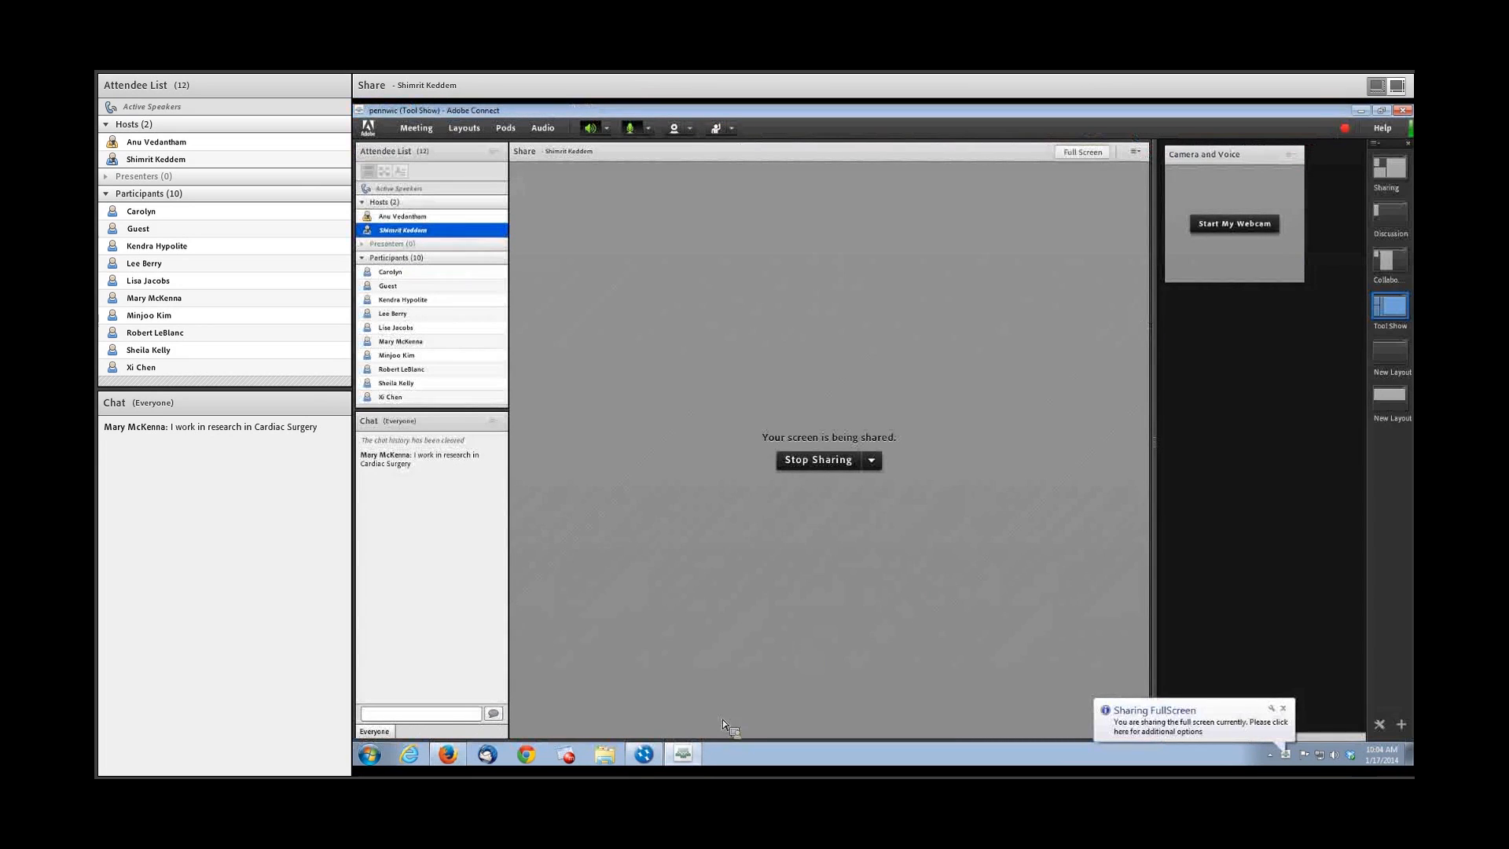
pyautogui.click(649, 755)
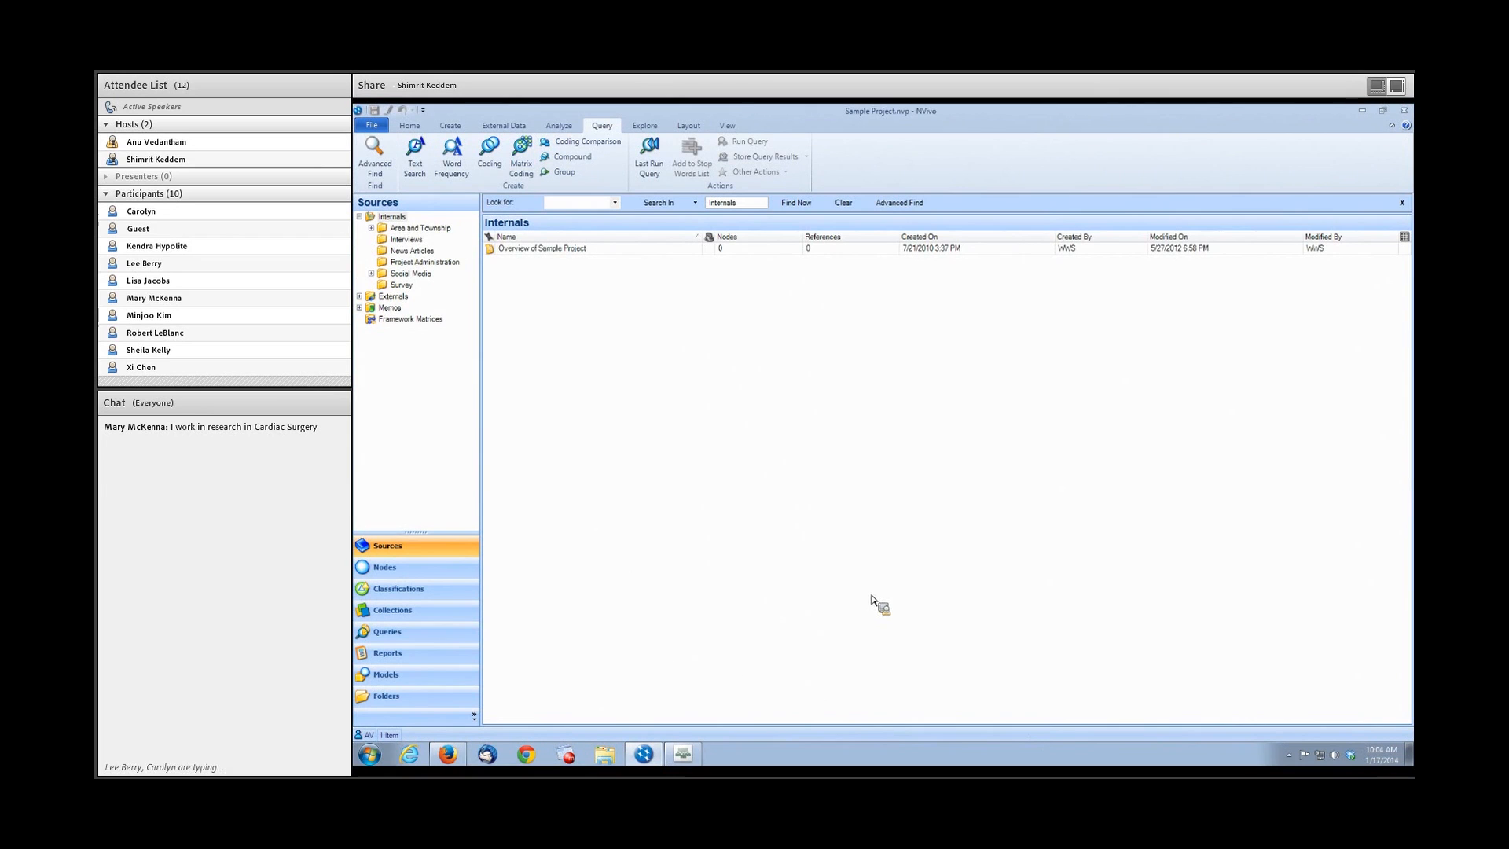
pyautogui.click(681, 755)
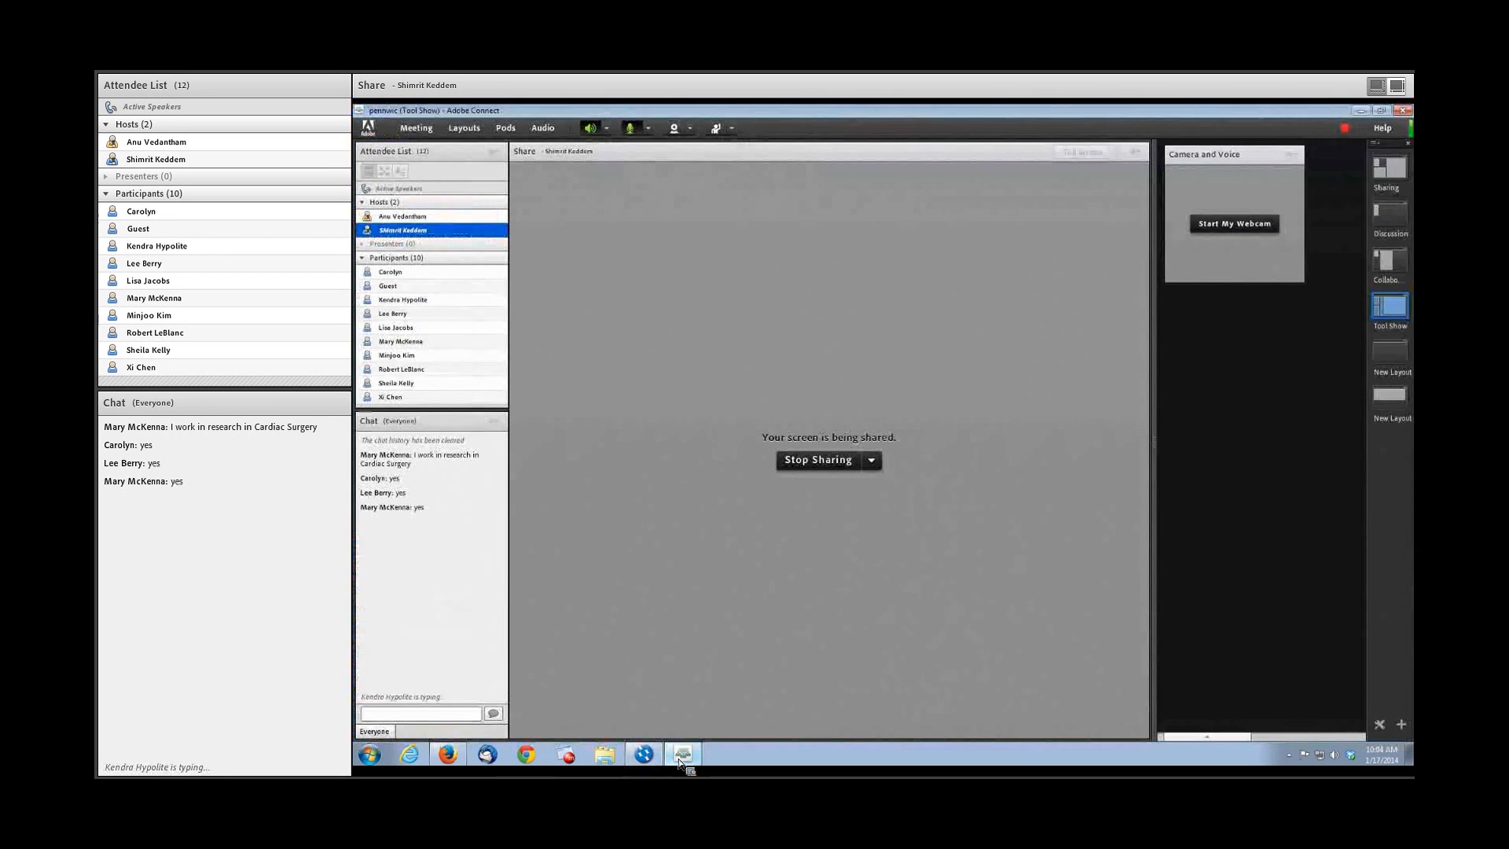
pyautogui.click(658, 766)
pyautogui.click(681, 759)
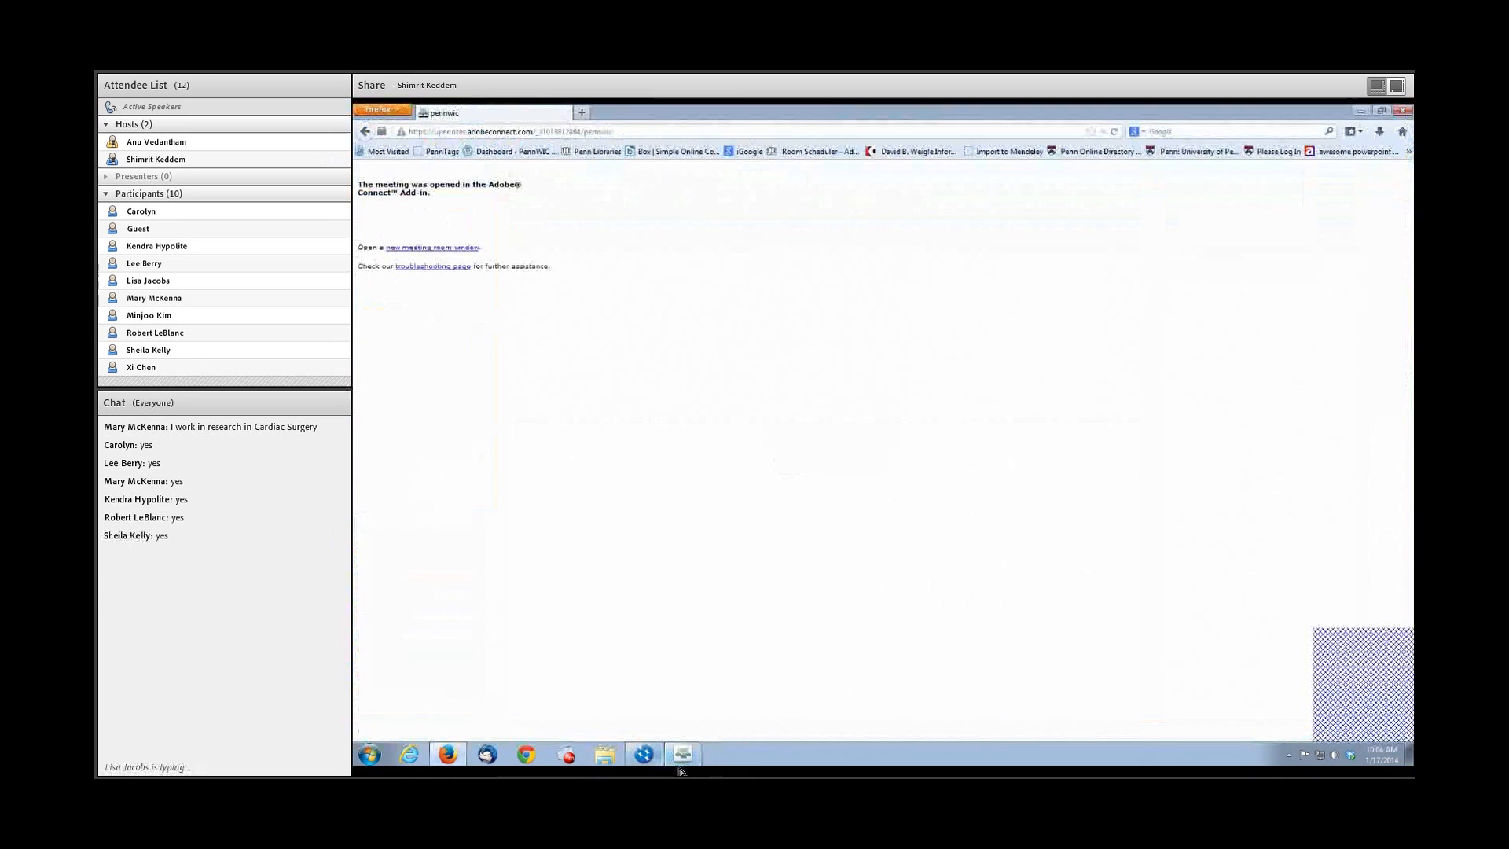
pyautogui.click(679, 756)
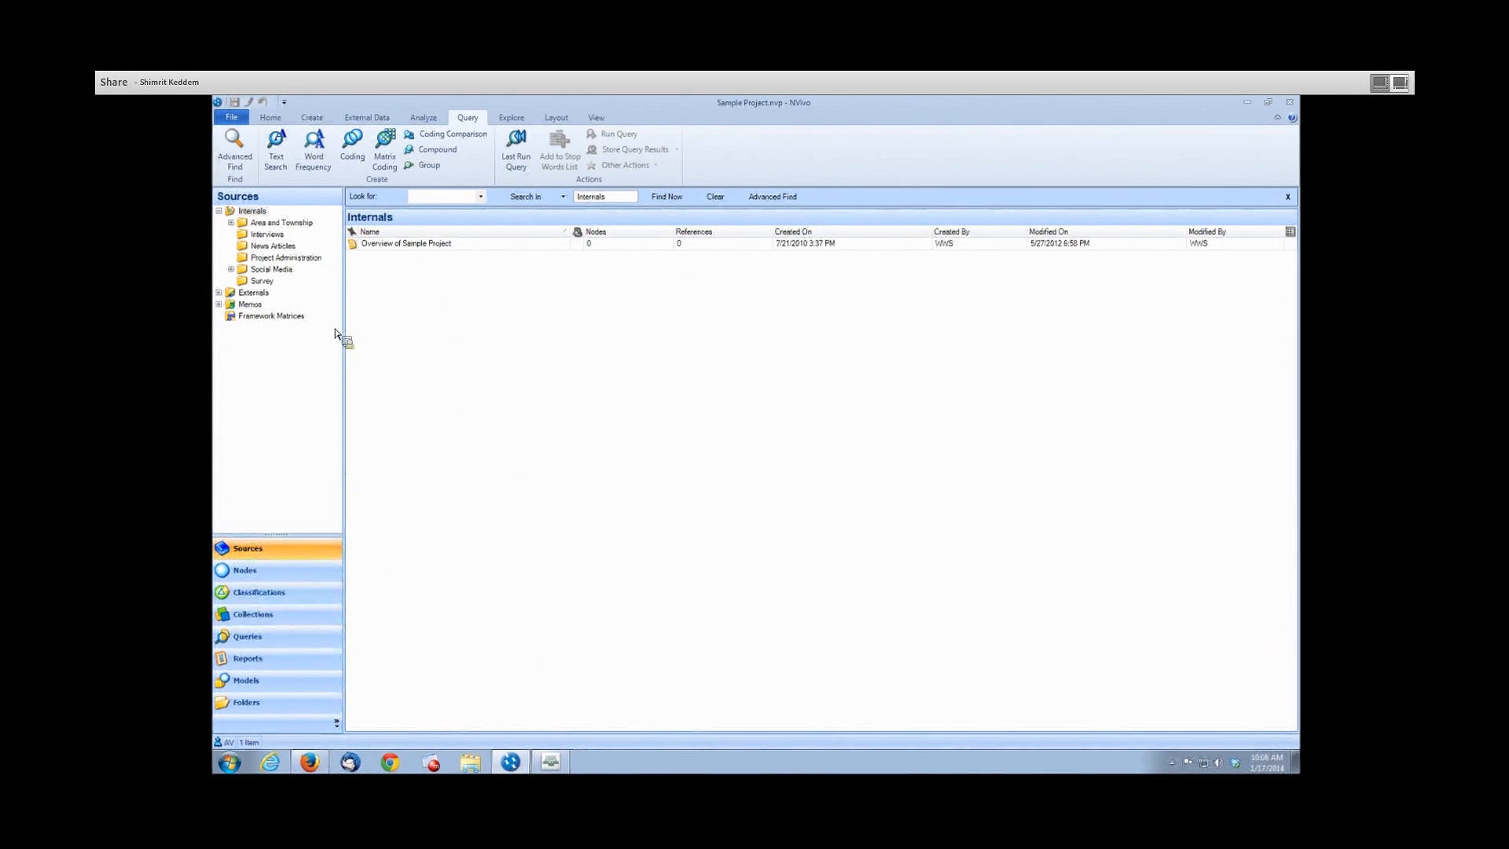
# Display the project's queries and start a new Word Frequency query without adding it to the project.
pyautogui.moveTo(331, 234); pyautogui.dragTo(397, 412)
pyautogui.moveTo(397, 412); pyautogui.dragTo(262, 653)
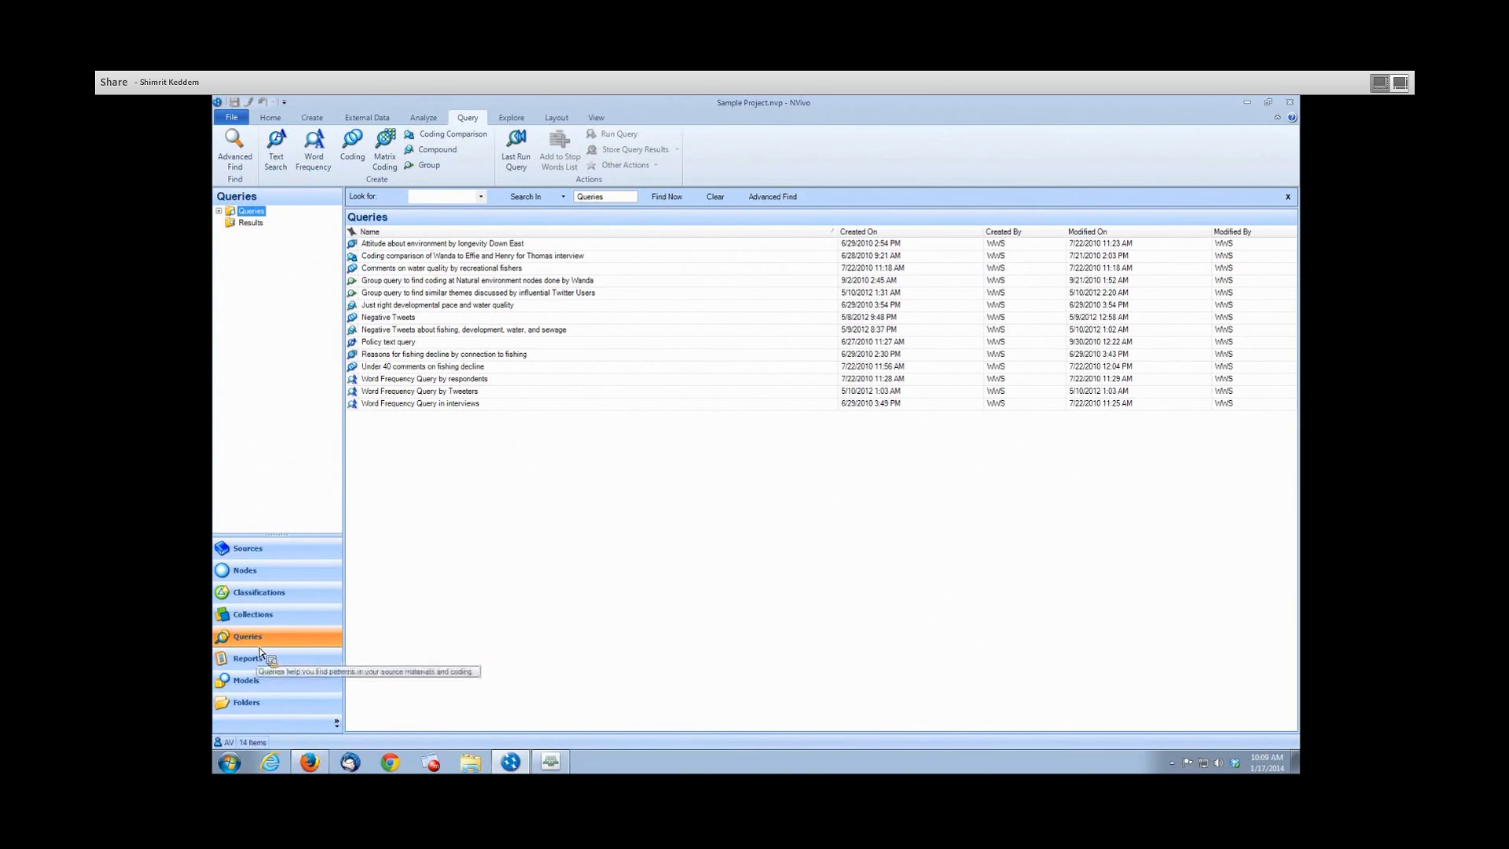
pyautogui.rightClick(434, 471)
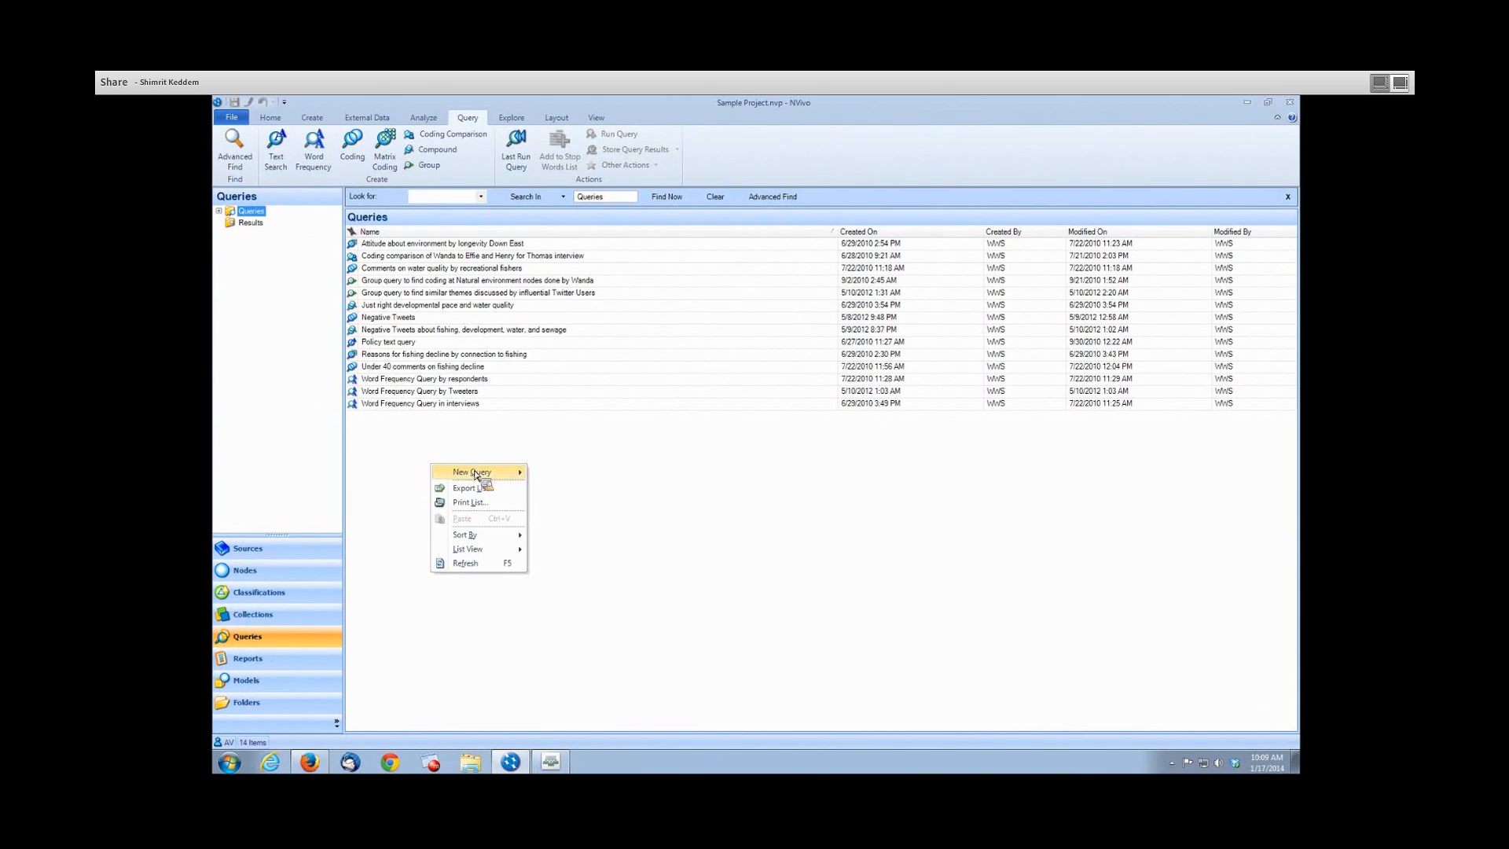
pyautogui.moveTo(475, 475)
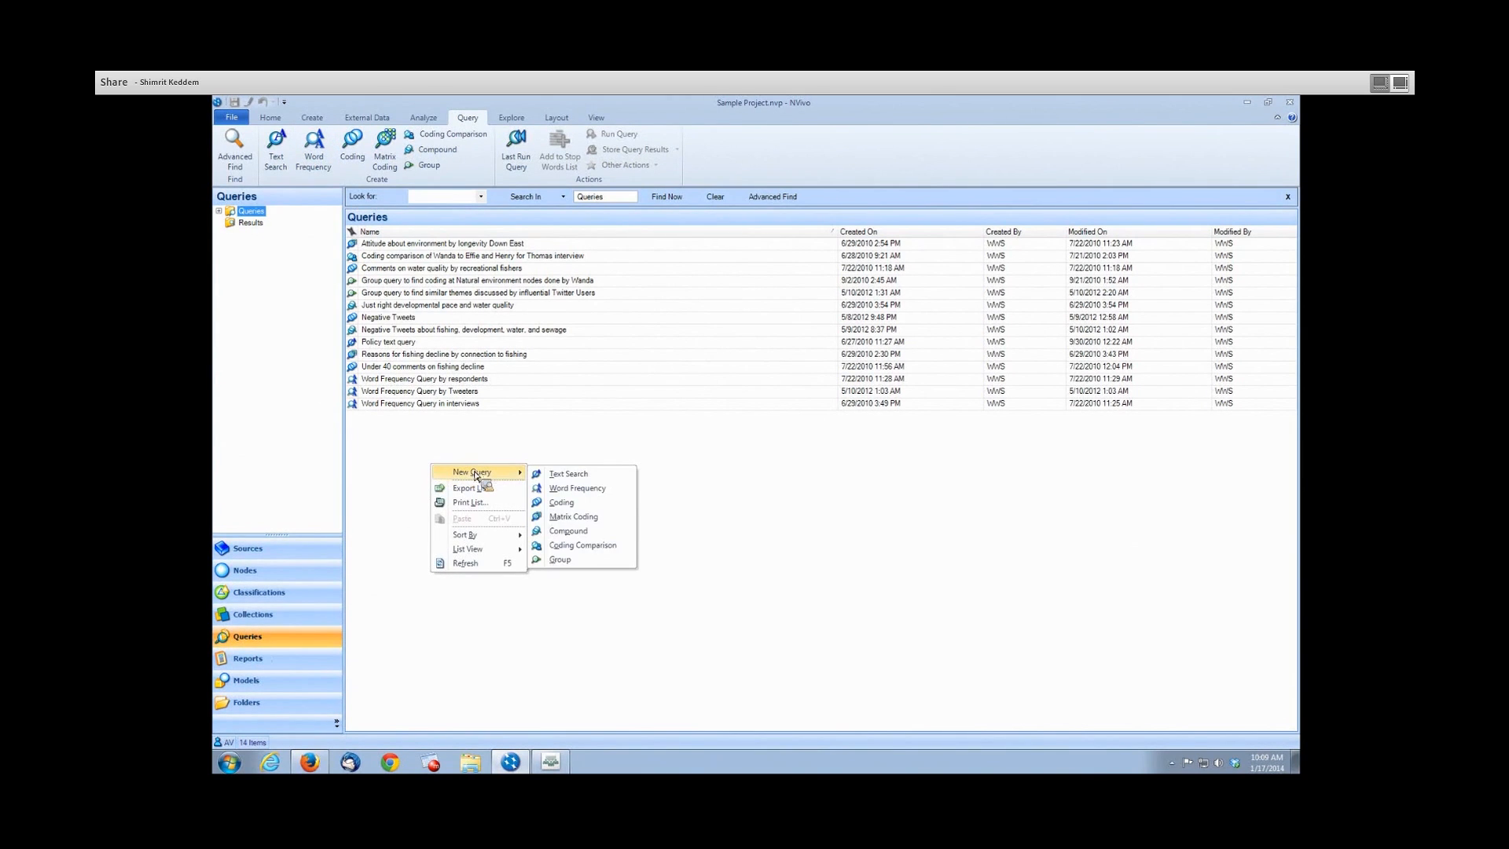
pyautogui.click(586, 490)
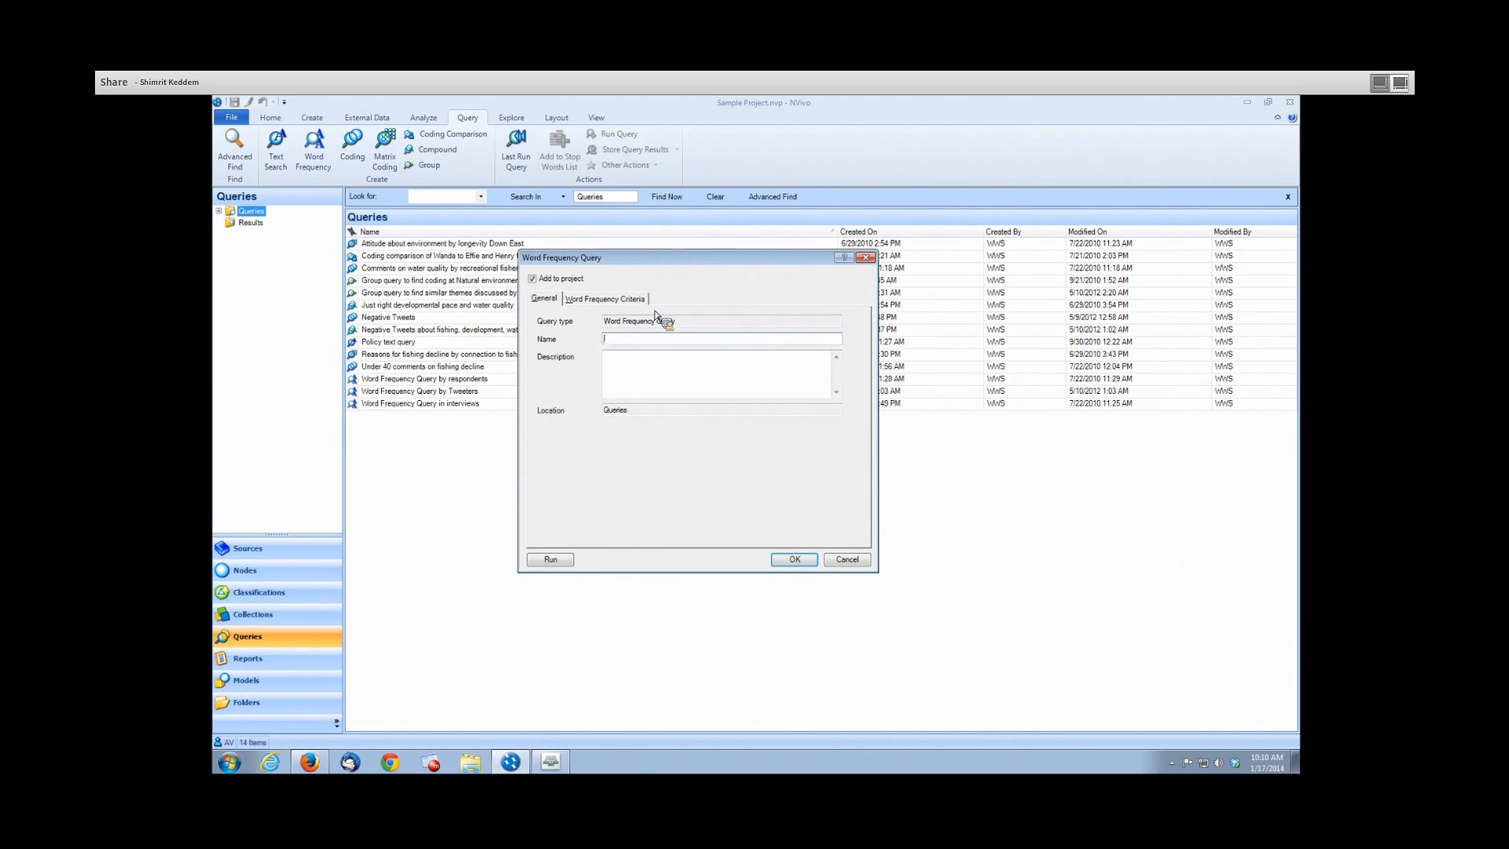
pyautogui.click(533, 279)
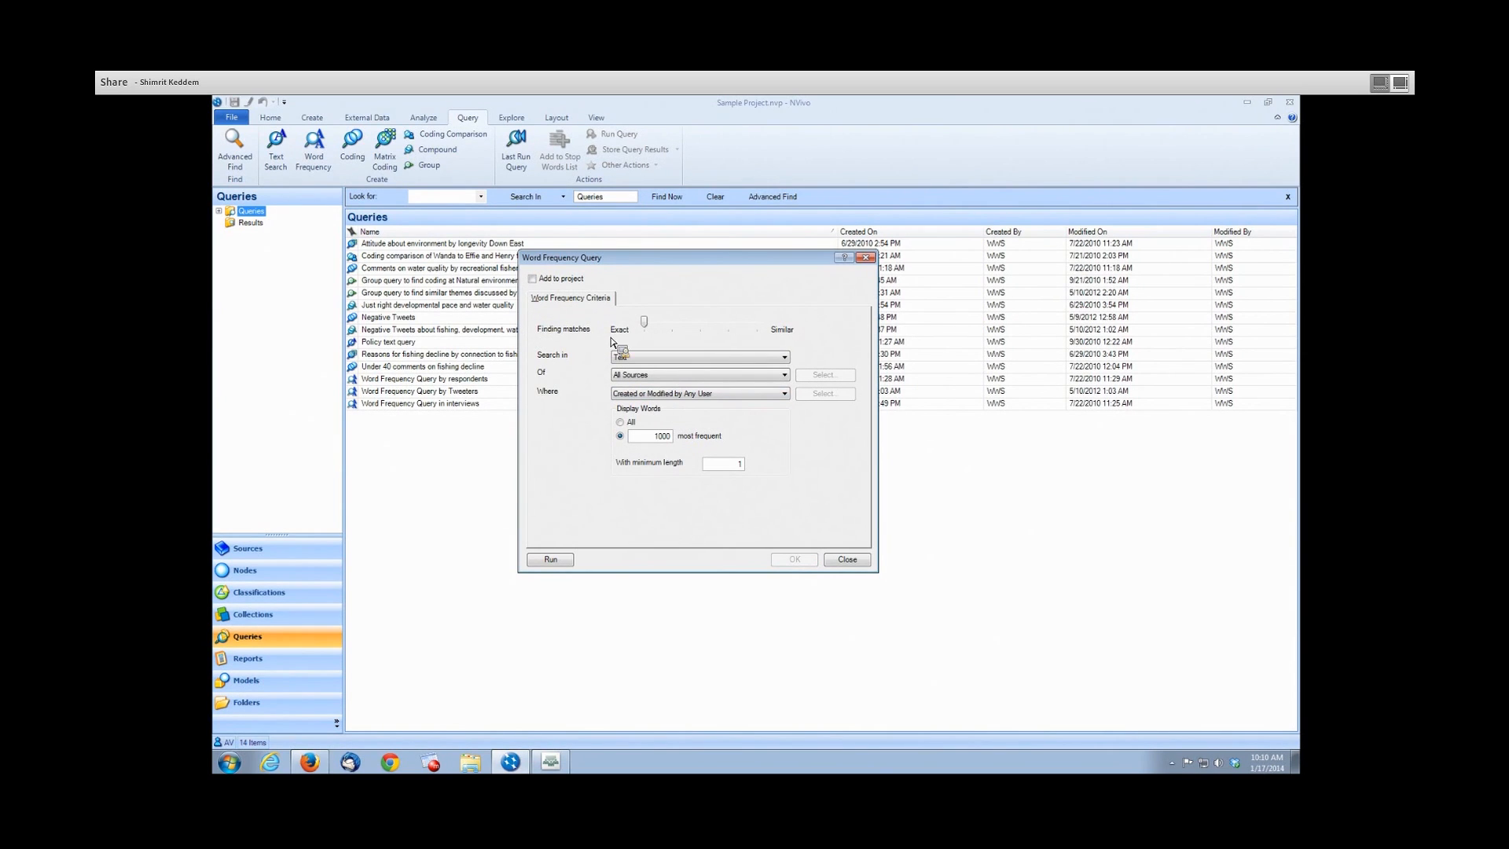
# Keep the word frequency search in Text and restrict it to Selected Items.
pyautogui.moveTo(646, 327)
pyautogui.click(686, 359)
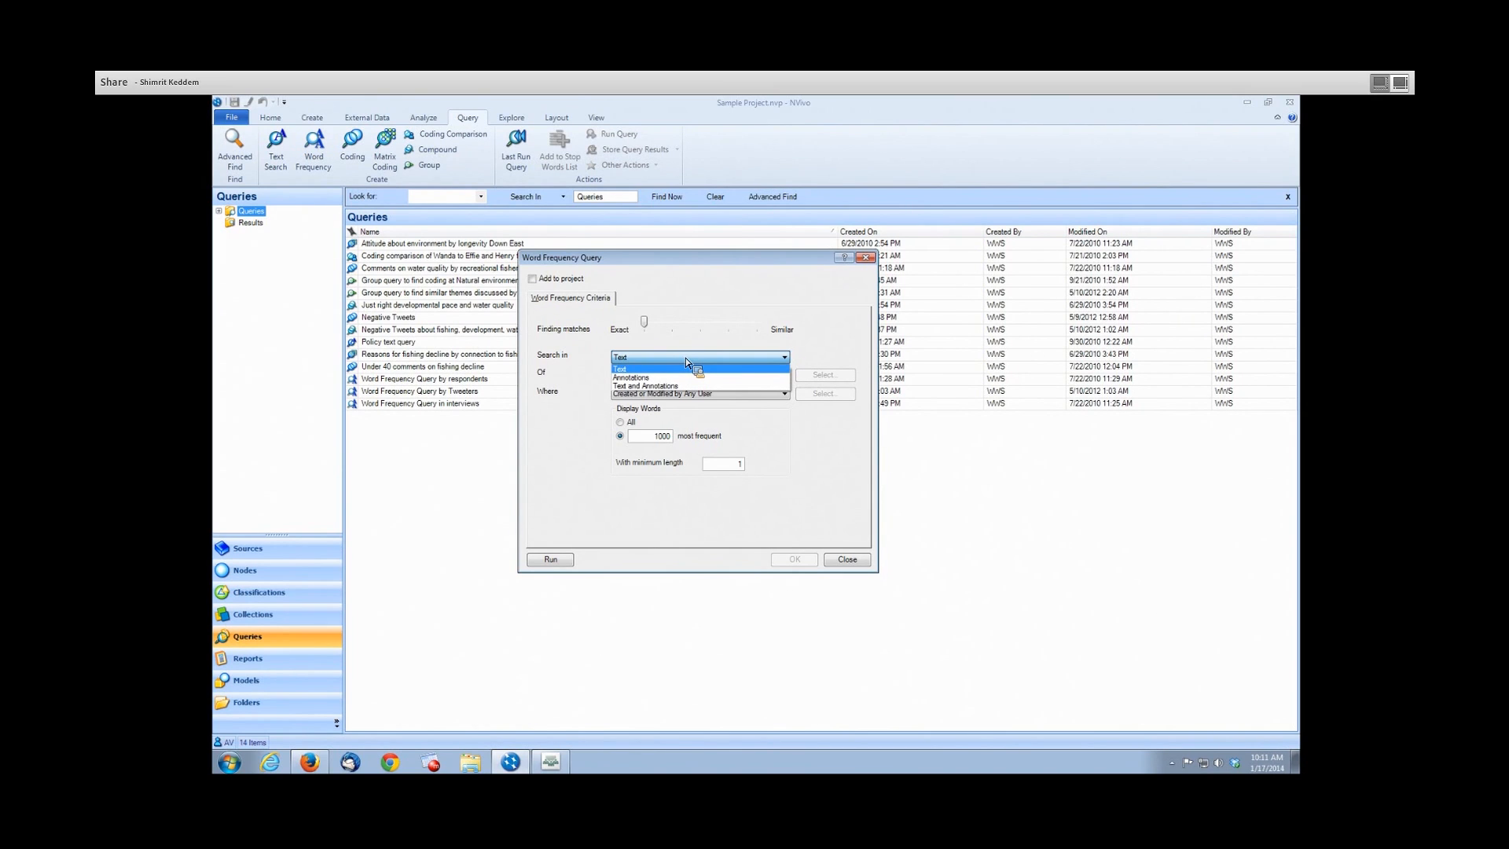
pyautogui.click(685, 358)
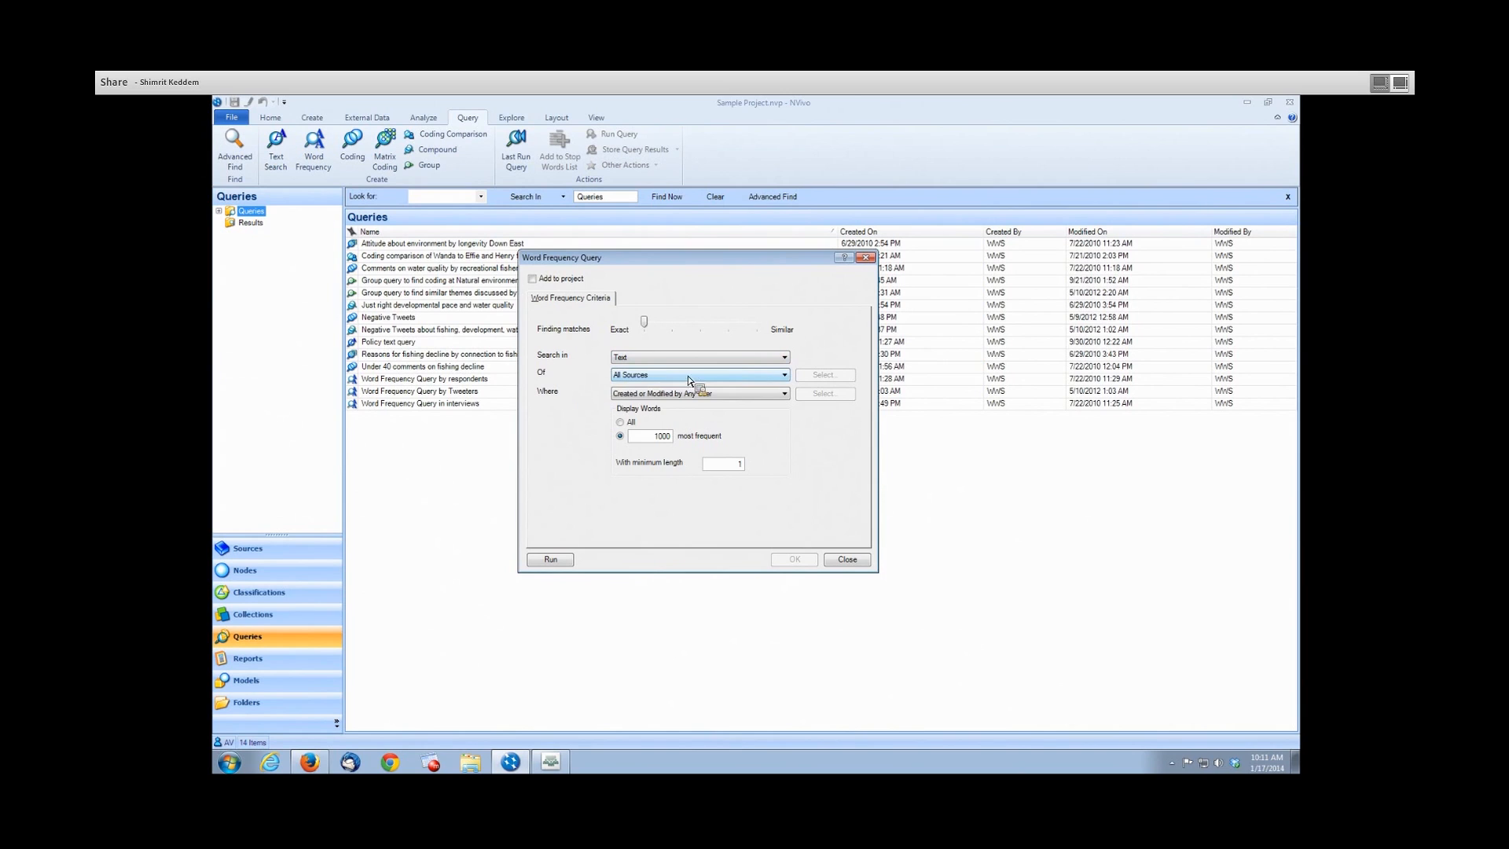
pyautogui.click(668, 375)
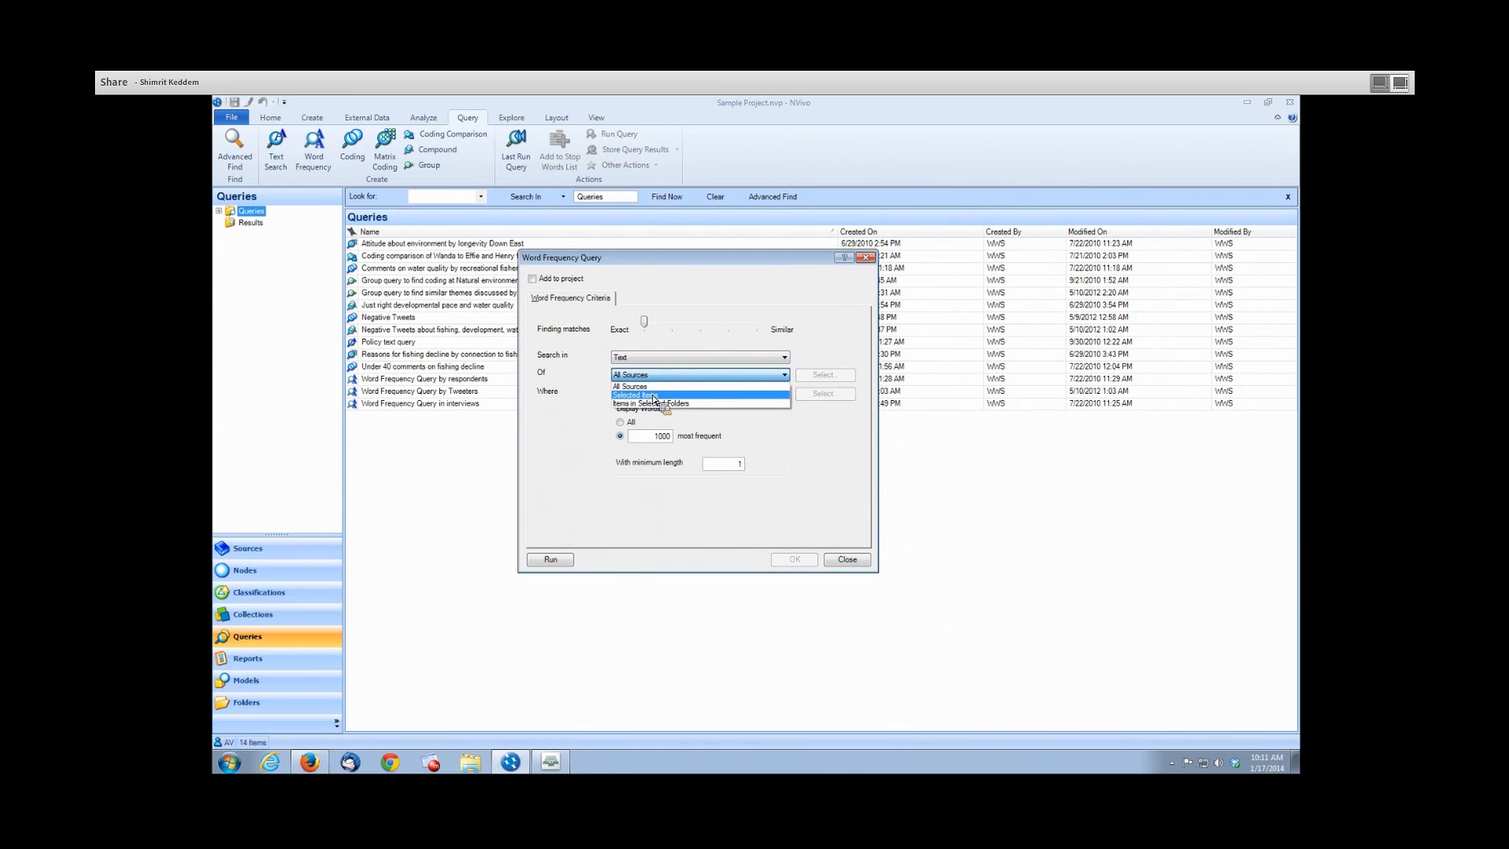
pyautogui.click(653, 397)
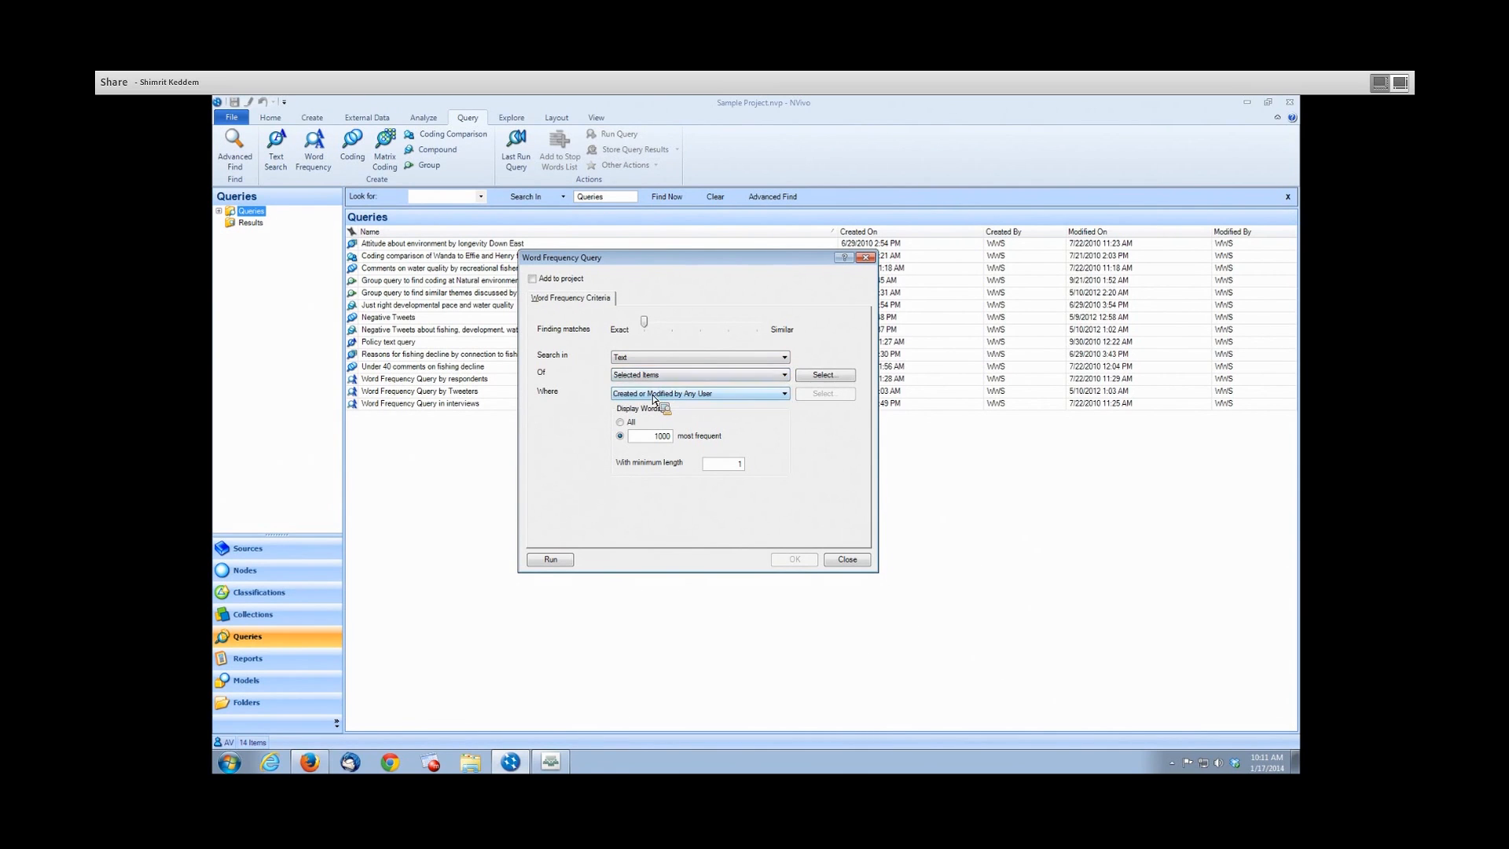
# Choose all the document interviews in the Interviews folder under Internals as the query's items, leaving out the media recordings.
pyautogui.click(829, 376)
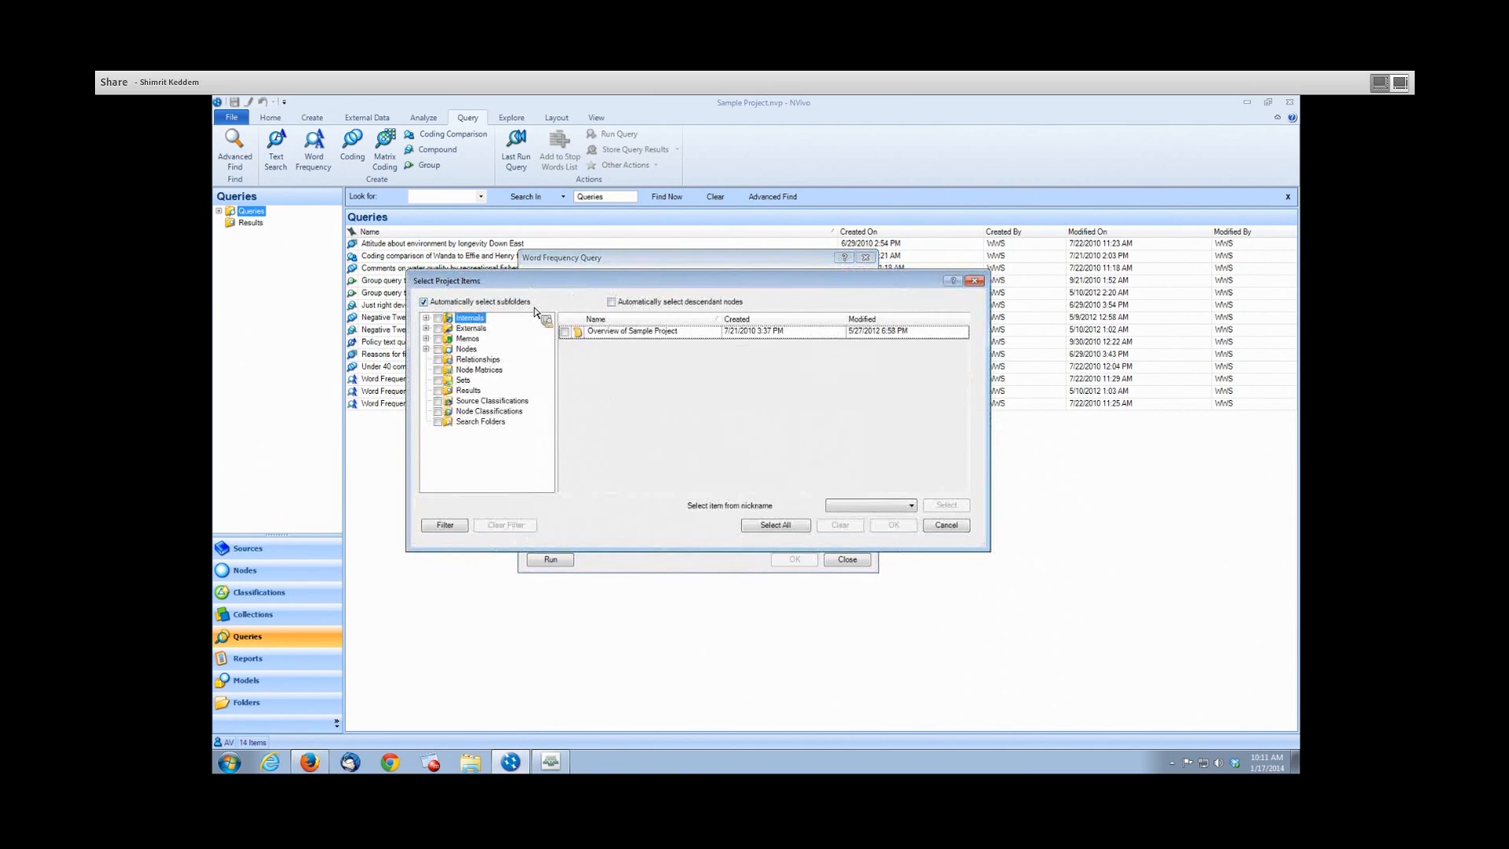
pyautogui.click(426, 318)
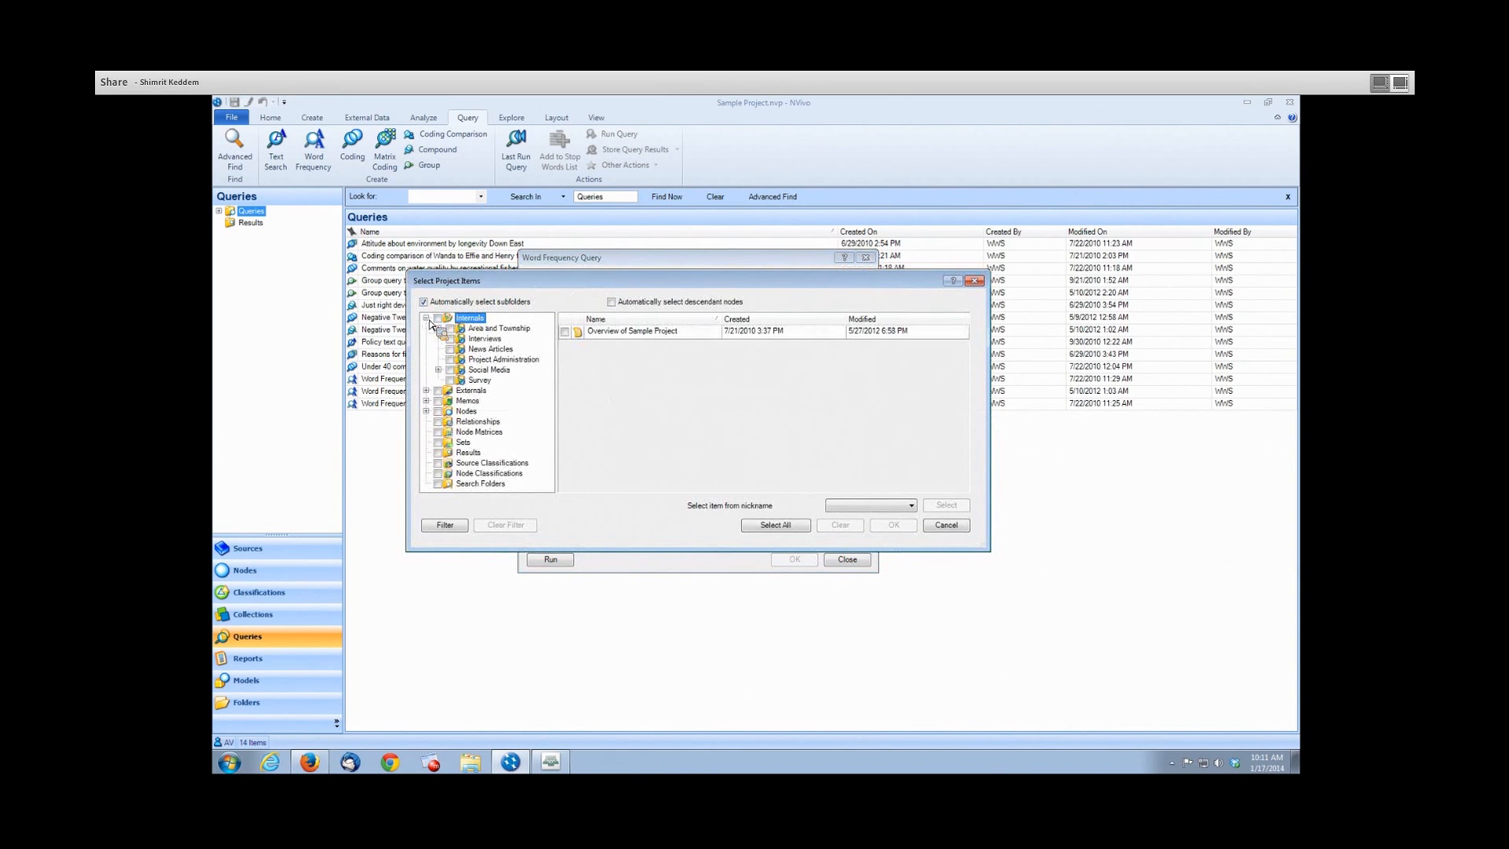
pyautogui.click(485, 339)
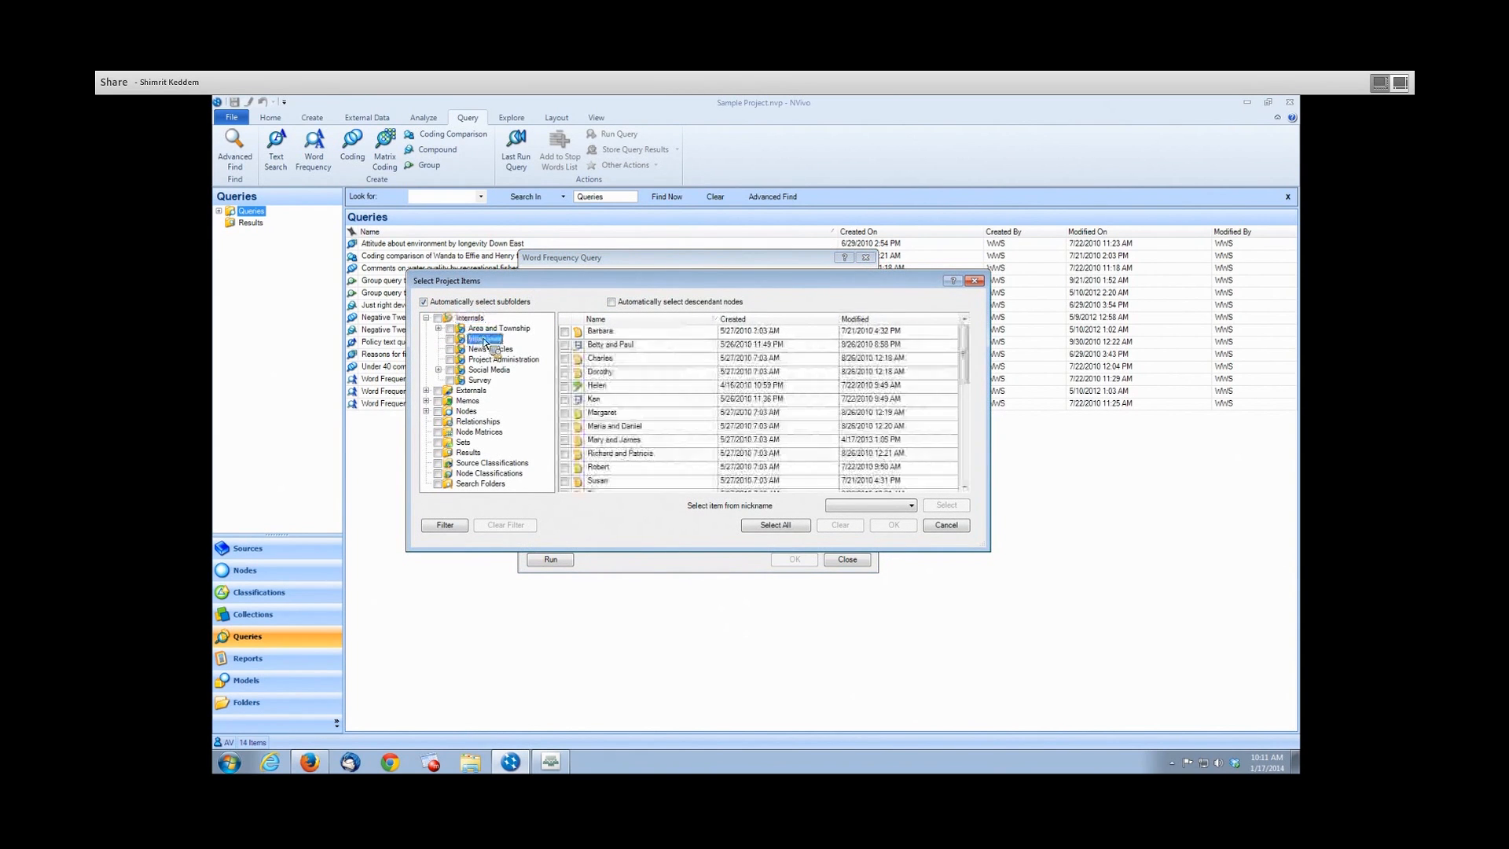
pyautogui.click(565, 332)
pyautogui.click(564, 359)
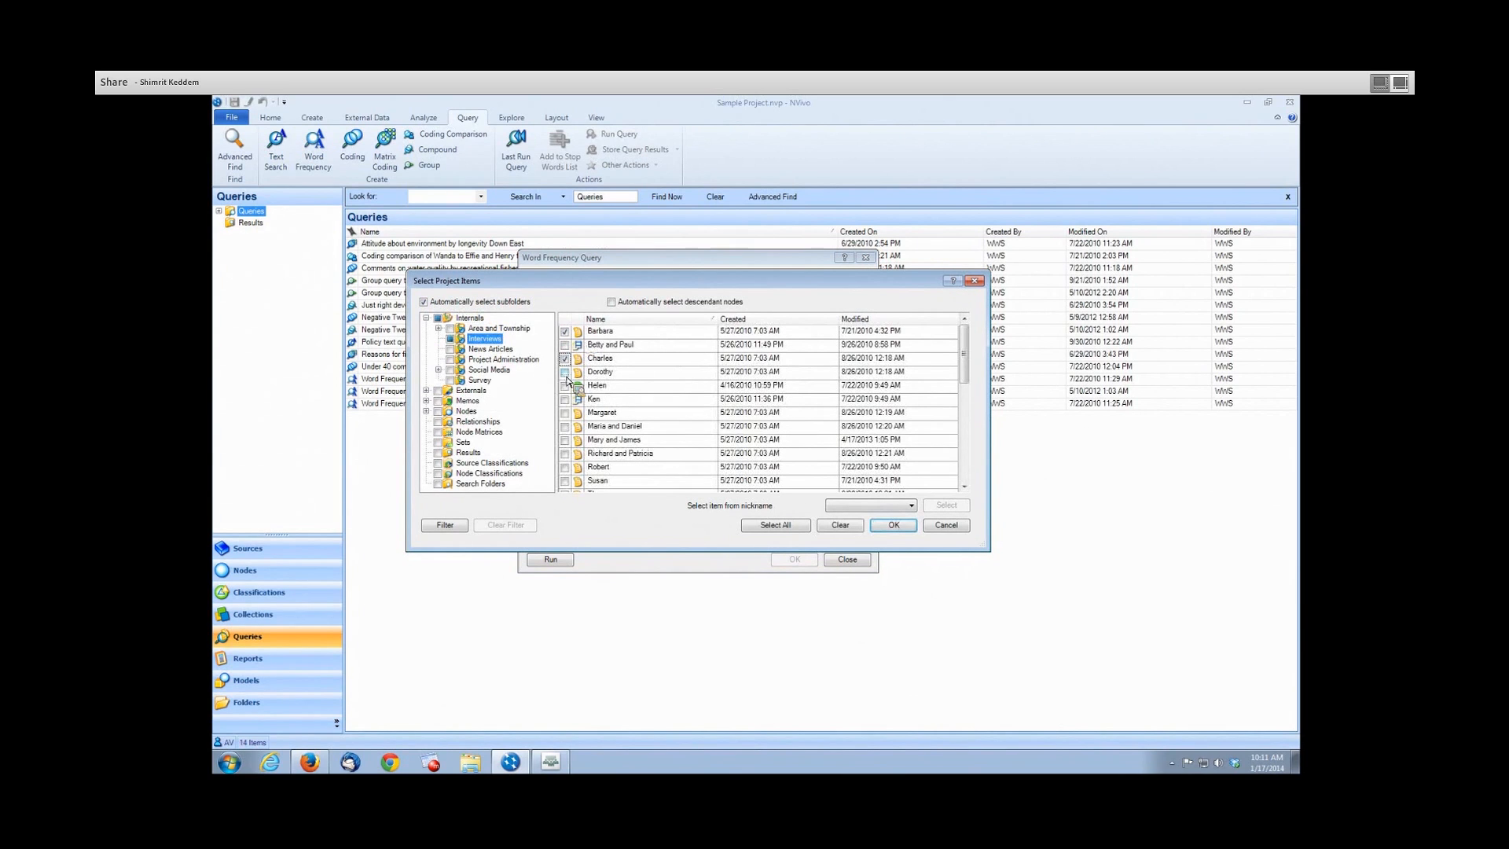
pyautogui.click(564, 372)
pyautogui.click(564, 413)
pyautogui.click(564, 427)
pyautogui.click(565, 440)
pyautogui.click(565, 454)
pyautogui.scroll(-1, 568, 456)
pyautogui.click(565, 426)
pyautogui.click(564, 440)
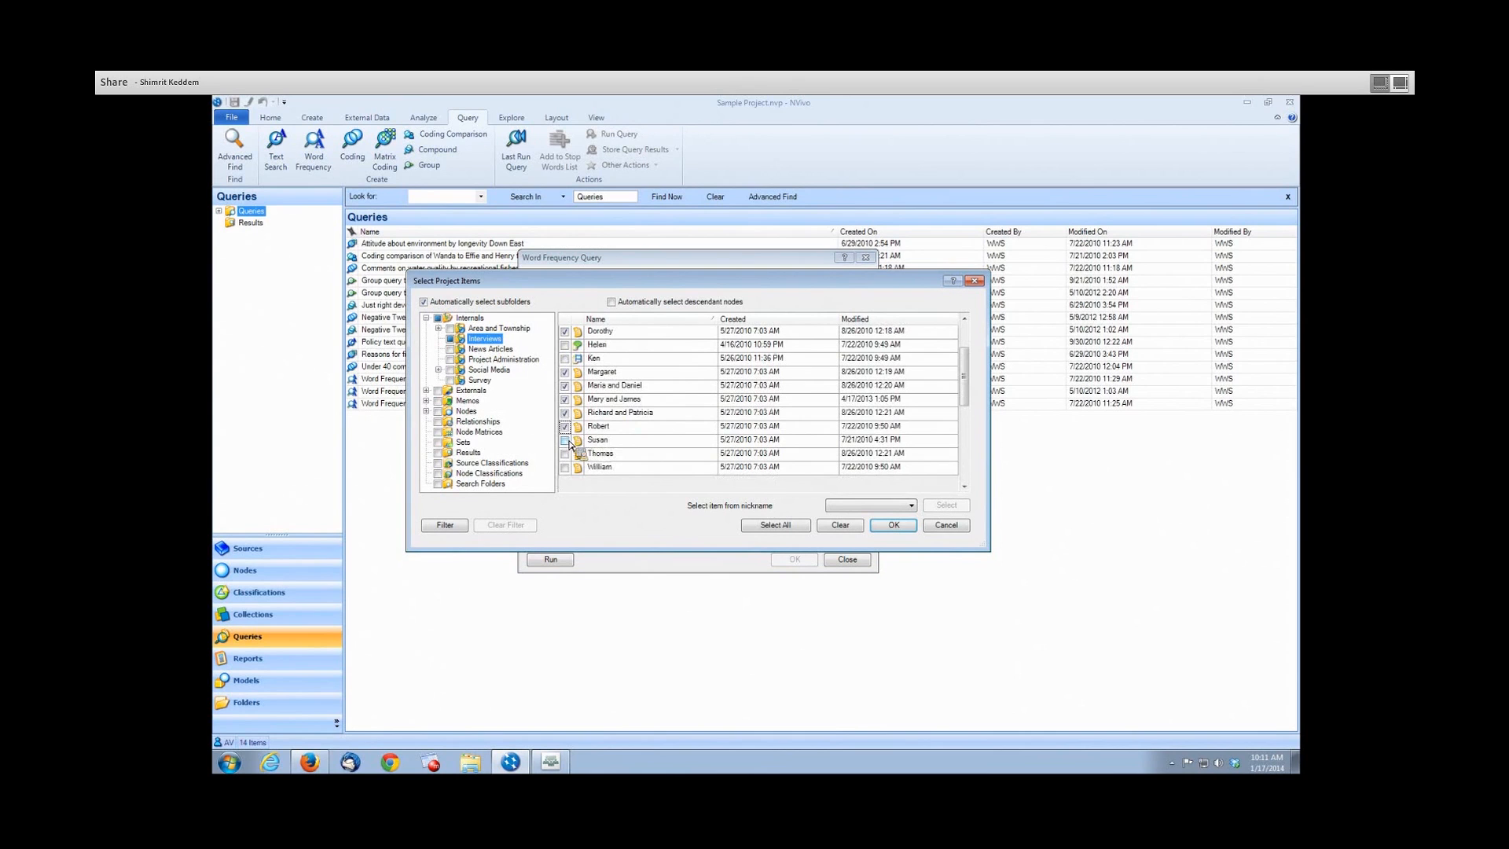
pyautogui.click(565, 454)
pyautogui.click(564, 467)
pyautogui.click(896, 525)
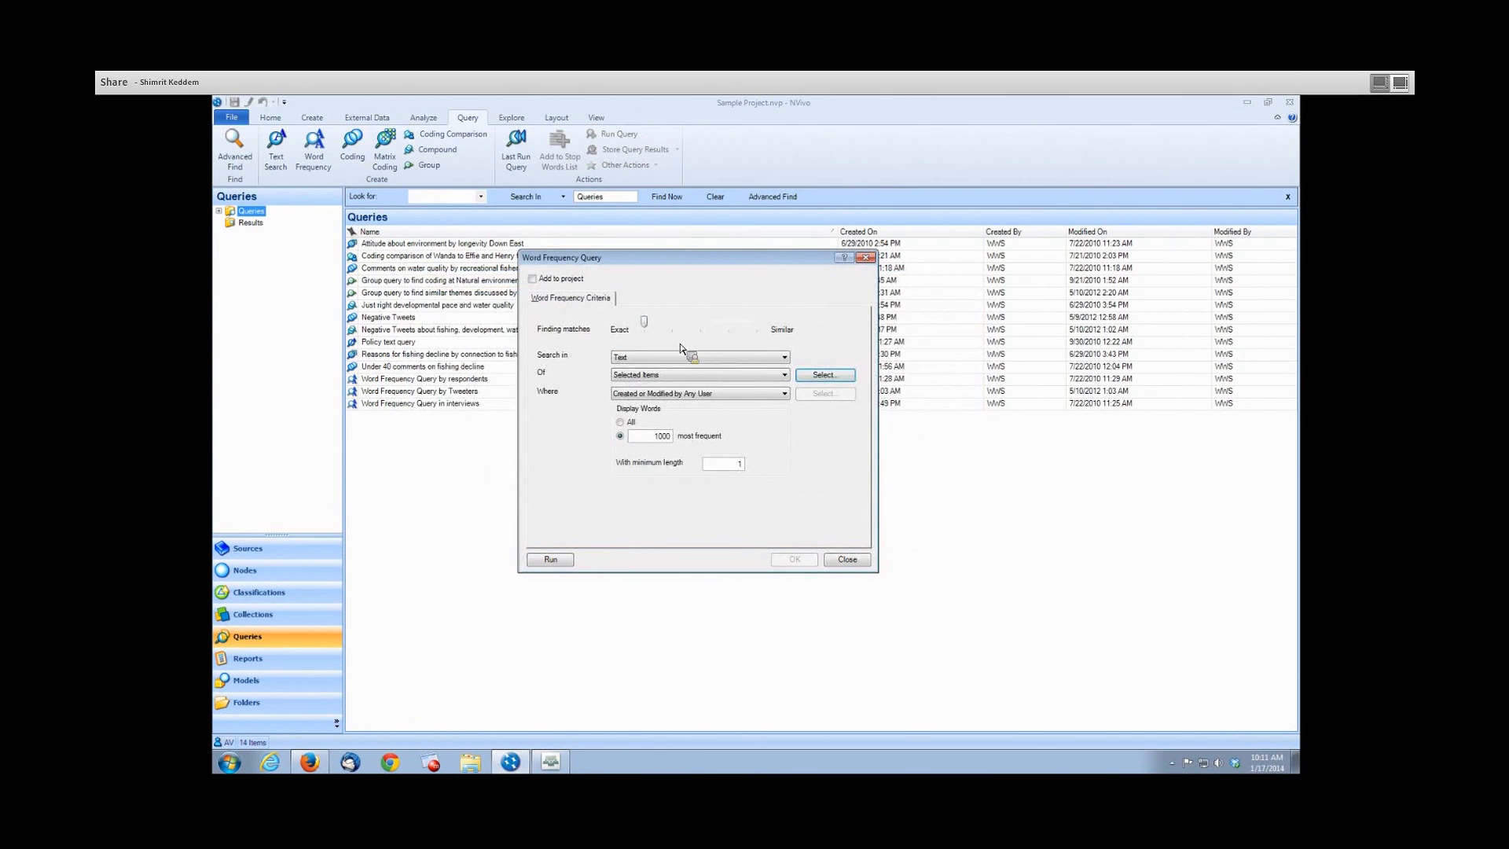
# Limit the query to the 50 most frequent words with a minimum length of 3 and run it.
pyautogui.click(651, 440)
pyautogui.moveTo(649, 445); pyautogui.dragTo(710, 448)
pyautogui.click(737, 464)
pyautogui.click(744, 467)
pyautogui.doubleClick(744, 466)
pyautogui.write('3')
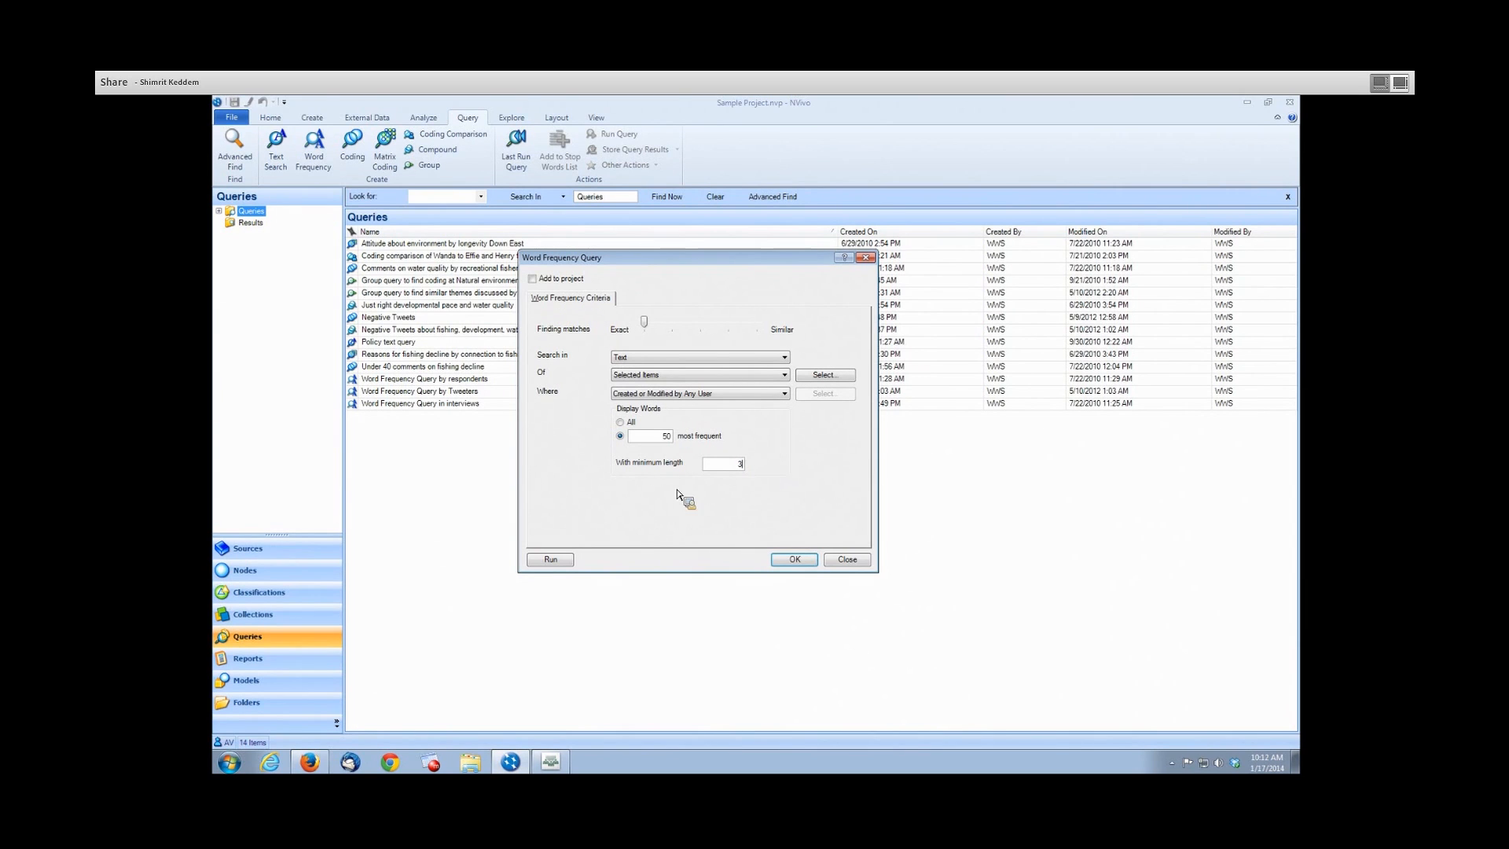
pyautogui.click(560, 561)
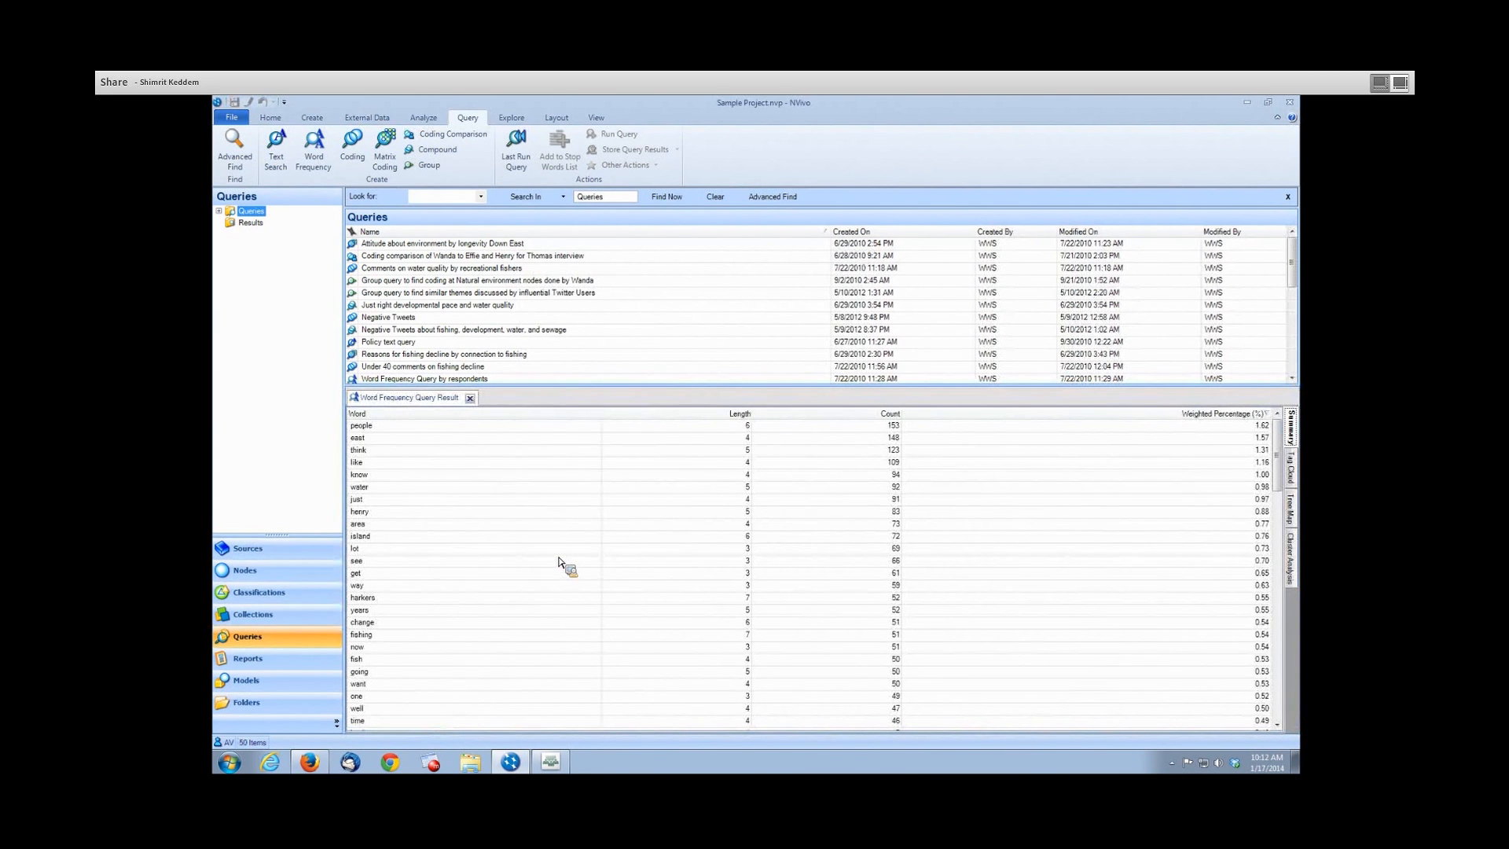
# Enlarge the word frequency results area by shrinking the query list and the navigation pane, and examine the result columns.
pyautogui.moveTo(630, 388); pyautogui.dragTo(630, 318)
pyautogui.moveTo(343, 321); pyautogui.dragTo(310, 321)
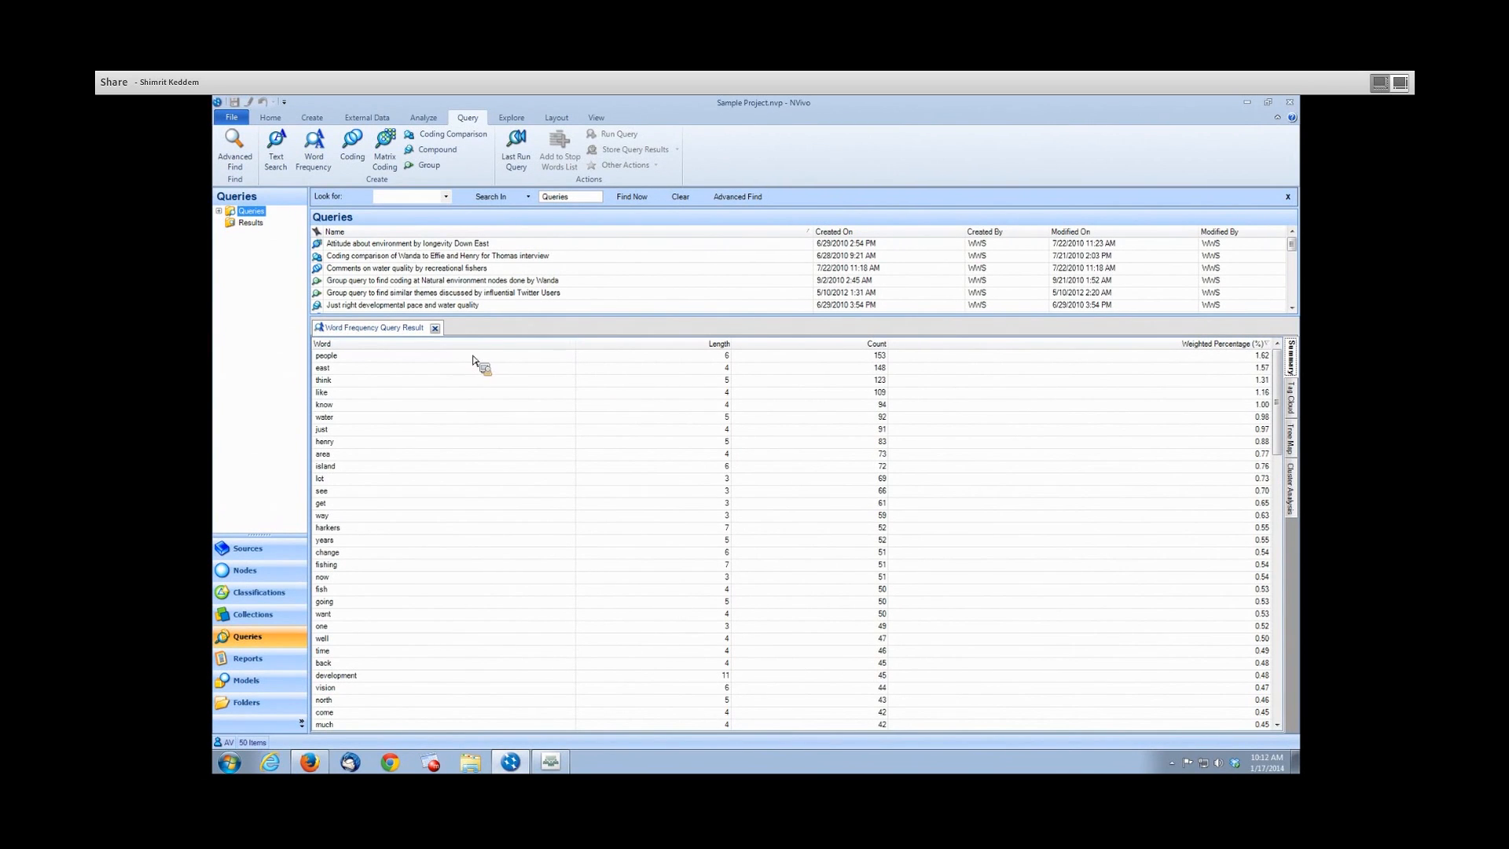
pyautogui.moveTo(473, 360)
pyautogui.mouseDown()
pyautogui.moveTo(424, 351)
pyautogui.moveTo(1244, 362)
pyautogui.mouseUp()
pyautogui.moveTo(1244, 362); pyautogui.dragTo(350, 360)
# Open the references for the word "people" from the word frequency results and read through them.
pyautogui.click(336, 360)
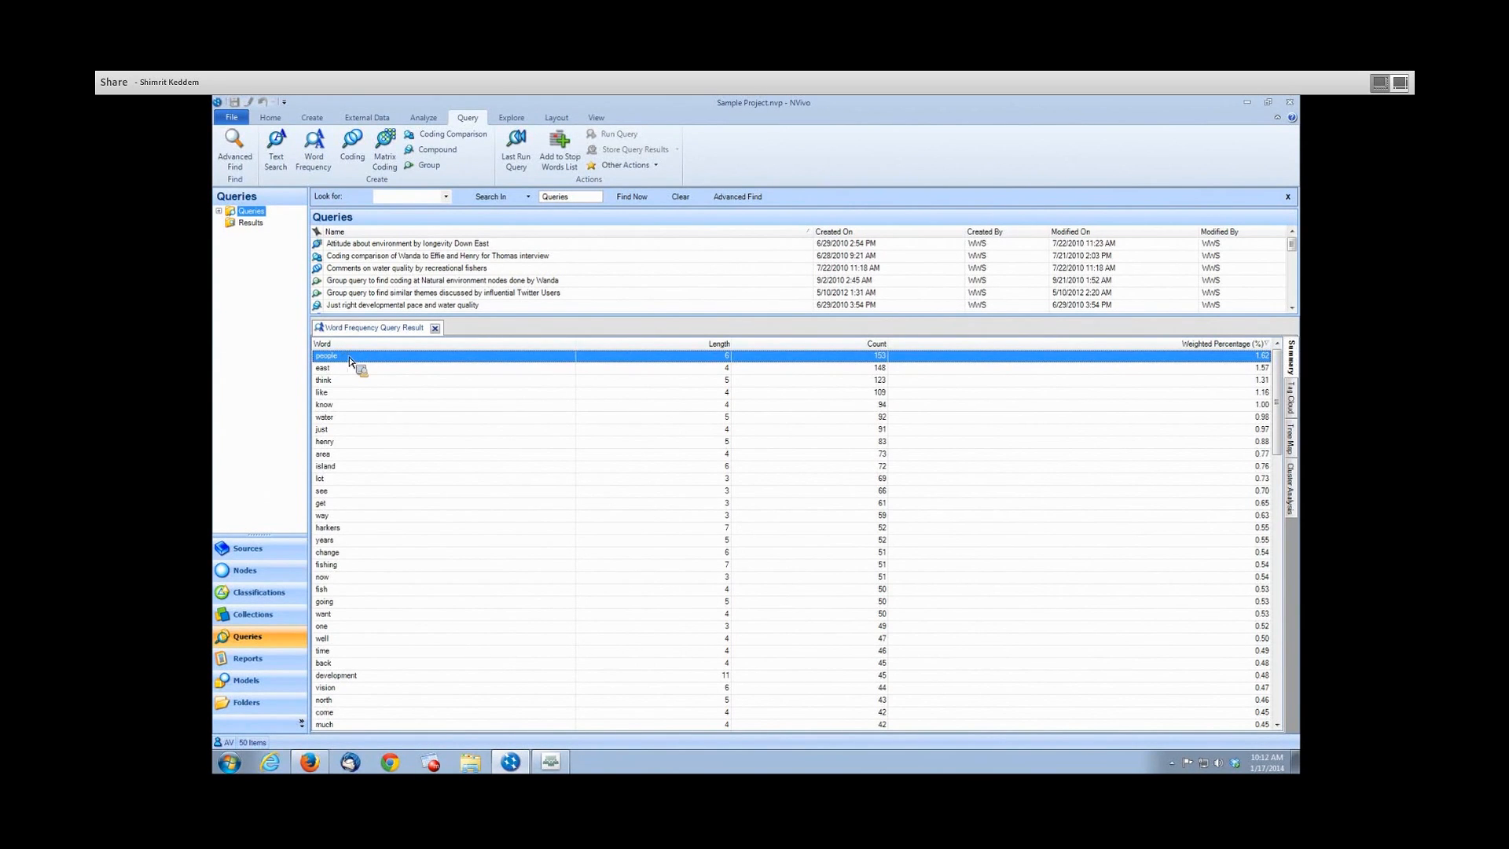
pyautogui.doubleClick(350, 361)
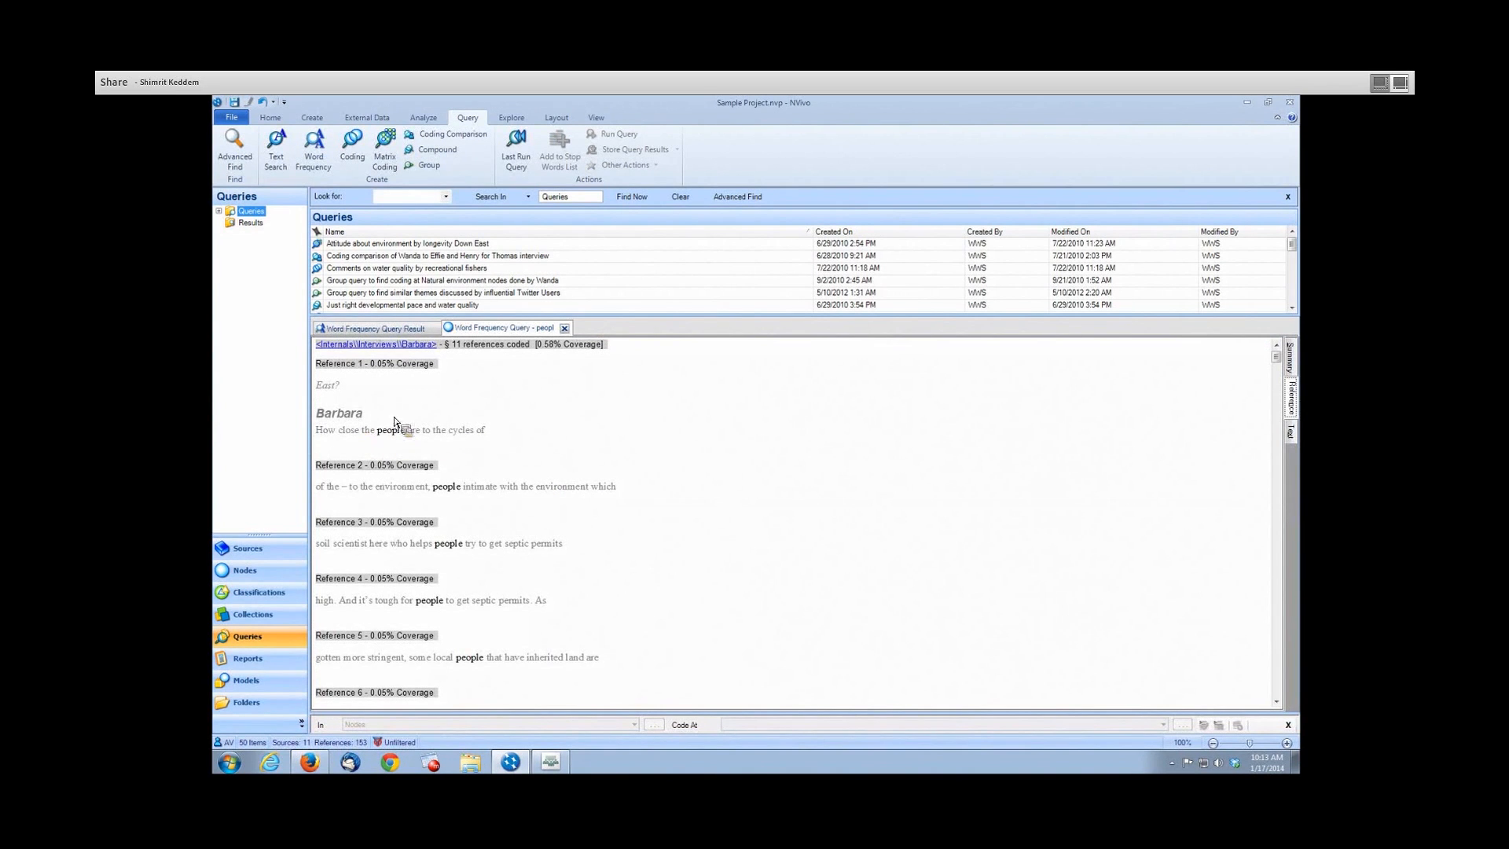
pyautogui.scroll(-3, 569, 469)
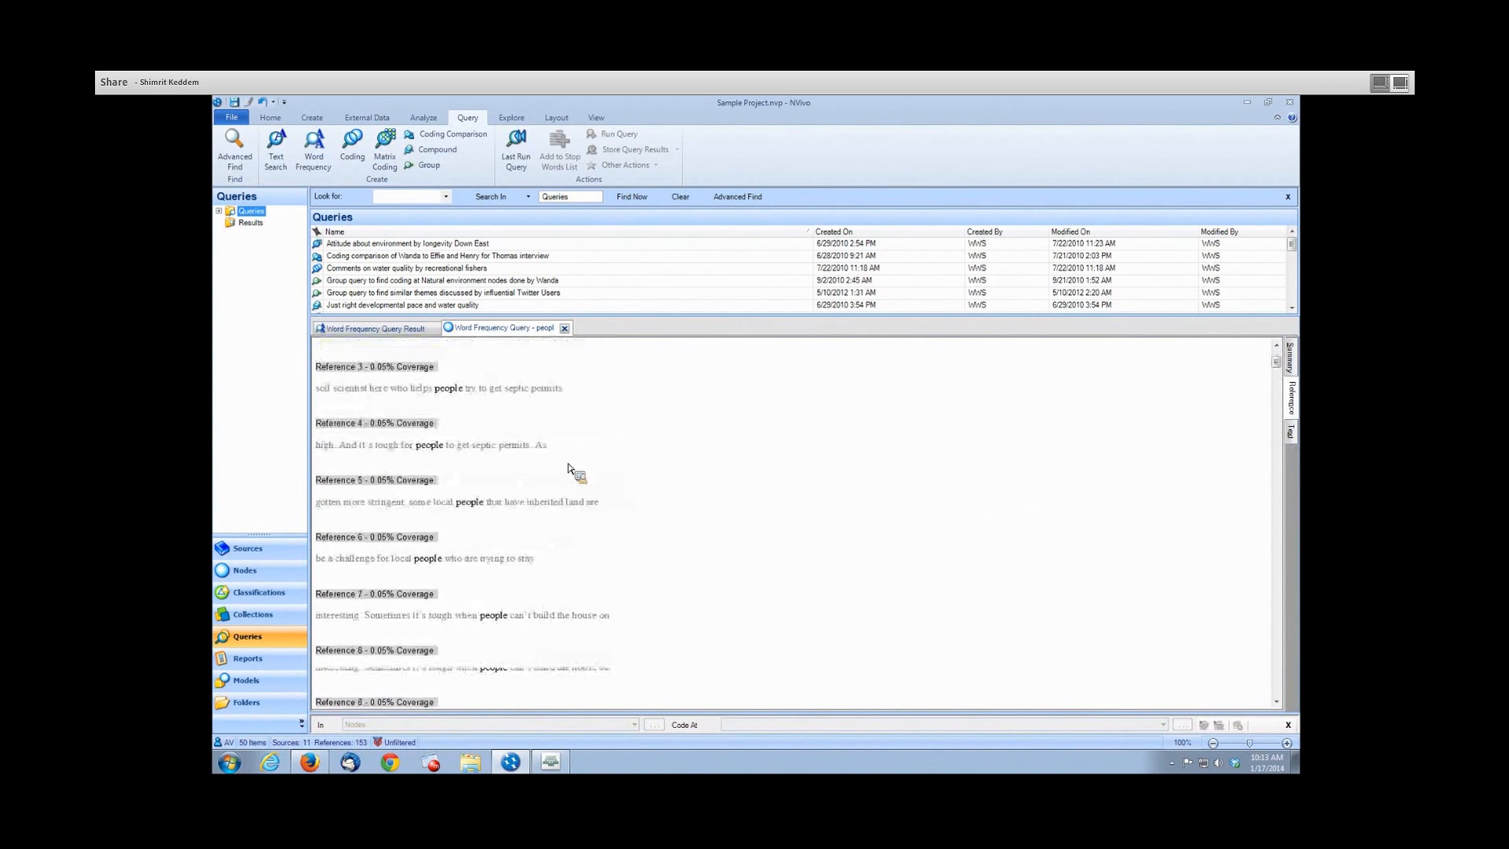
pyautogui.scroll(-5, 568, 470)
pyautogui.scroll(-4, 568, 469)
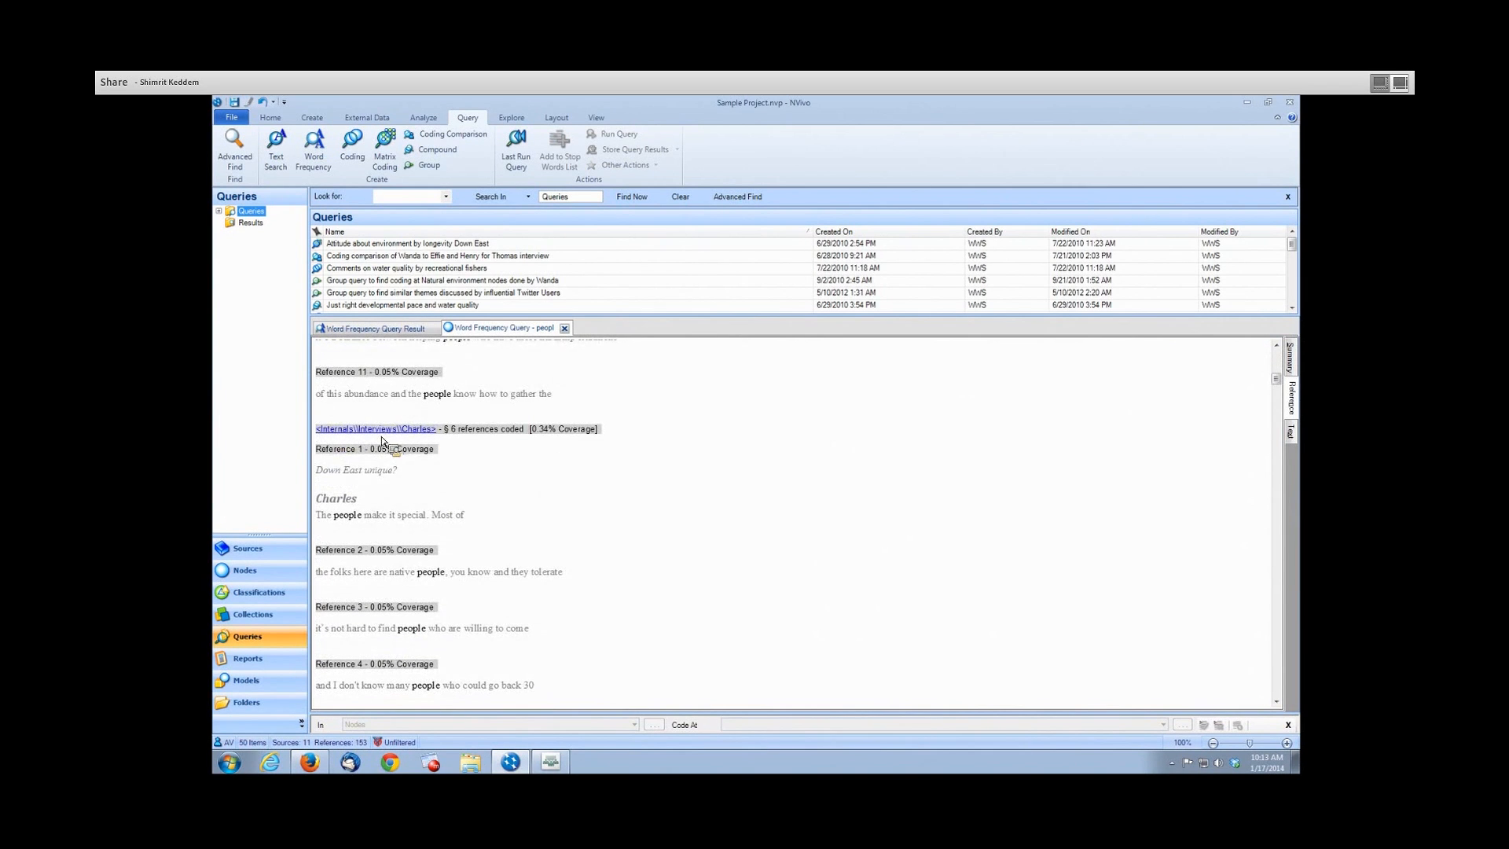
pyautogui.scroll(-10, 553, 481)
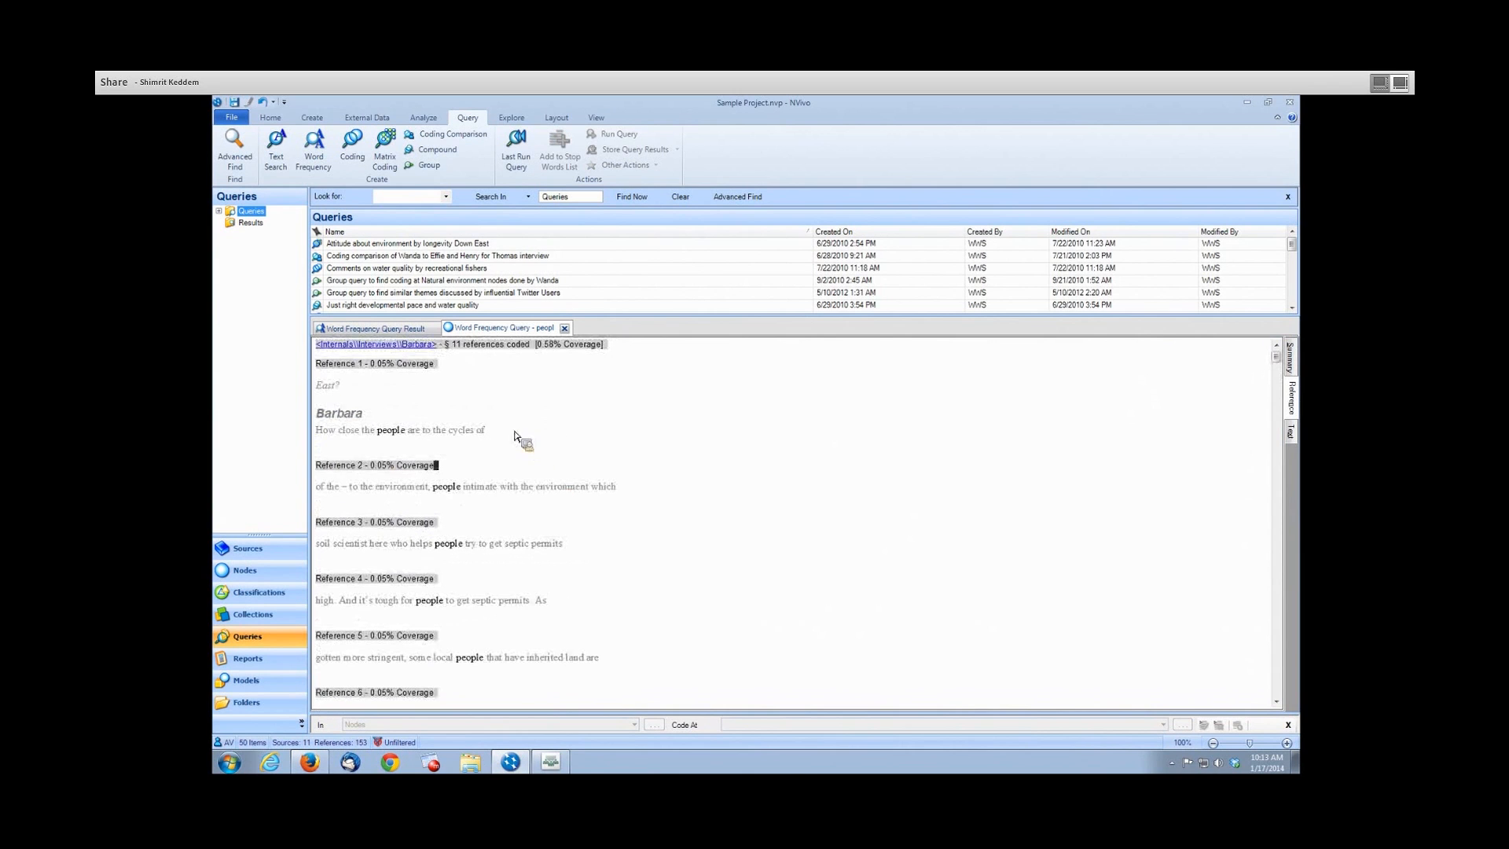
# Open the first referenced interview to view the highlighted word "people" in the full transcript, and close it again.
pyautogui.click(364, 346)
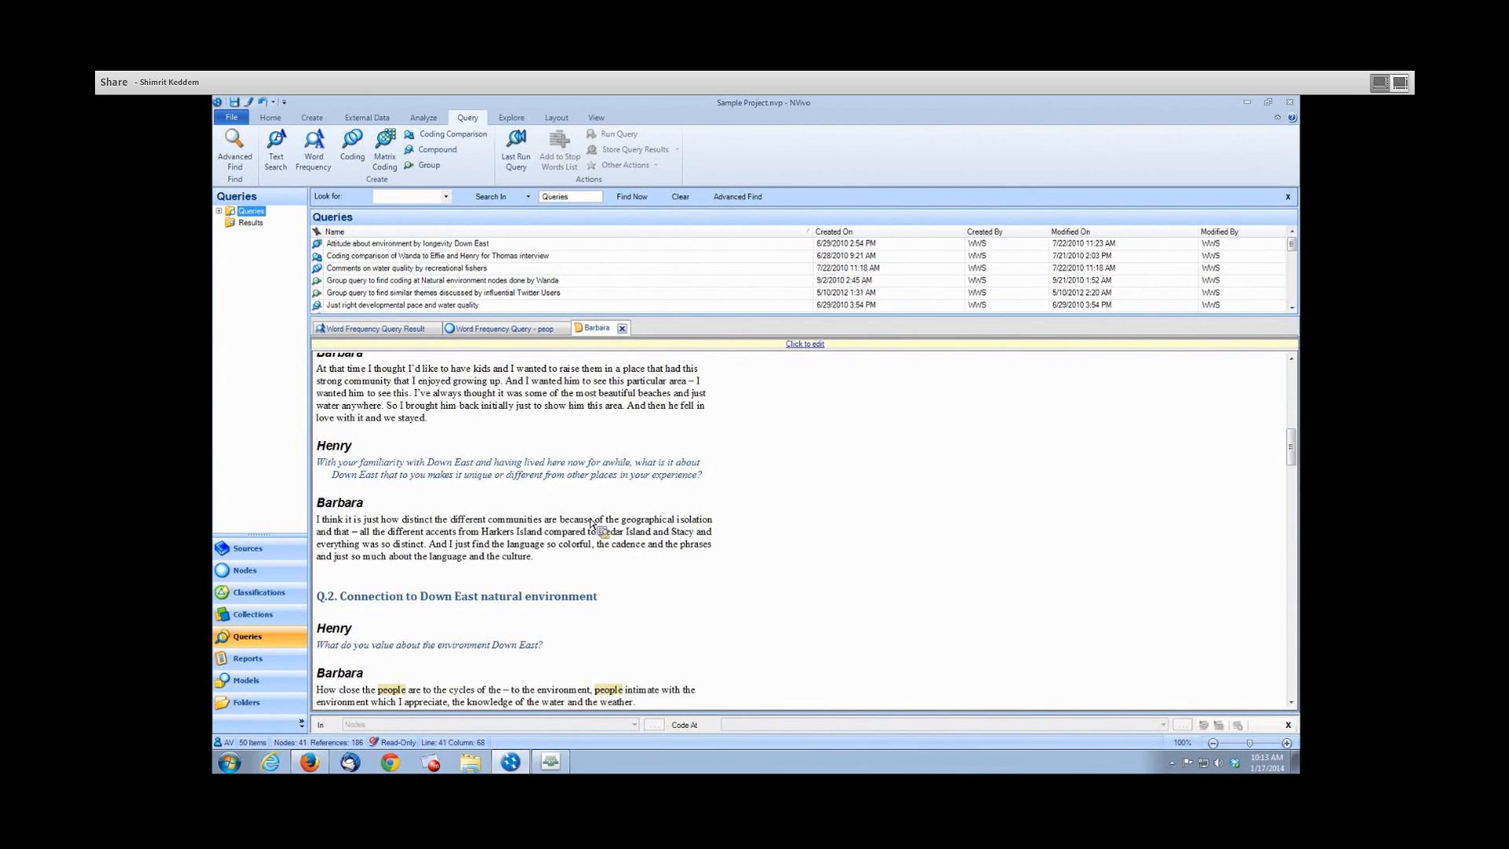
pyautogui.scroll(-3, 592, 523)
pyautogui.scroll(-1, 594, 523)
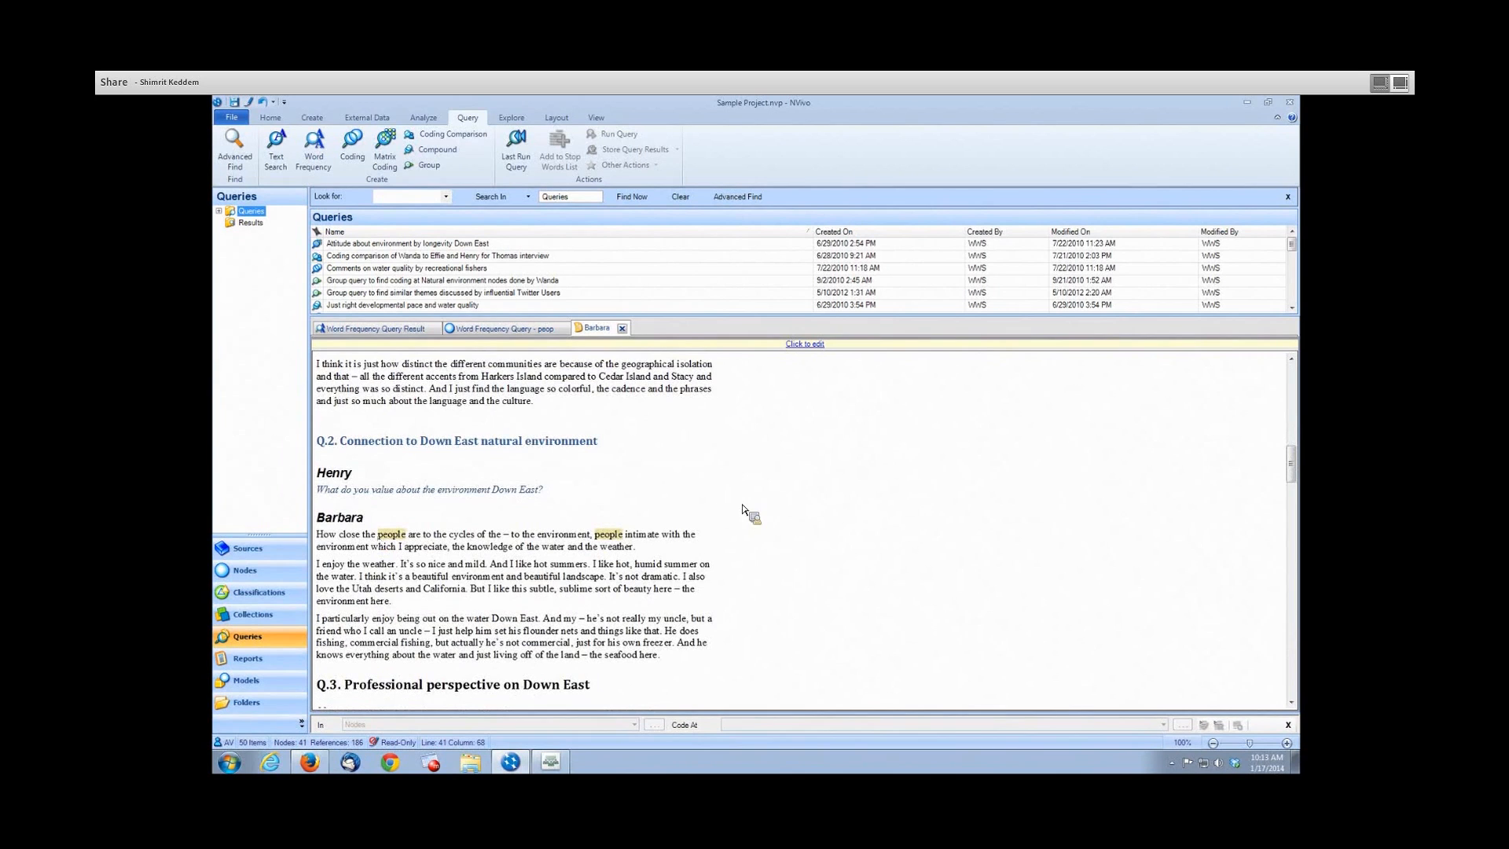
pyautogui.click(622, 329)
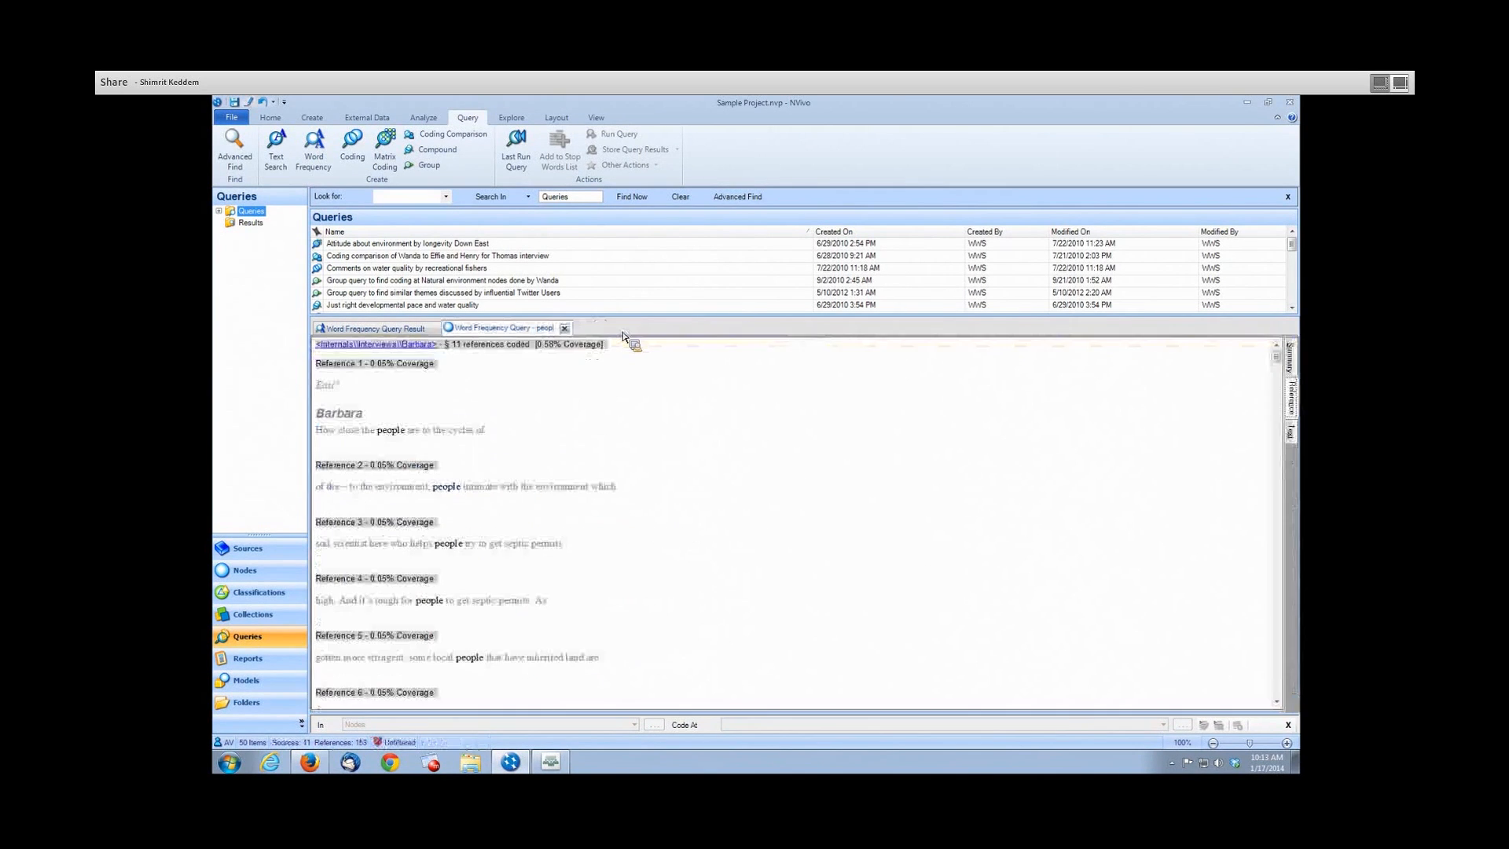
# Select all the references for "people" and widen their coding context to the surrounding paragraph.
pyautogui.click(497, 413)
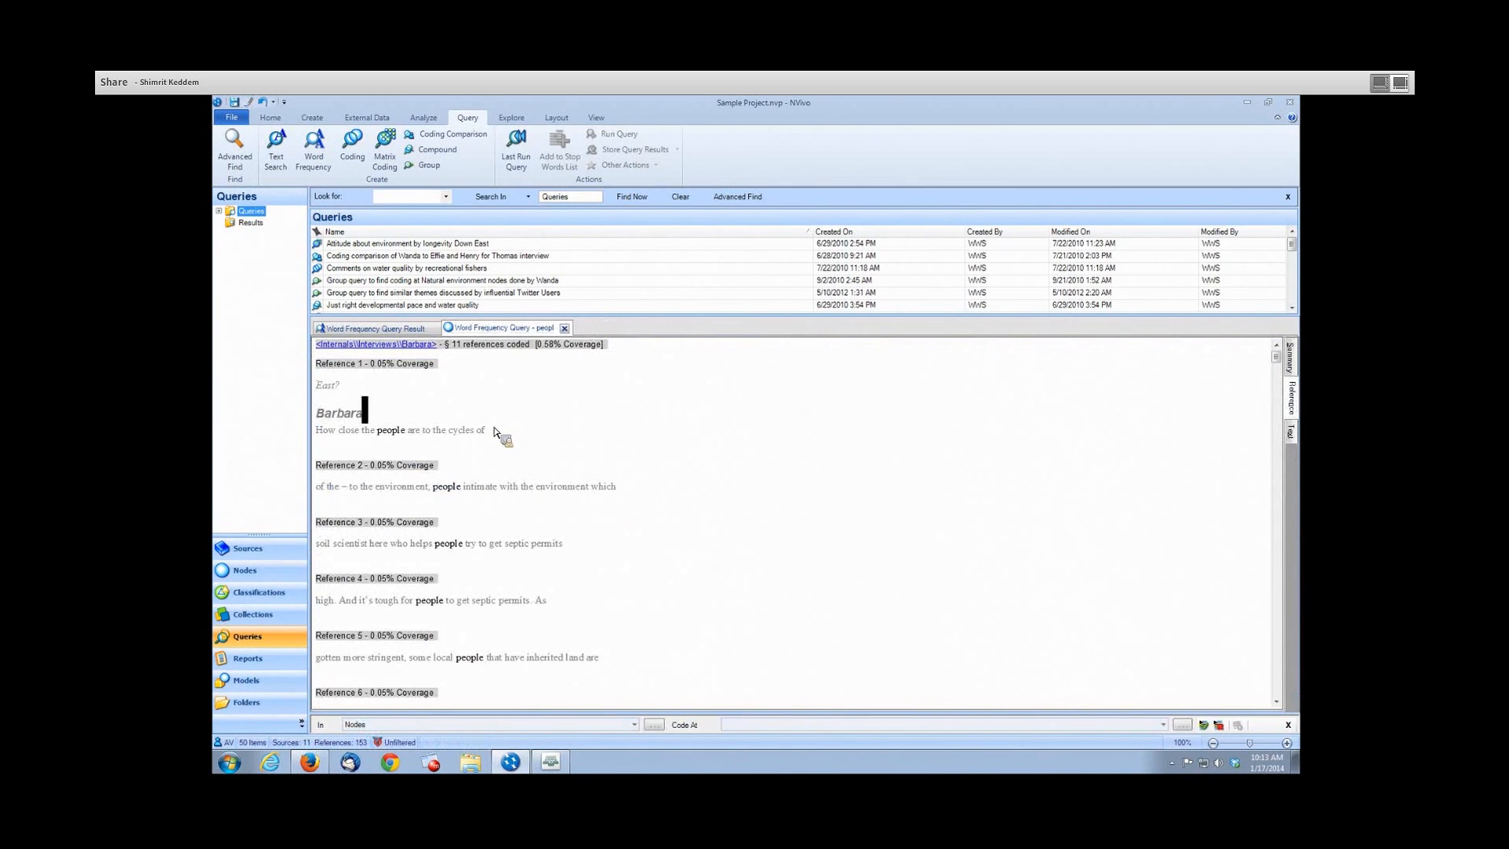
pyautogui.rightClick(520, 426)
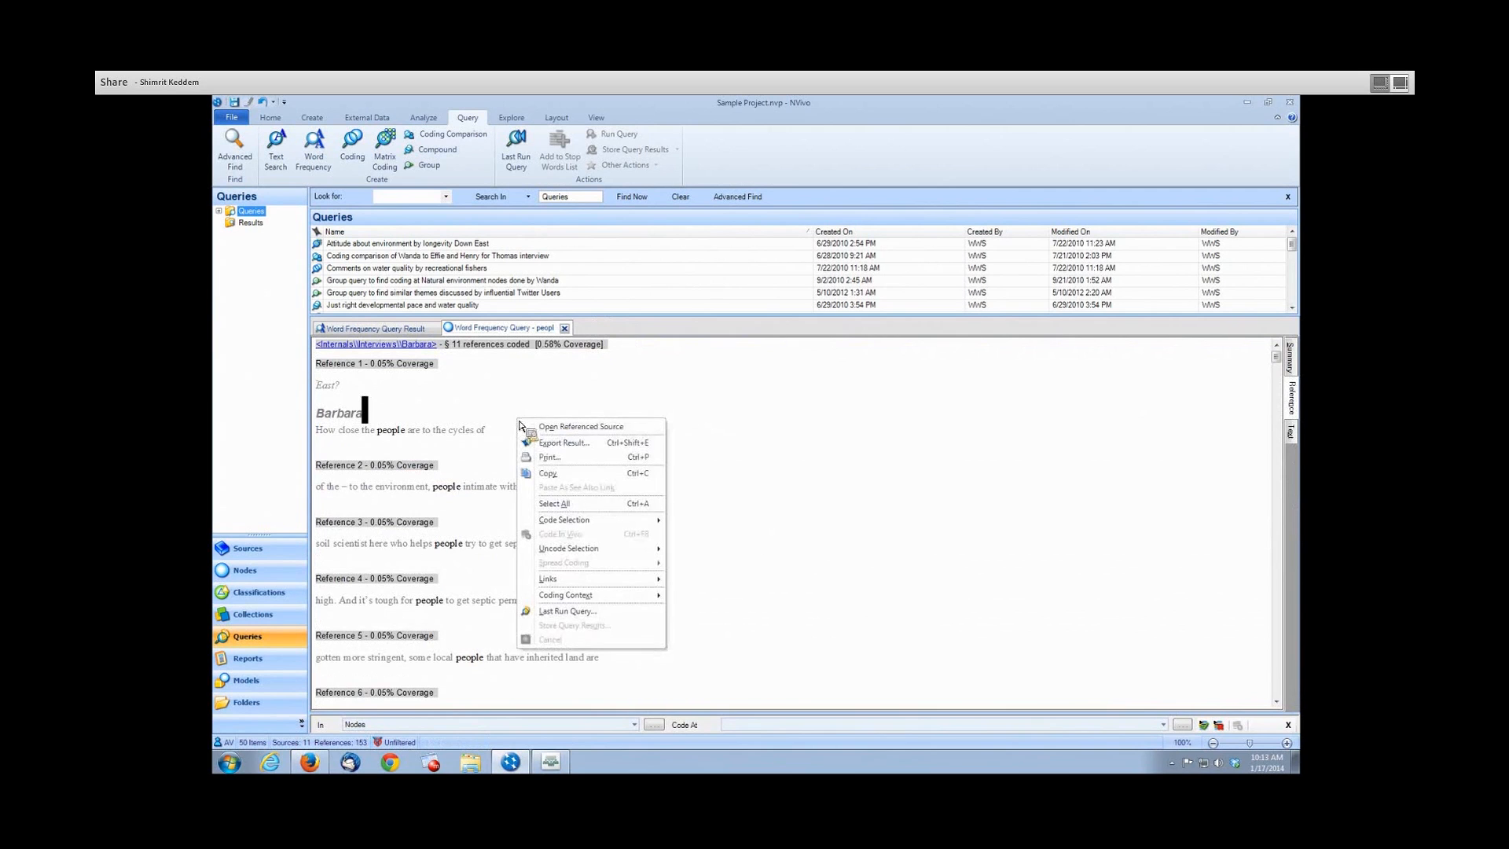
pyautogui.click(519, 425)
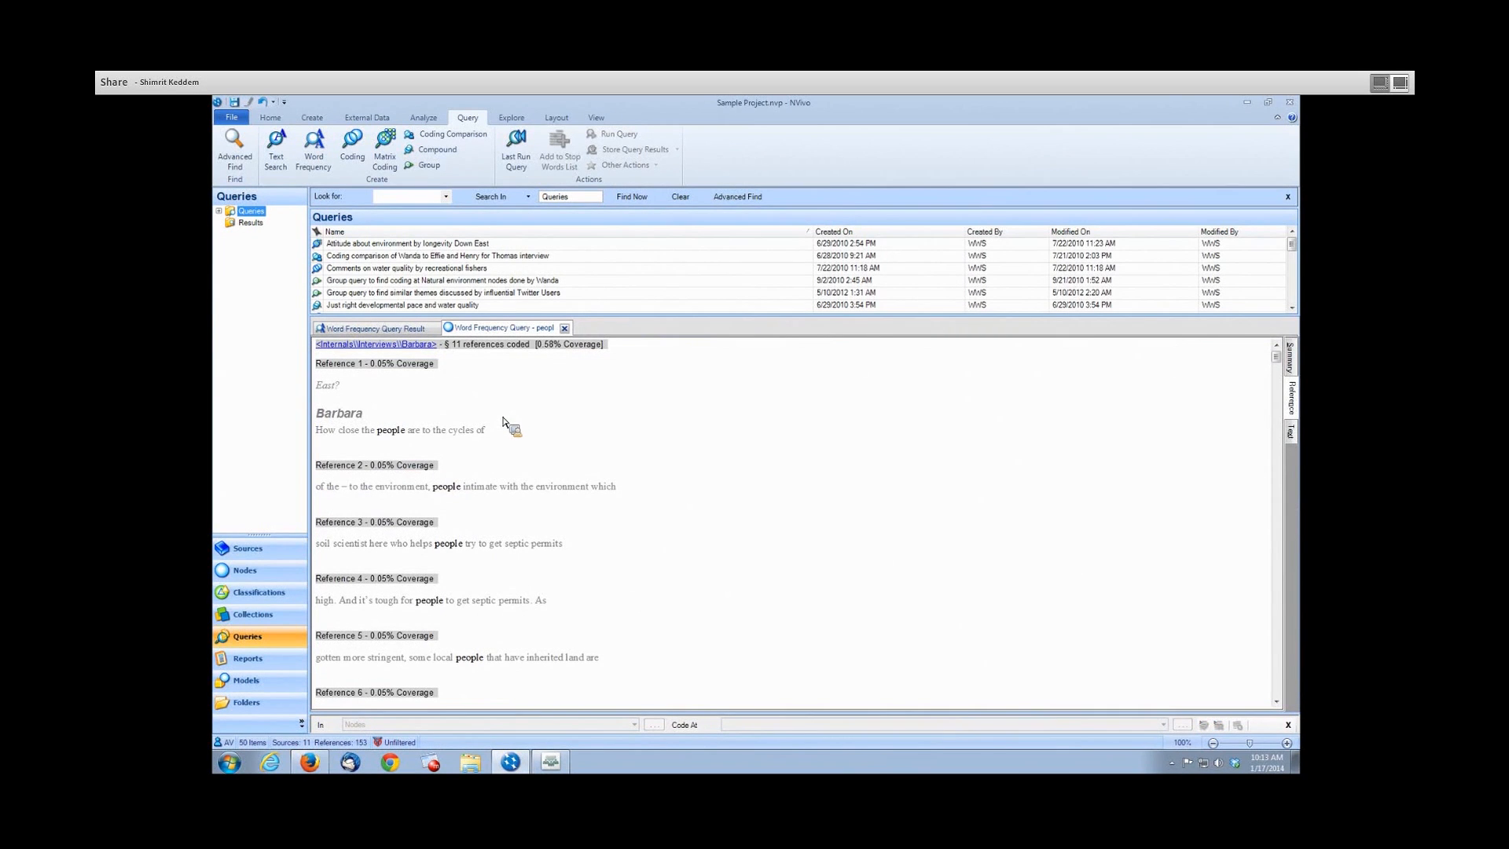
pyautogui.rightClick(536, 448)
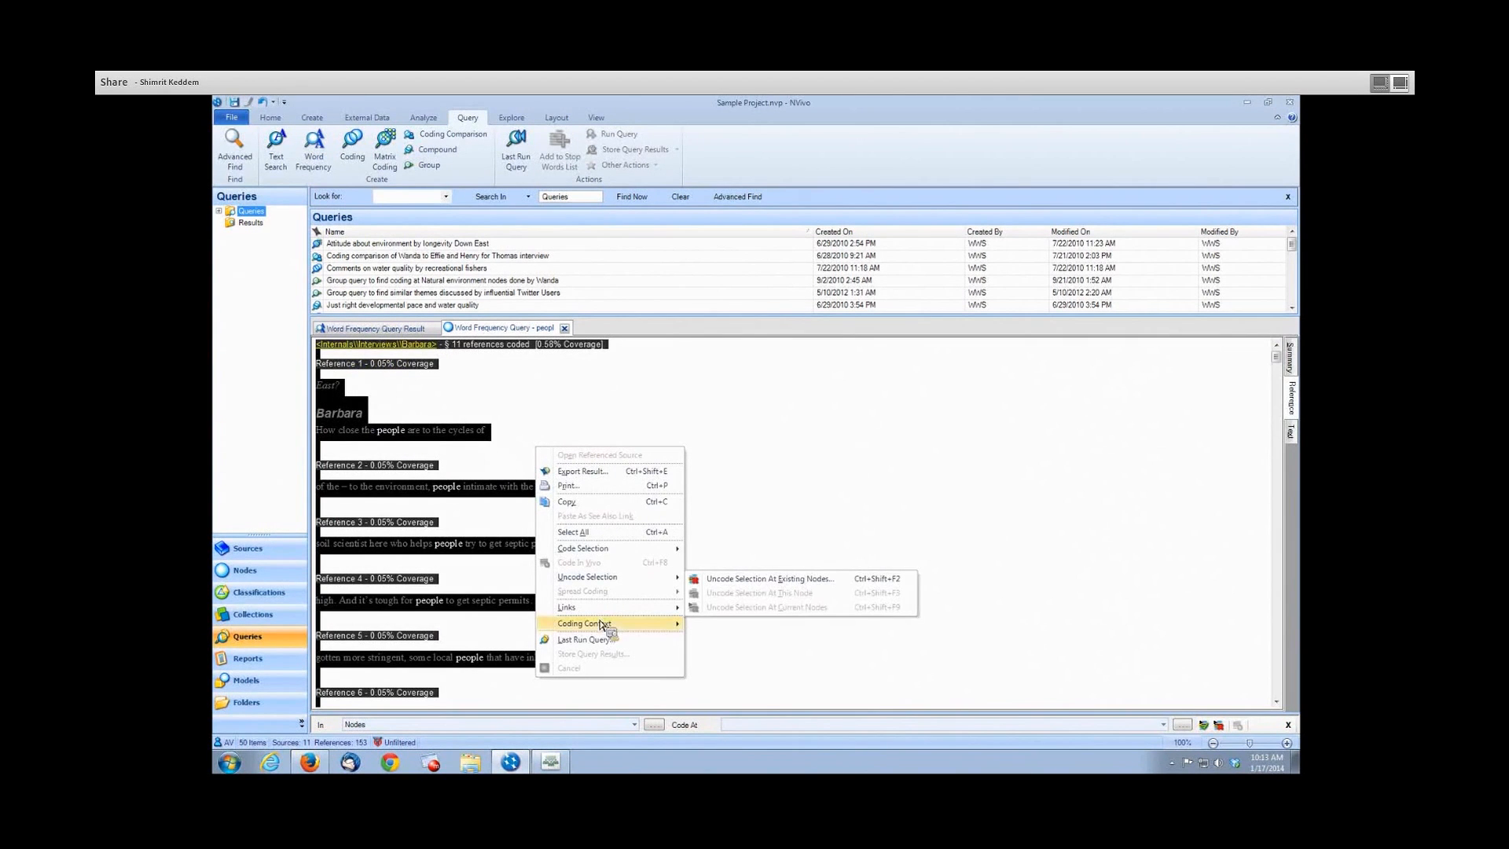
pyautogui.moveTo(598, 628)
pyautogui.click(733, 656)
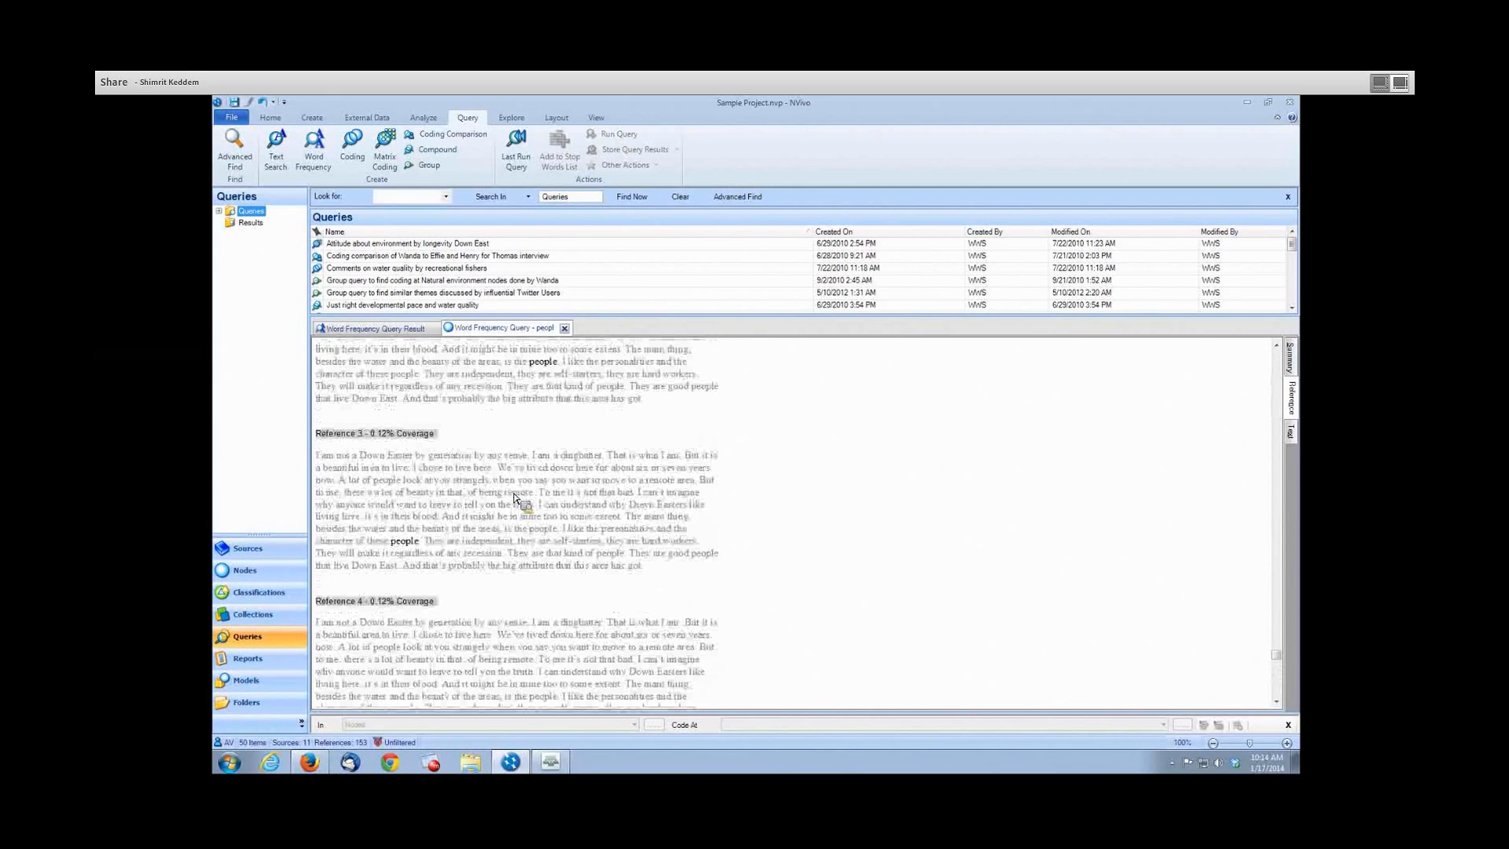
# Display the word frequency results as a tag cloud and view the references for the word "water" from it.
pyautogui.click(565, 328)
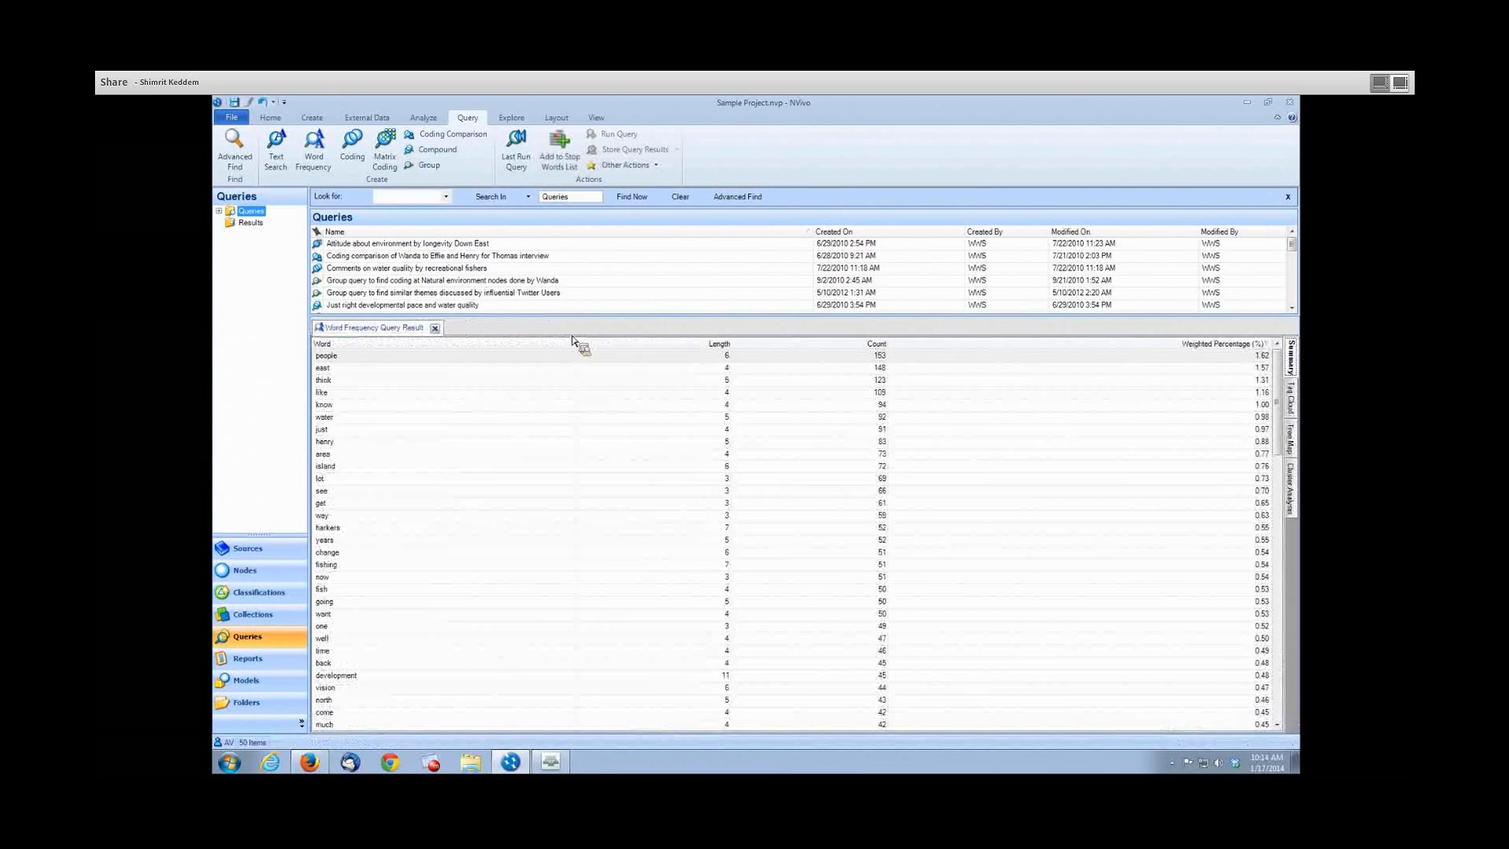
pyautogui.click(1291, 399)
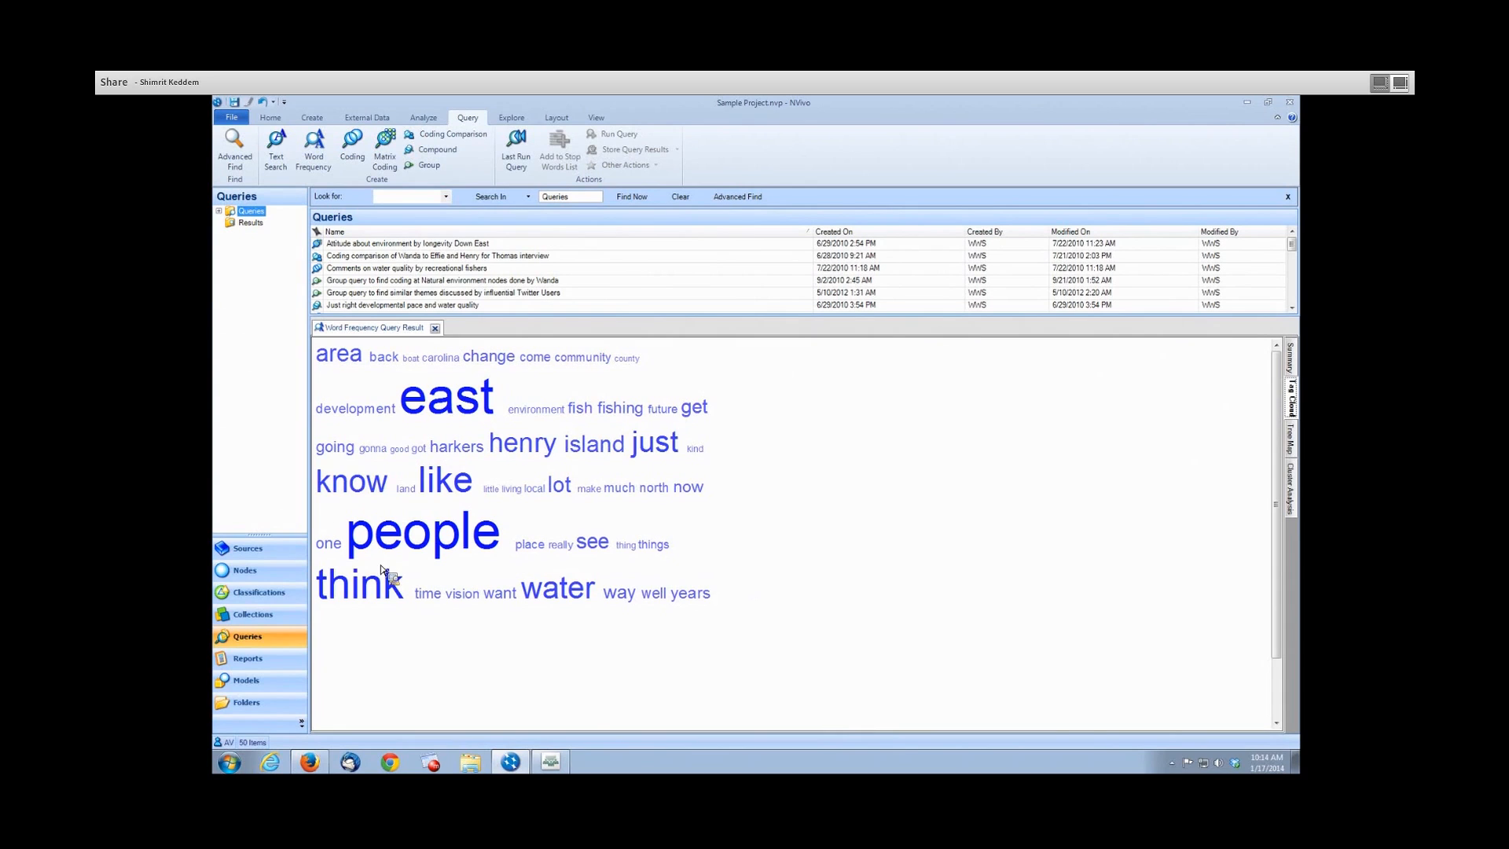
pyautogui.click(553, 596)
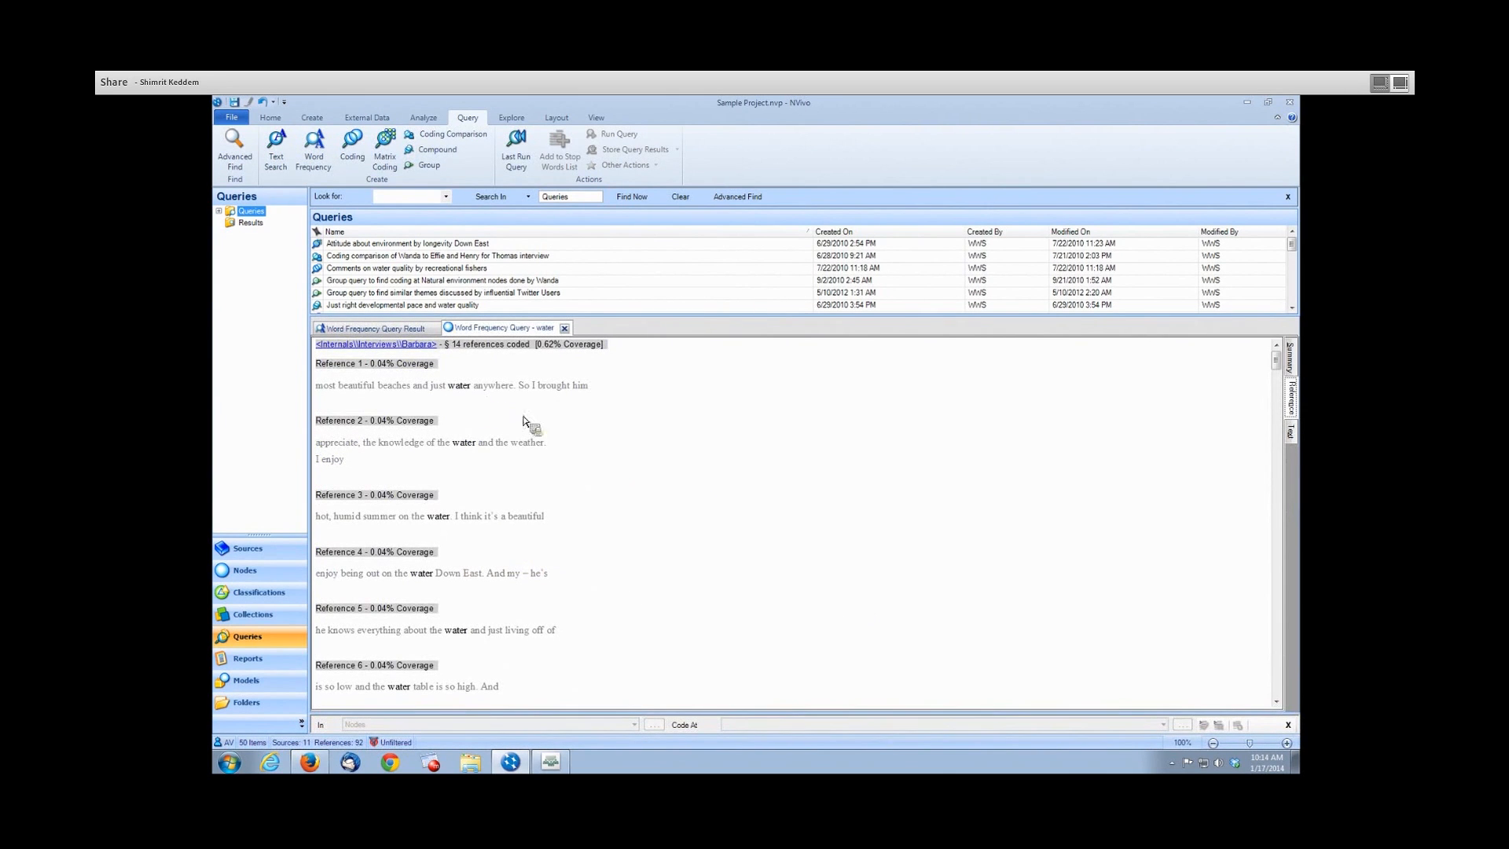
pyautogui.click(396, 330)
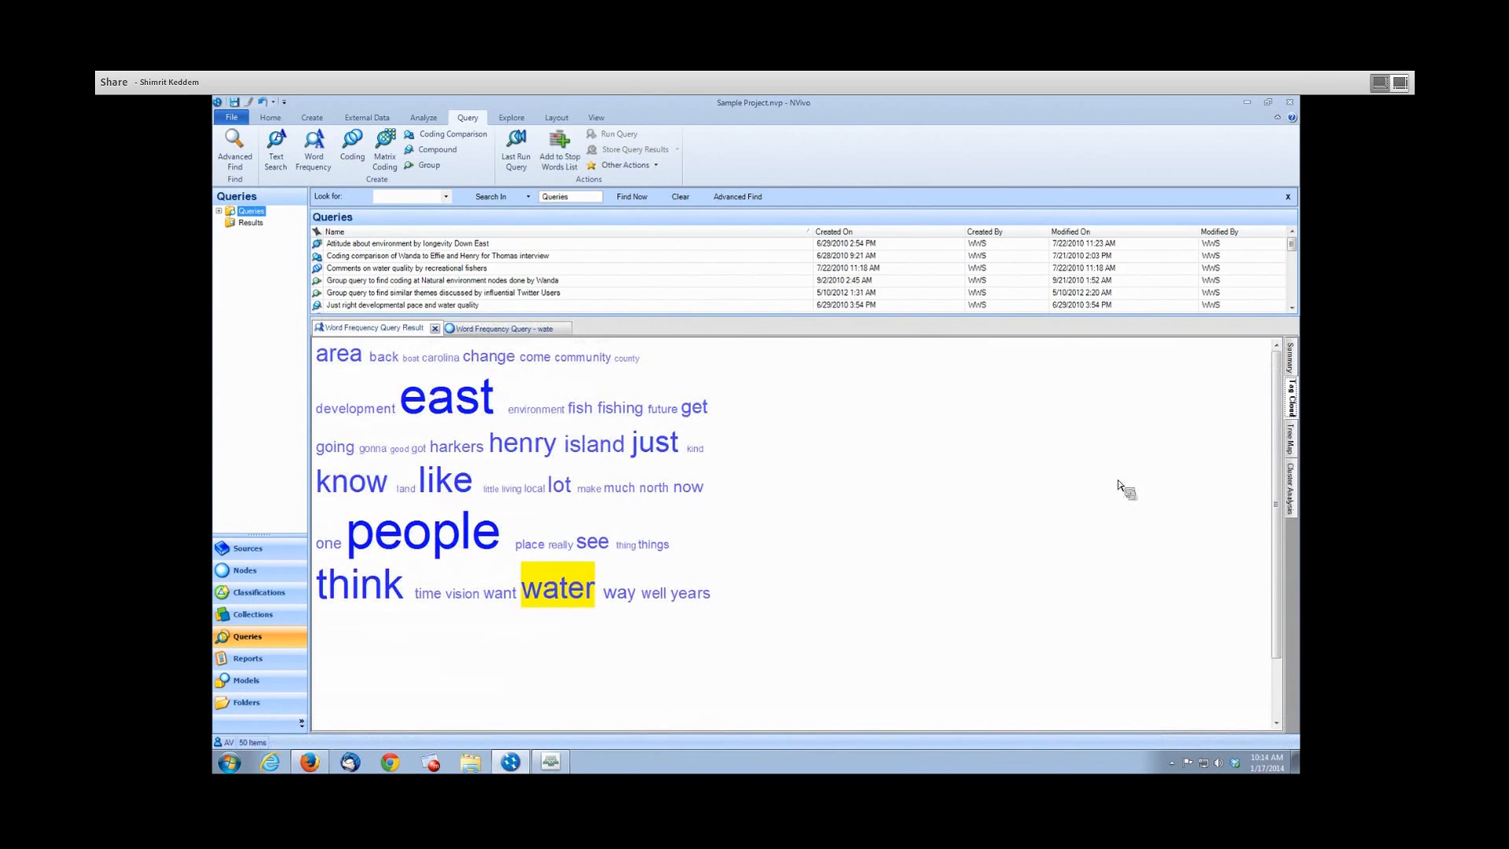
# View the word frequency results as a tree map and as a cluster analysis dendrogram.
pyautogui.click(1293, 448)
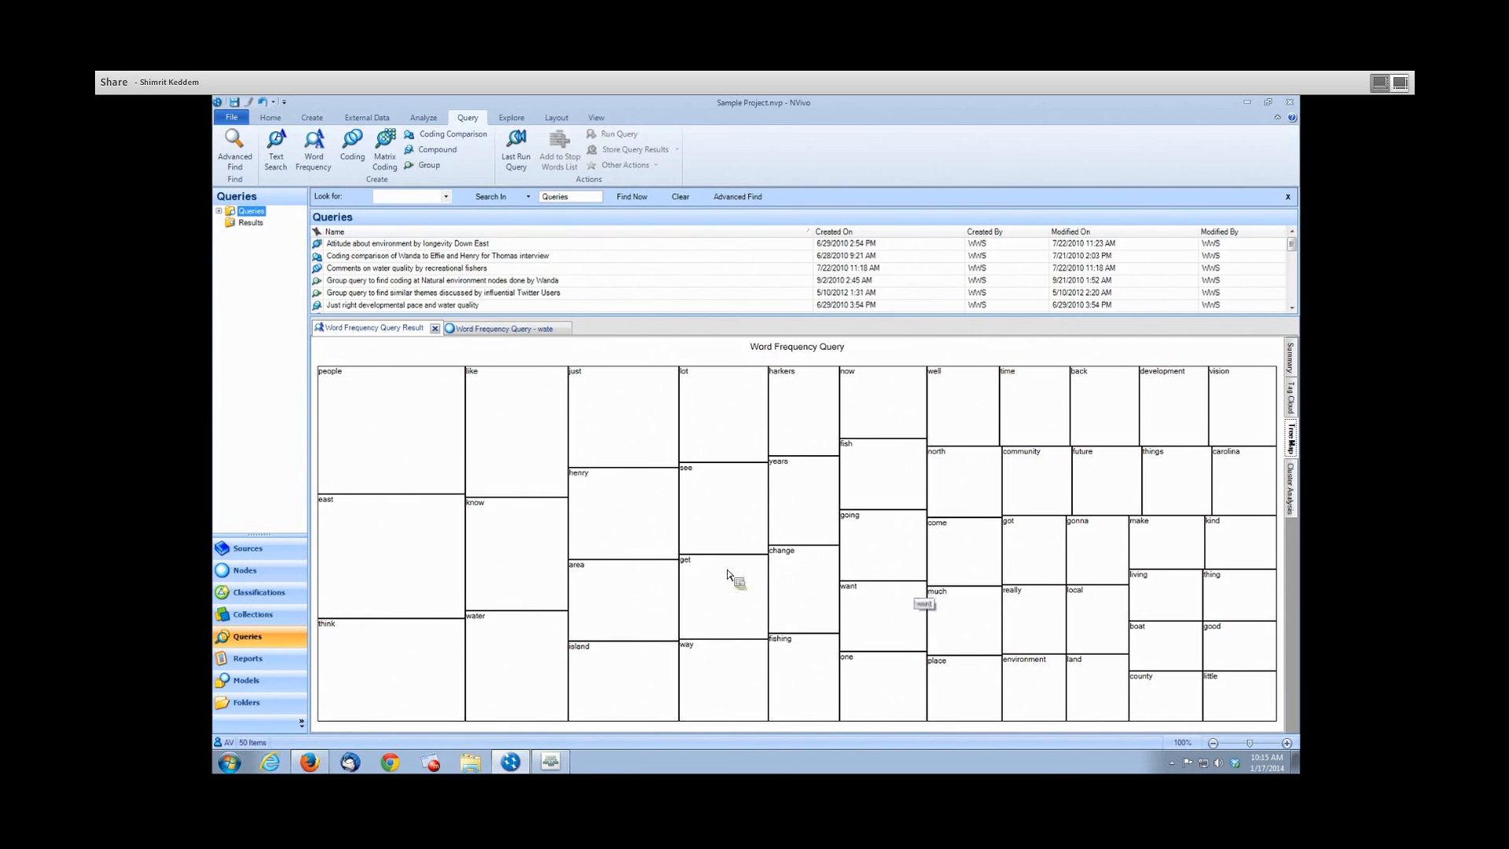
pyautogui.click(1290, 488)
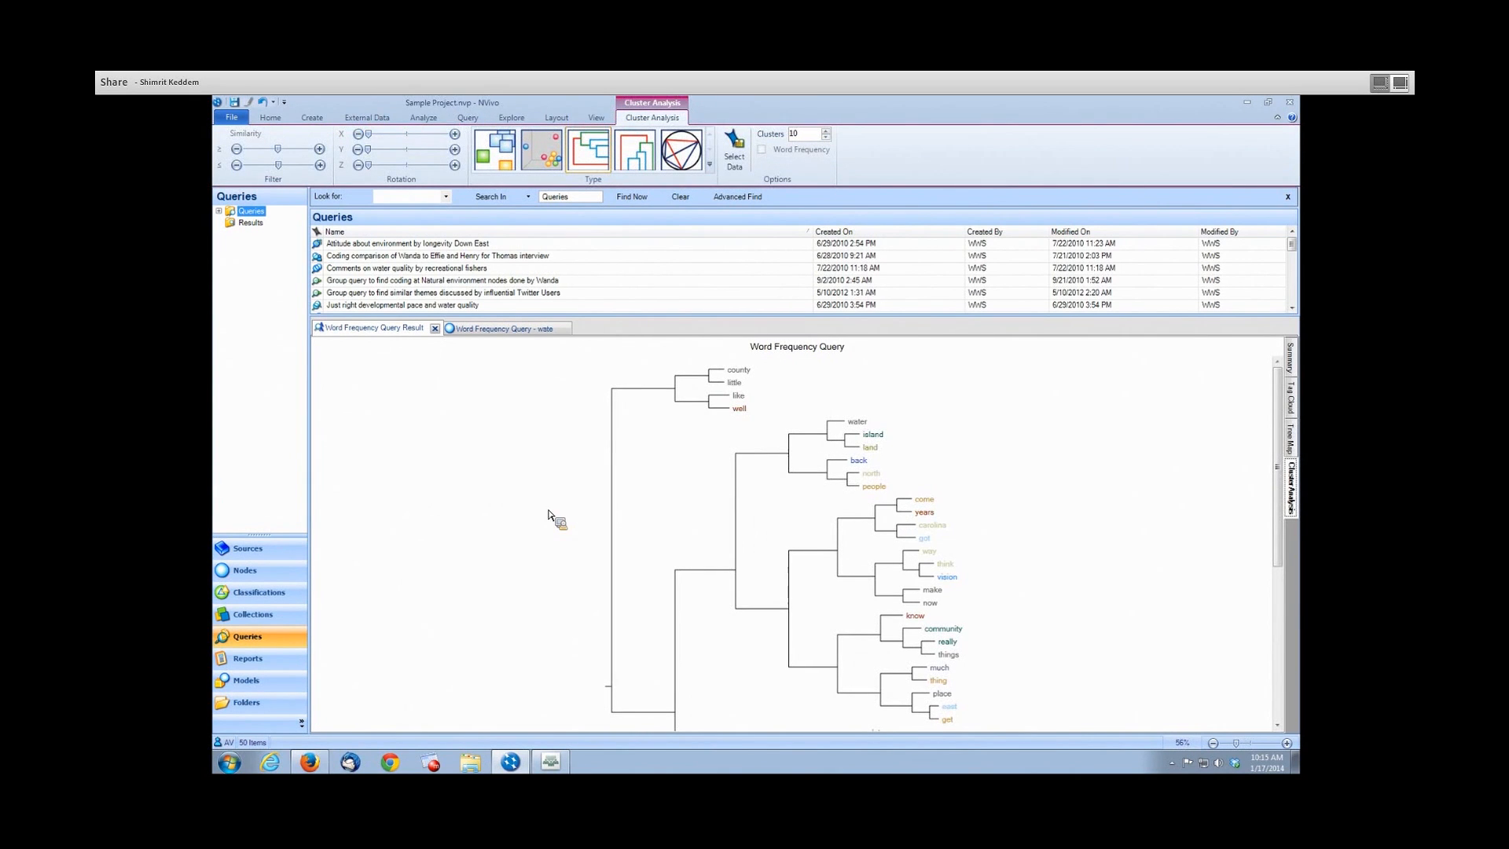
pyautogui.click(1000, 458)
# Show the cluster analysis as a 3D Cluster Map, and rotate and enlarge it to examine the word clusters.
pyautogui.click(543, 154)
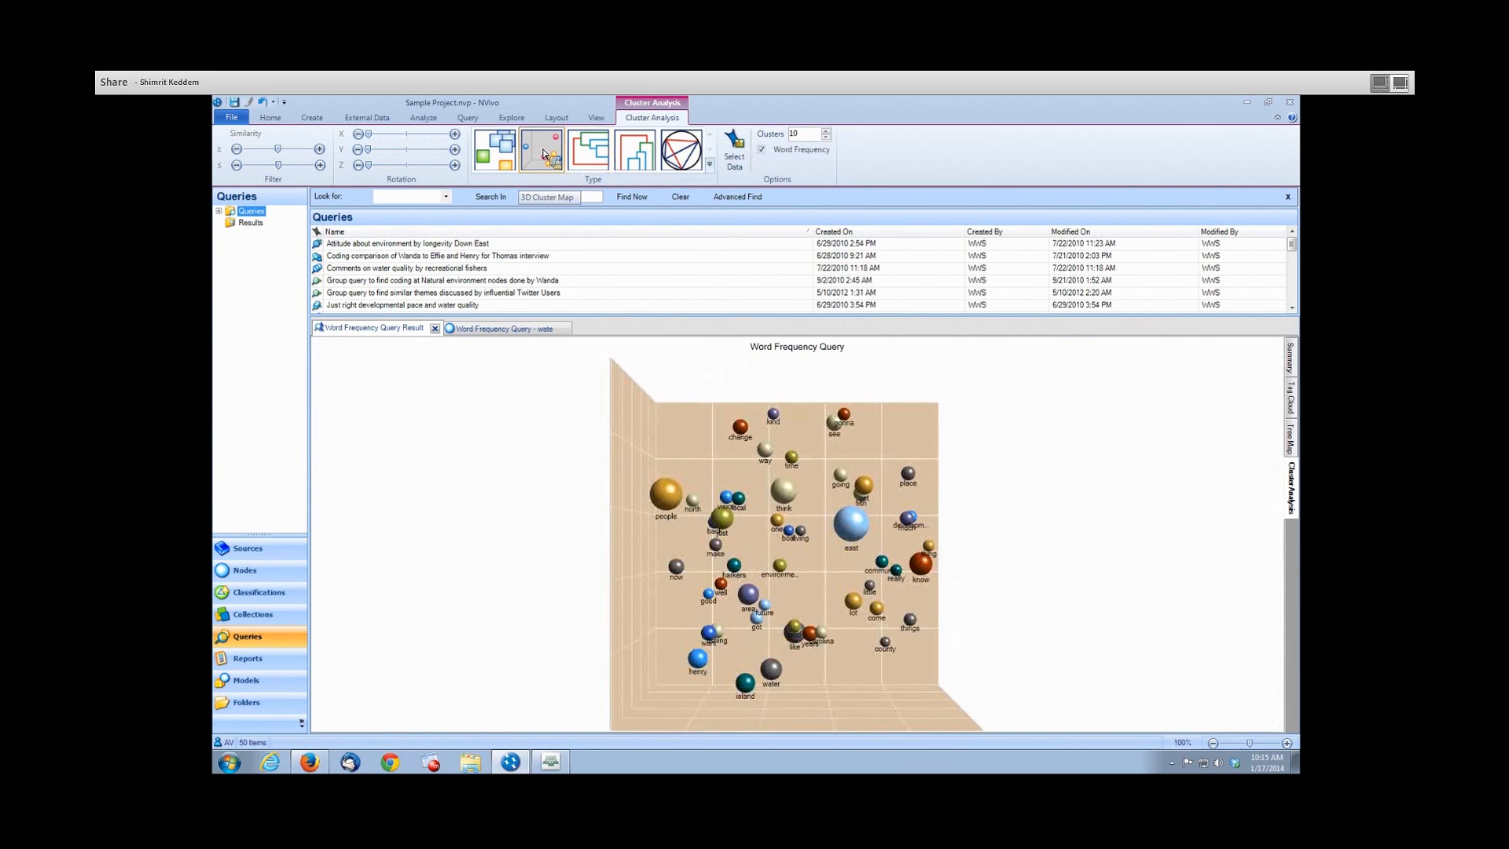
pyautogui.moveTo(748, 552); pyautogui.dragTo(653, 641)
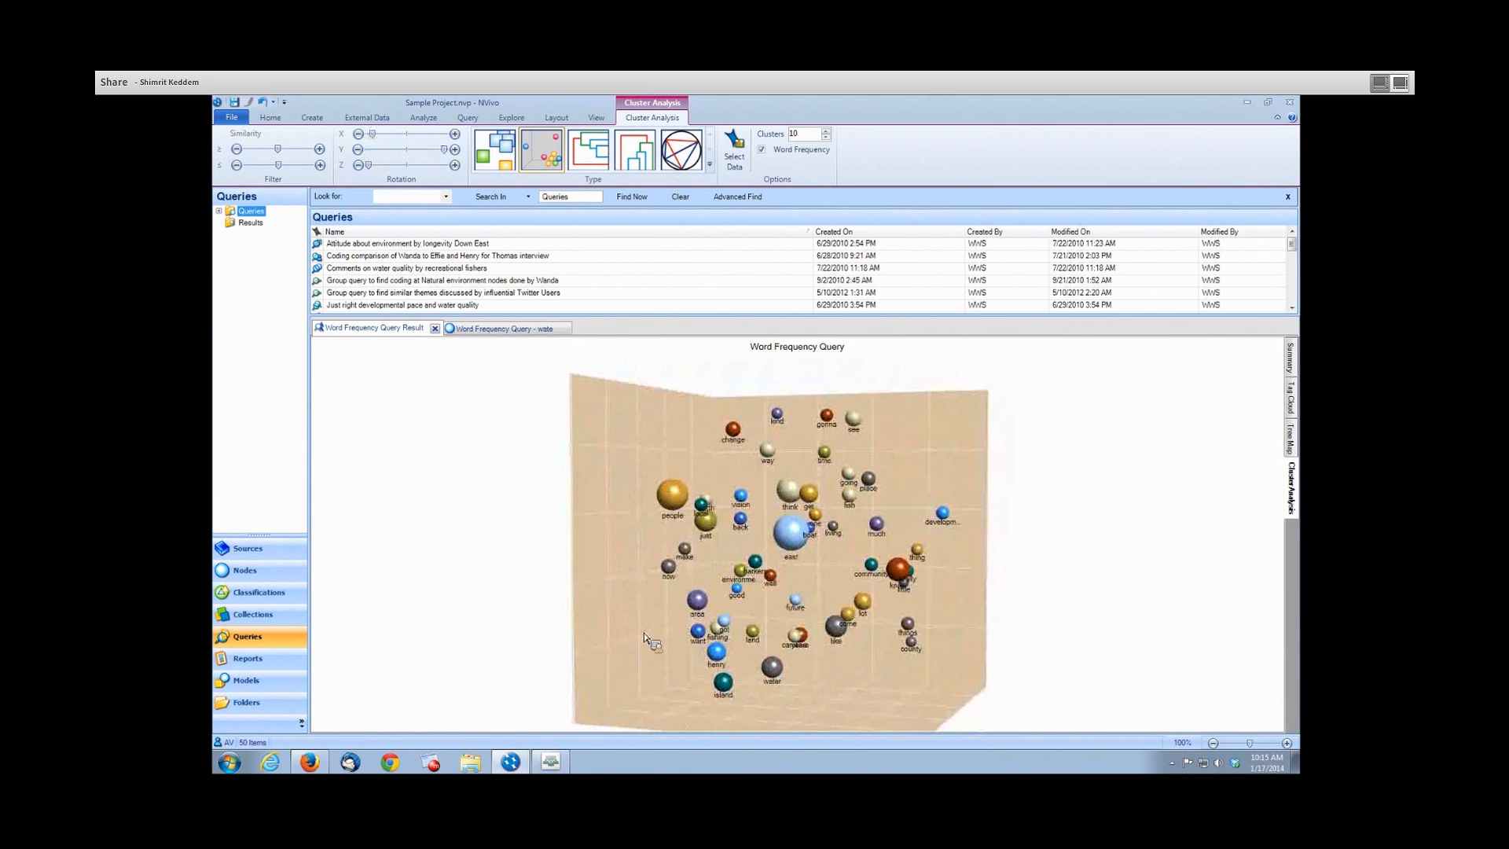
pyautogui.click(1286, 744)
pyautogui.click(1286, 743)
pyautogui.click(1286, 744)
pyautogui.click(1286, 743)
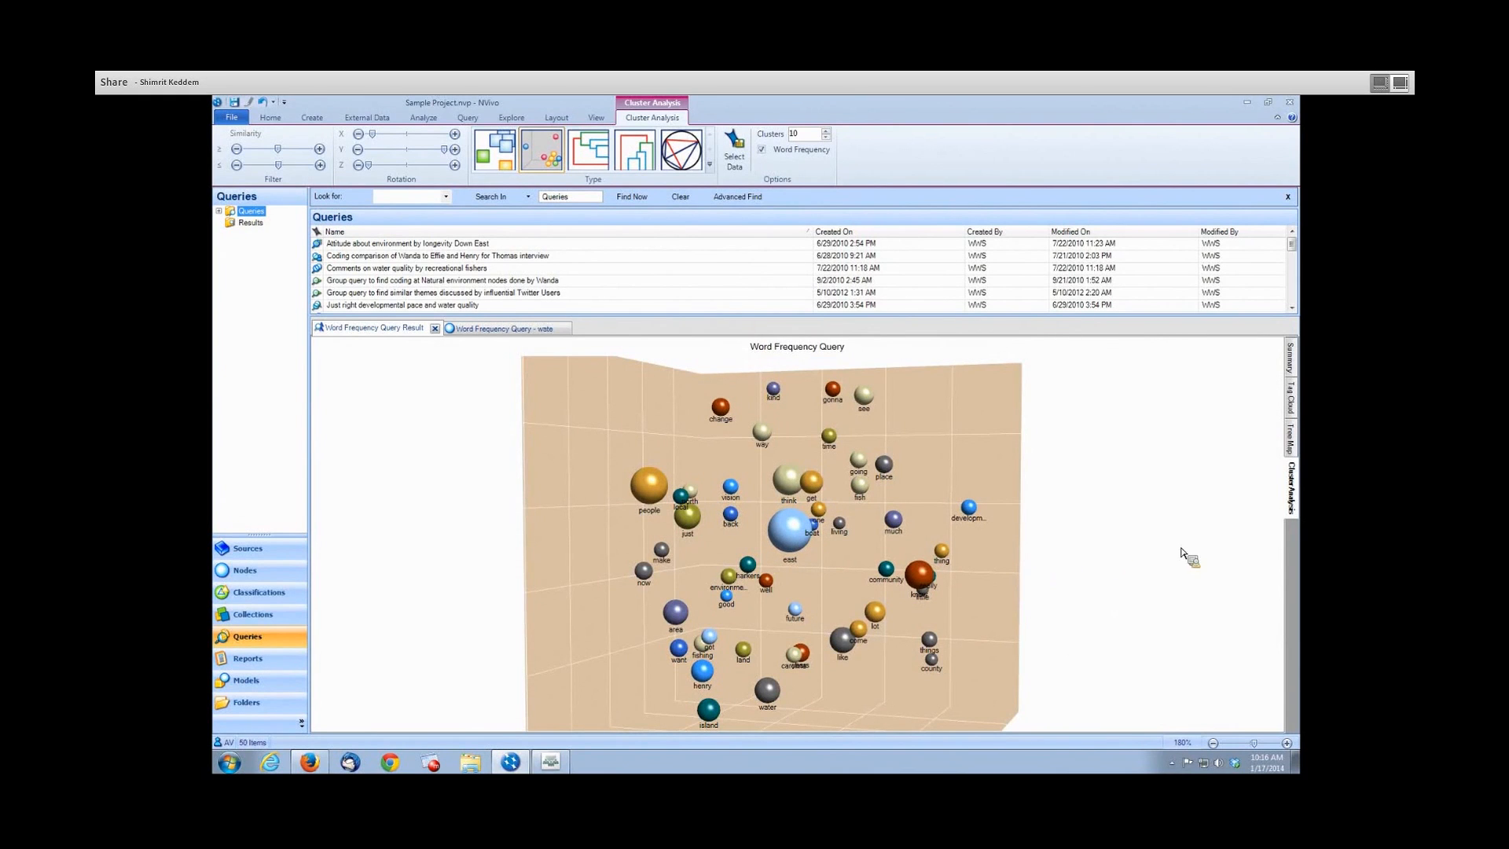
# Return to the summary list of the word frequency results and select the word "people".
pyautogui.click(1291, 359)
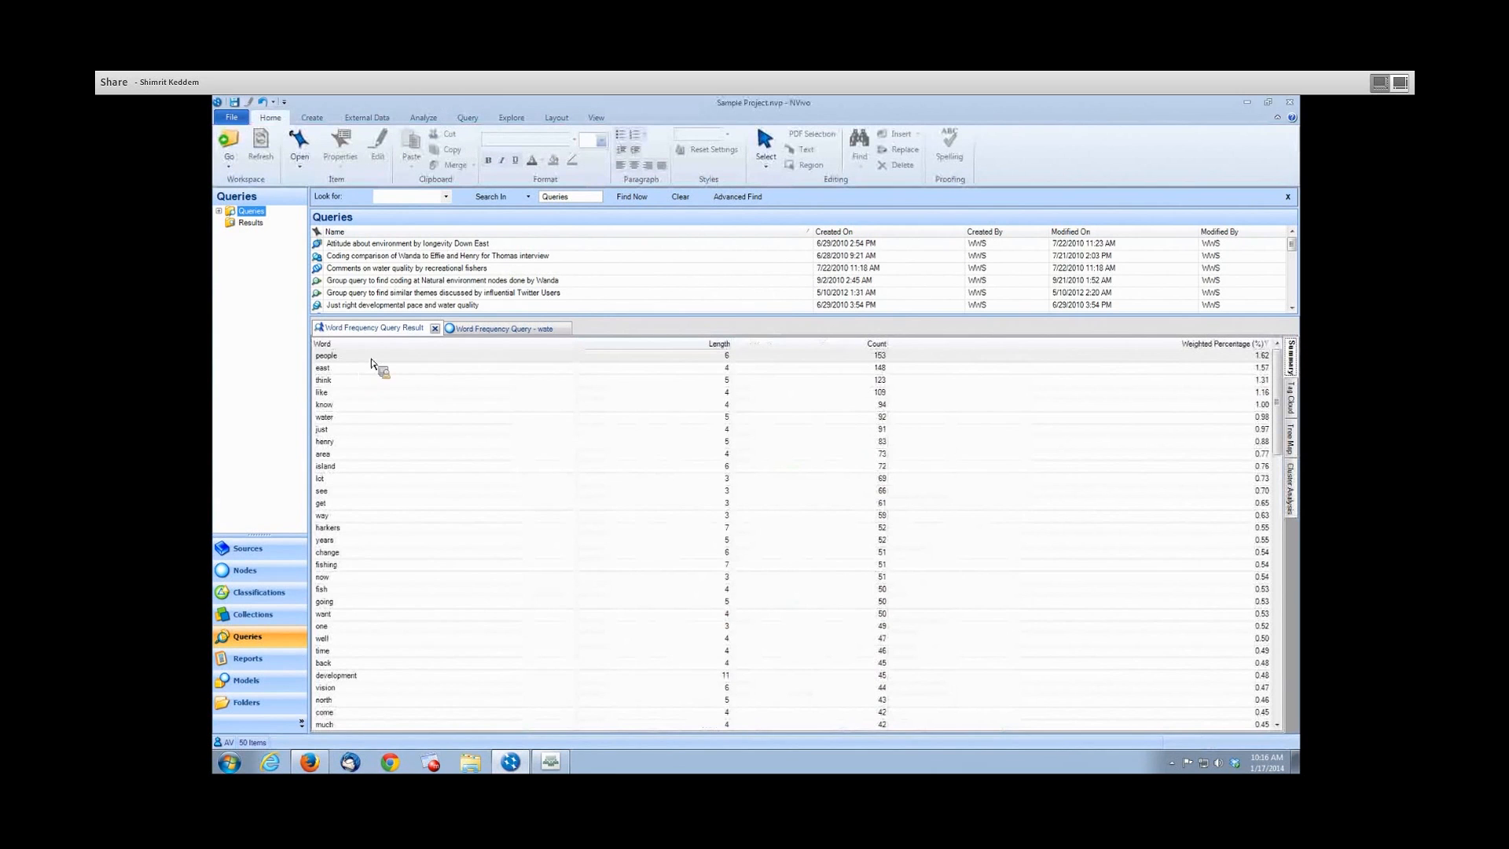
pyautogui.click(370, 358)
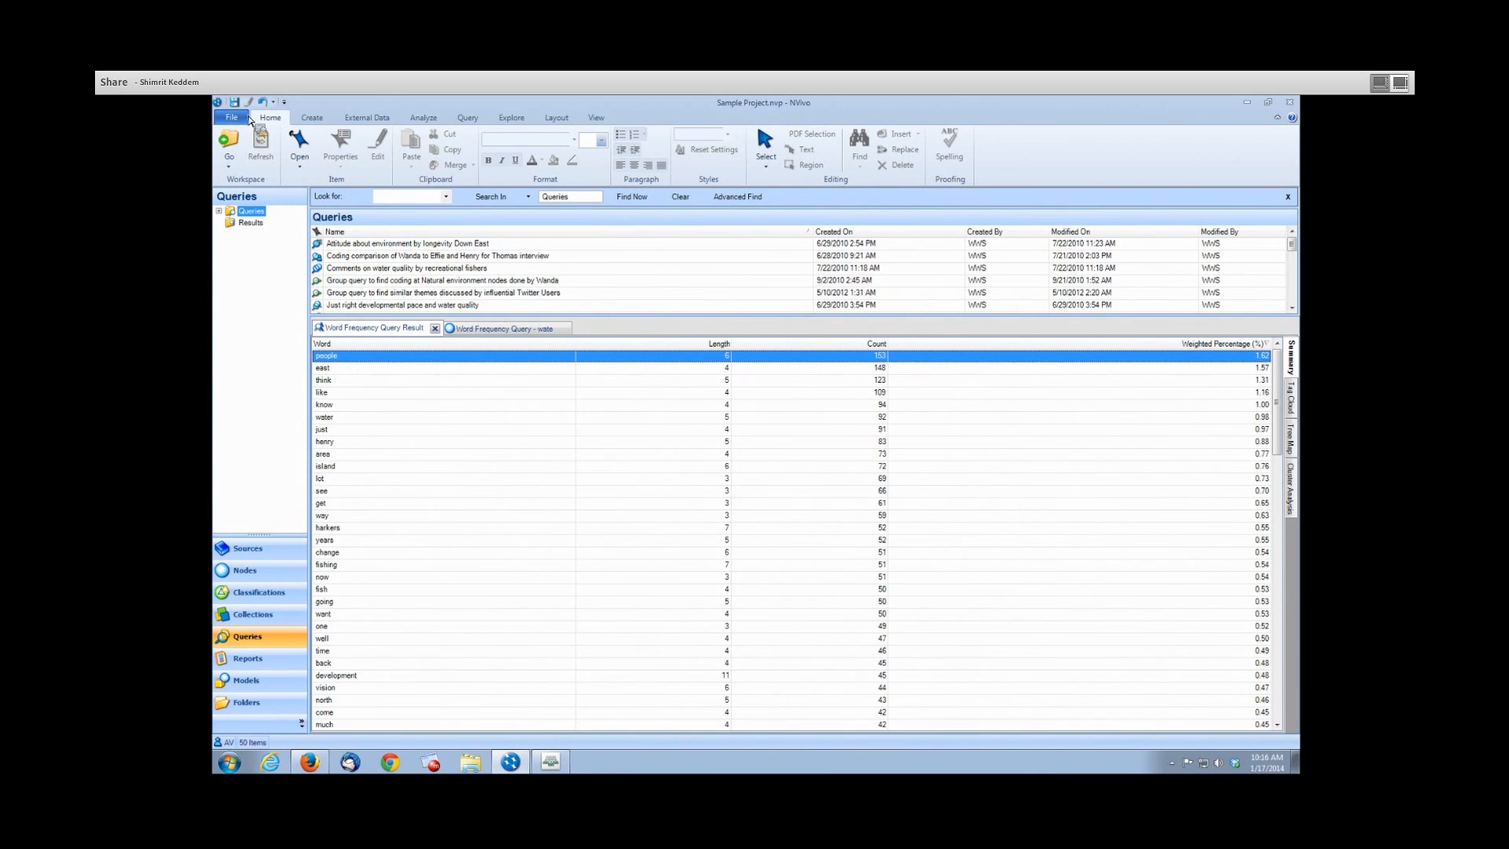
pyautogui.click(232, 117)
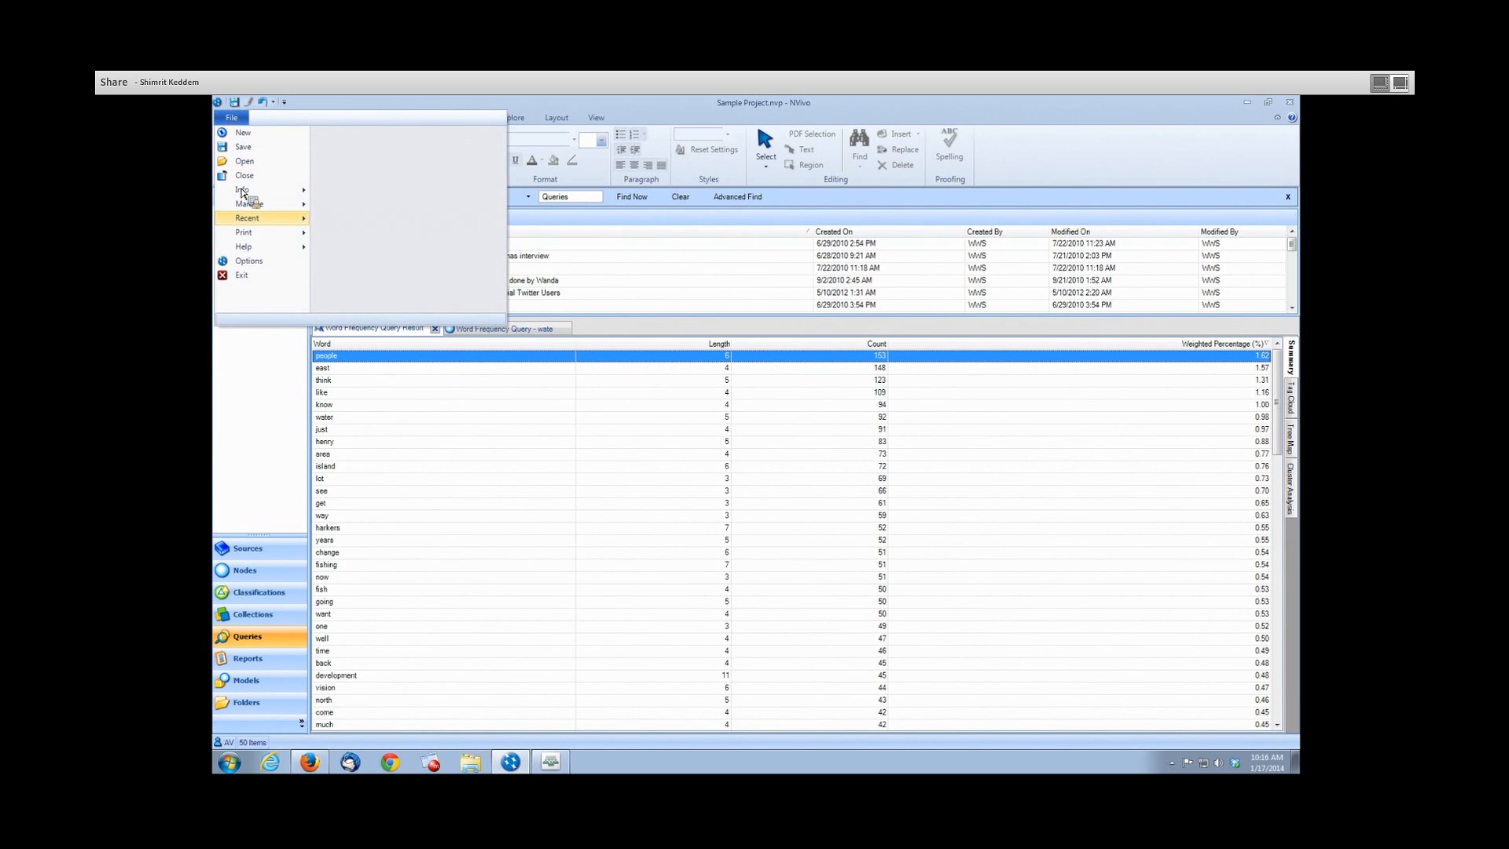
pyautogui.moveTo(255, 219)
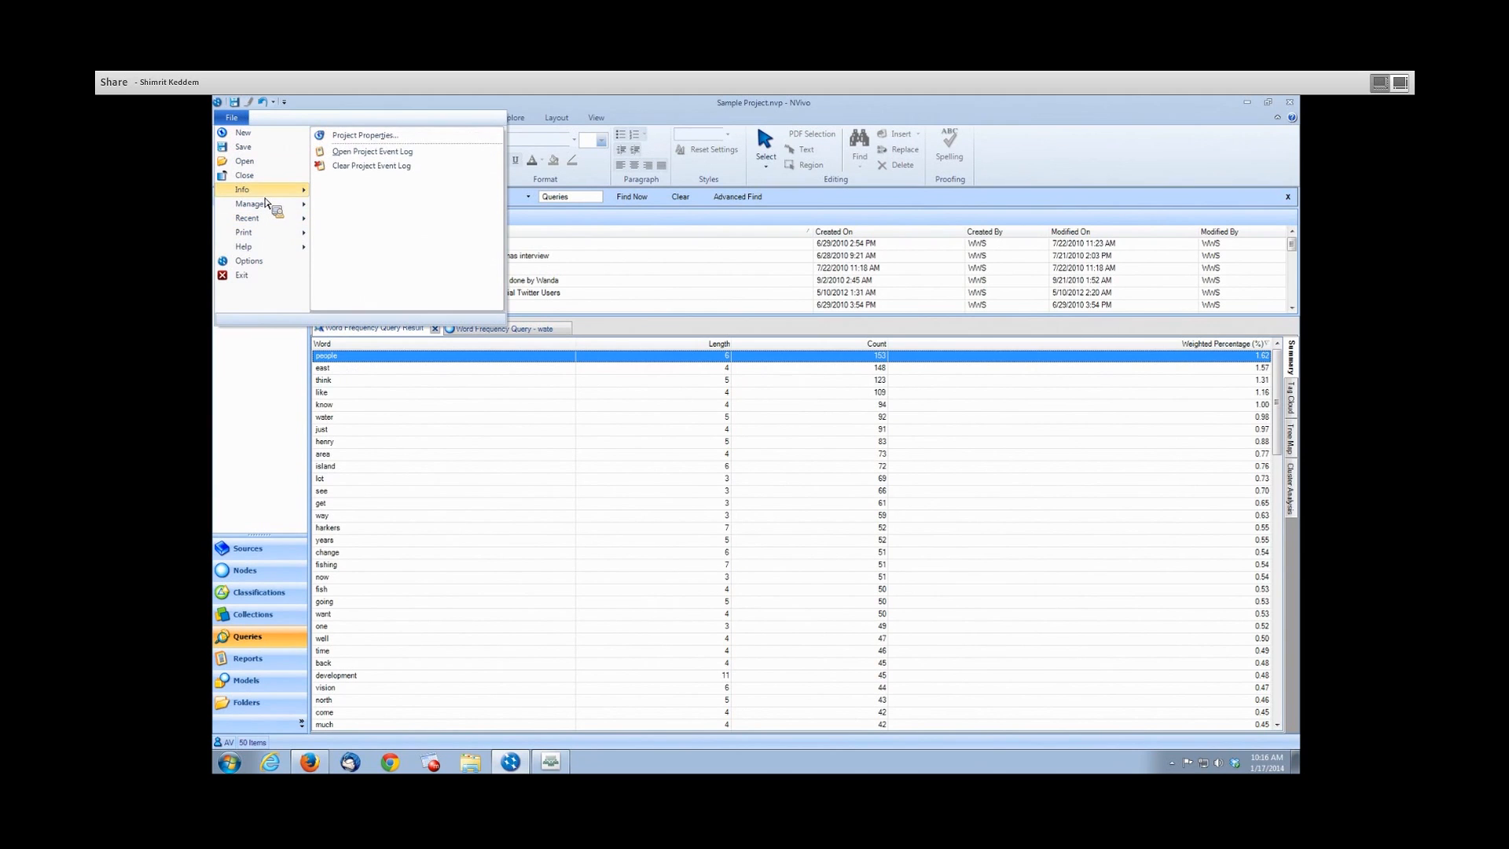
pyautogui.click(357, 152)
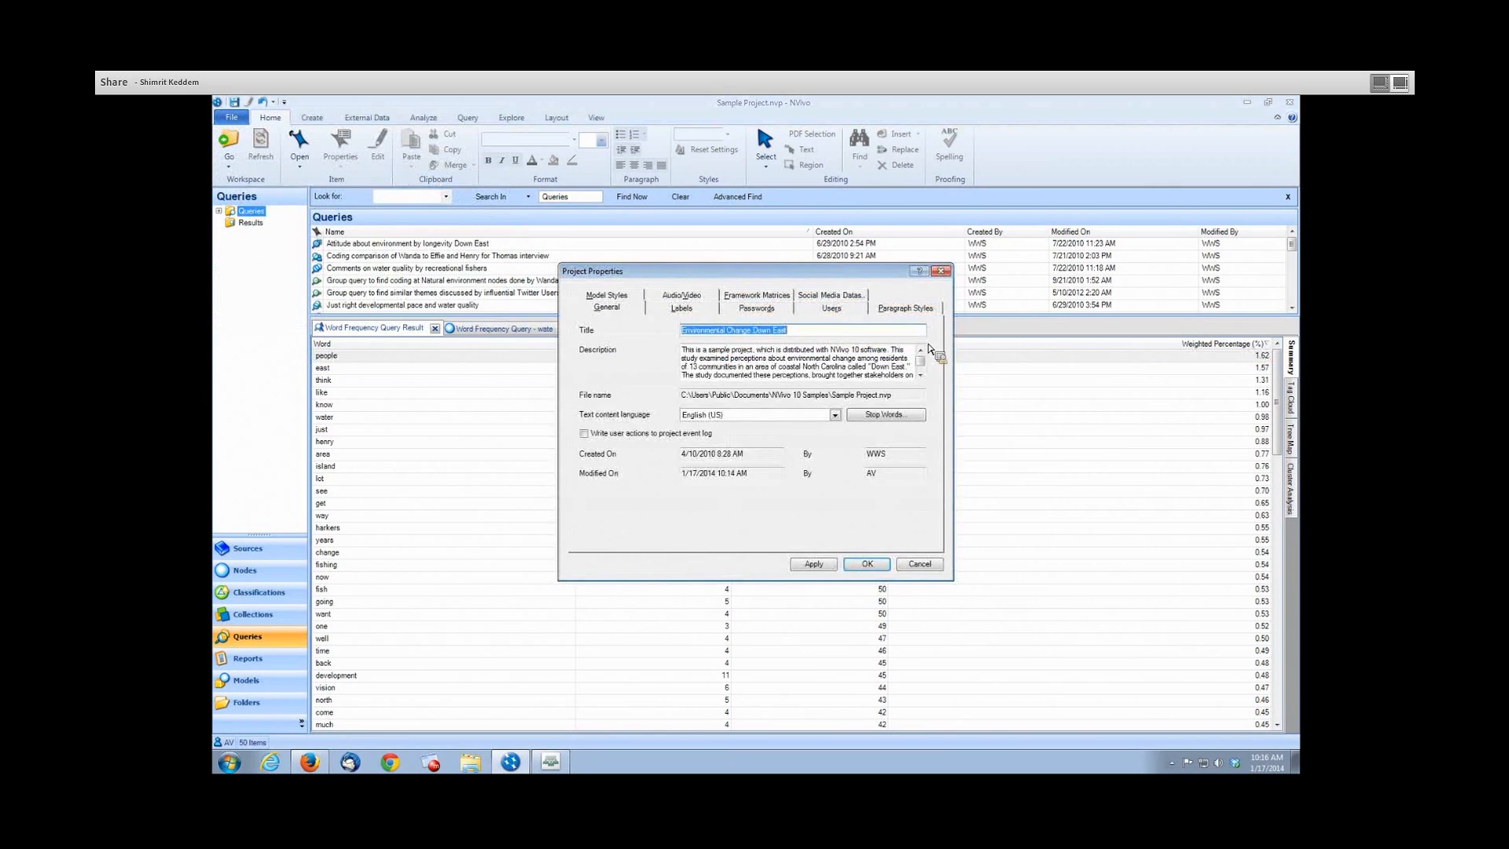
# Open the English (US) stop words list from the project properties, read through it, and close both dialogs.
pyautogui.click(234, 119)
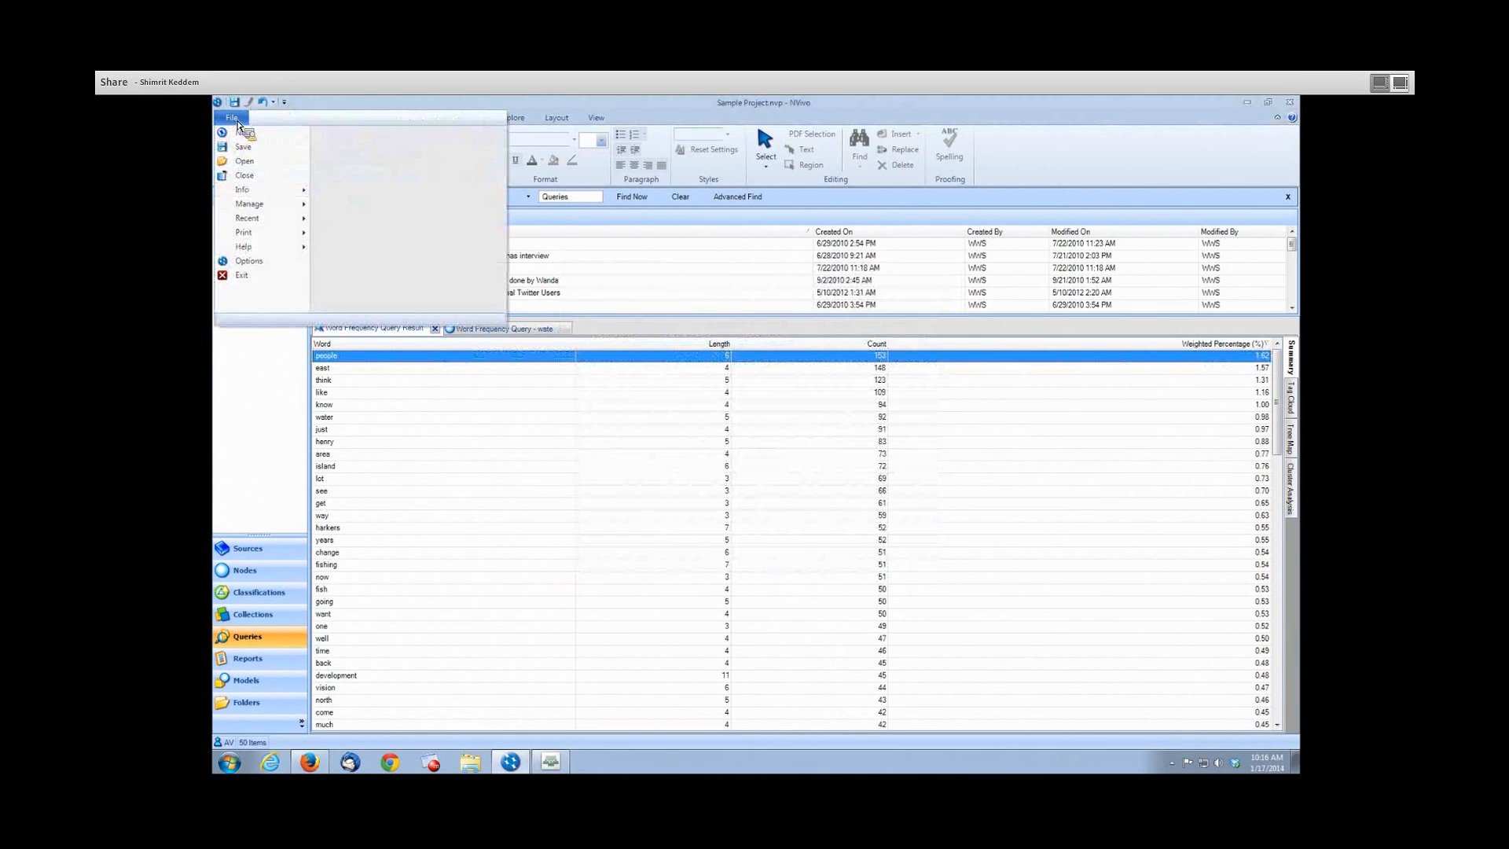
pyautogui.moveTo(250, 190)
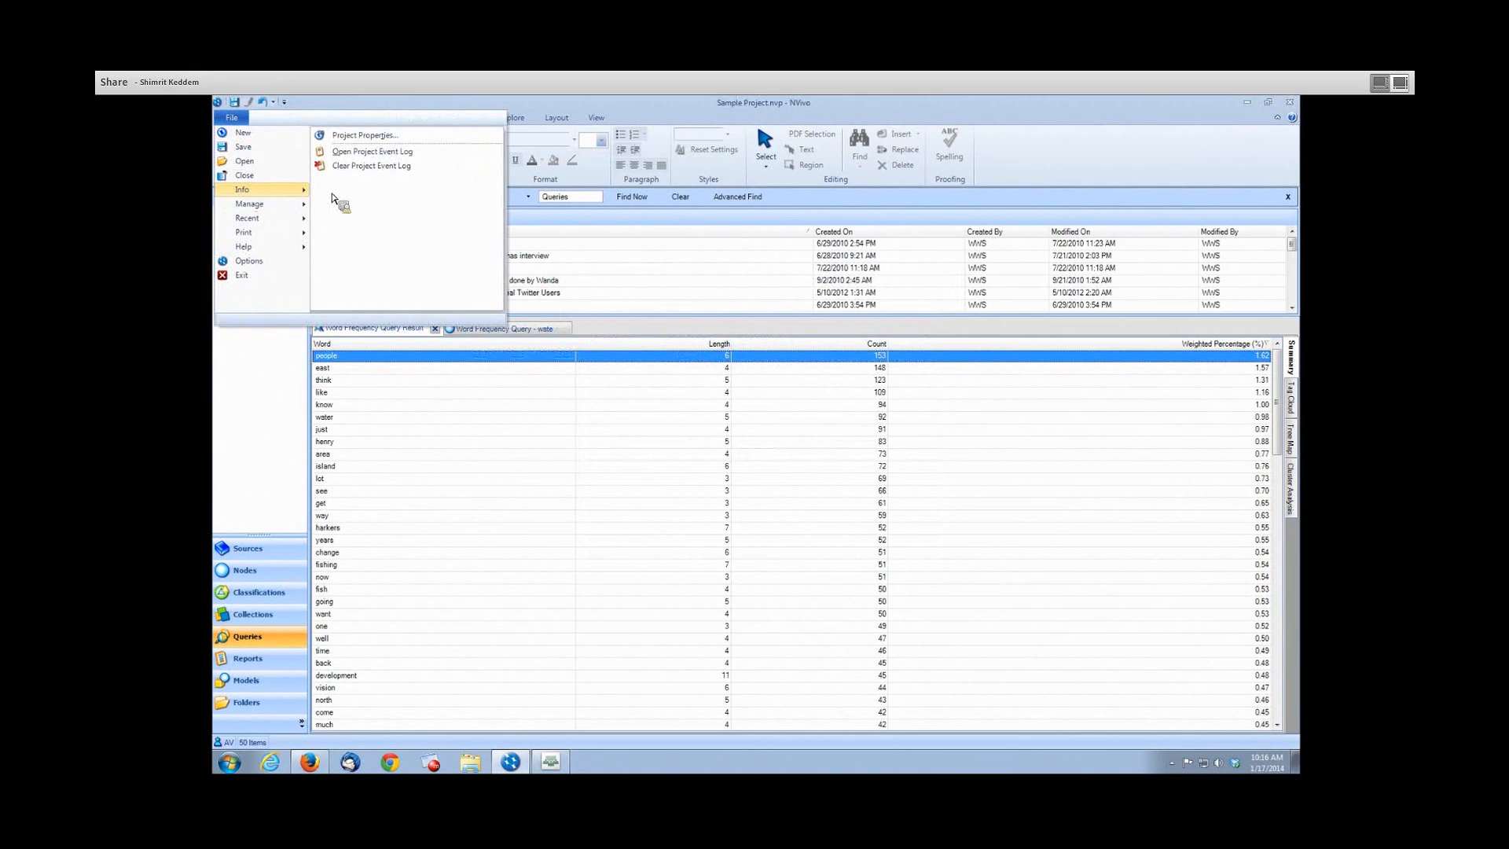
pyautogui.click(363, 137)
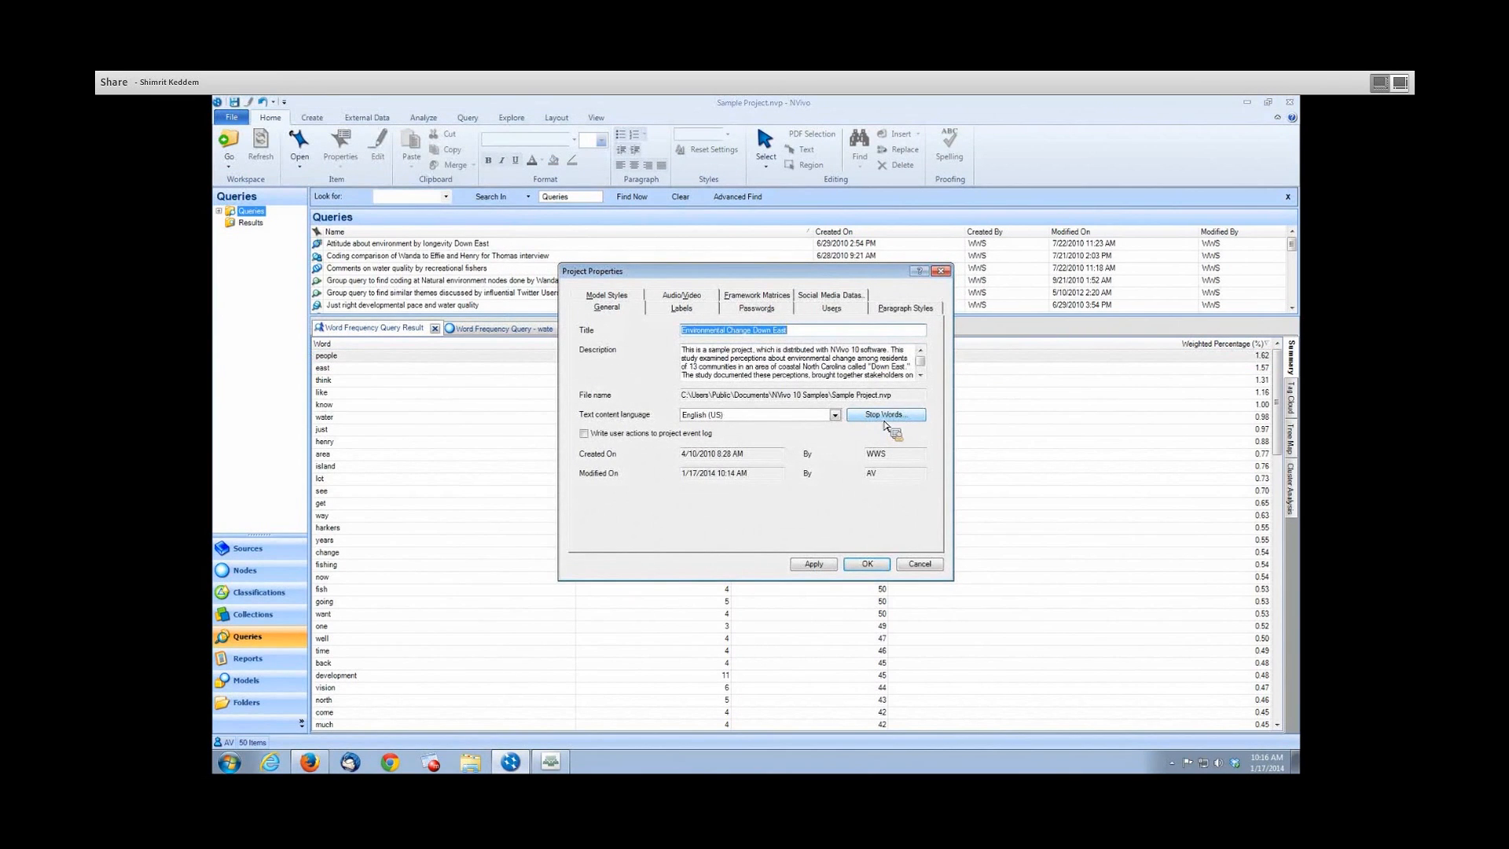
pyautogui.click(886, 415)
pyautogui.moveTo(772, 330); pyautogui.dragTo(745, 263)
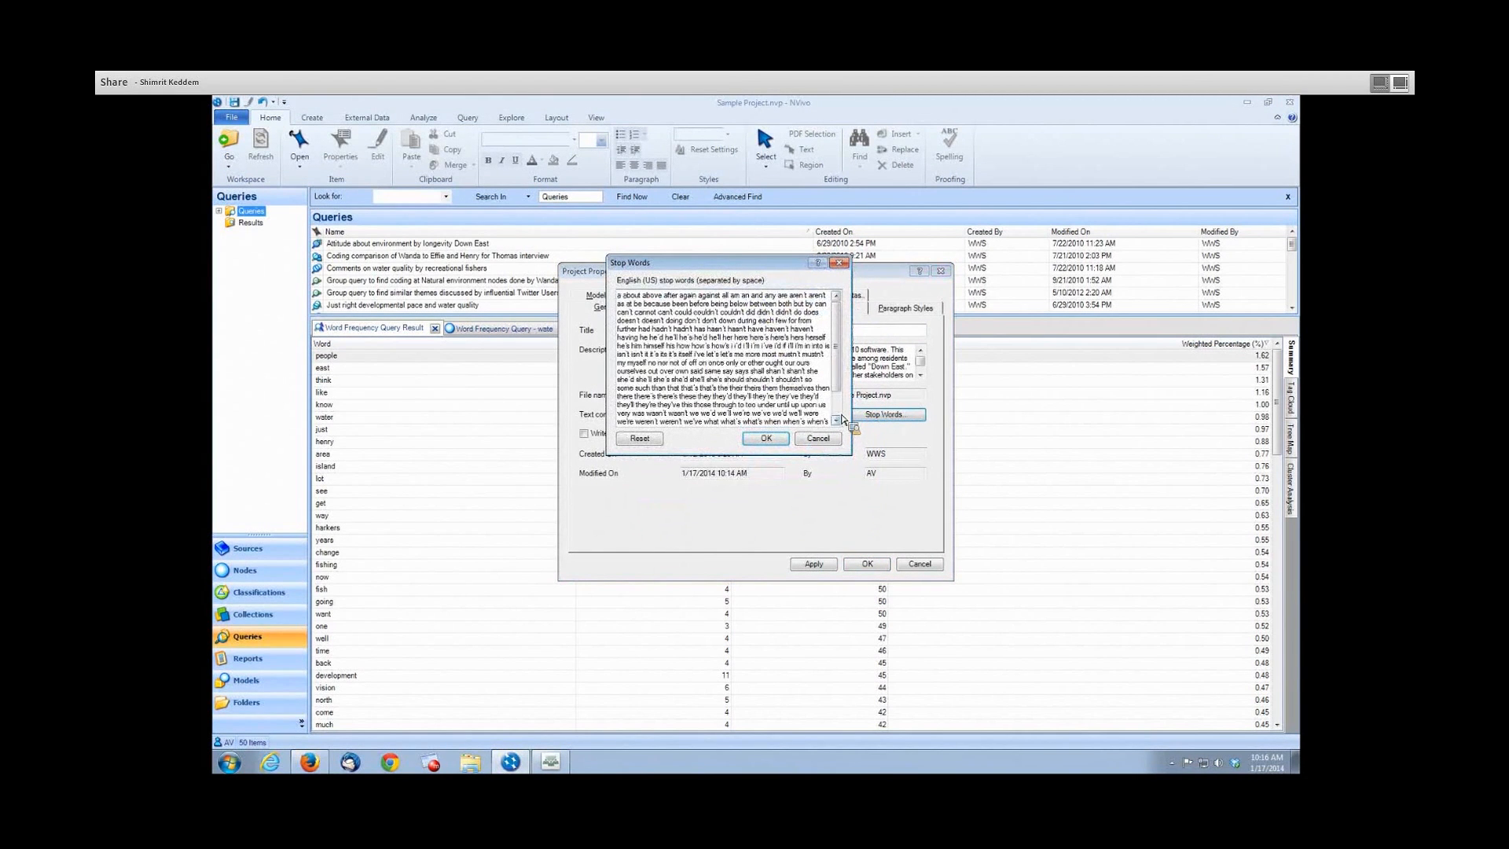
pyautogui.scroll(-2, 840, 410)
pyautogui.scroll(2, 843, 411)
pyautogui.click(767, 438)
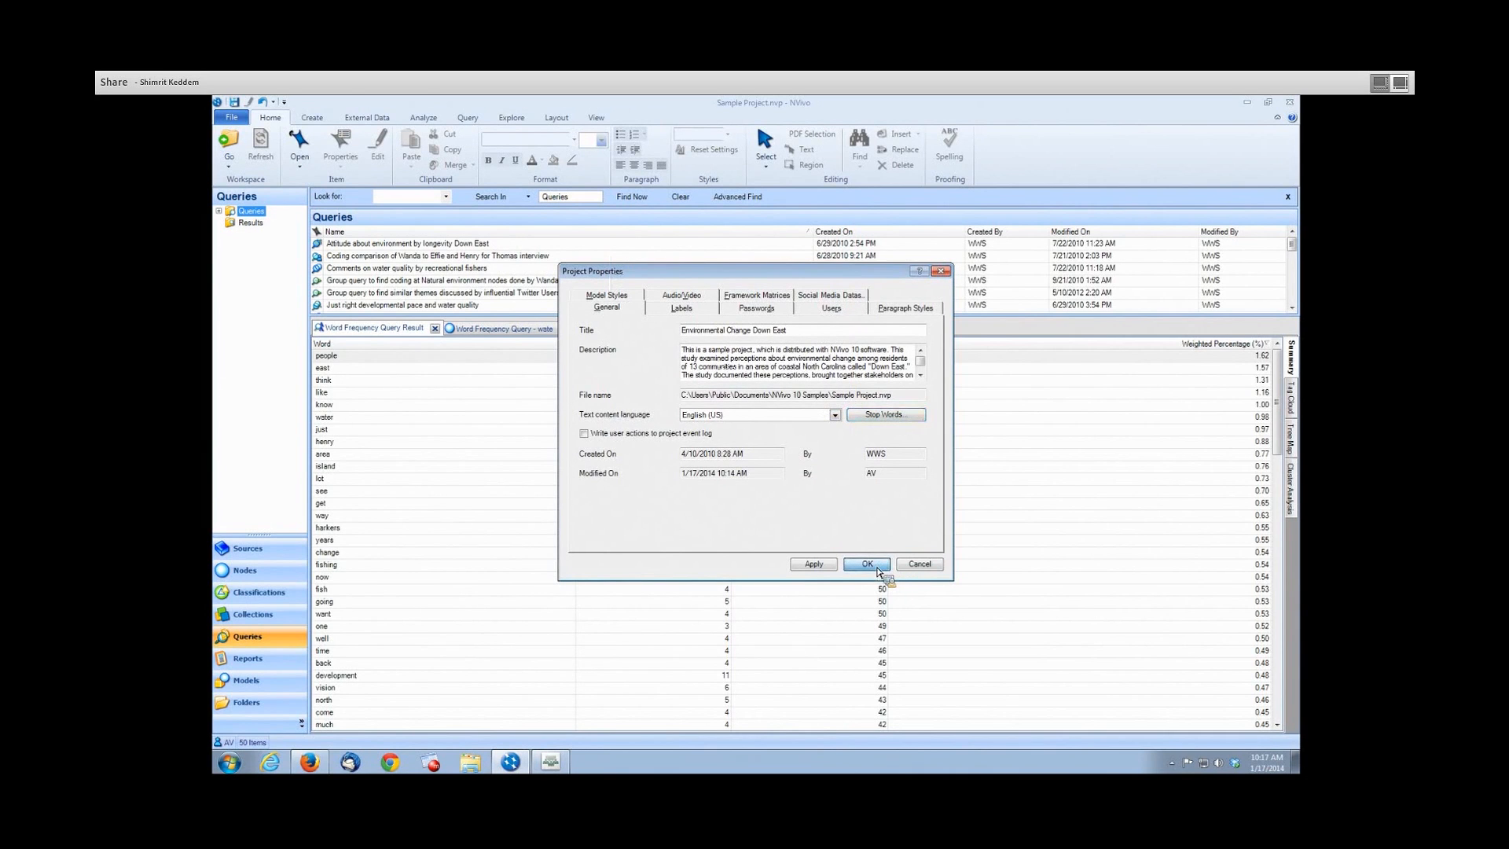
pyautogui.click(867, 564)
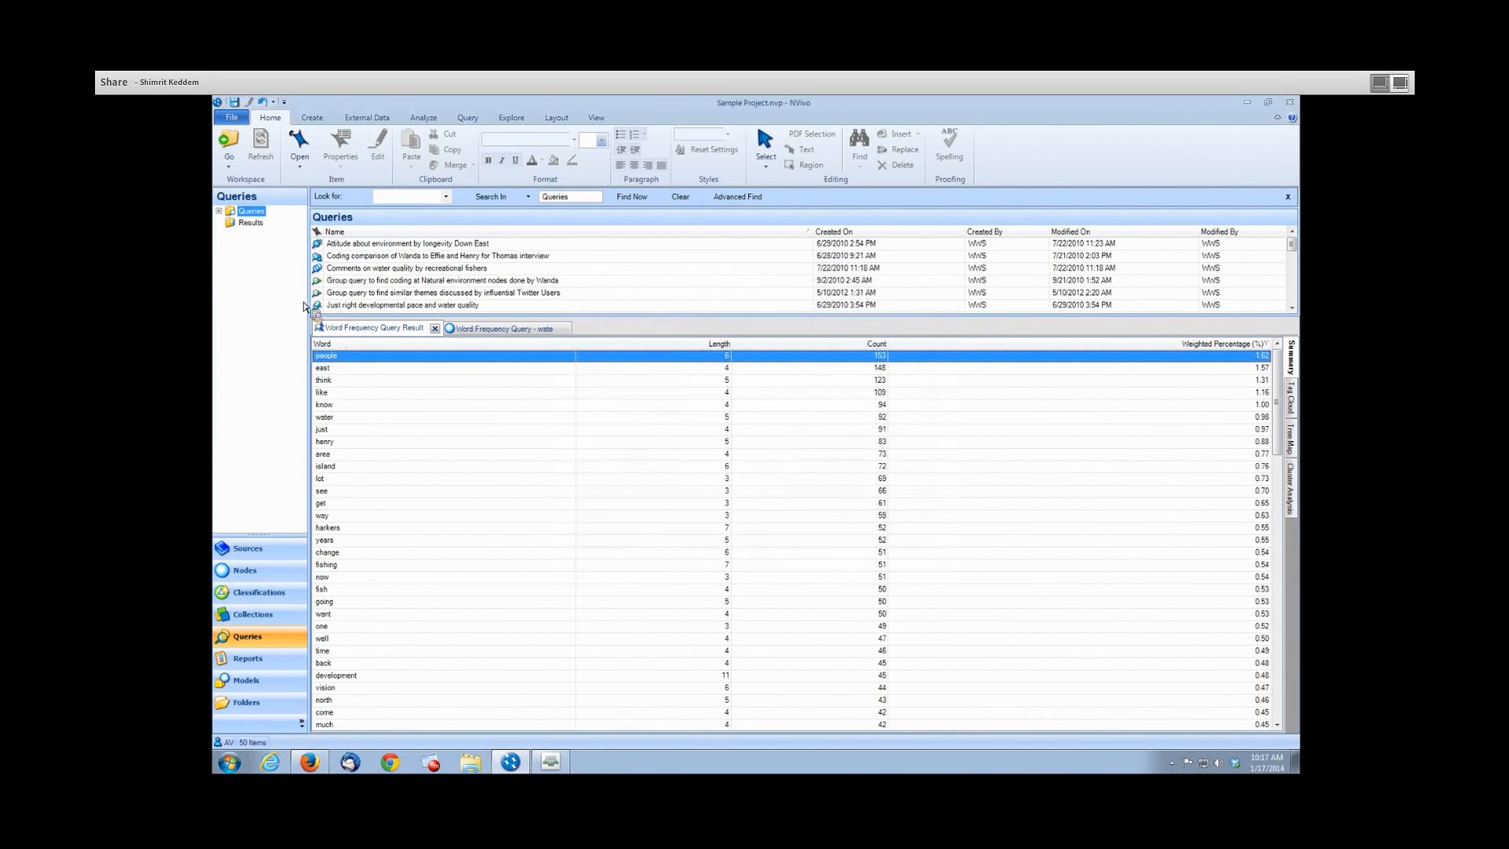
pyautogui.moveTo(369, 316); pyautogui.dragTo(1289, 494)
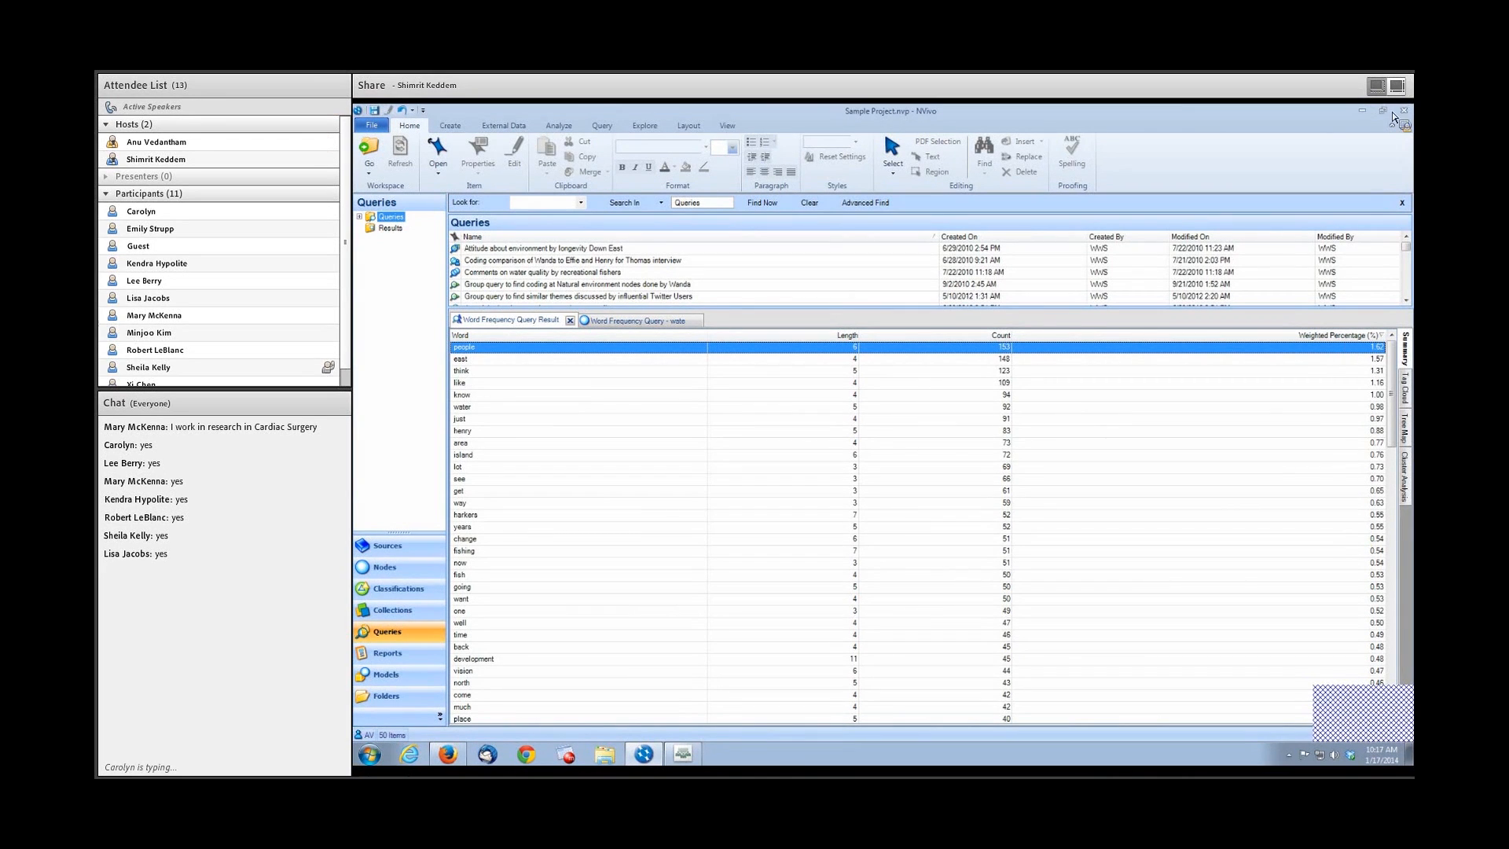
# Minimize NVivo and the browser, switch to the Adobe Connect meeting, and stop sharing the screen.
pyautogui.click(1364, 112)
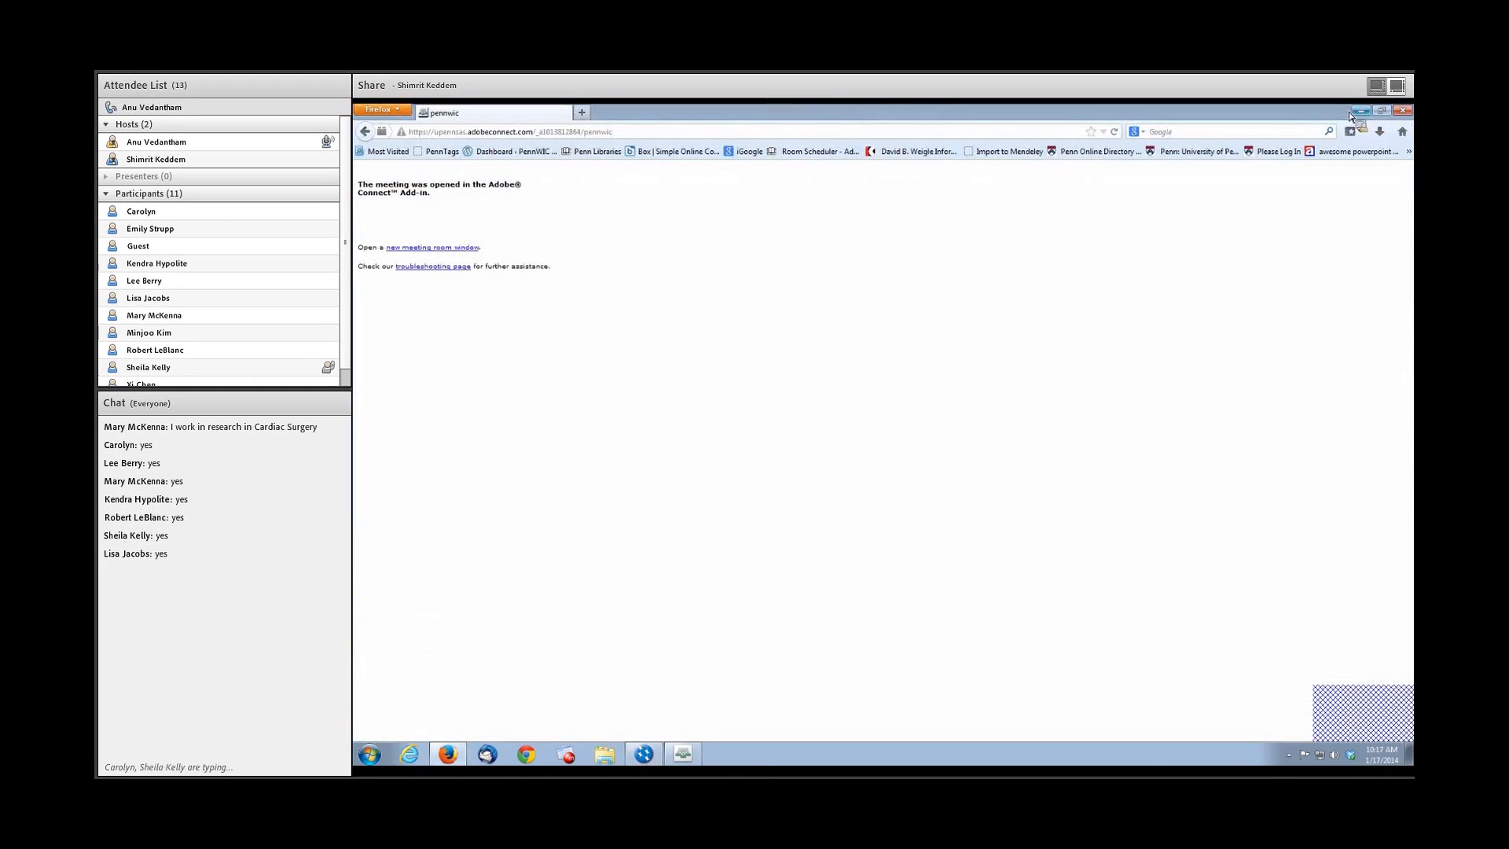
pyautogui.click(1363, 111)
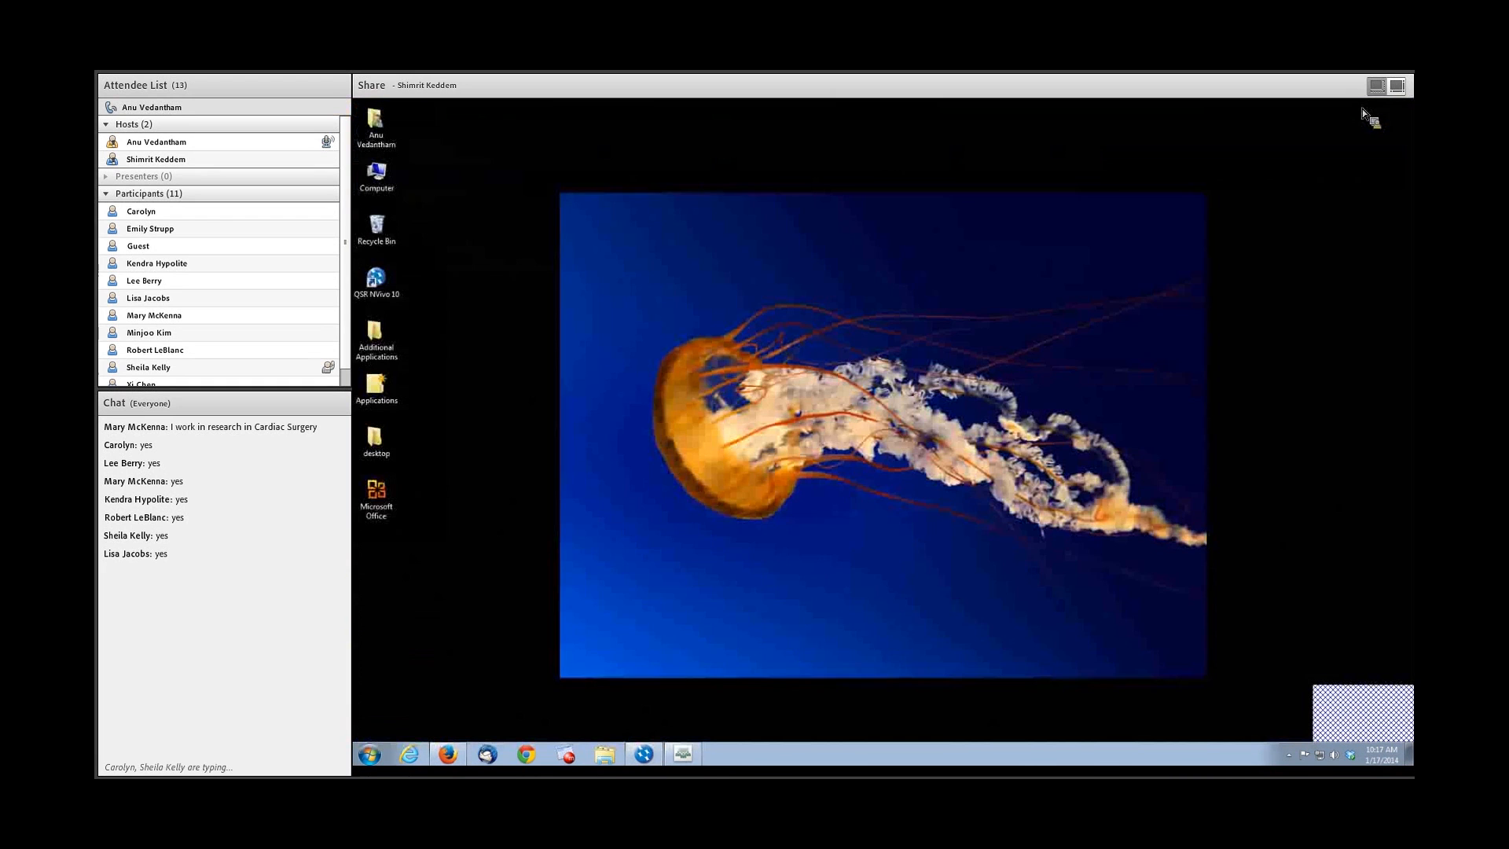
pyautogui.click(703, 748)
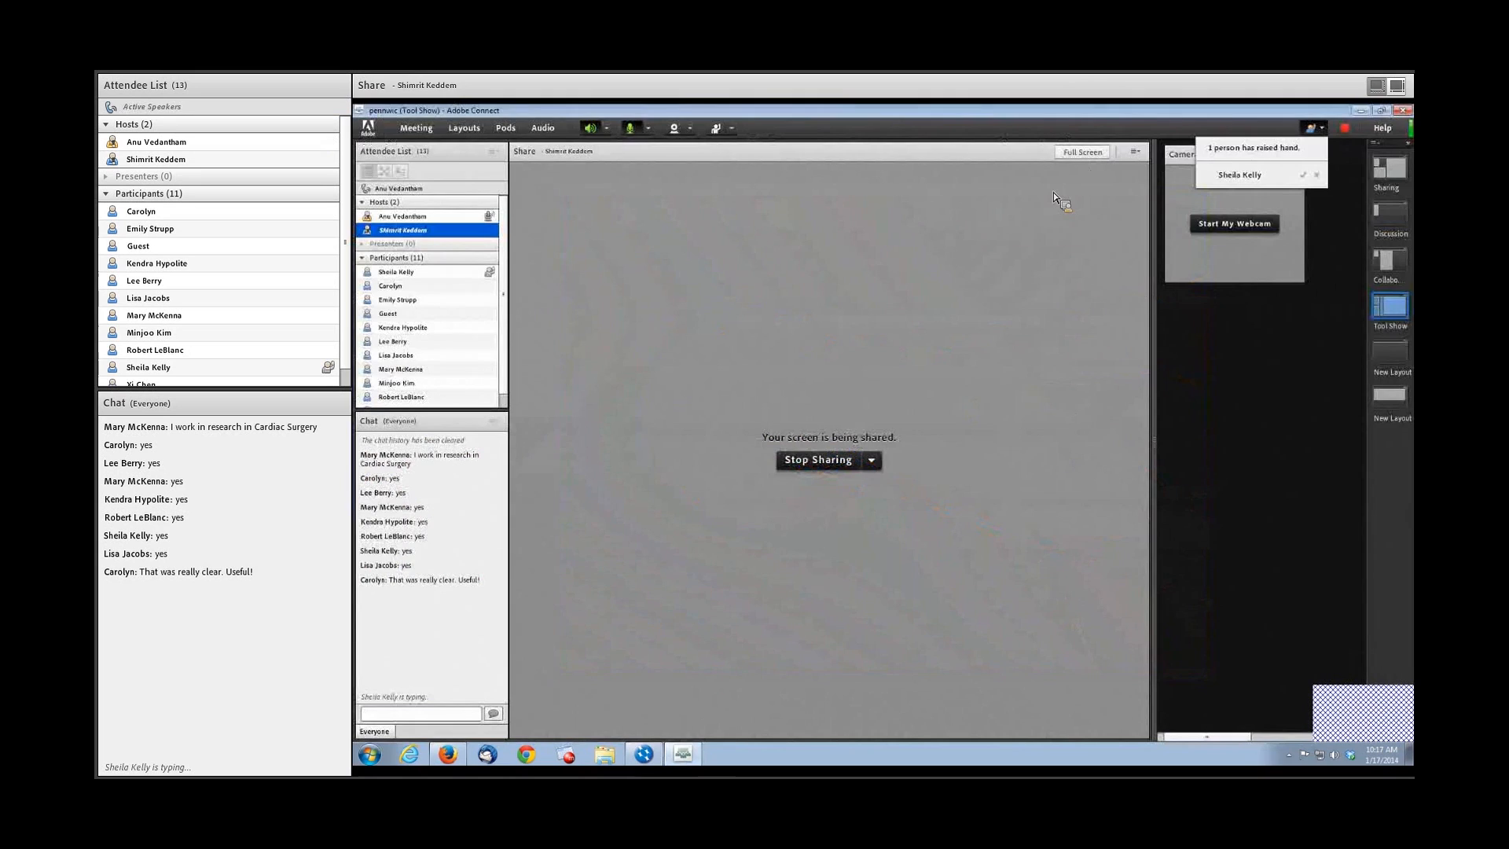
pyautogui.click(818, 460)
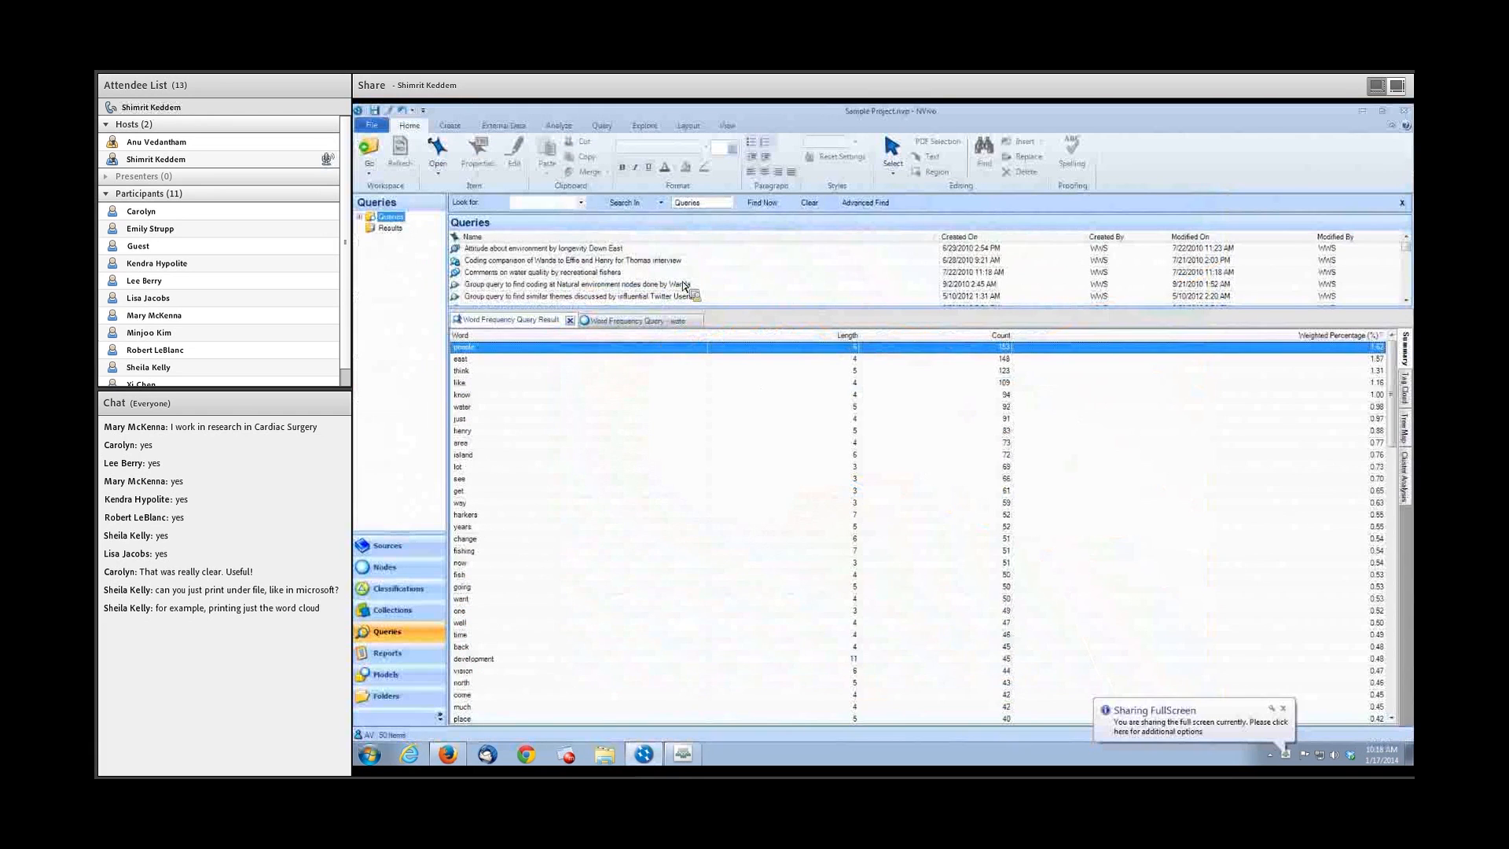
# Start exporting the tag cloud of the word frequency results, review the file types offered for saving, and cancel the export.
pyautogui.click(1406, 389)
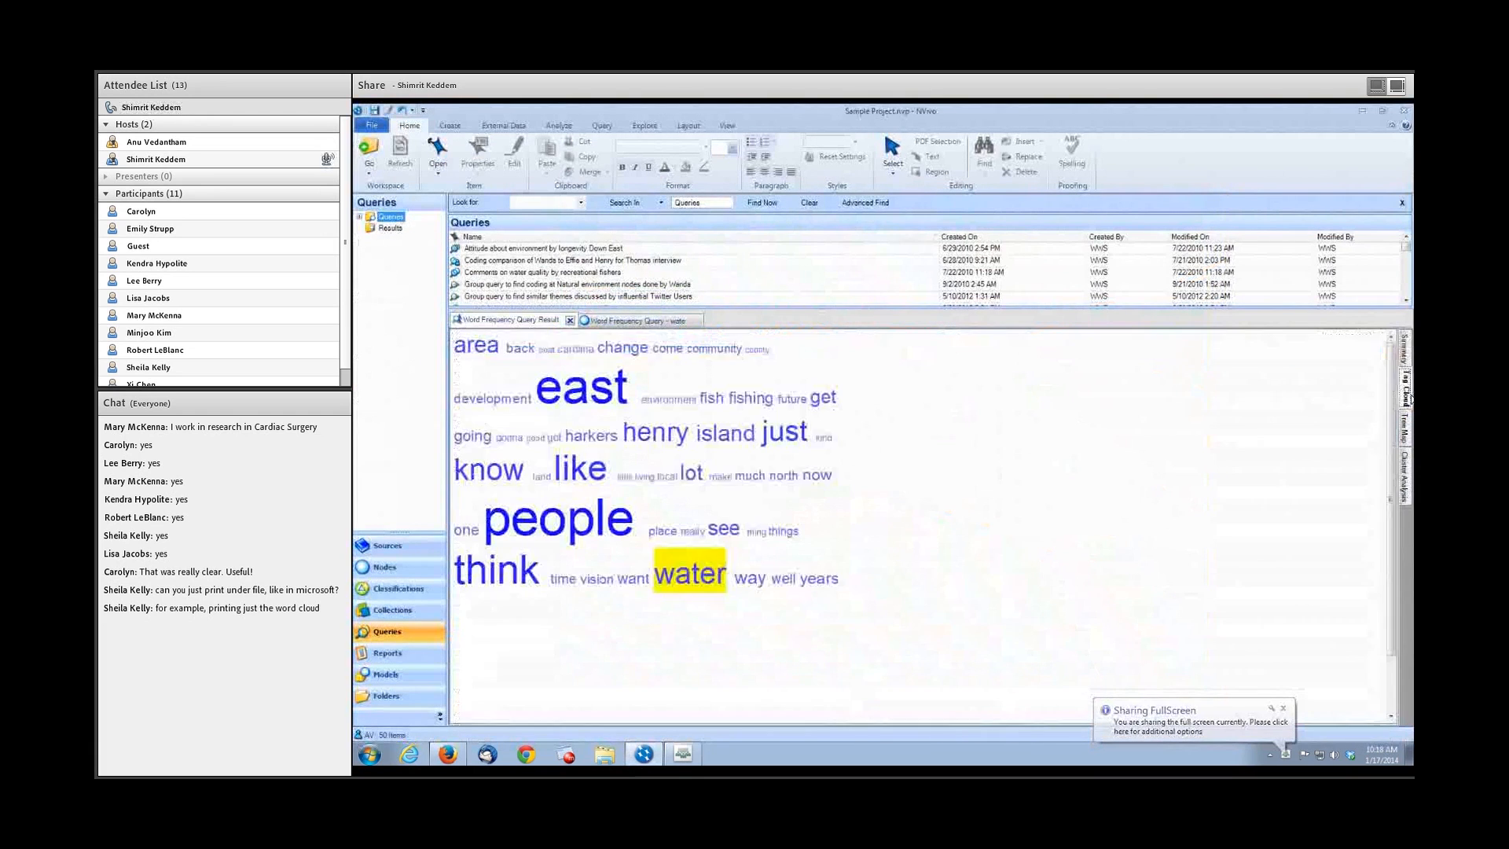
pyautogui.rightClick(900, 534)
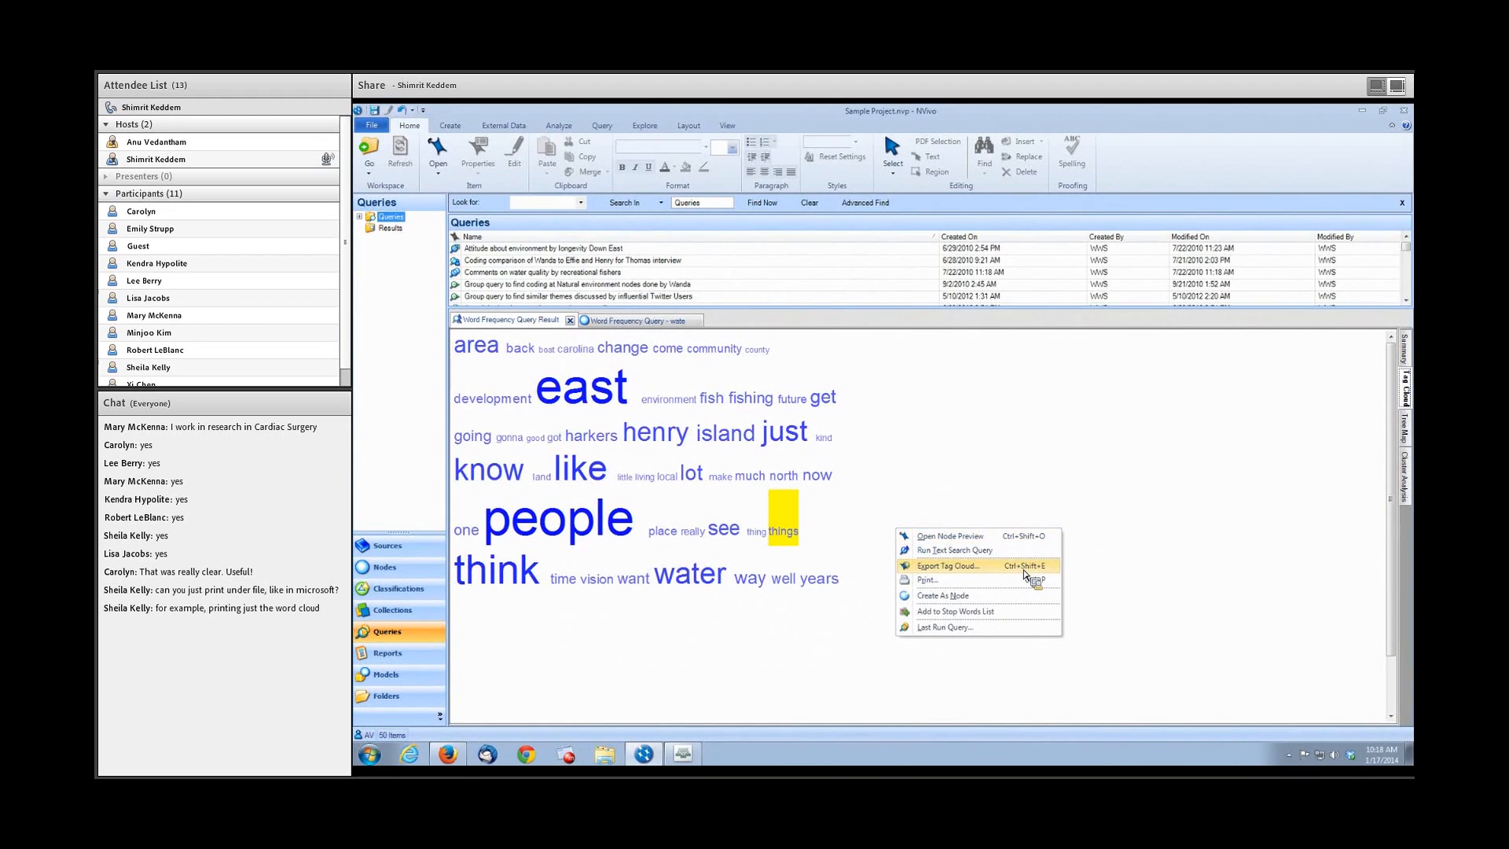
pyautogui.click(1025, 566)
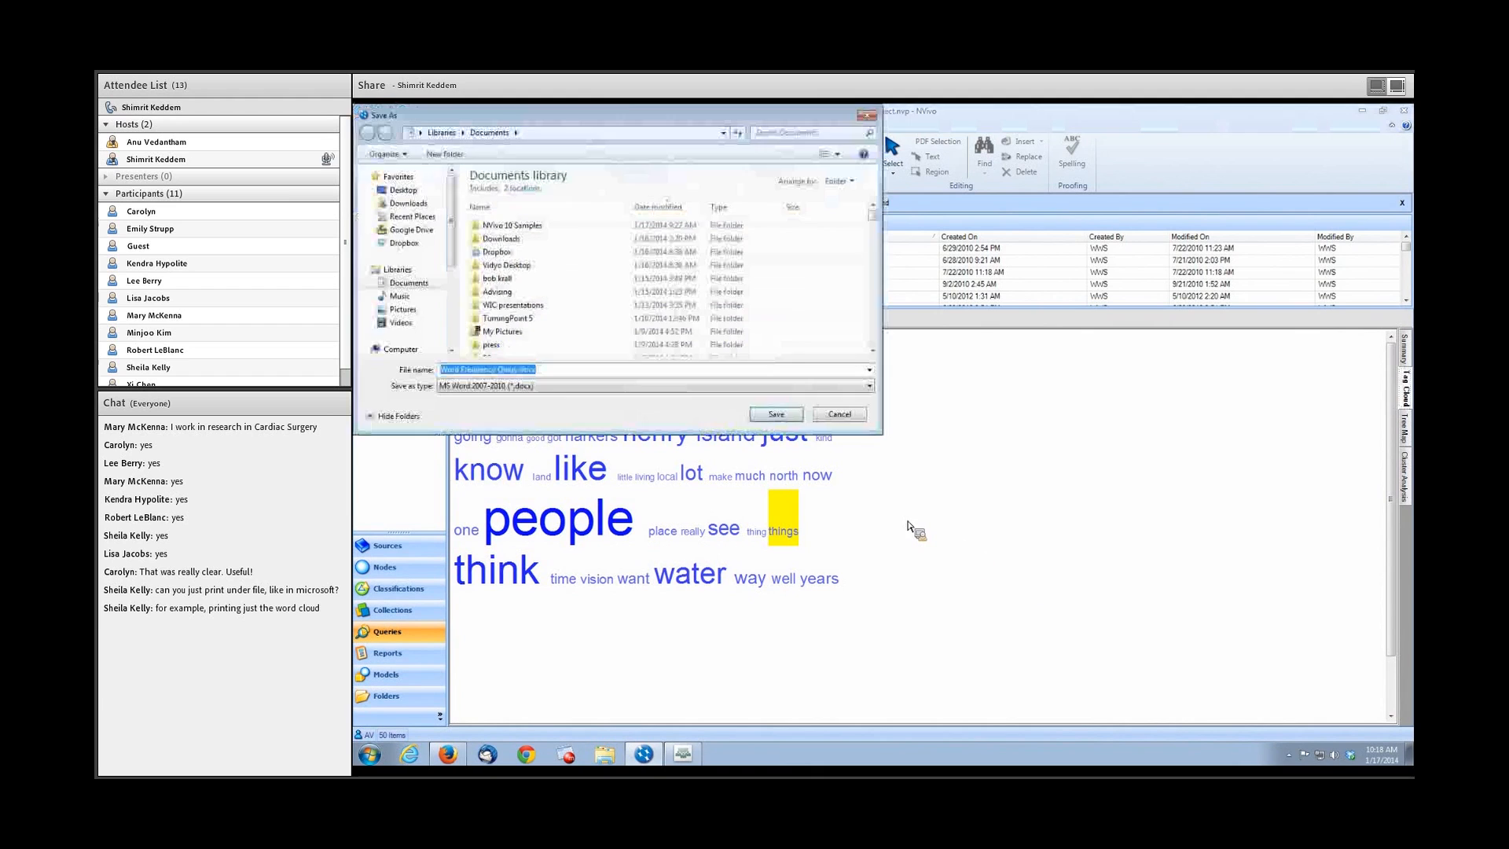
pyautogui.click(868, 386)
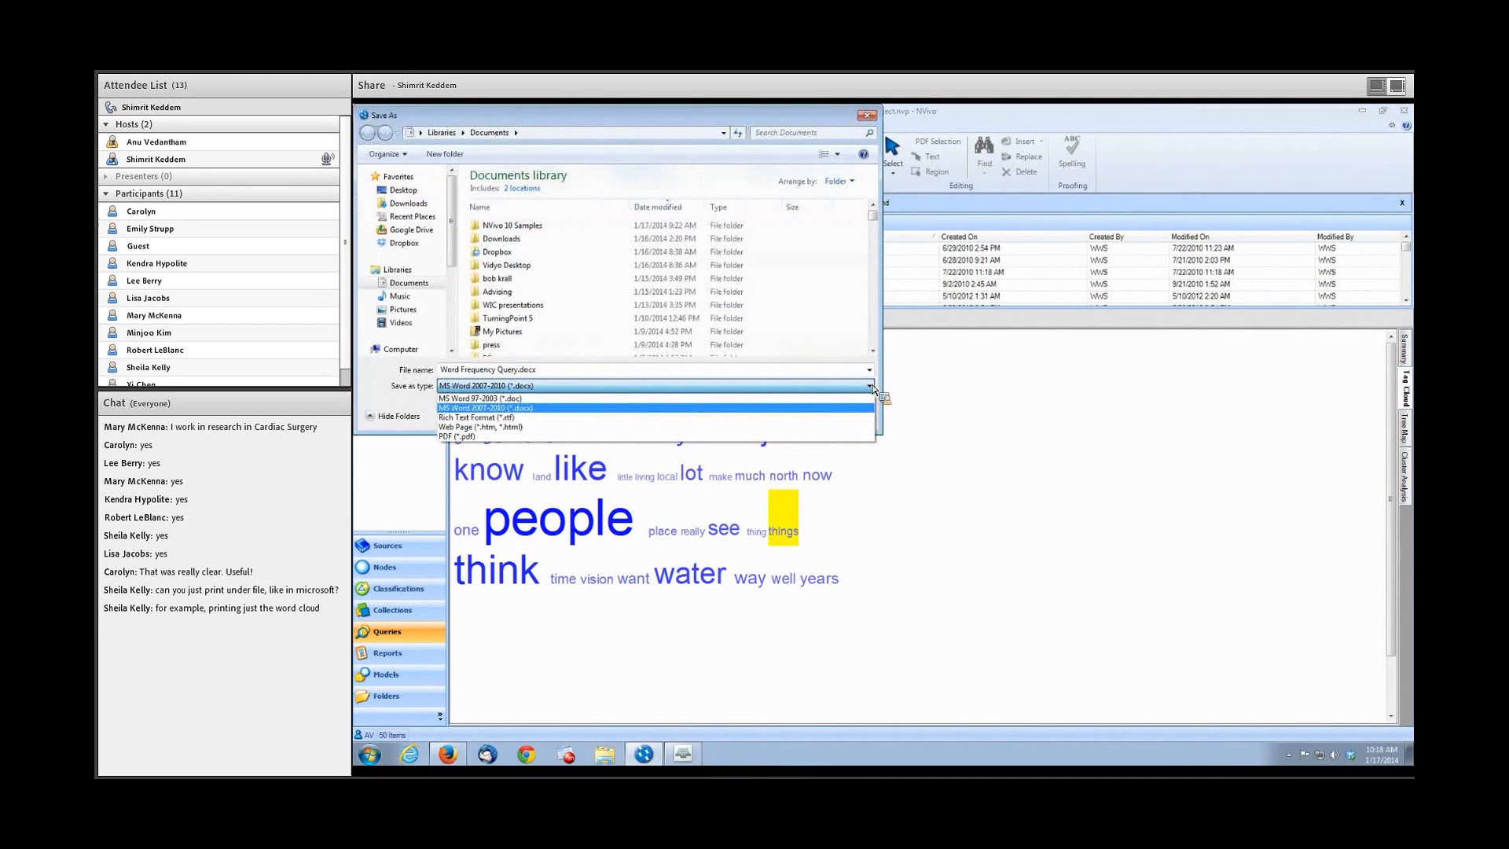
pyautogui.click(1111, 410)
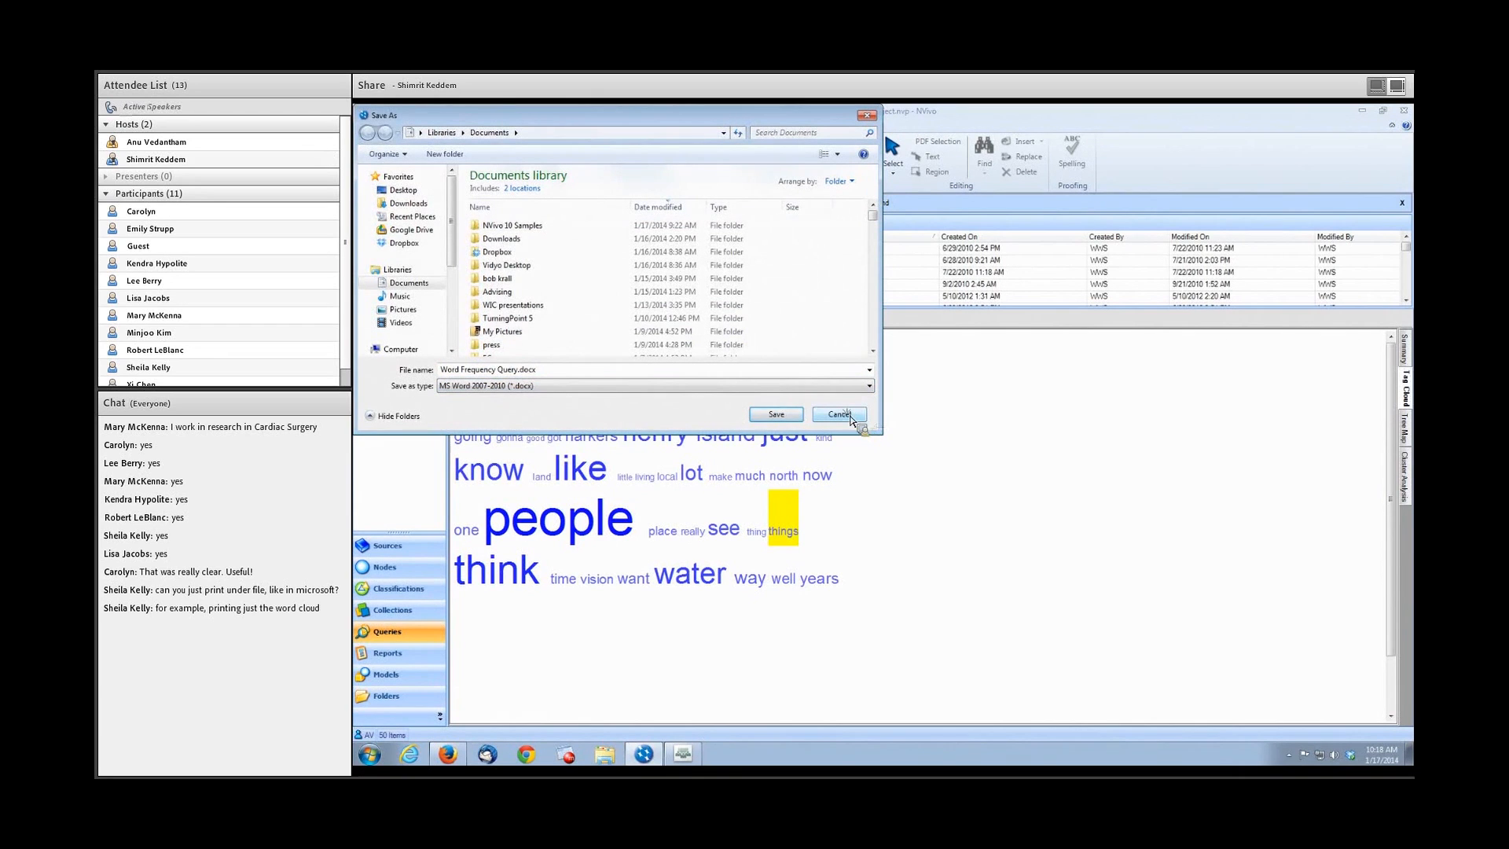
pyautogui.click(850, 415)
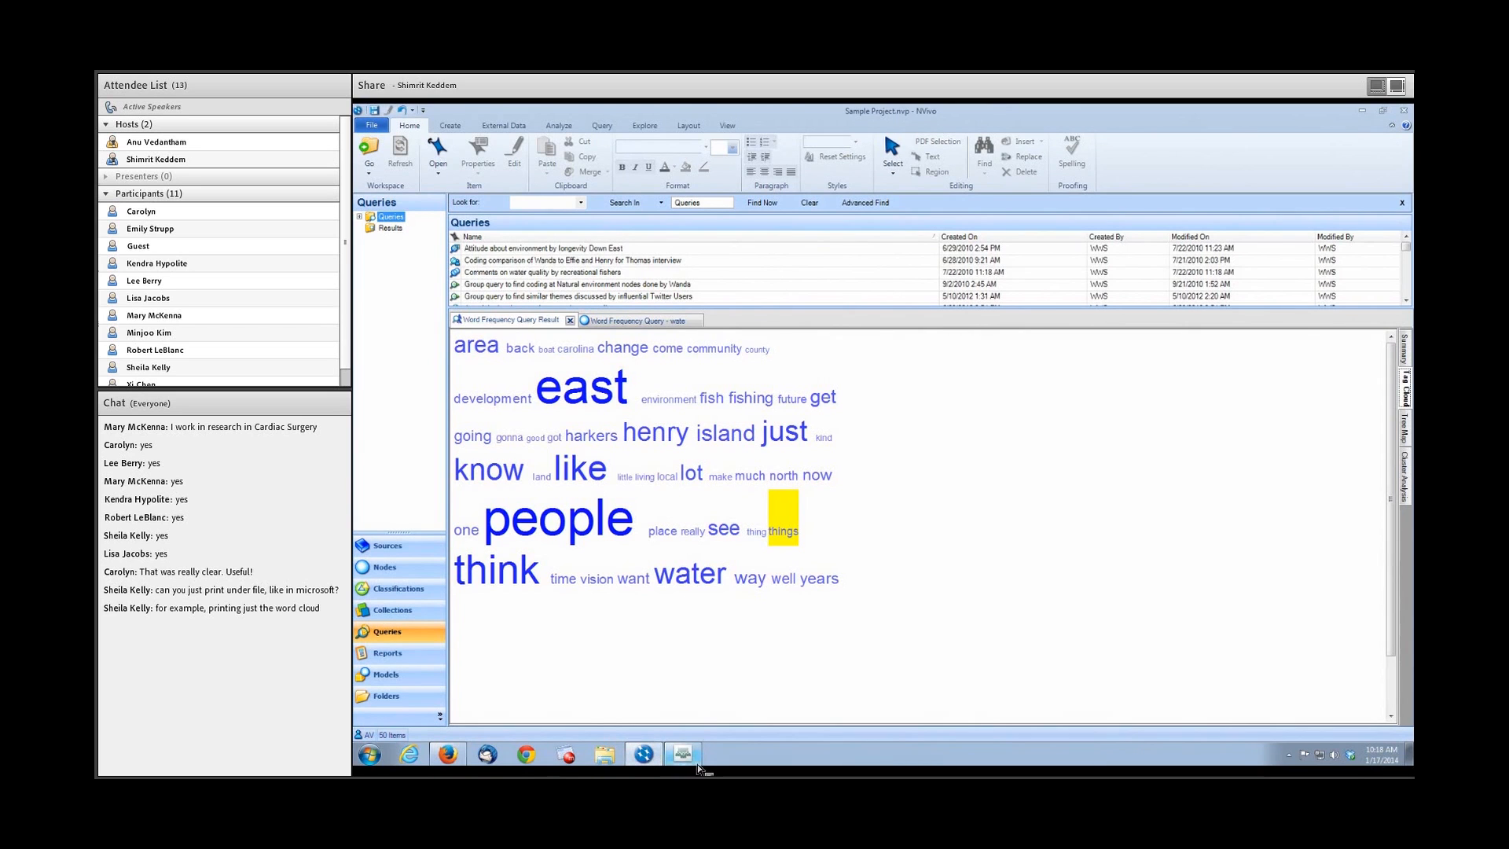
# Switch to the Adobe Connect meeting to check the chat, and return to the tag cloud in NVivo.
pyautogui.click(1363, 111)
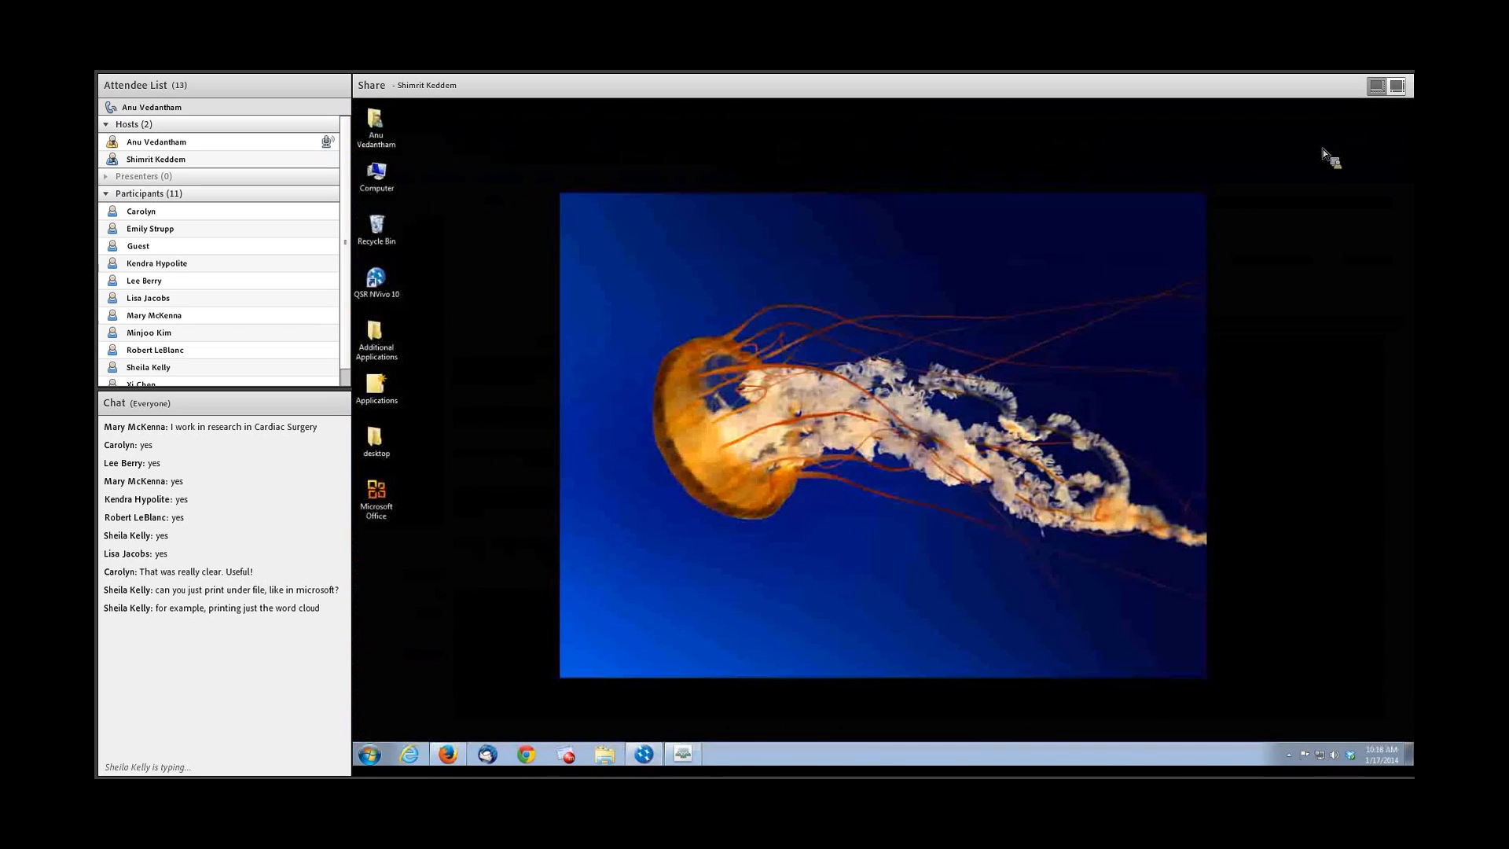
pyautogui.click(676, 764)
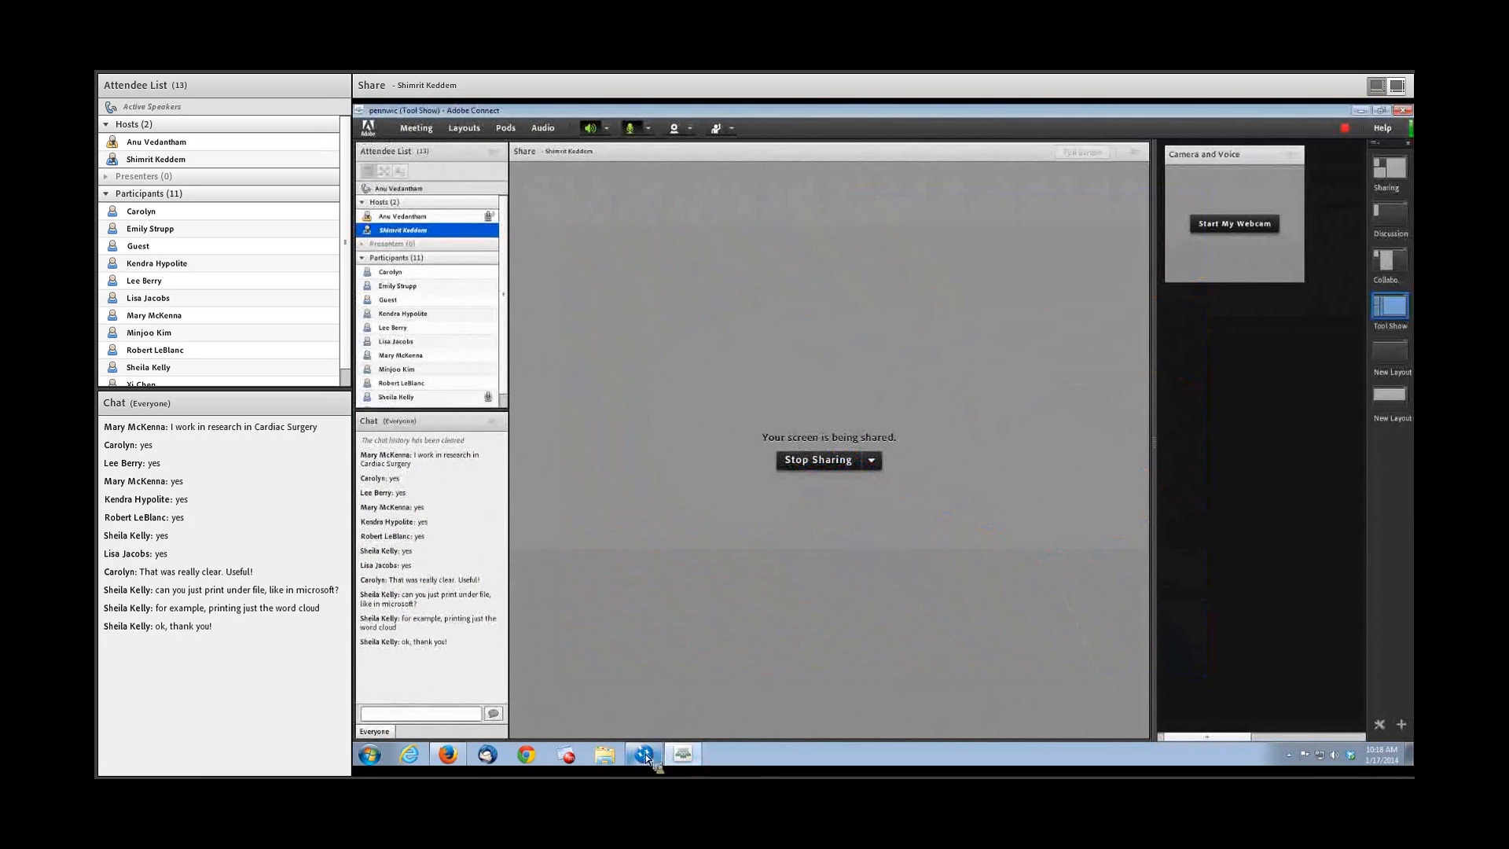
pyautogui.moveTo(646, 762)
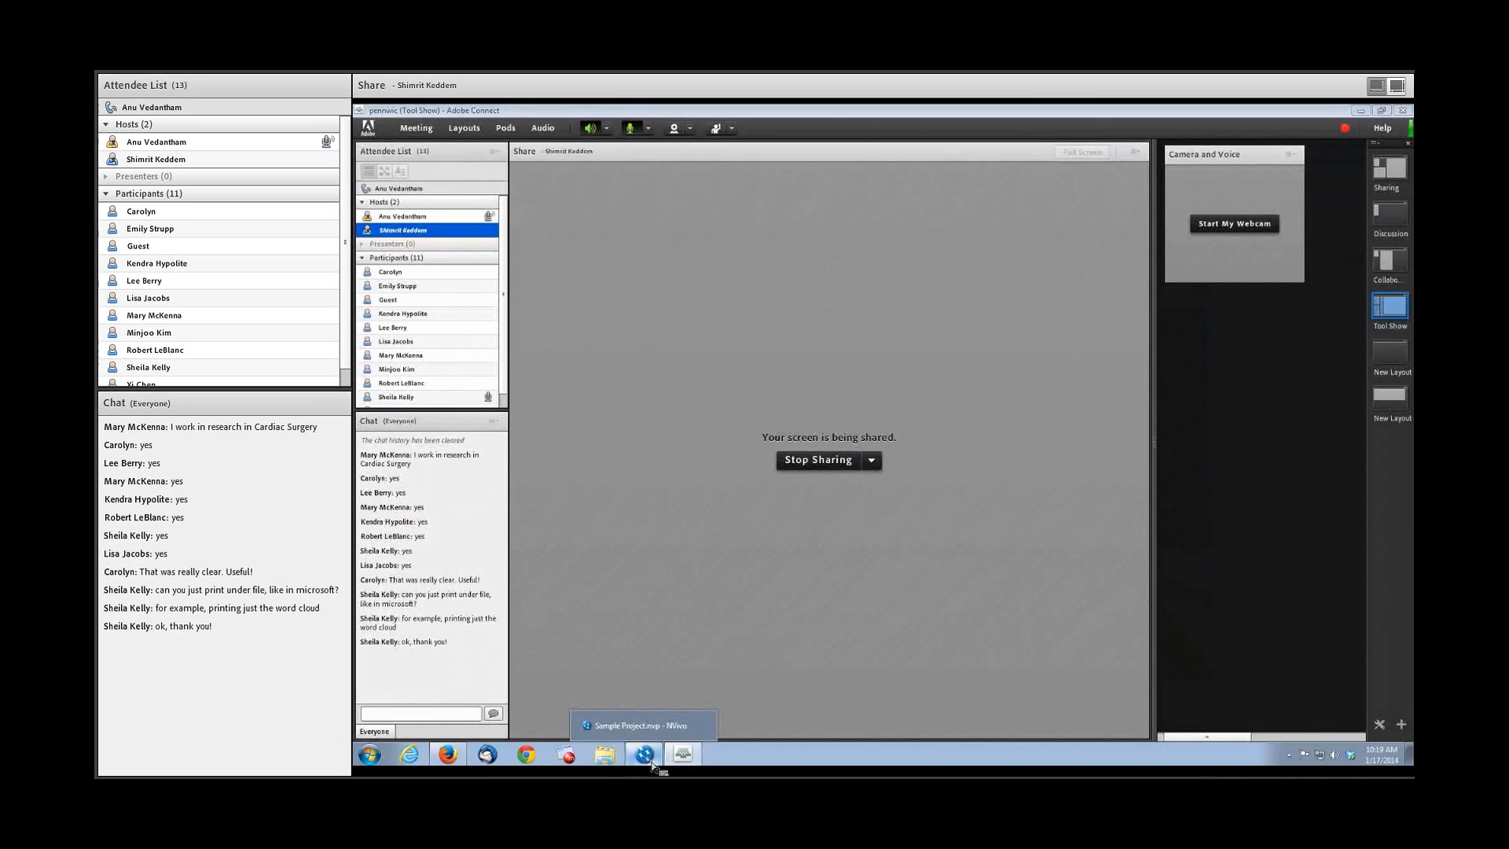
pyautogui.click(652, 762)
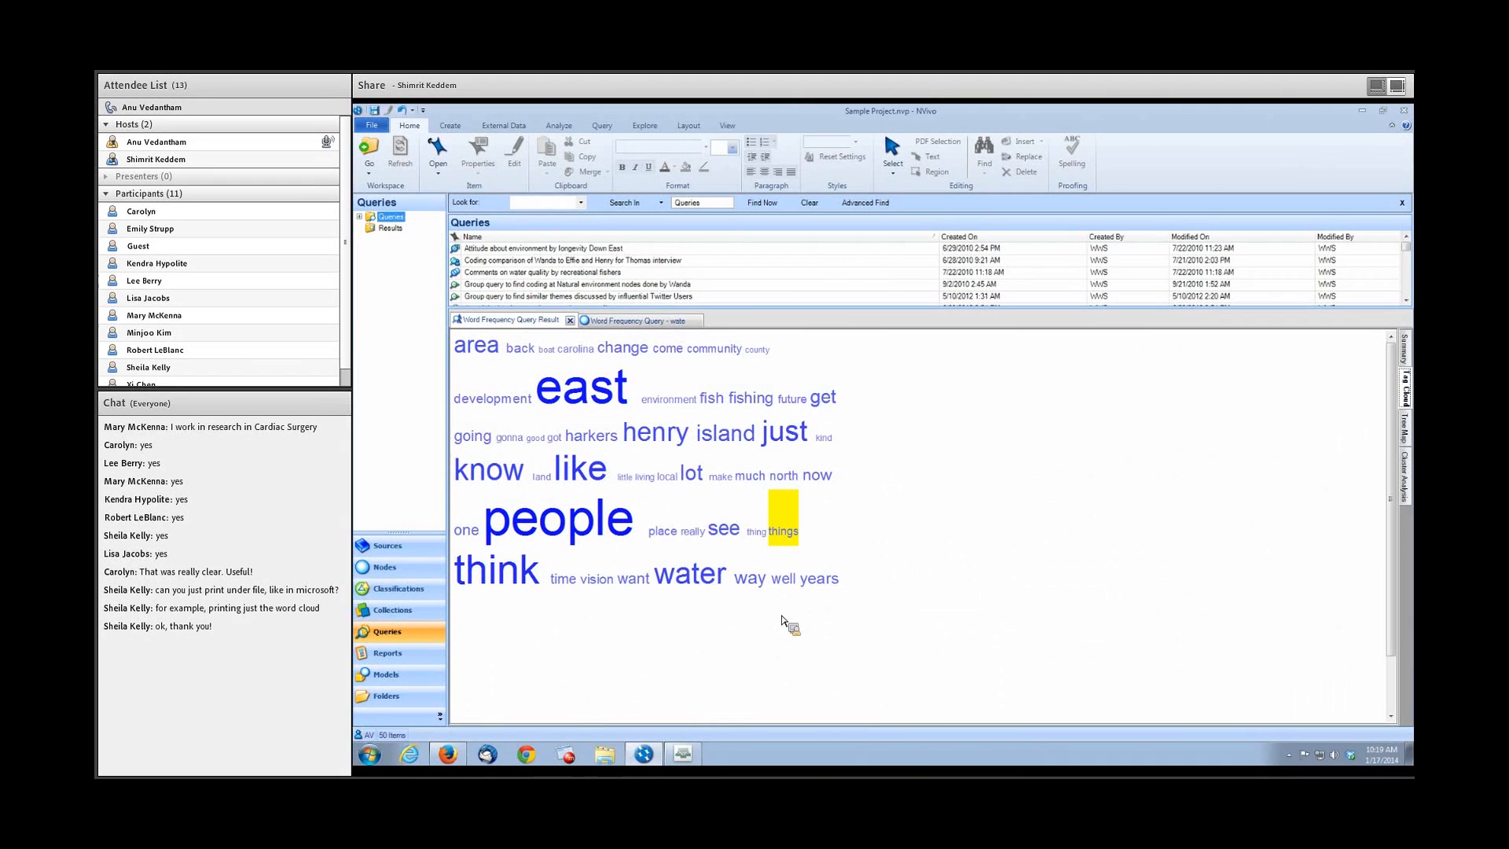
# Switch the word frequency results from the tag cloud to the summary table and give the project item list above more room.
pyautogui.click(782, 621)
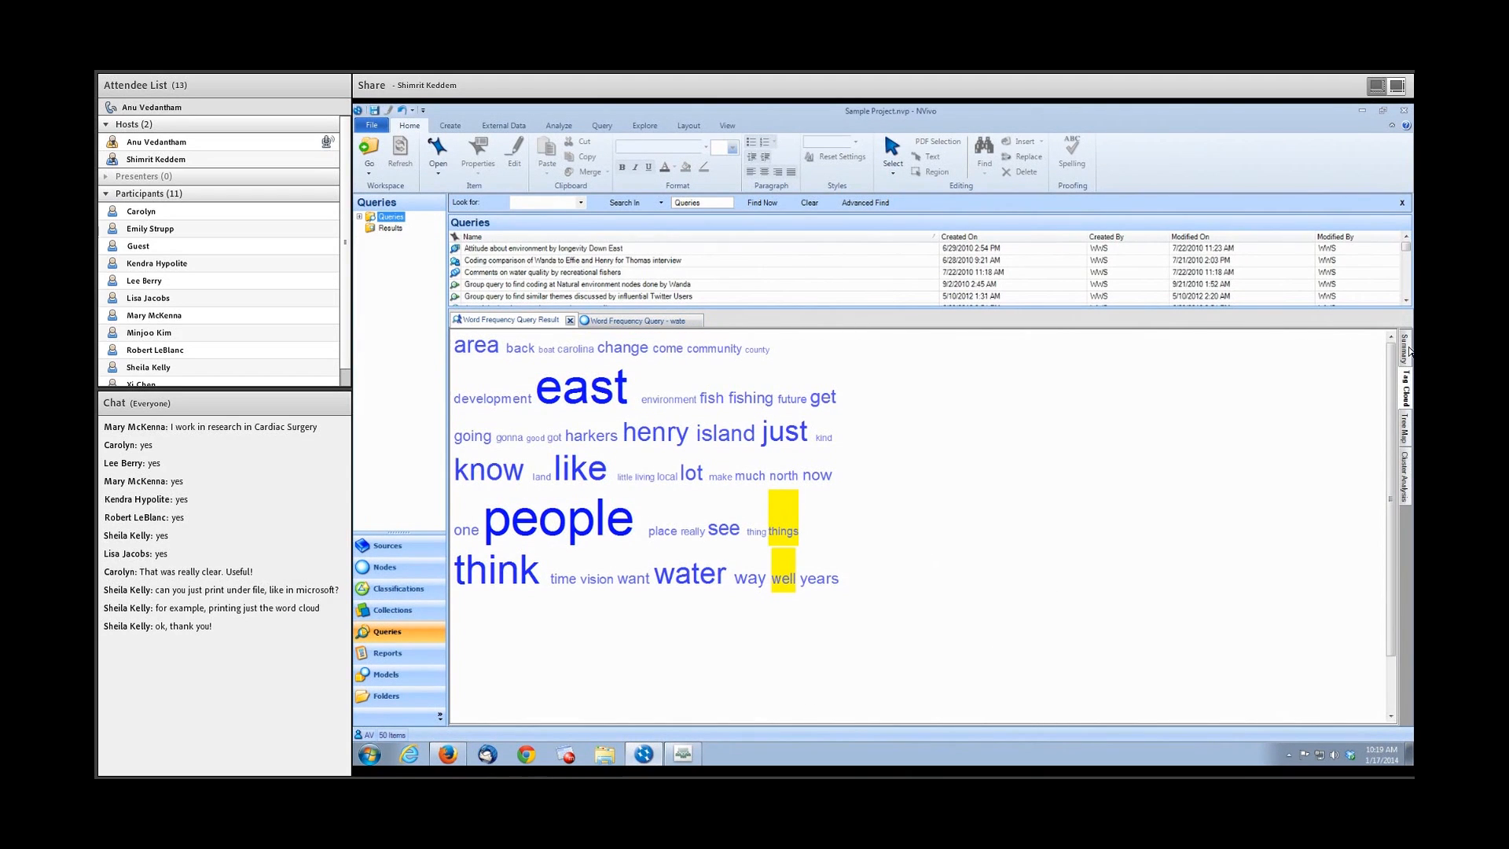
pyautogui.click(1407, 350)
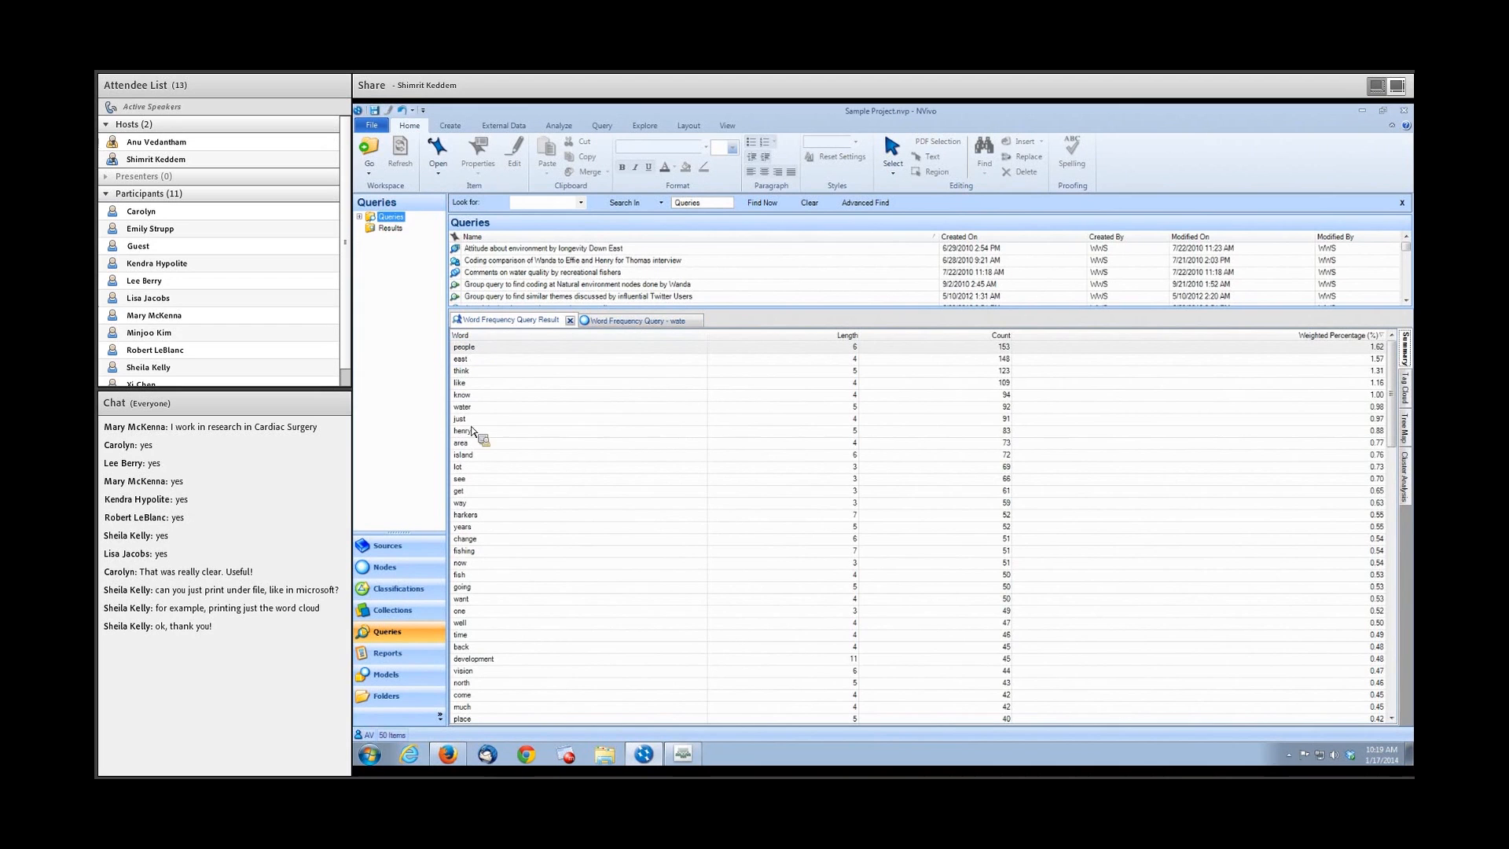
pyautogui.moveTo(507, 309); pyautogui.dragTo(505, 378)
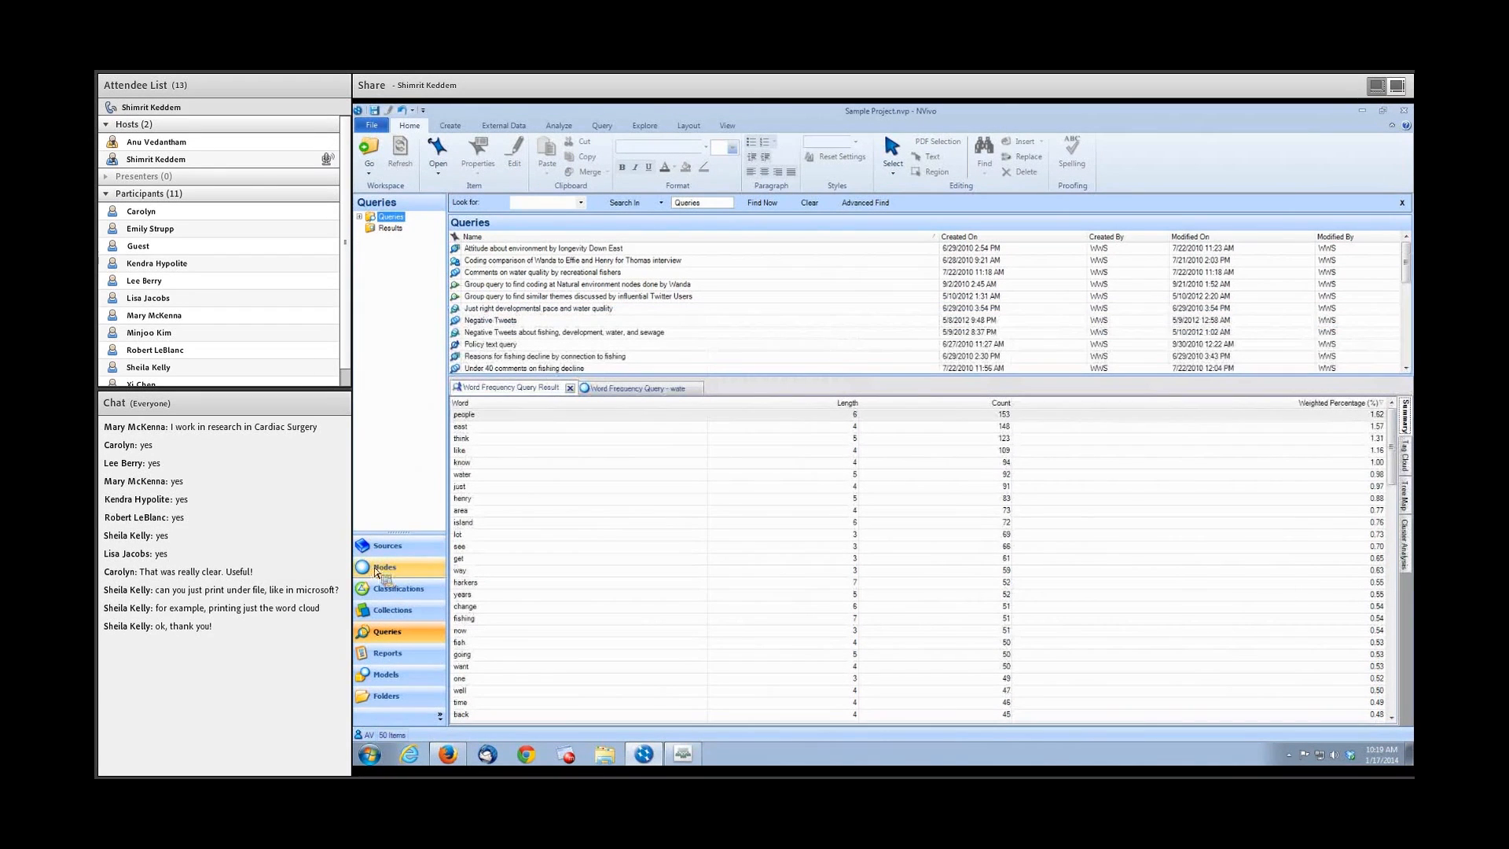
# Show the project's nodes and expand the Attitude and Community nodes to see their child nodes.
pyautogui.click(377, 572)
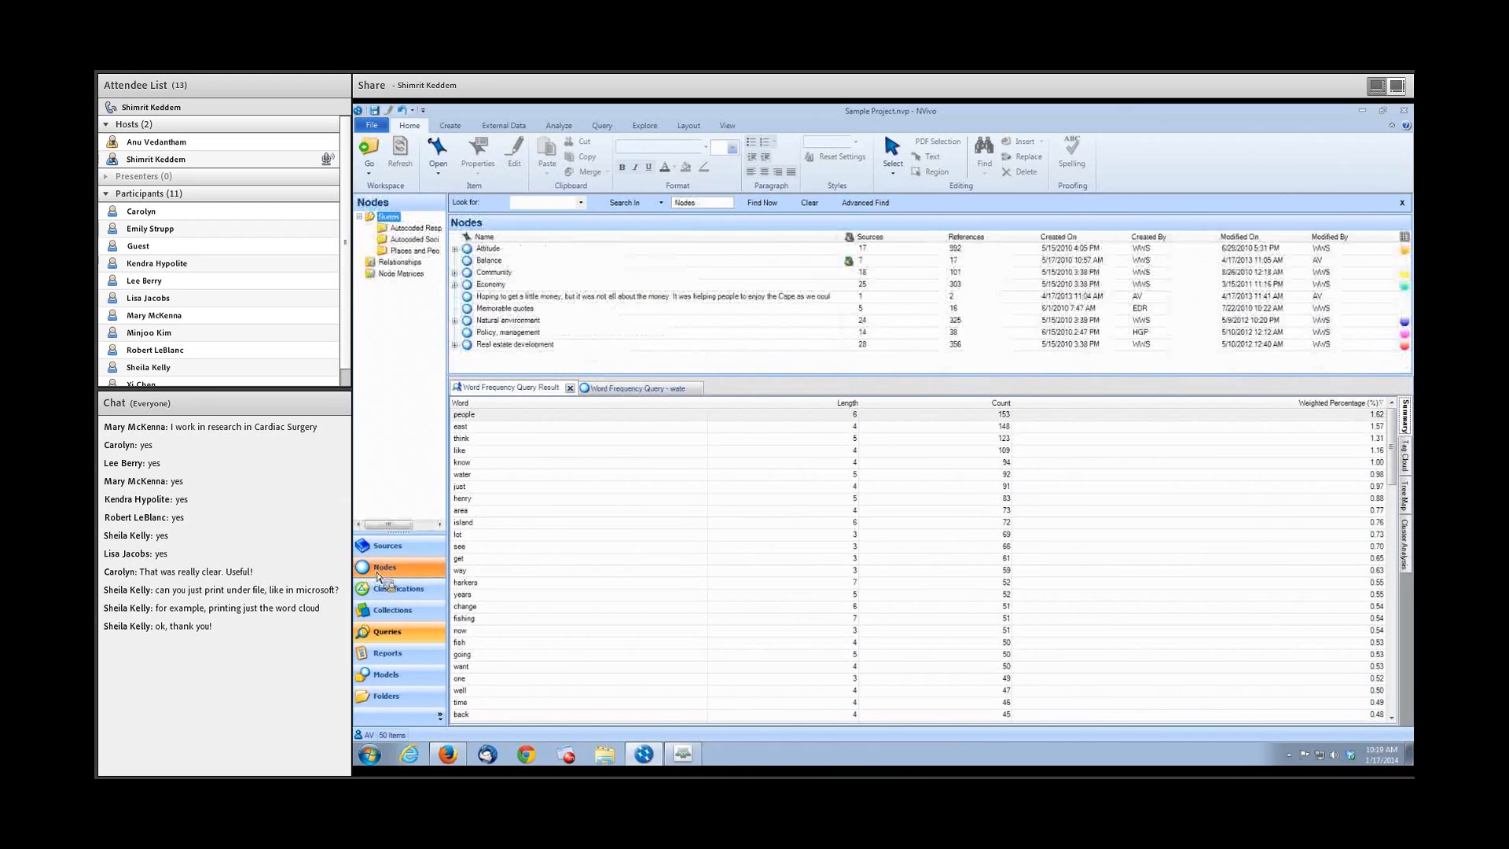
pyautogui.moveTo(486, 383); pyautogui.dragTo(747, 242)
pyautogui.moveTo(467, 256); pyautogui.dragTo(626, 324)
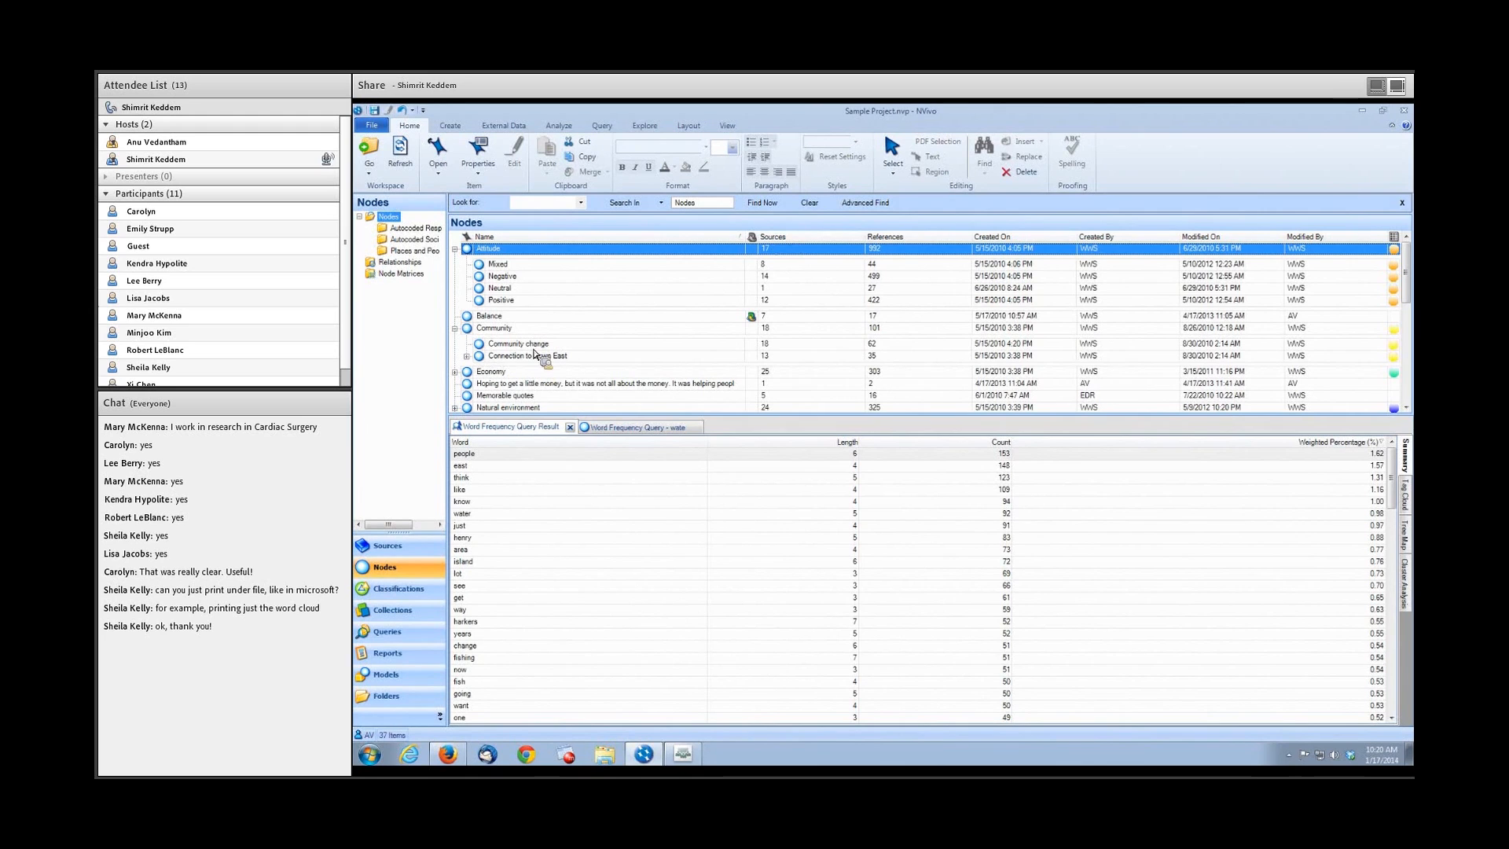
# Open the Community node, examine the passages coded under its first references, and close it.
pyautogui.click(470, 330)
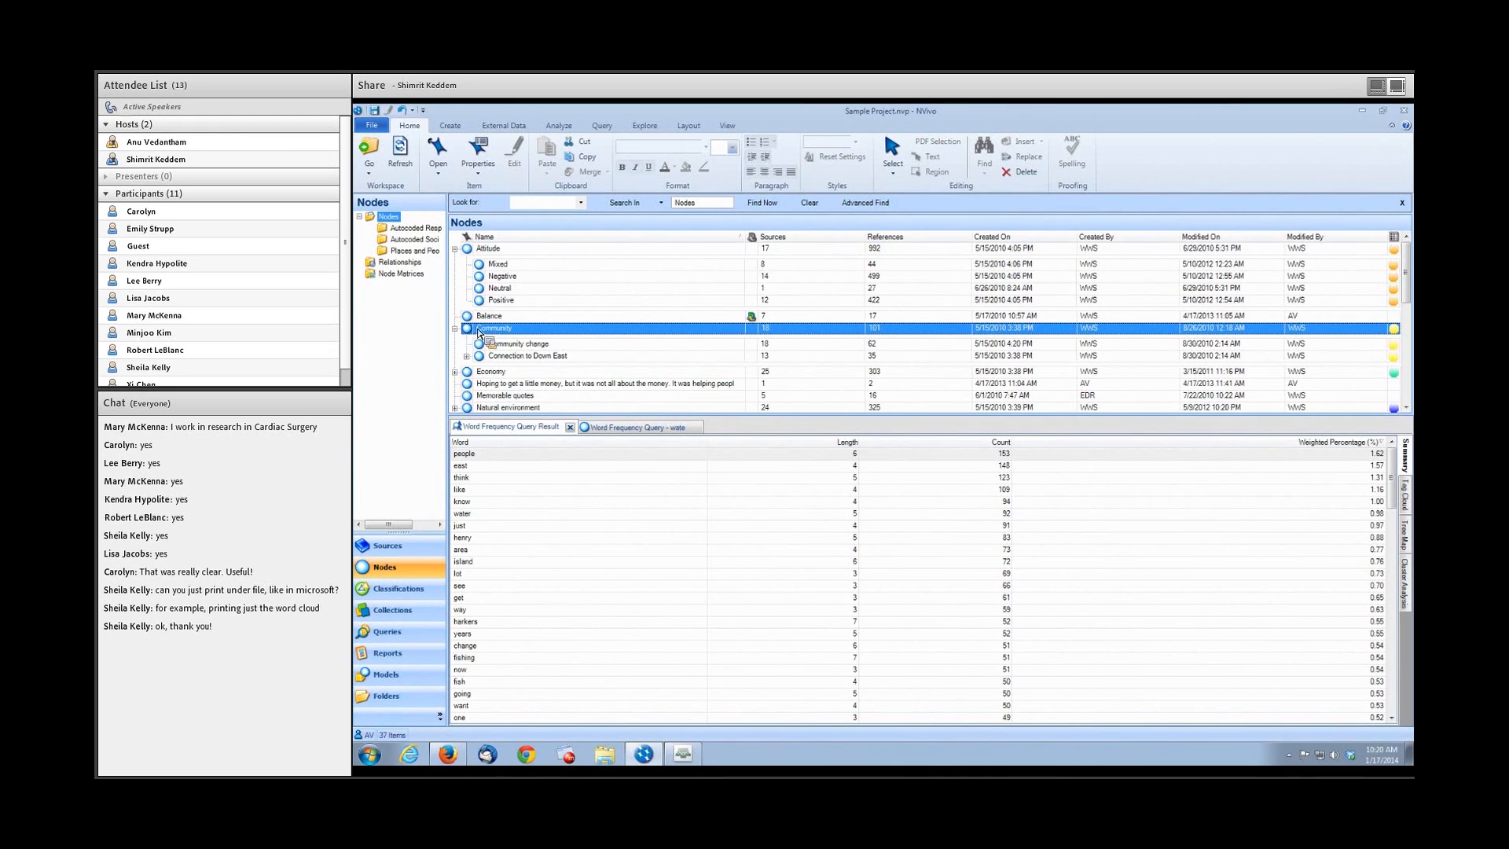
pyautogui.moveTo(476, 337); pyautogui.dragTo(514, 341)
pyautogui.doubleClick(515, 332)
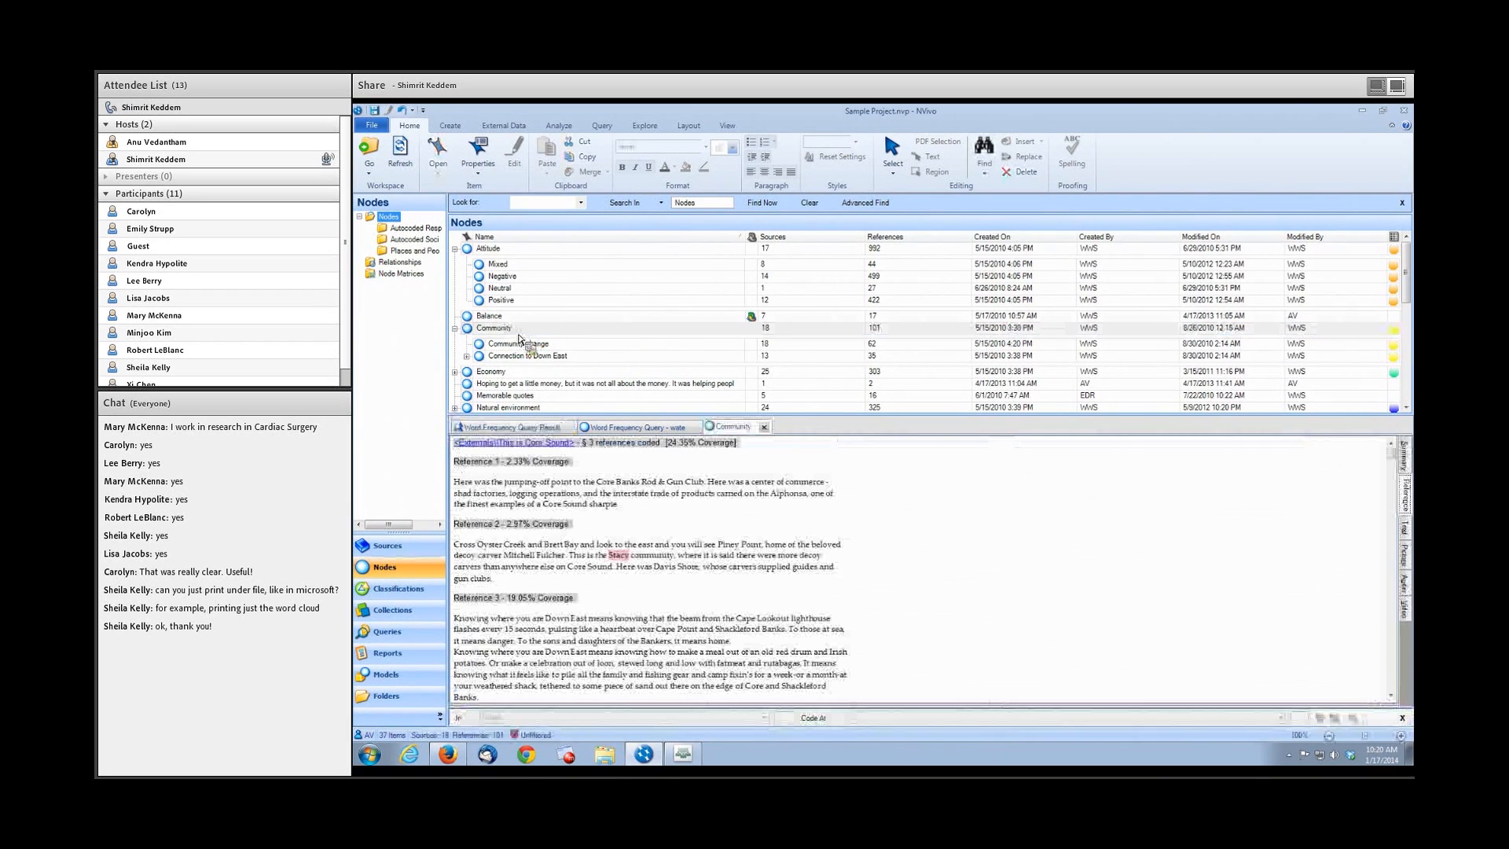
pyautogui.moveTo(640, 414); pyautogui.dragTo(649, 338)
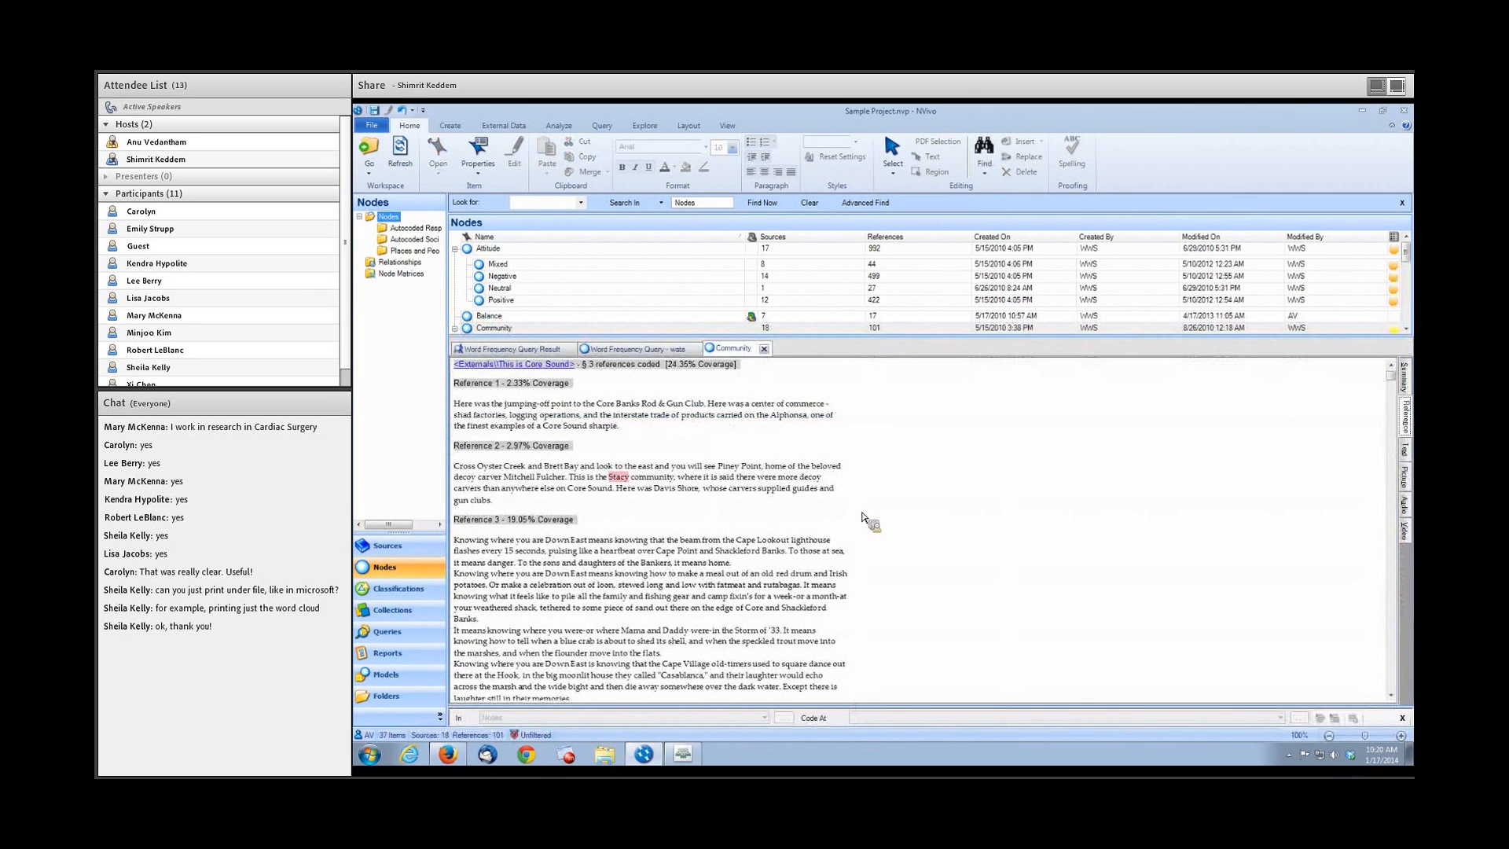
pyautogui.click(874, 481)
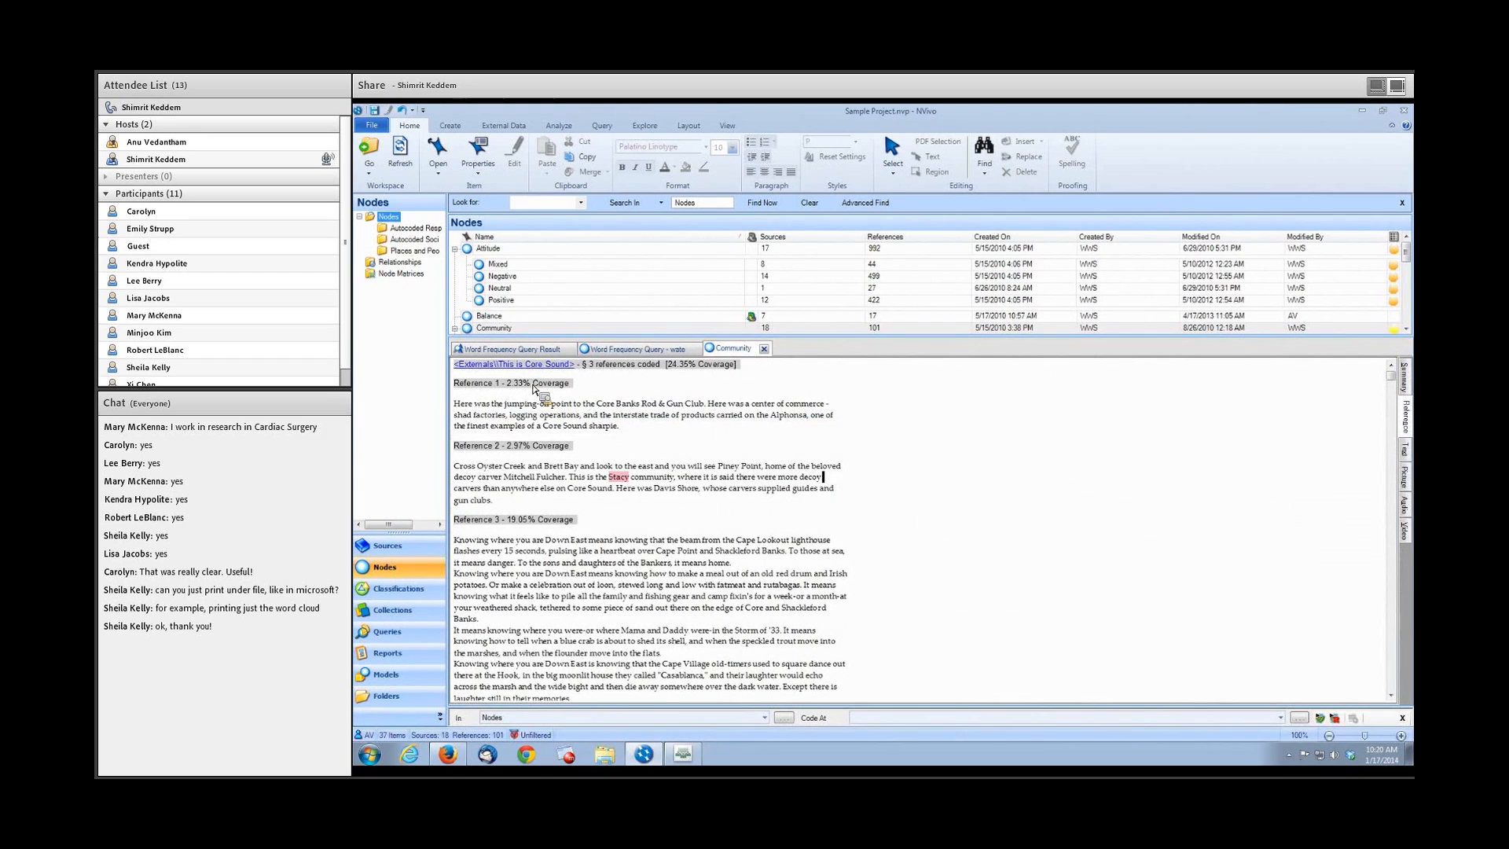
pyautogui.moveTo(621, 426); pyautogui.dragTo(455, 404)
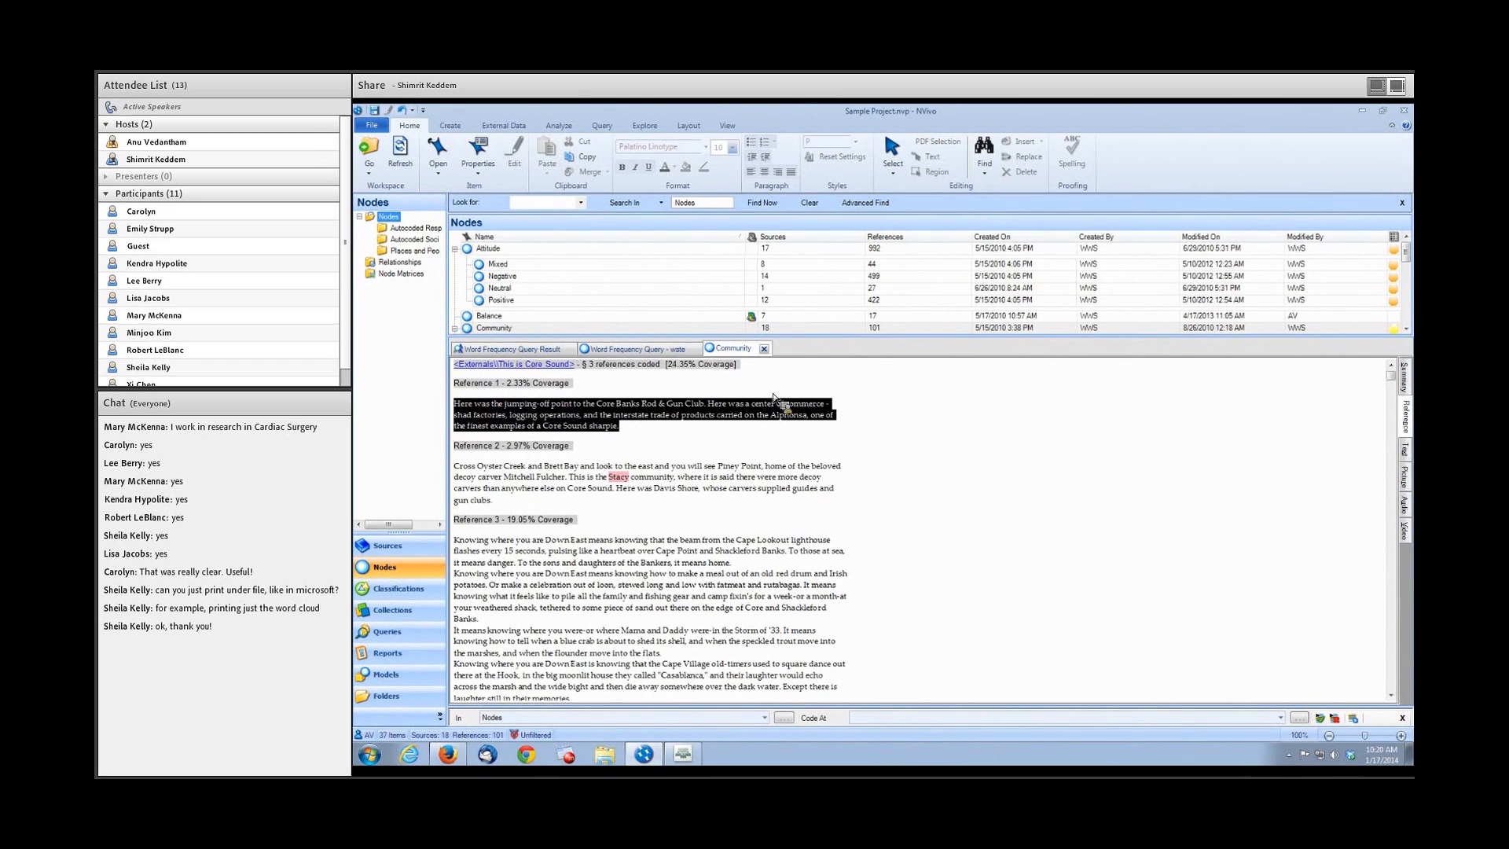
pyautogui.click(764, 348)
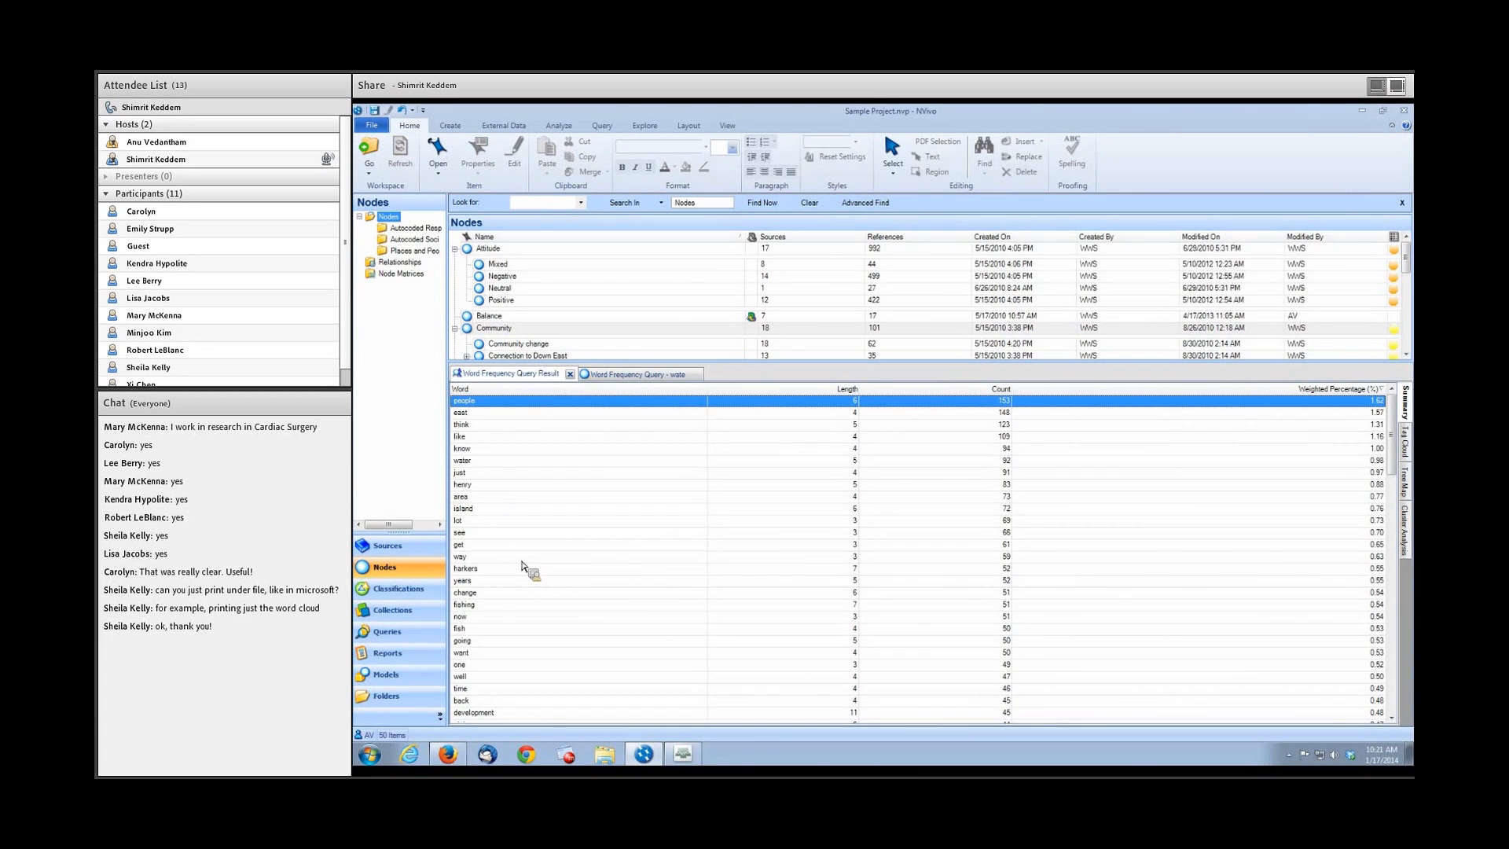
# Review the actions available for "water" in the word frequency results, including Create As Node, and view and close its node preview.
pyautogui.click(542, 462)
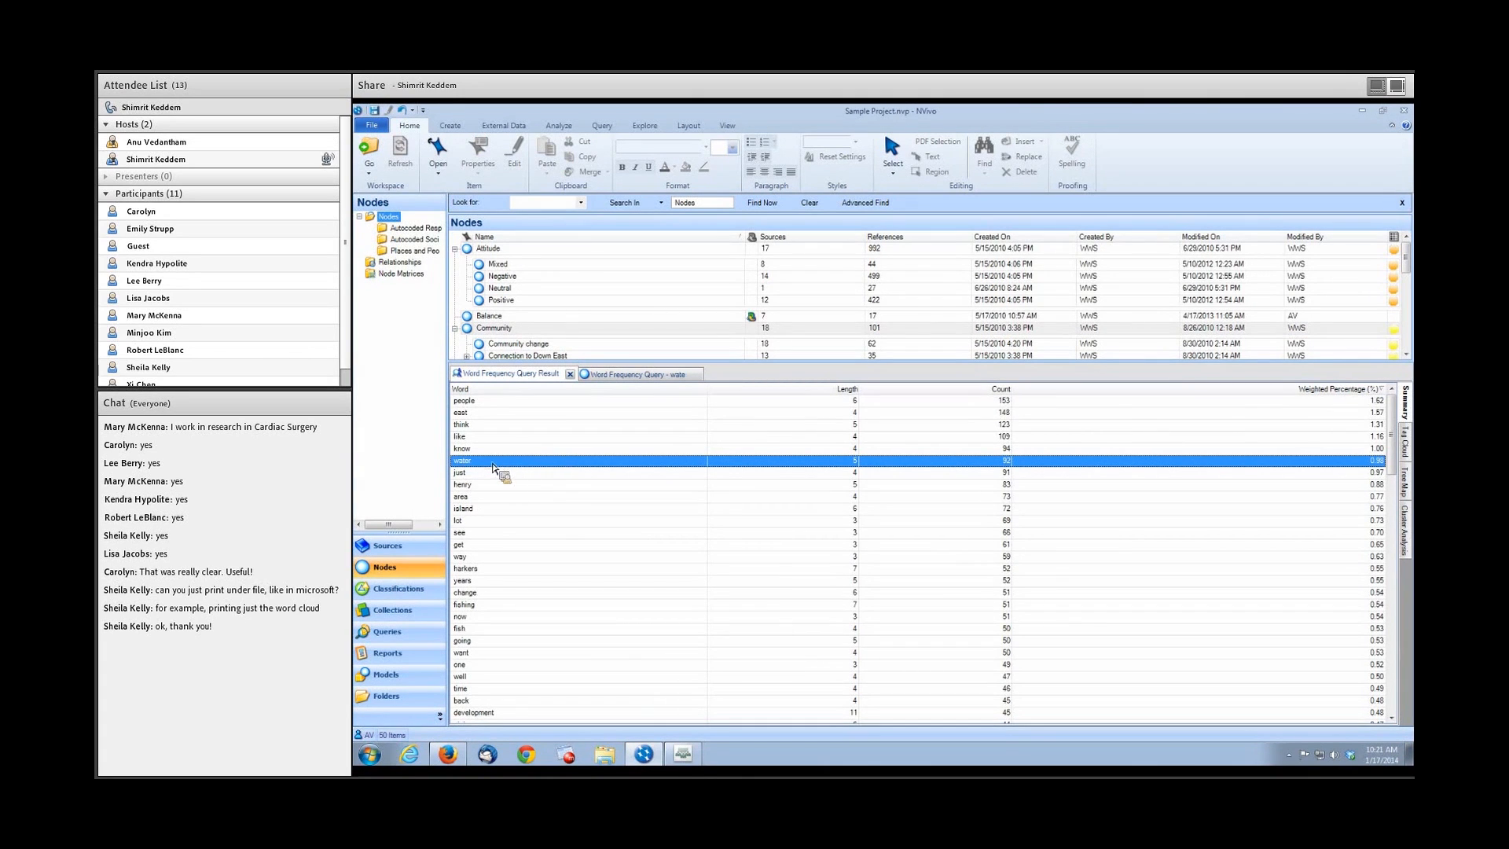
pyautogui.rightClick(503, 466)
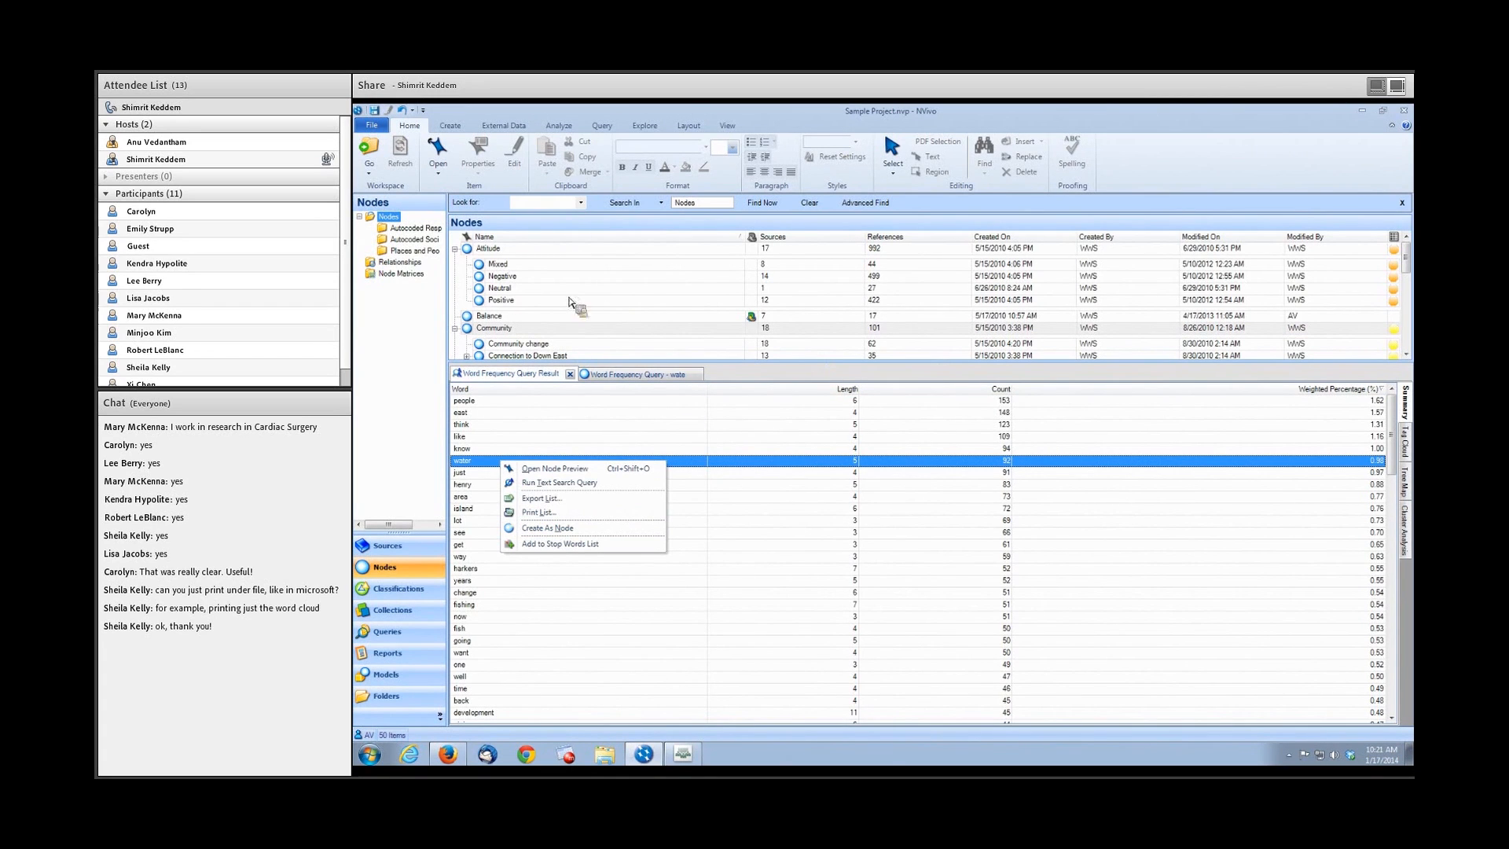
pyautogui.click(630, 448)
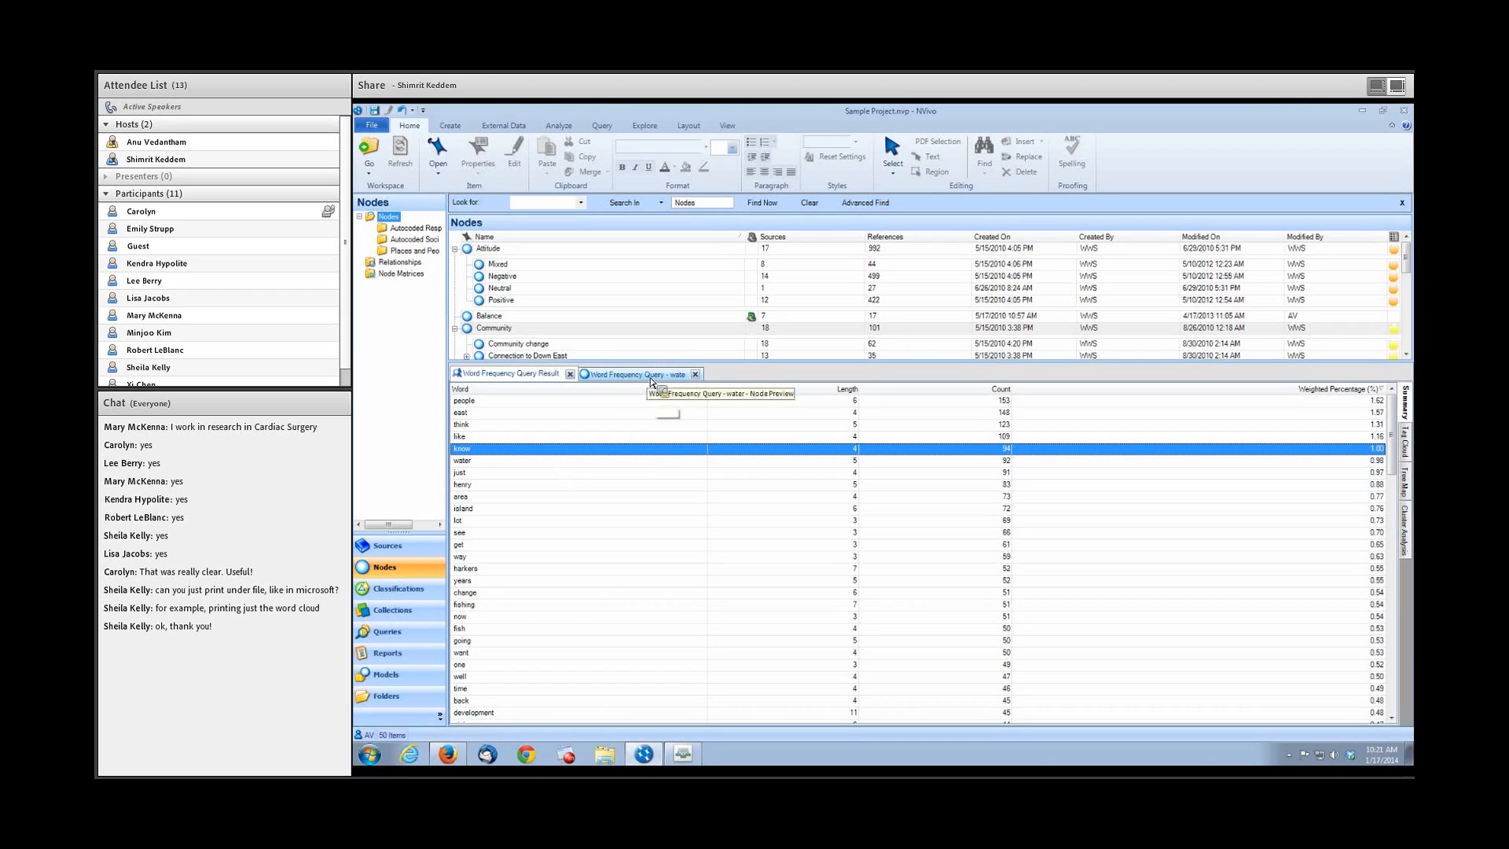
pyautogui.click(651, 377)
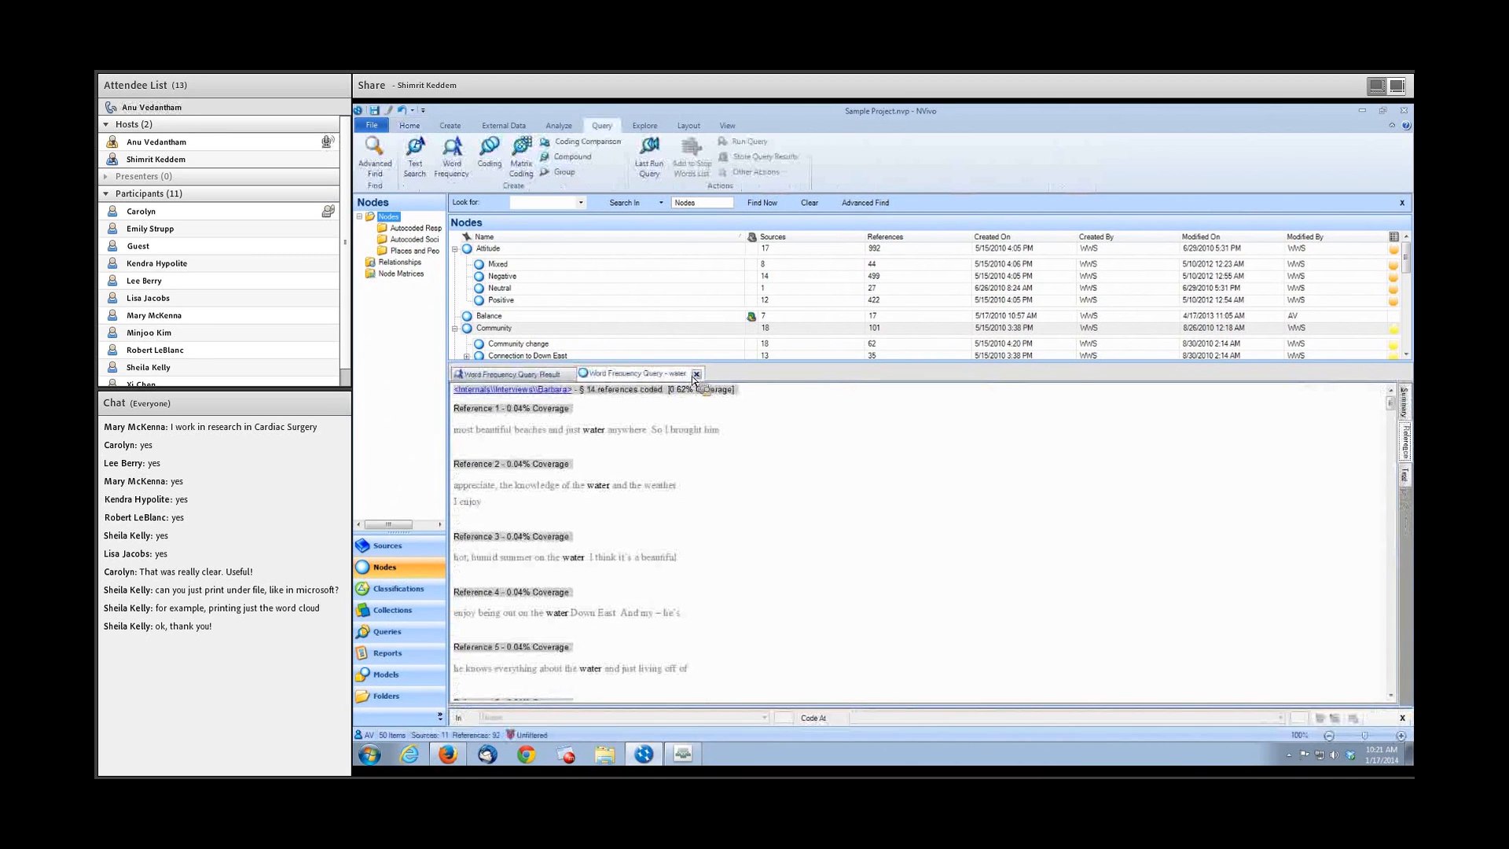
pyautogui.click(695, 374)
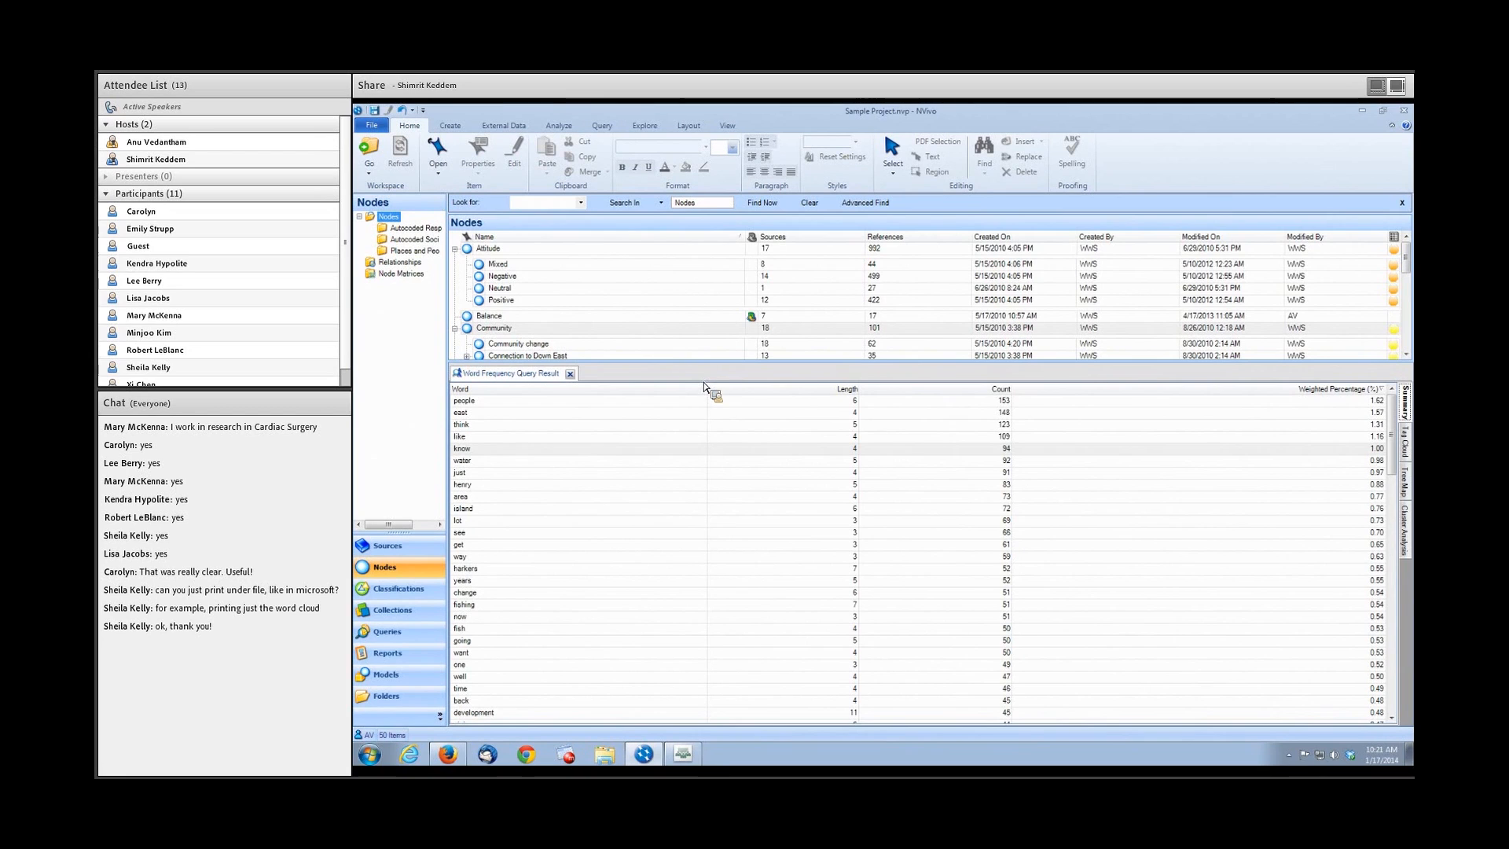
# Reopen the last word frequency query, loosen its match setting further toward Similar, and run it again.
pyautogui.moveTo(707, 759)
pyautogui.click(602, 126)
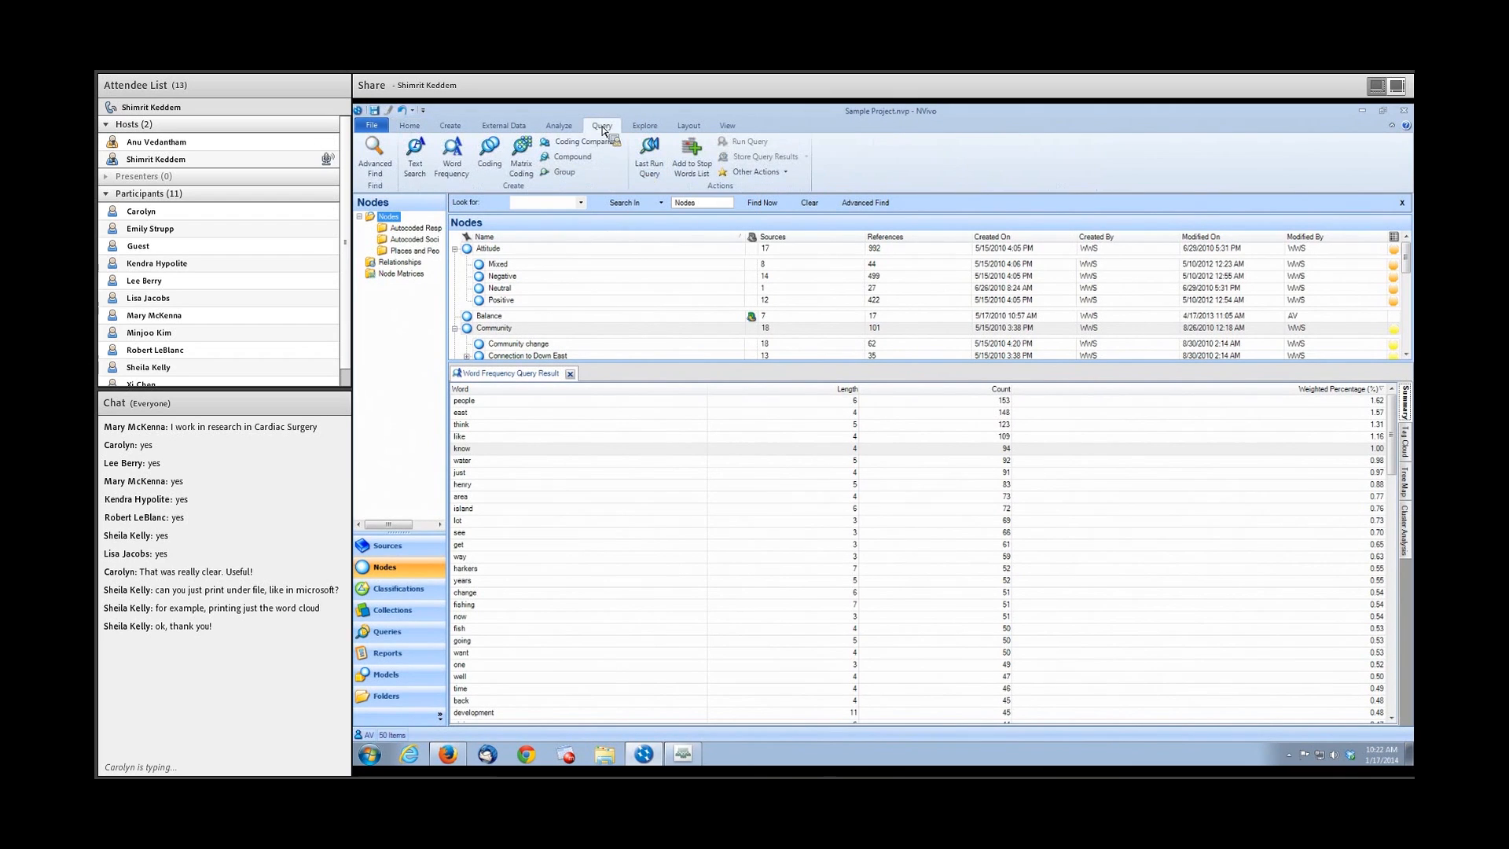
pyautogui.click(658, 165)
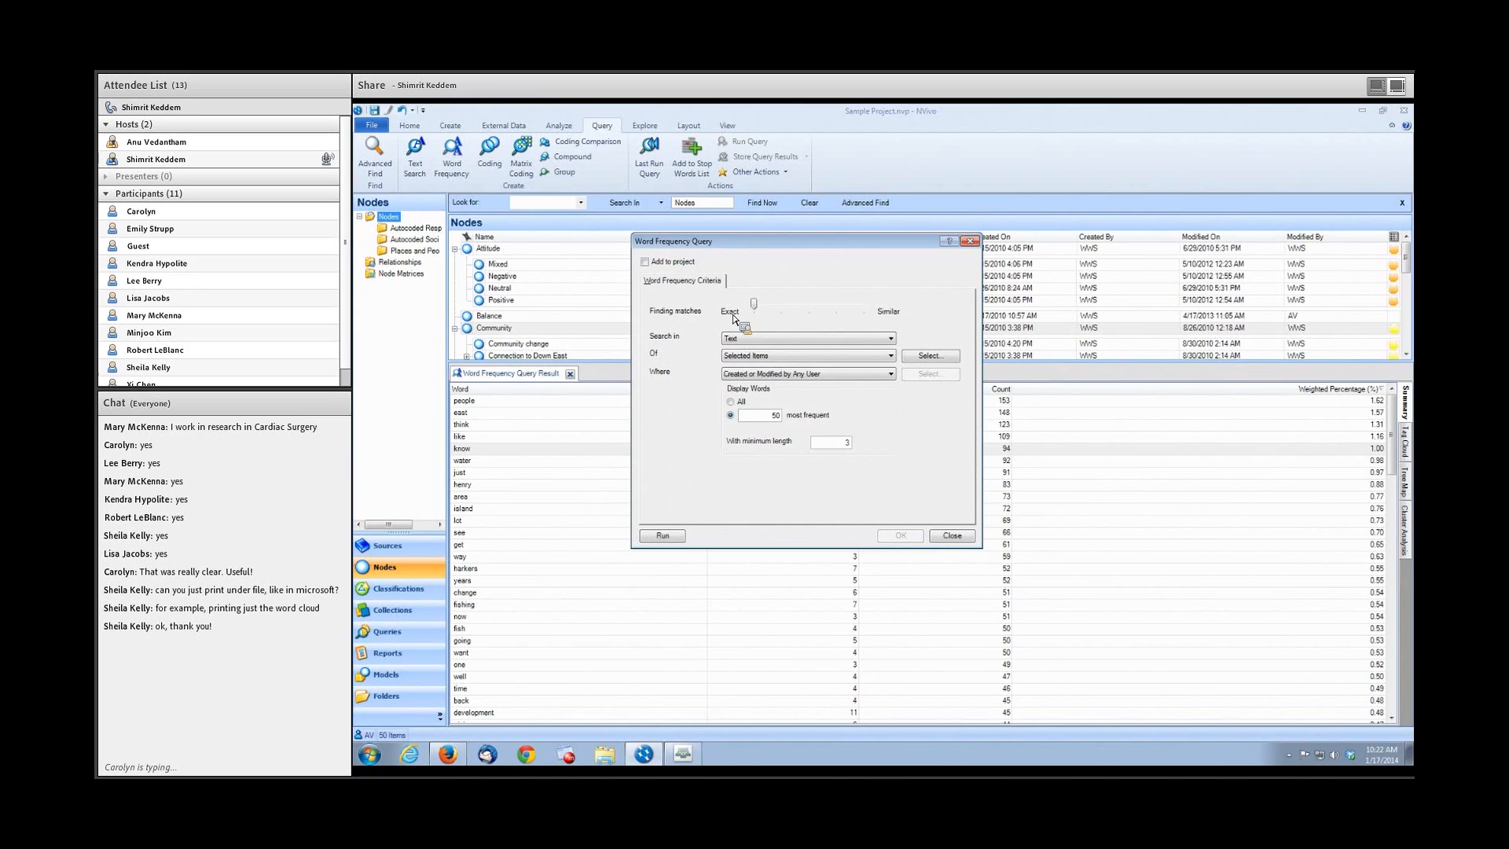
pyautogui.moveTo(754, 305); pyautogui.dragTo(802, 308)
pyautogui.click(663, 535)
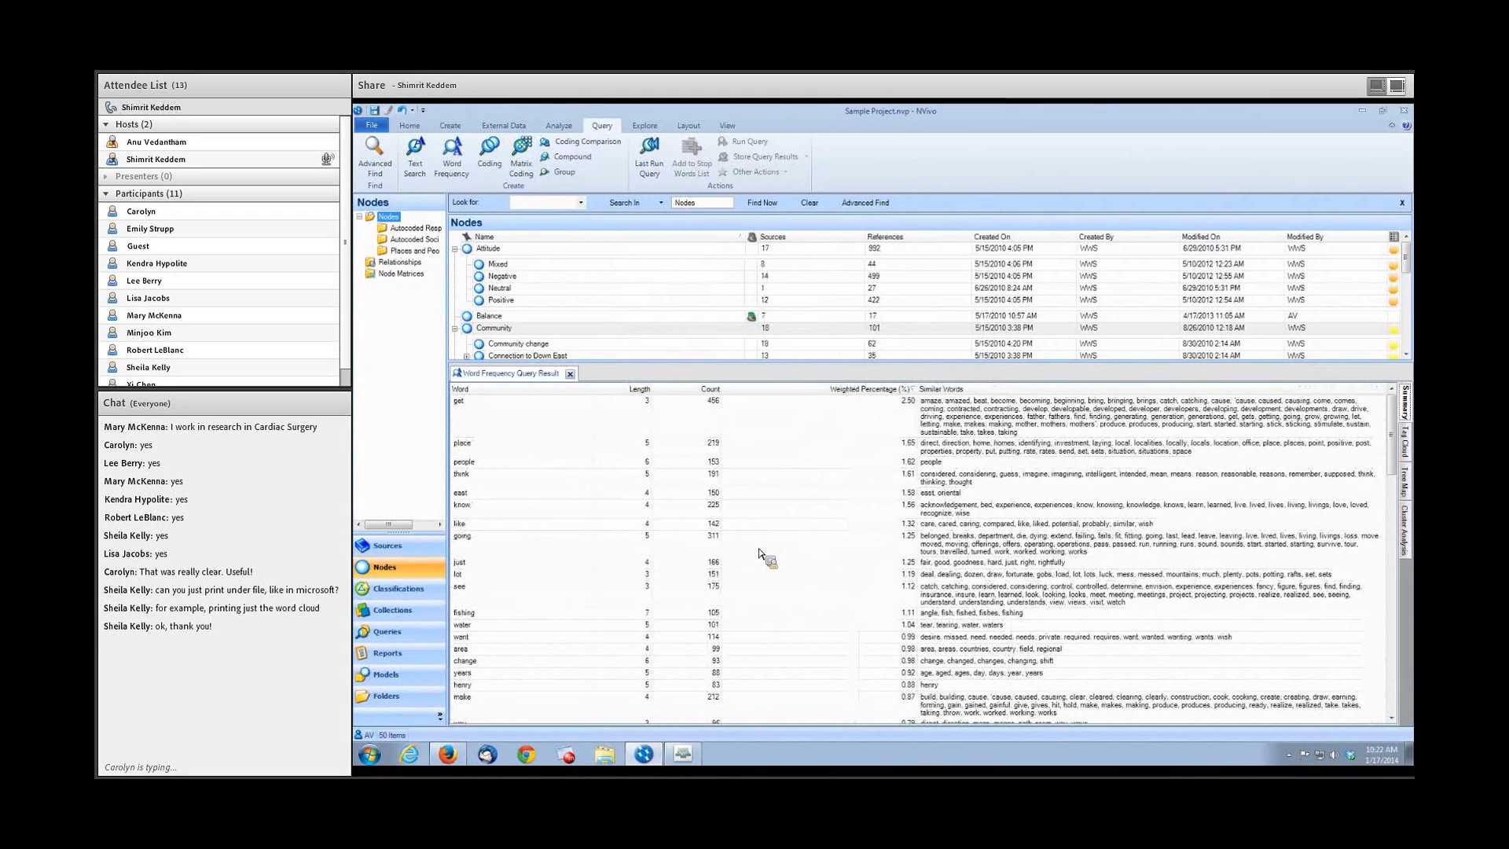
# Enlarge the word frequency results and examine the similar words grouped under "get" and "place".
pyautogui.moveTo(734, 363); pyautogui.dragTo(734, 351)
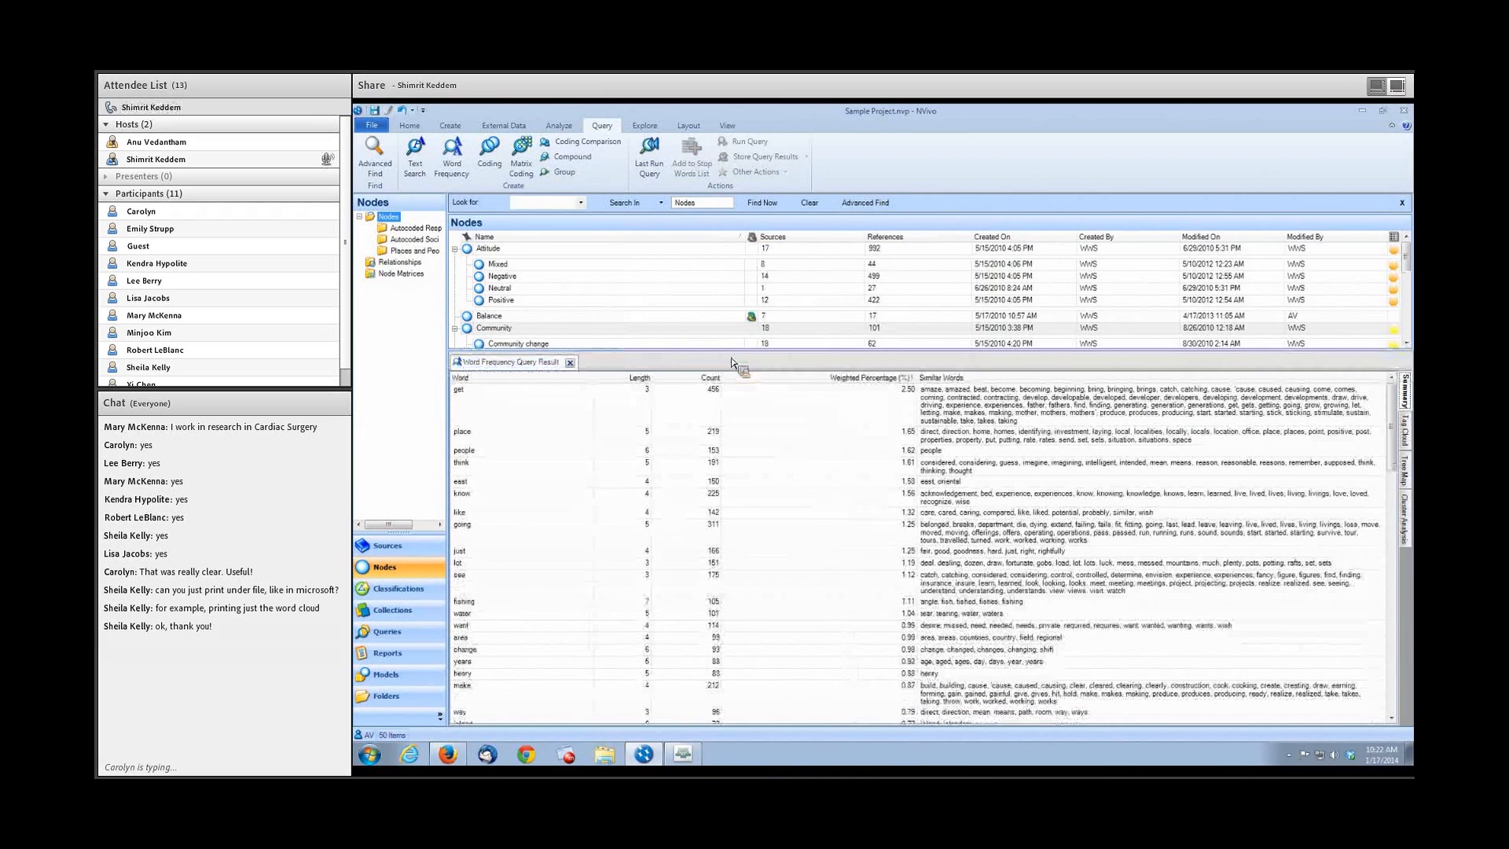
pyautogui.moveTo(447, 362); pyautogui.dragTo(433, 363)
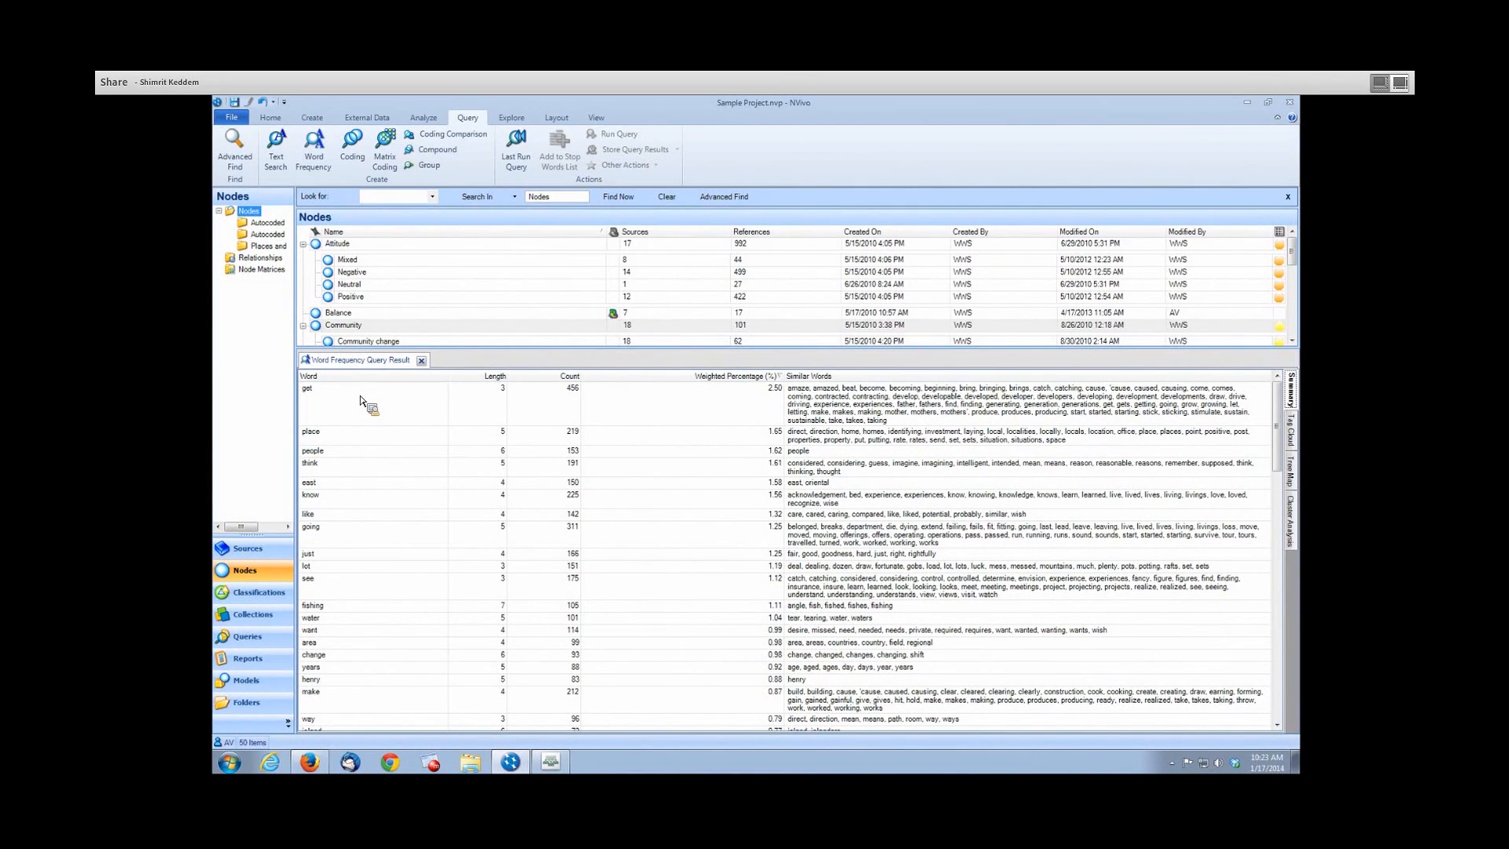
pyautogui.click(365, 405)
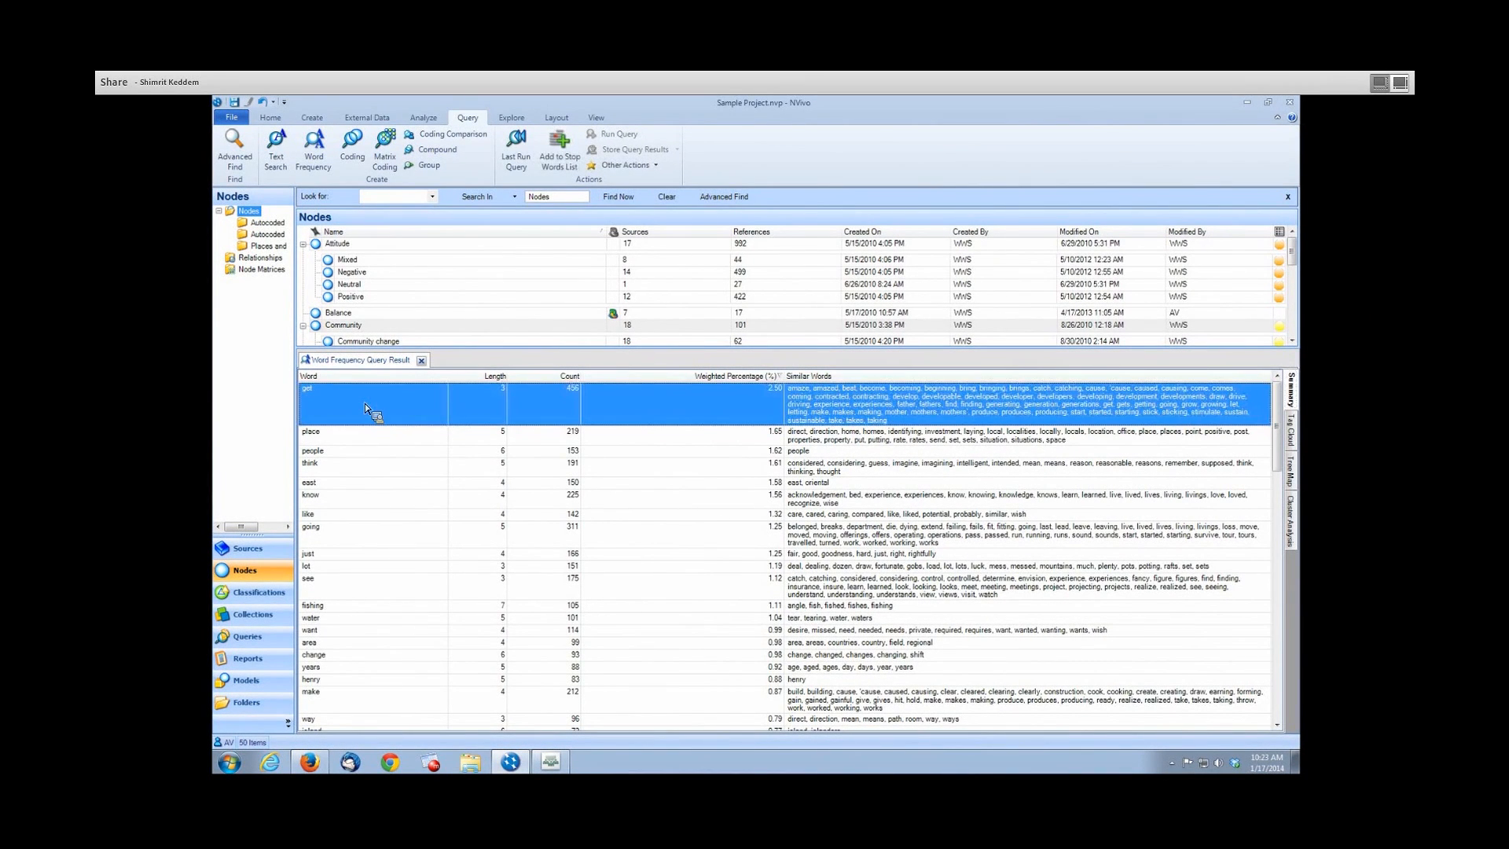
pyautogui.click(817, 443)
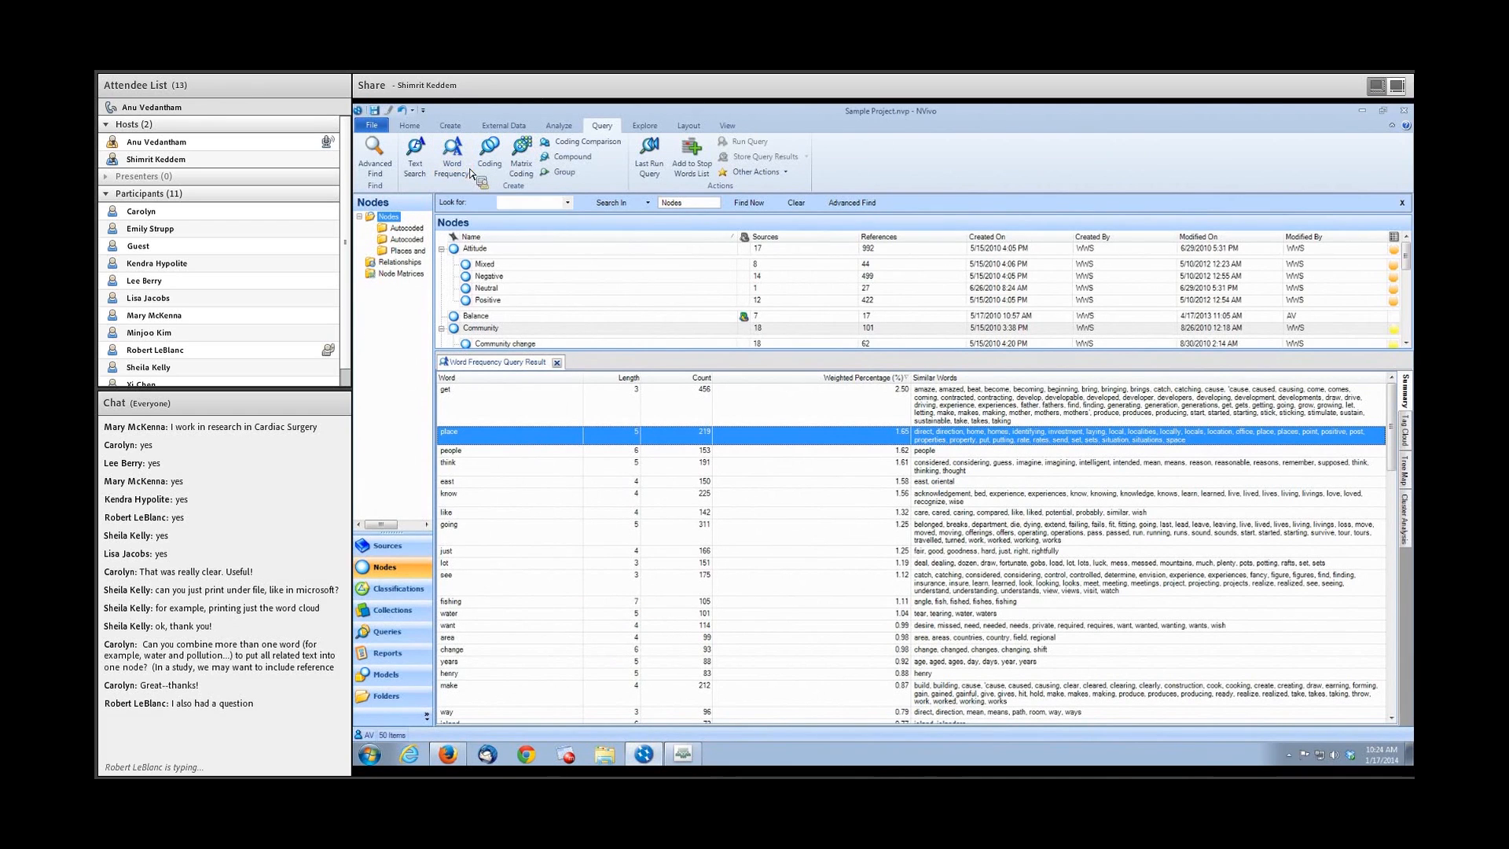
# Close the word frequency results and set up a text search query for "water", checking its special search operators.
pyautogui.click(557, 363)
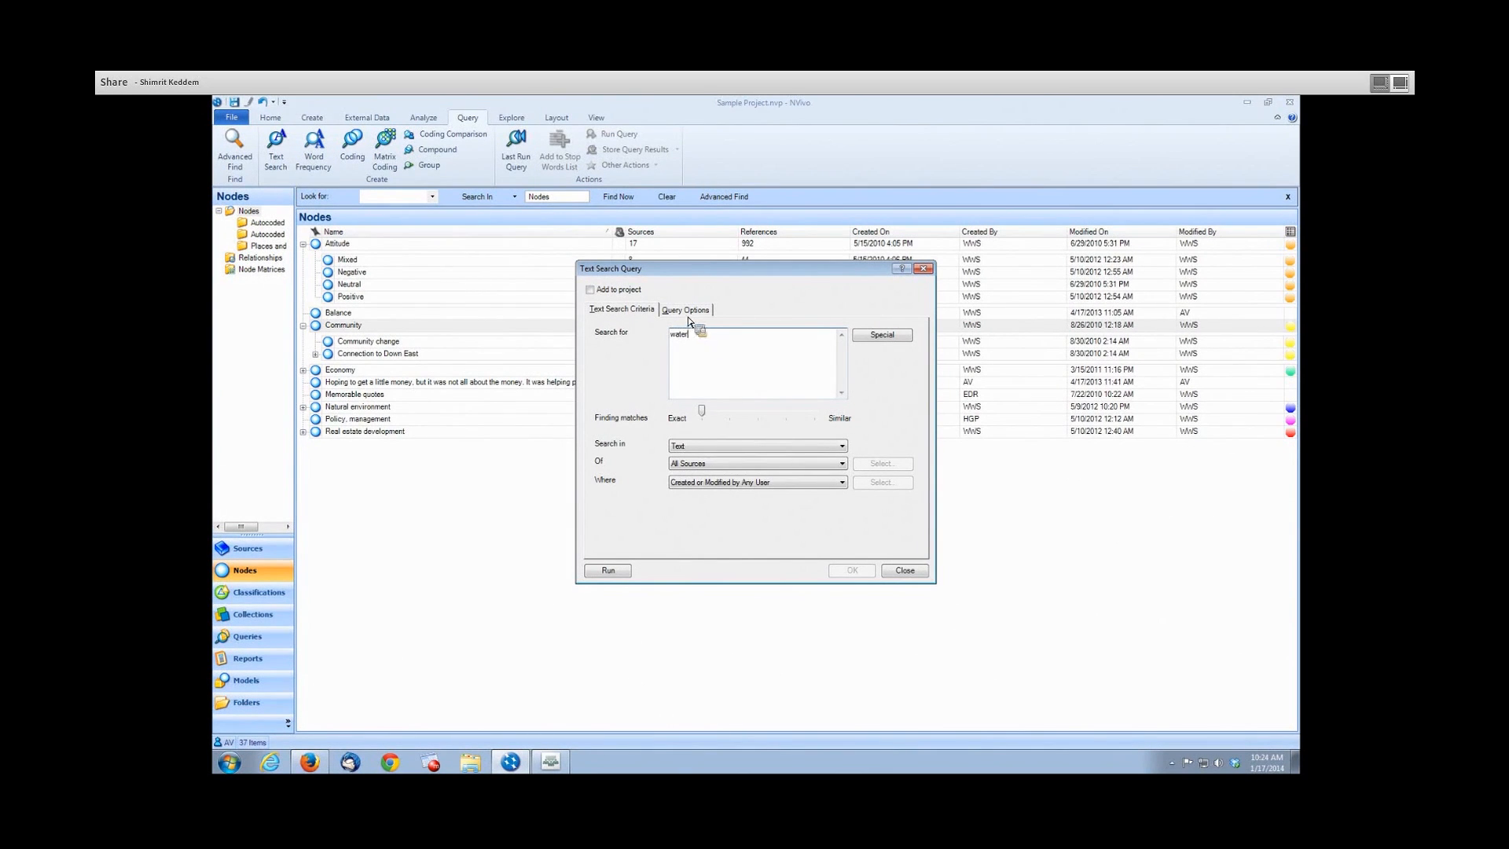
pyautogui.moveTo(643, 261); pyautogui.dragTo(638, 257)
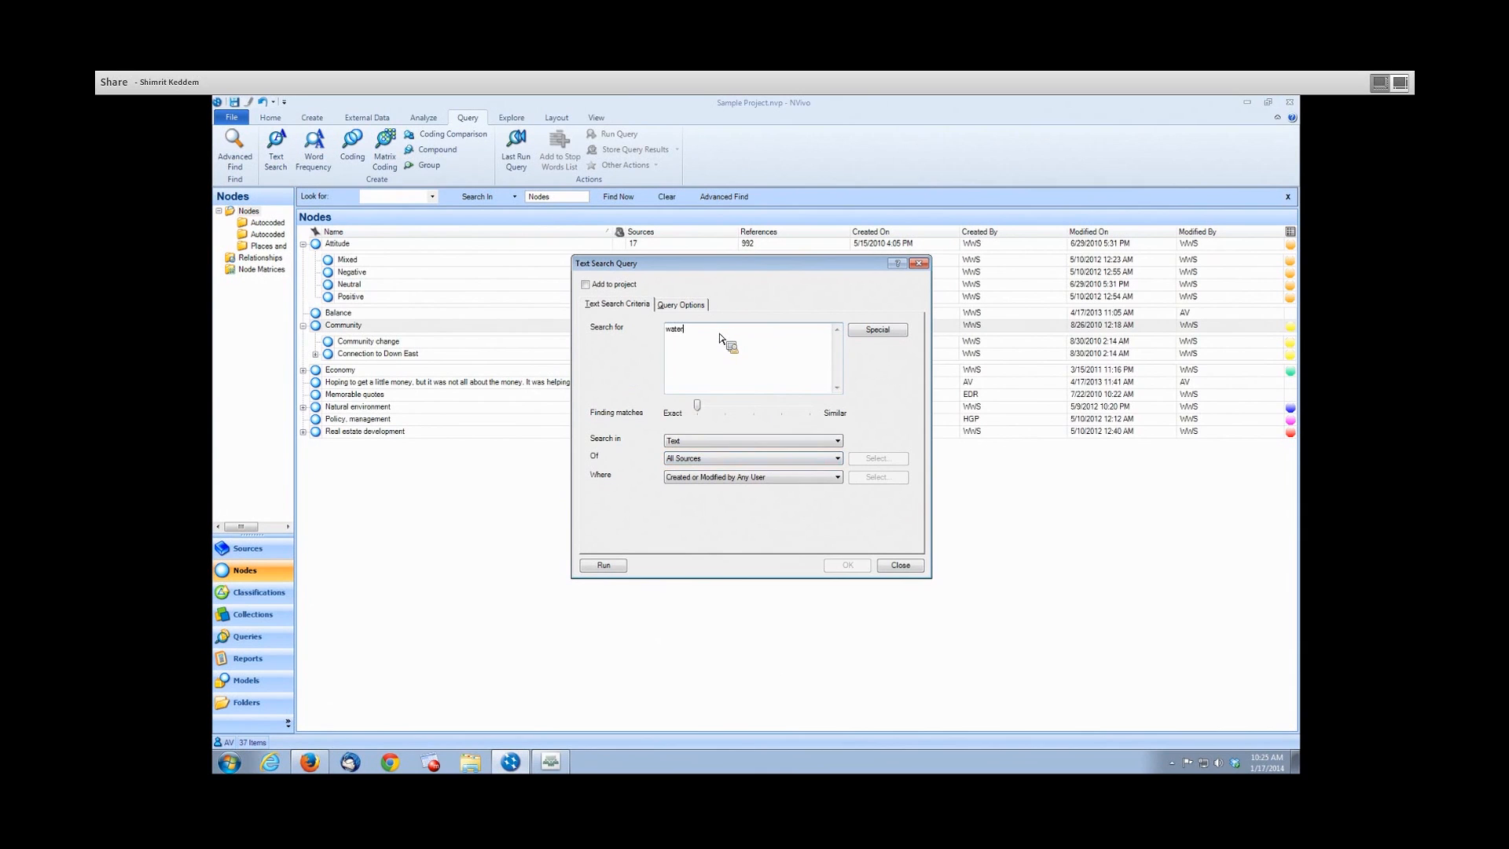
pyautogui.click(892, 331)
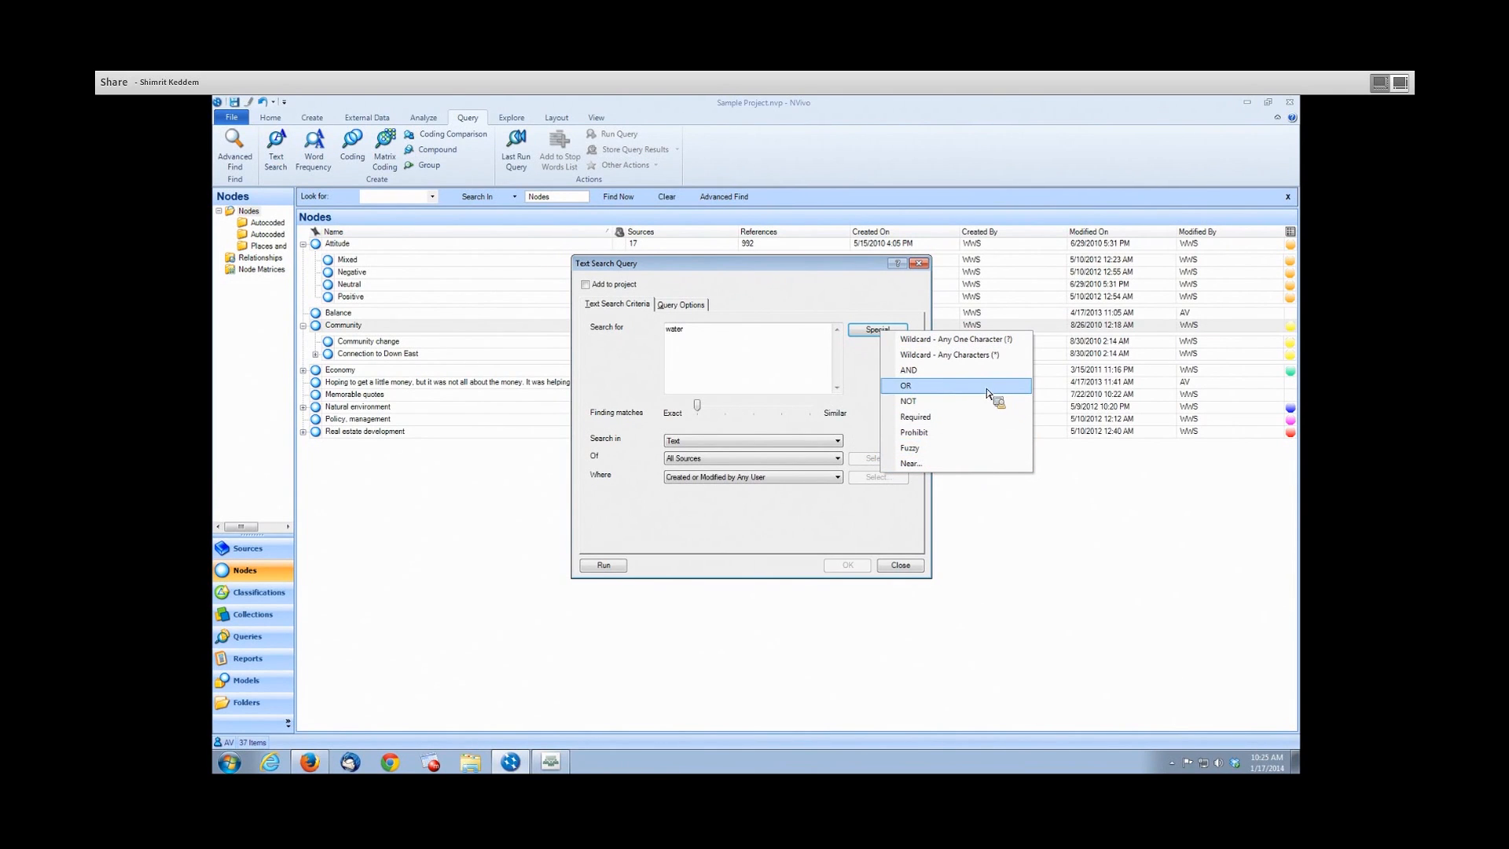
pyautogui.click(711, 358)
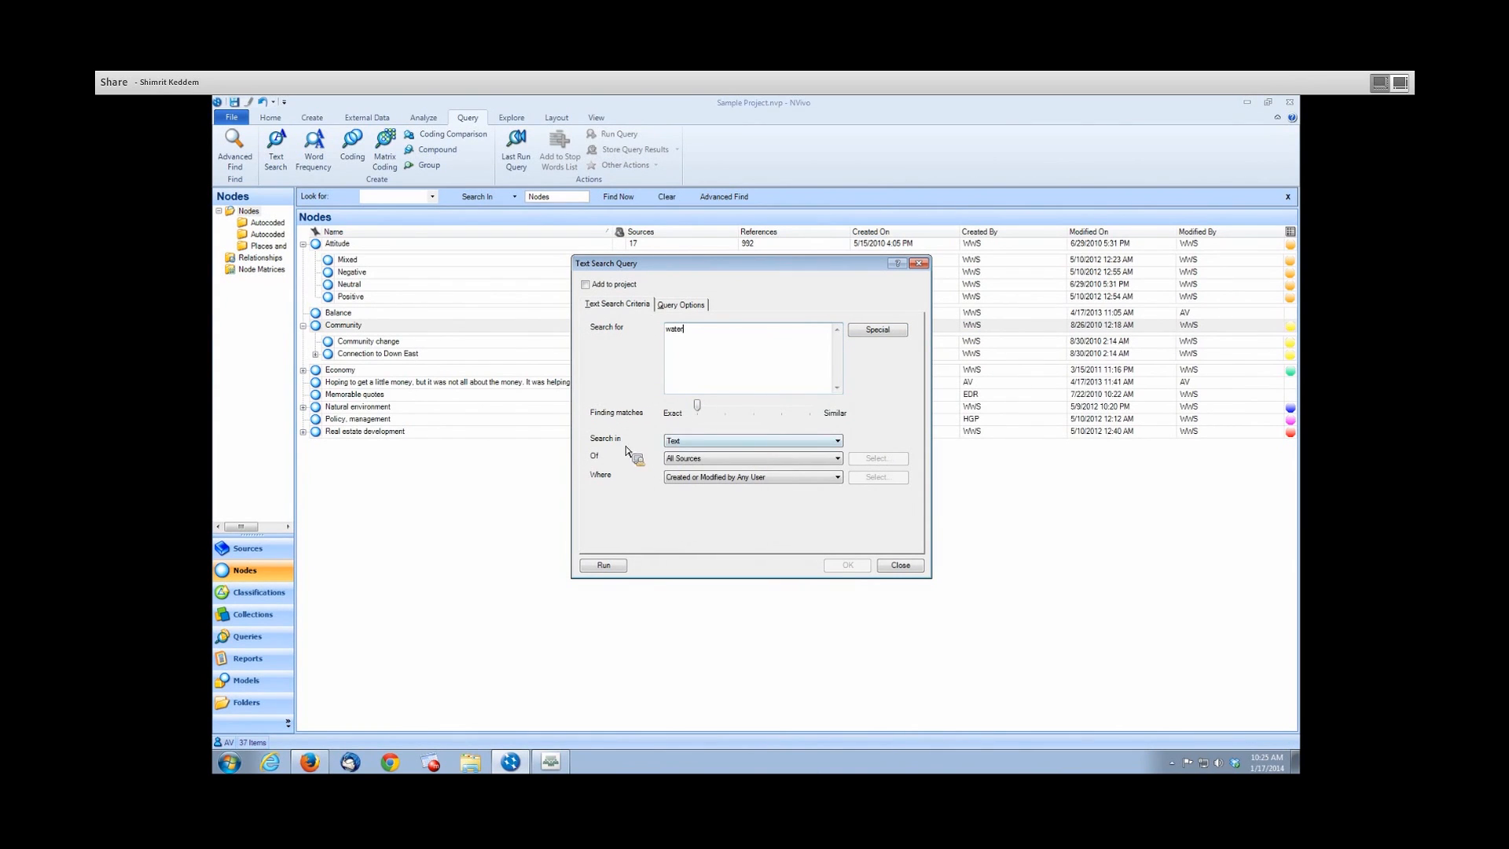
# Keep the text search on Text, limit it to Selected Items, and open the project item selection.
pyautogui.click(676, 442)
pyautogui.click(716, 446)
pyautogui.click(838, 463)
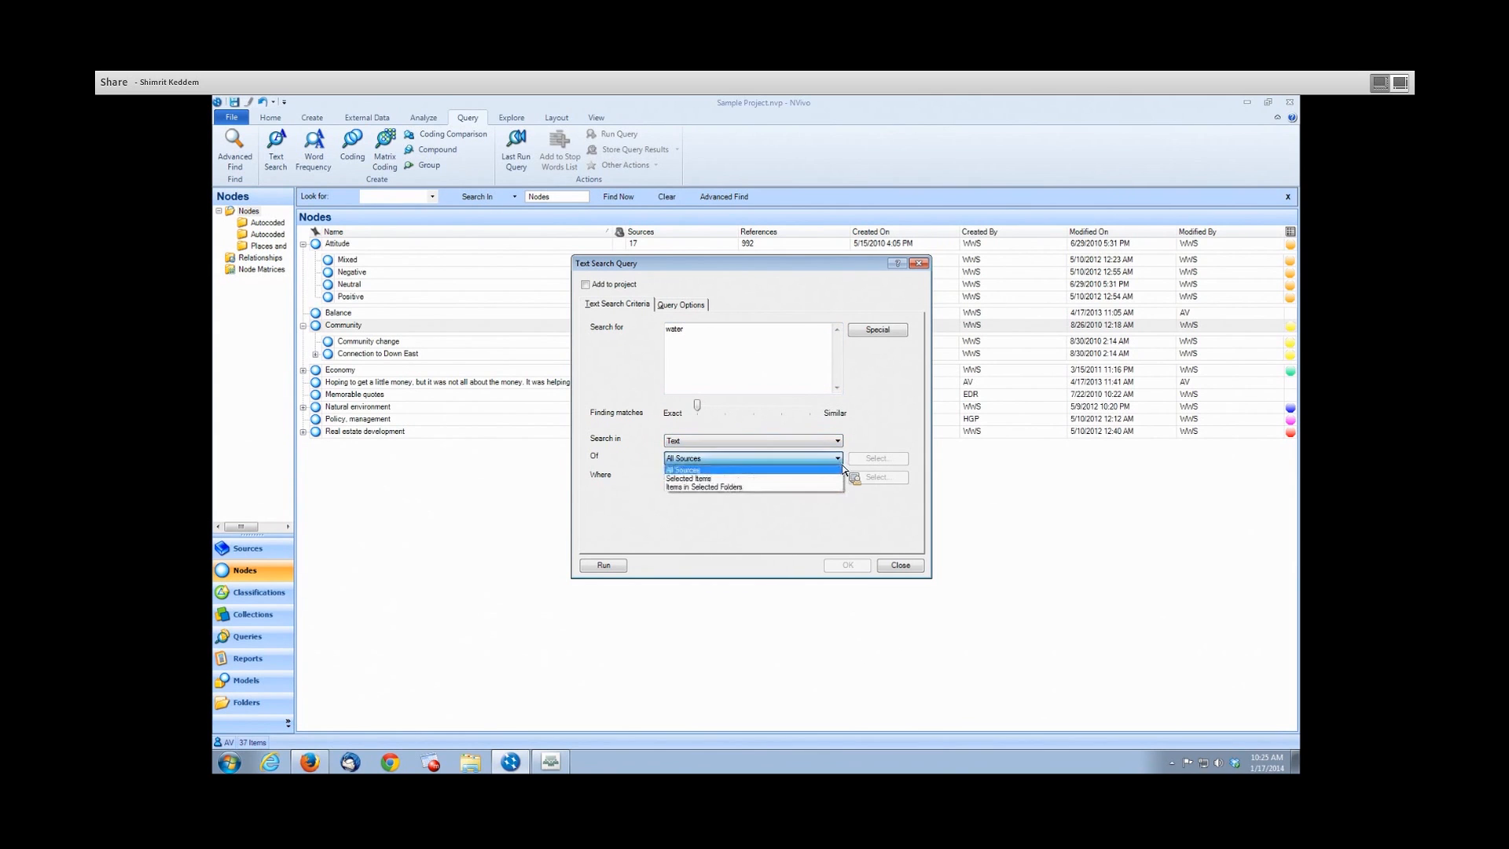
pyautogui.click(822, 477)
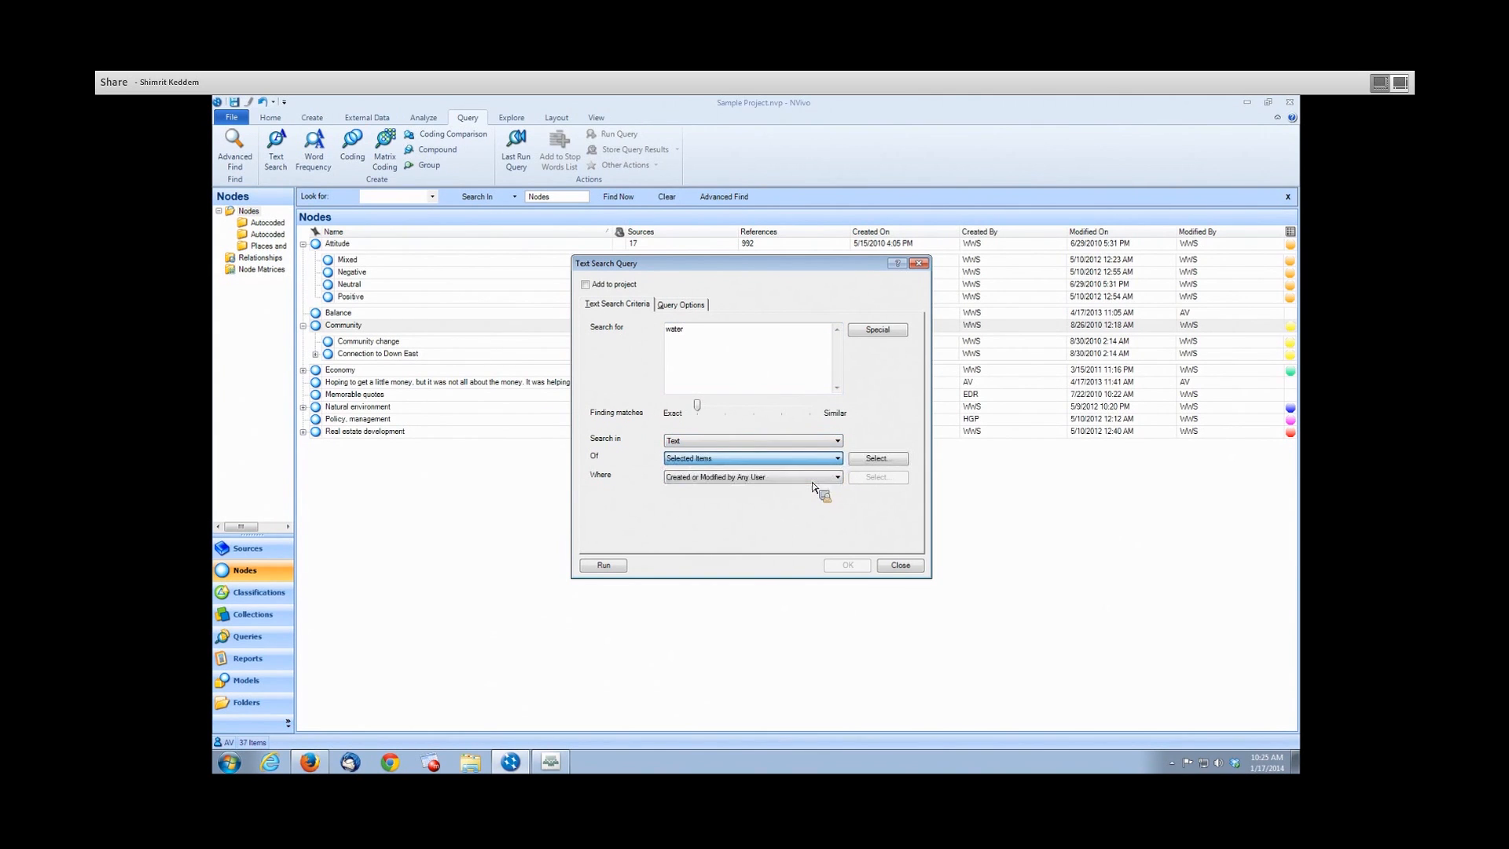
pyautogui.click(878, 458)
# Mark the text-document interviews in the Interviews folder under Internals as search sources, skipping the media and other item types.
pyautogui.click(479, 328)
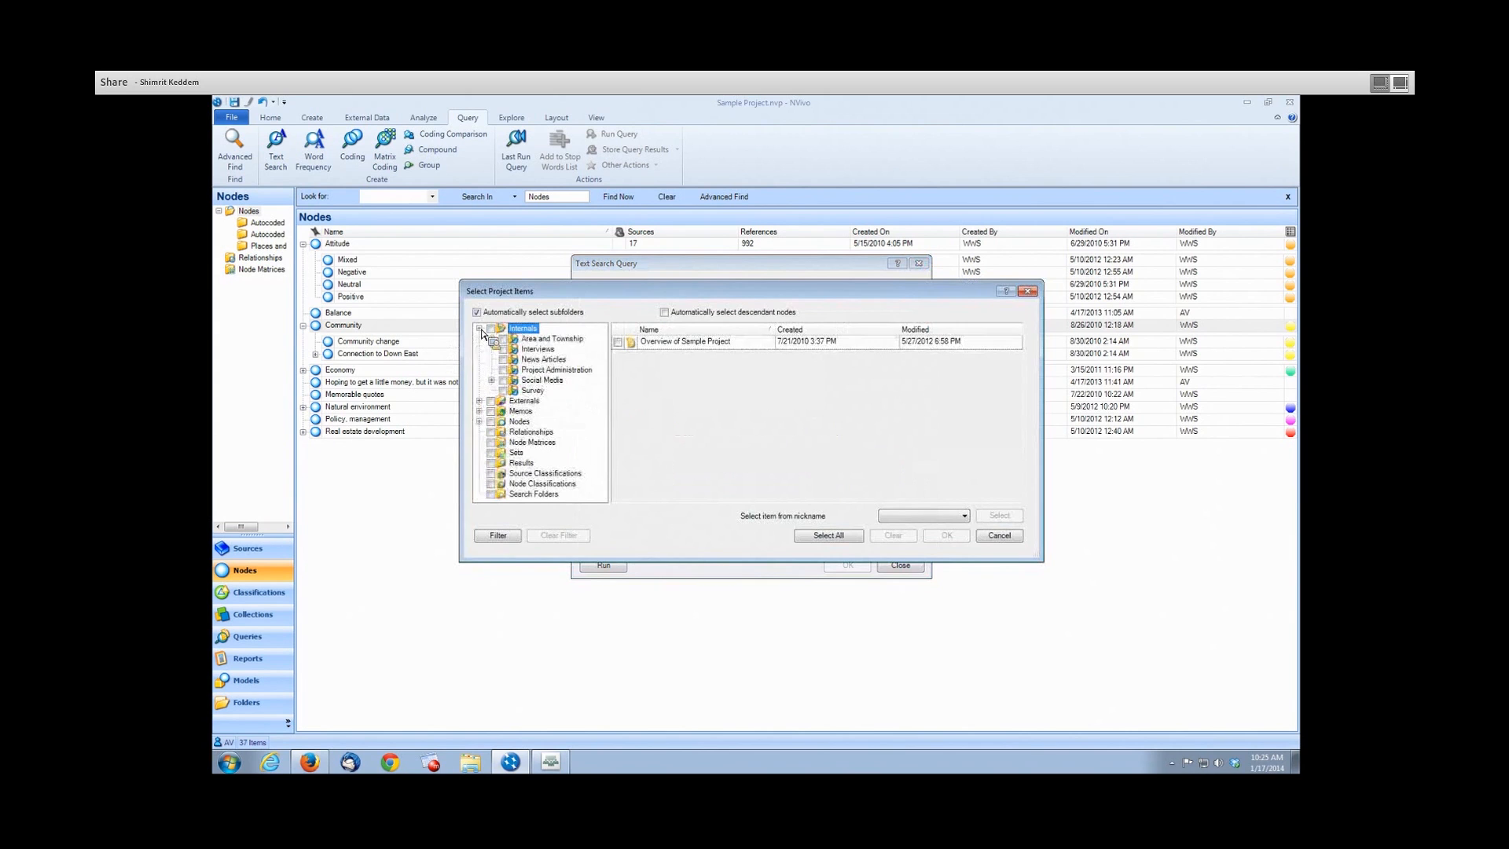
pyautogui.click(534, 351)
pyautogui.click(618, 342)
pyautogui.click(618, 368)
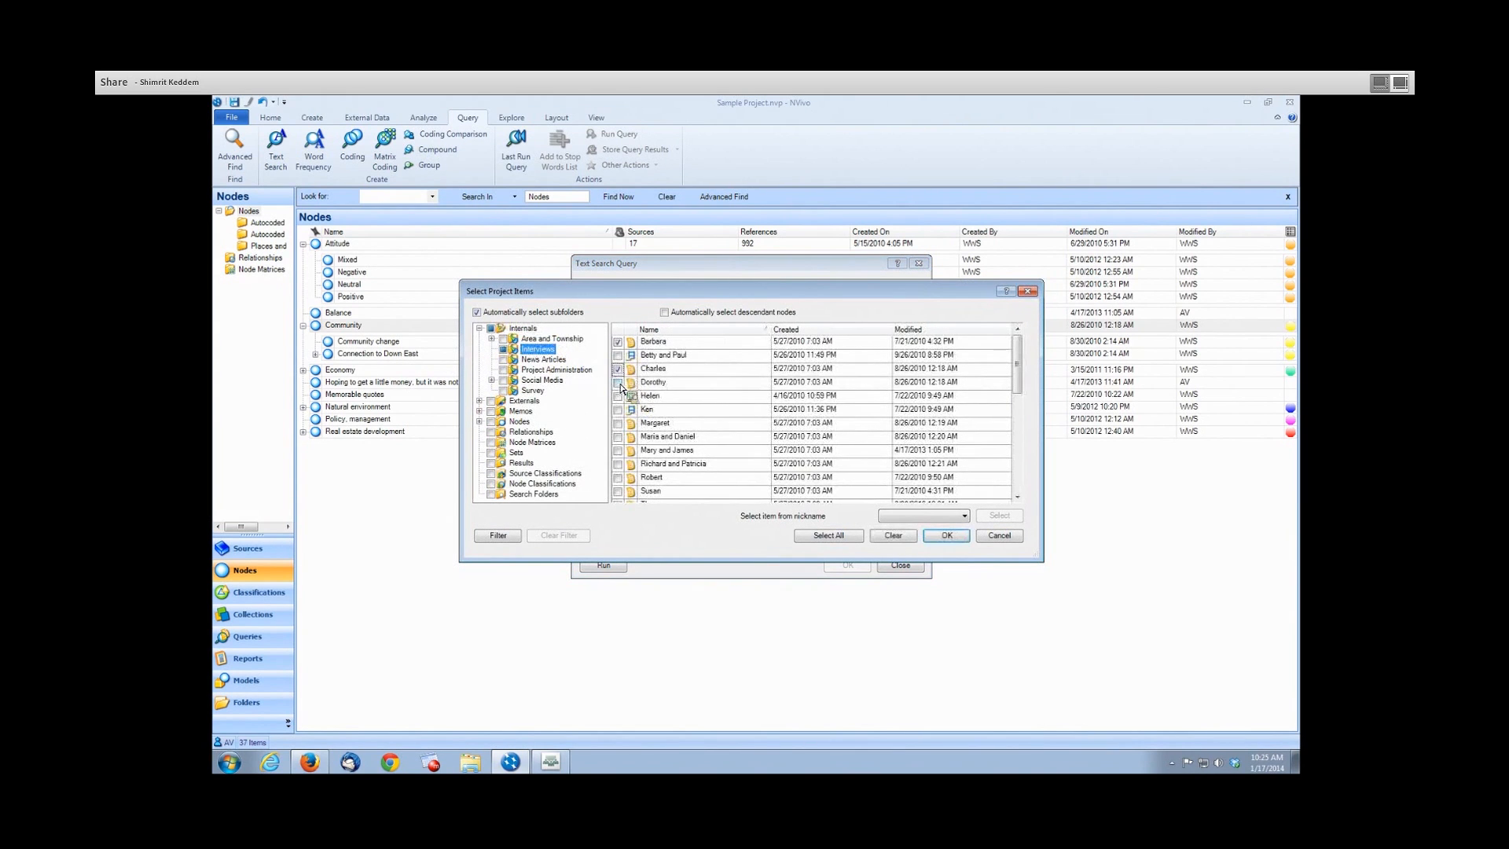
pyautogui.click(618, 382)
pyautogui.click(618, 423)
pyautogui.click(617, 436)
pyautogui.scroll(-1, 629, 464)
pyautogui.click(618, 423)
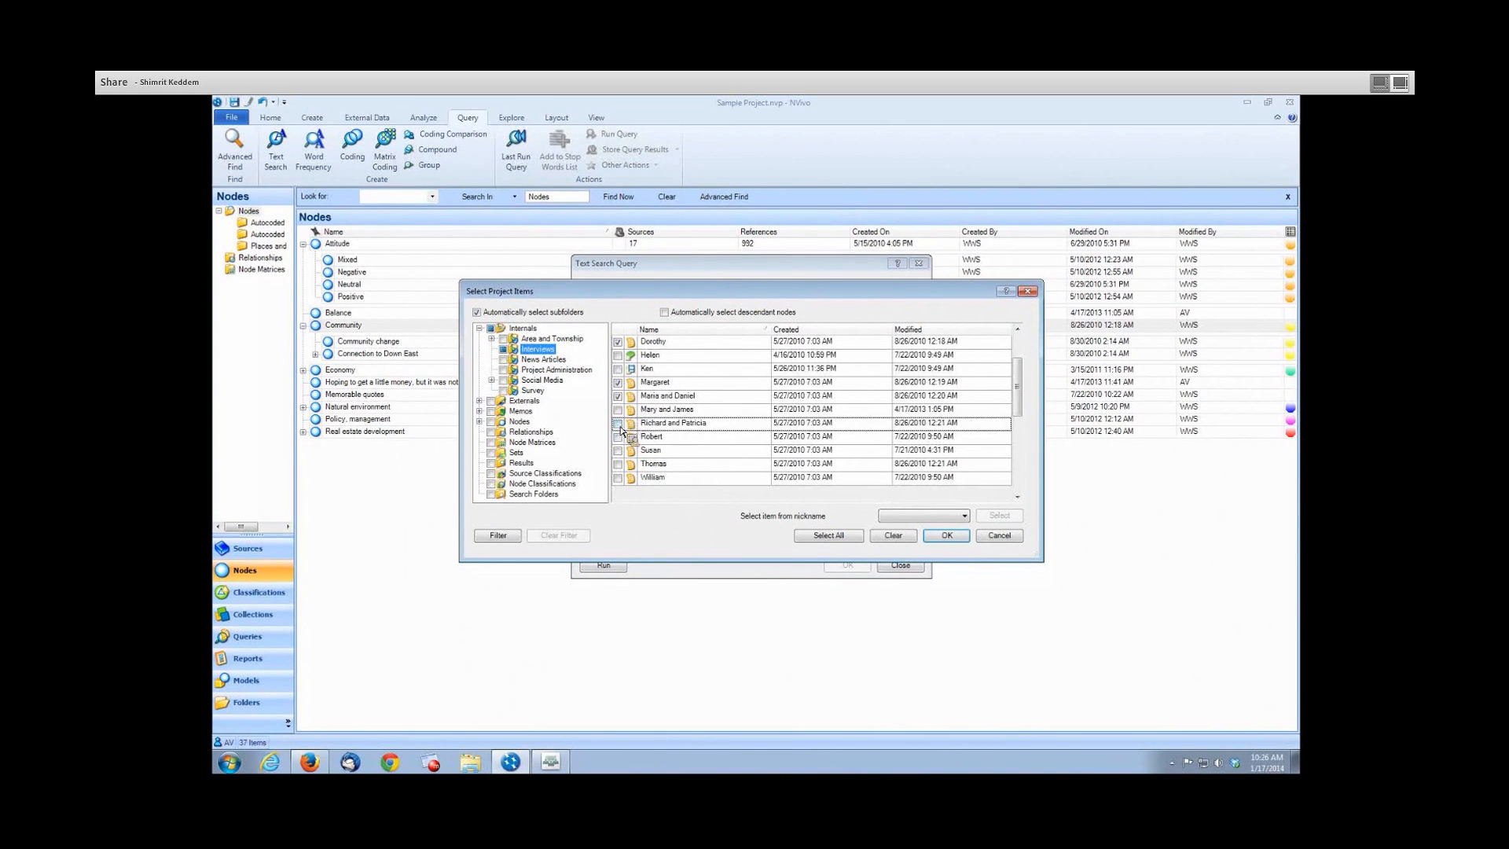
pyautogui.click(618, 410)
pyautogui.click(617, 437)
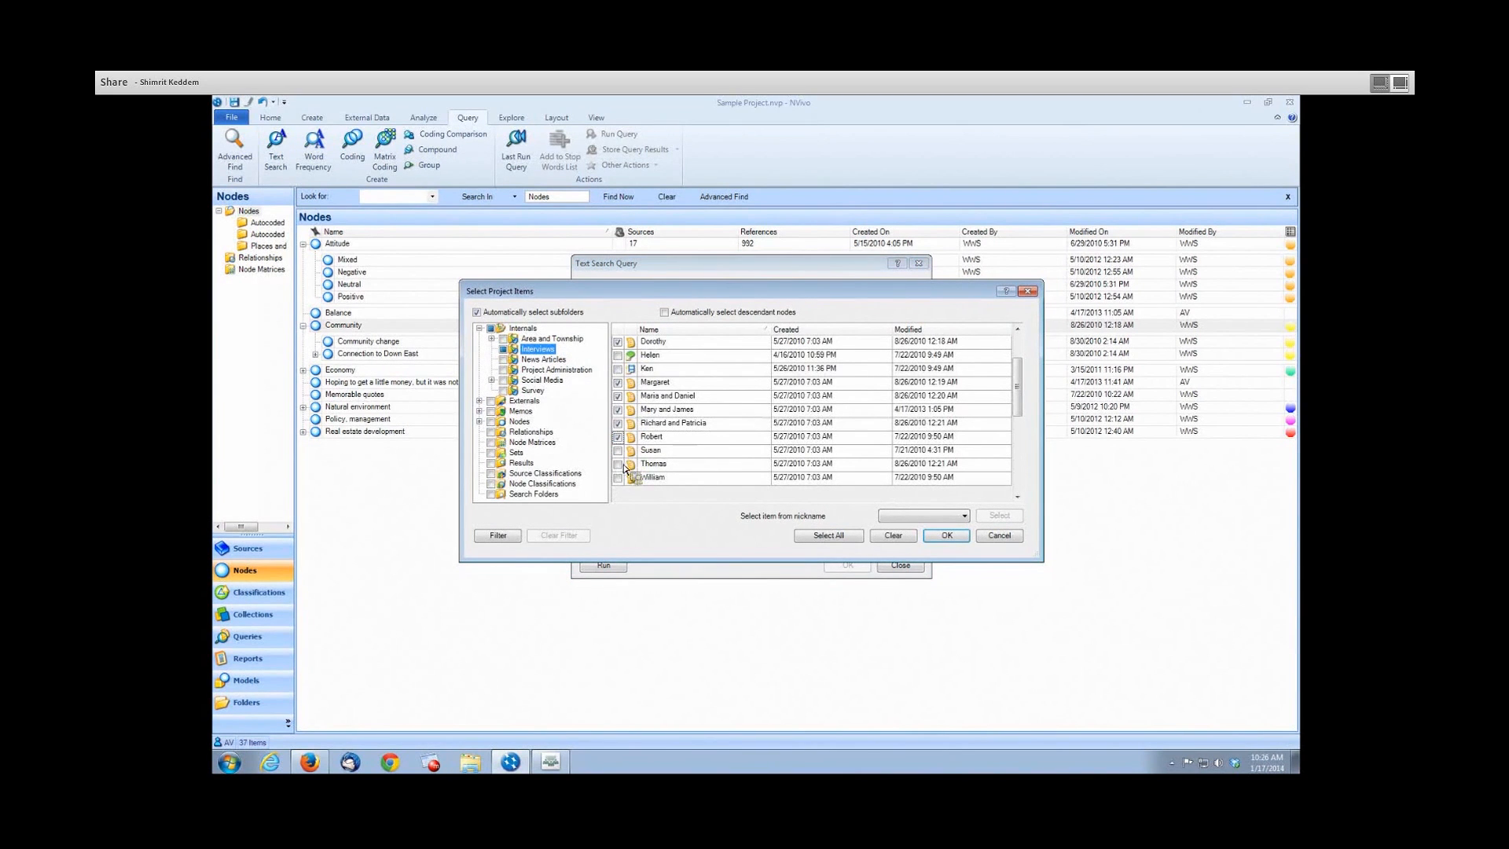
pyautogui.click(621, 463)
pyautogui.click(618, 451)
pyautogui.scroll(1, 628, 461)
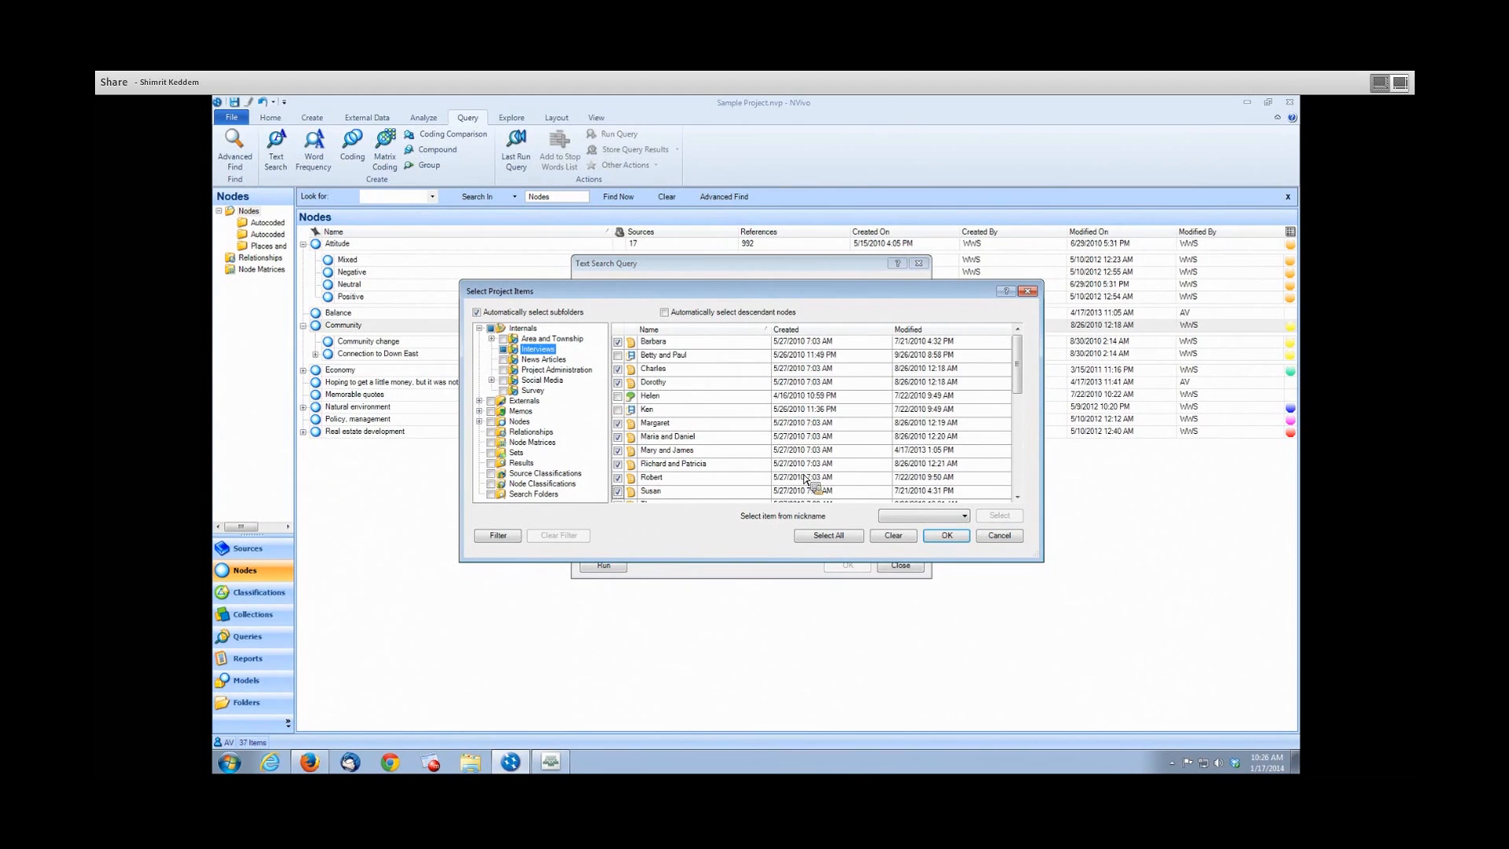
# Add the CarteretCounty on Twitter dataset from Social Media to the selected search items and run the text search for "water".
pyautogui.click(544, 381)
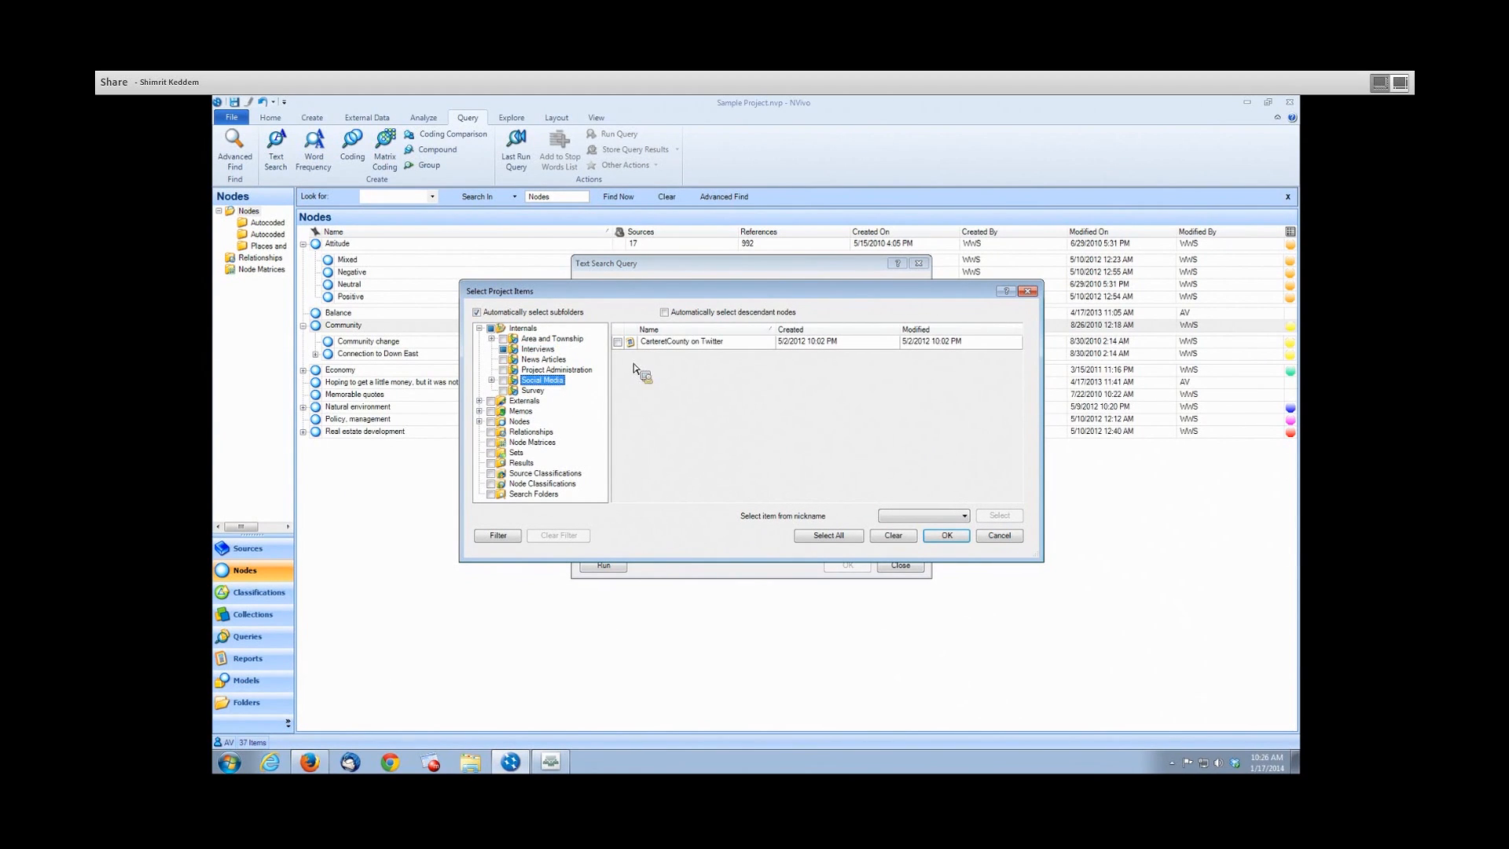
pyautogui.click(619, 343)
pyautogui.click(945, 536)
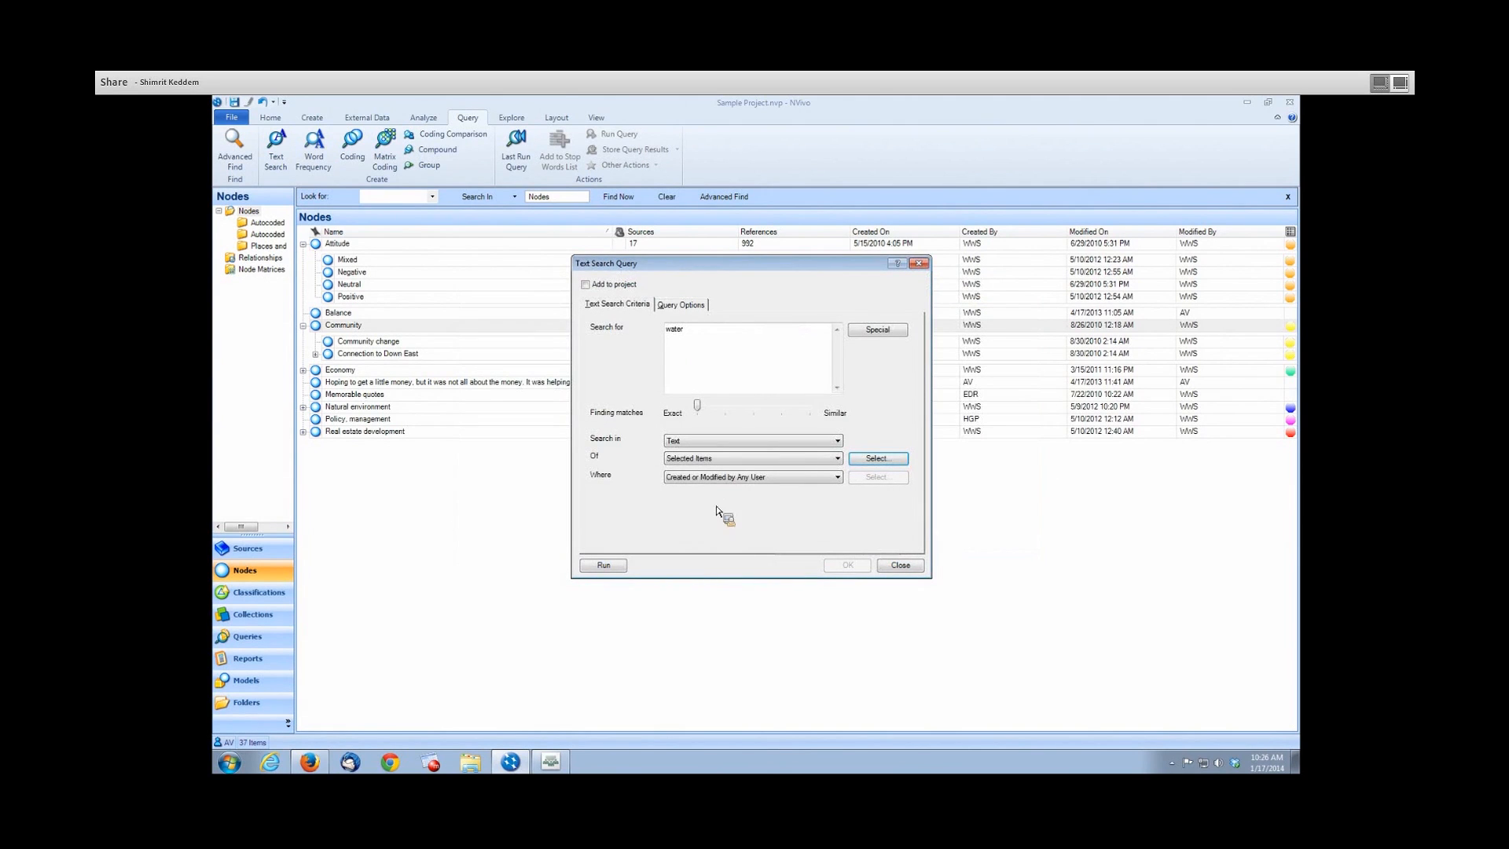
pyautogui.click(604, 565)
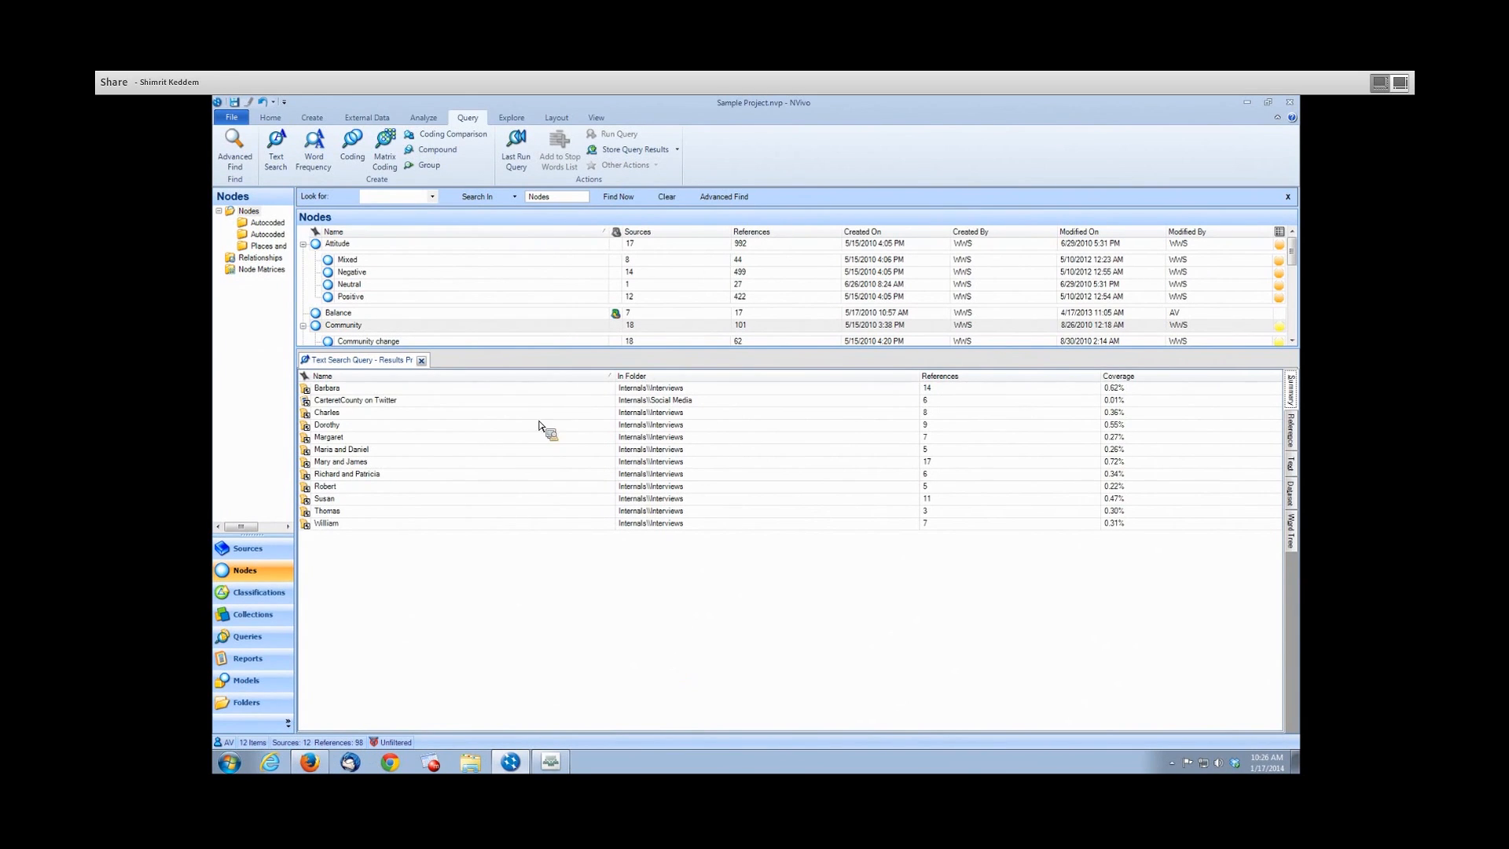
# Read the individual "water" references found in the first interview and on into the second.
pyautogui.click(513, 389)
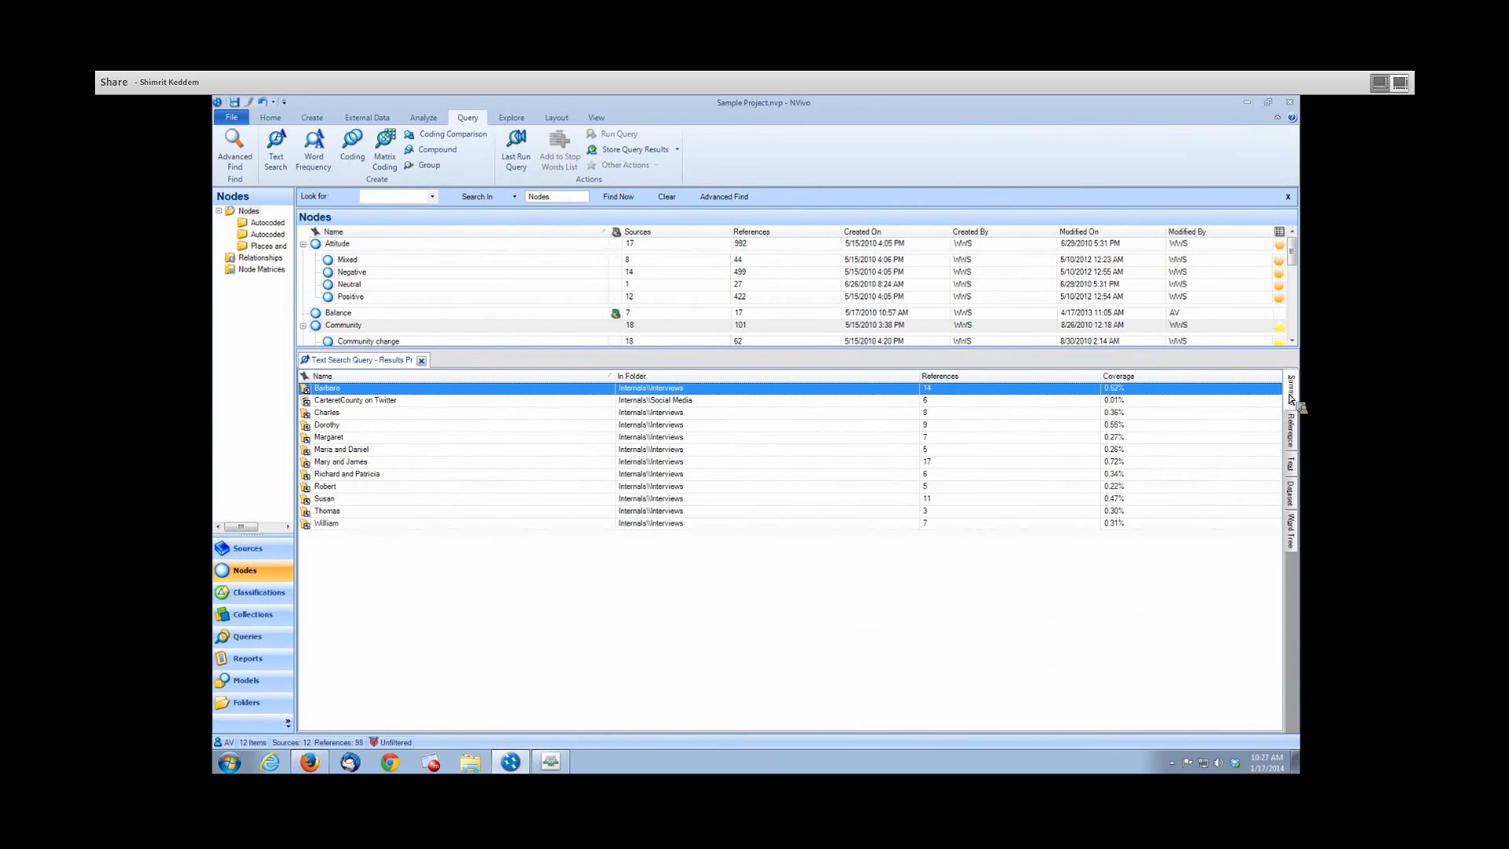
pyautogui.click(1297, 440)
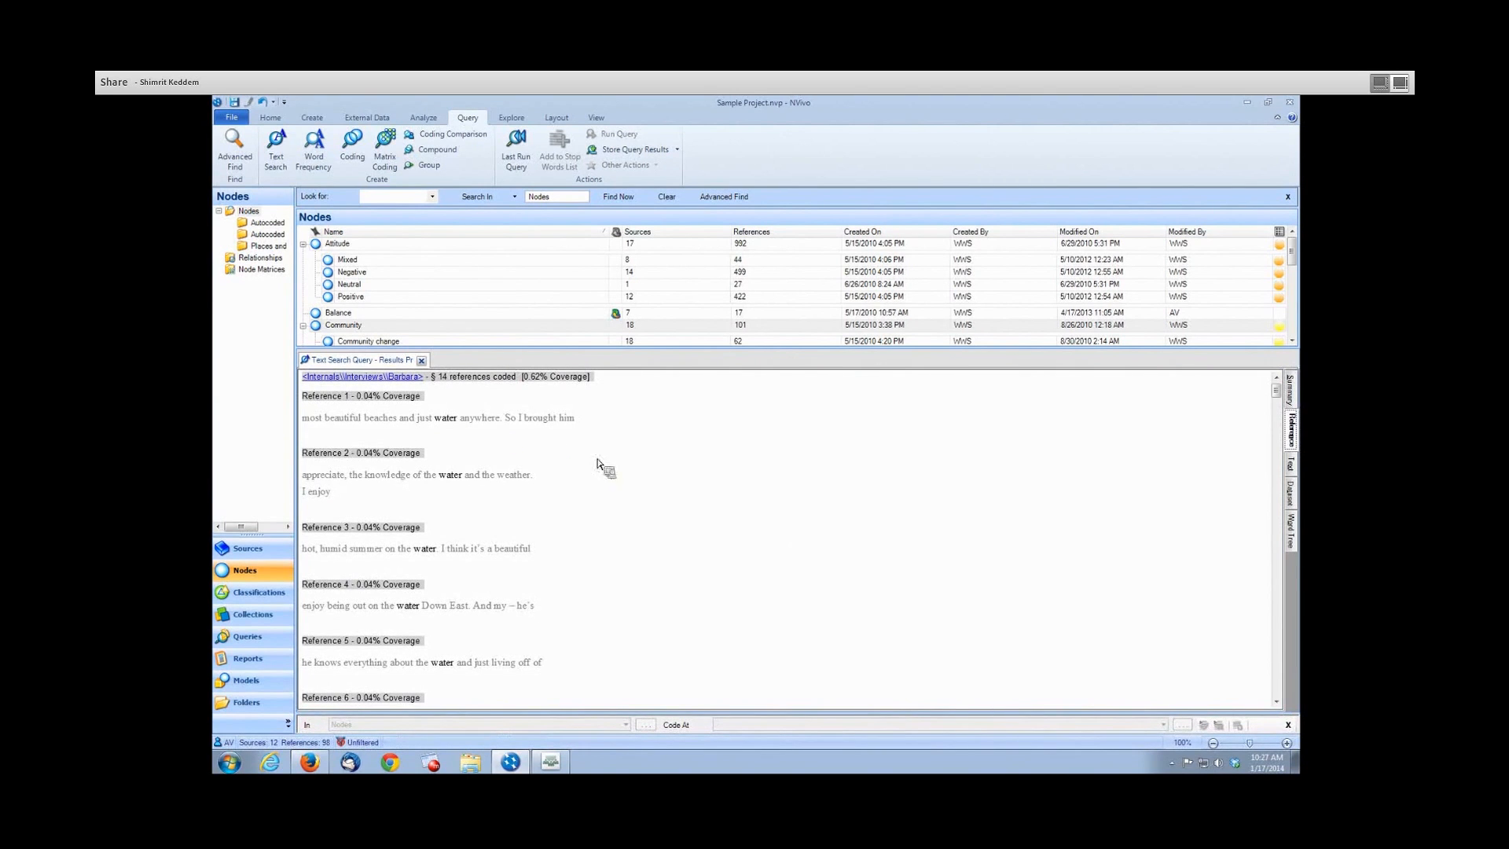
pyautogui.click(690, 494)
pyautogui.scroll(-1, 691, 494)
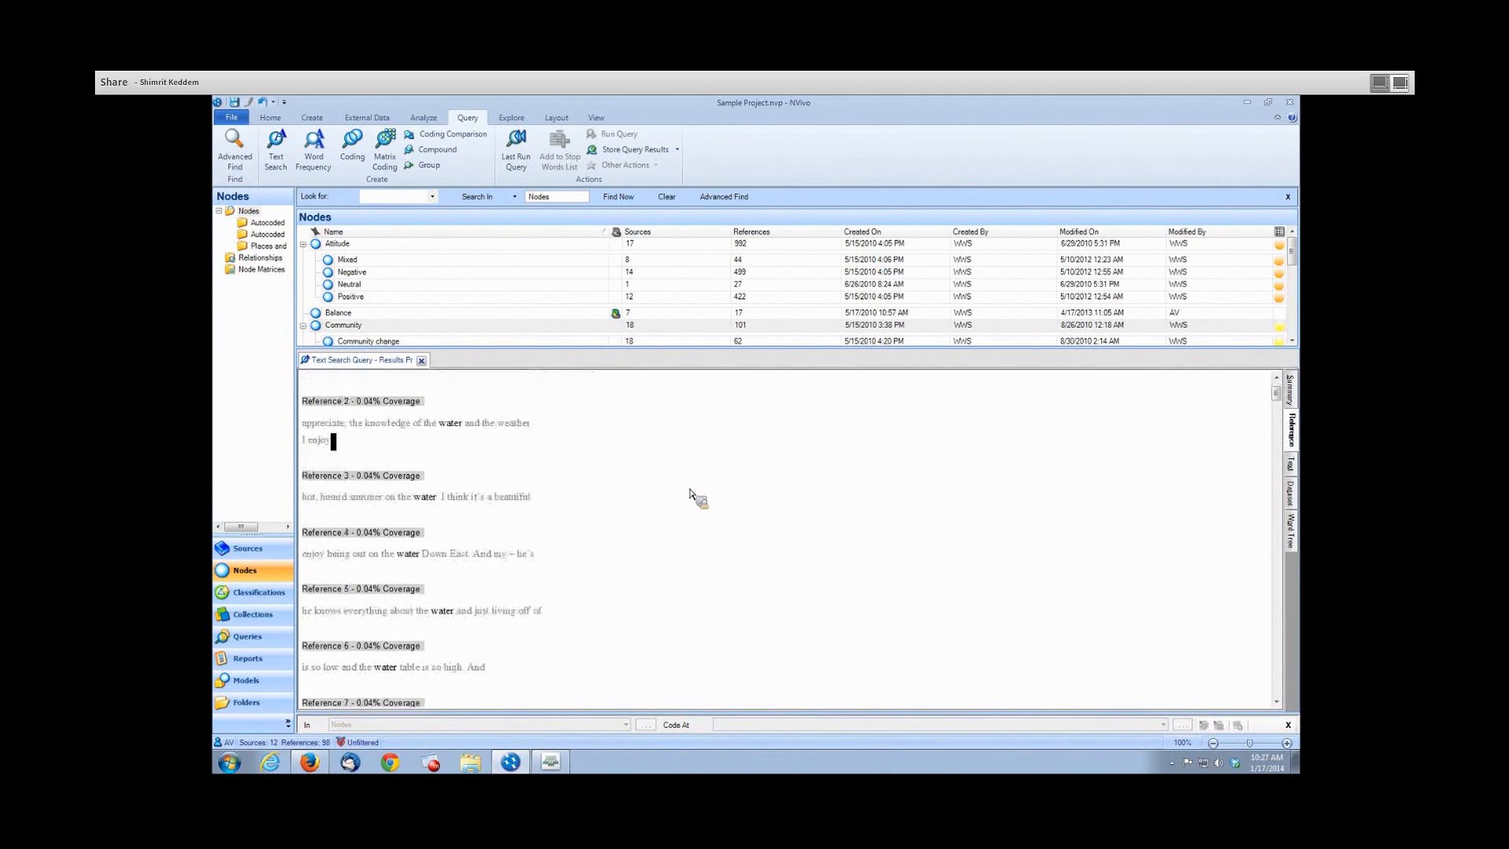
pyautogui.scroll(-6, 690, 494)
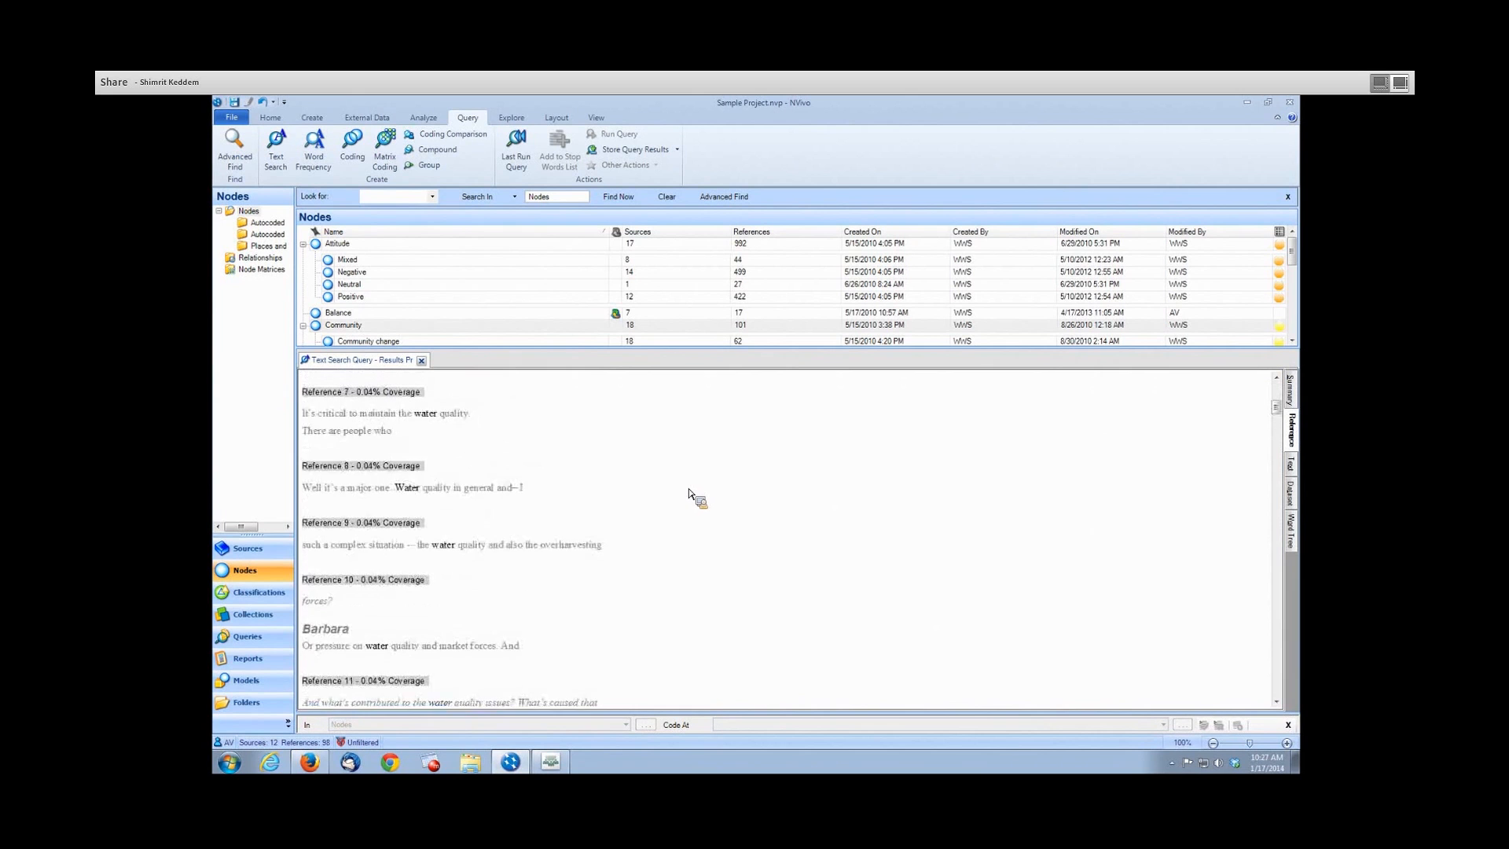
pyautogui.scroll(-3, 691, 494)
pyautogui.scroll(-3, 680, 503)
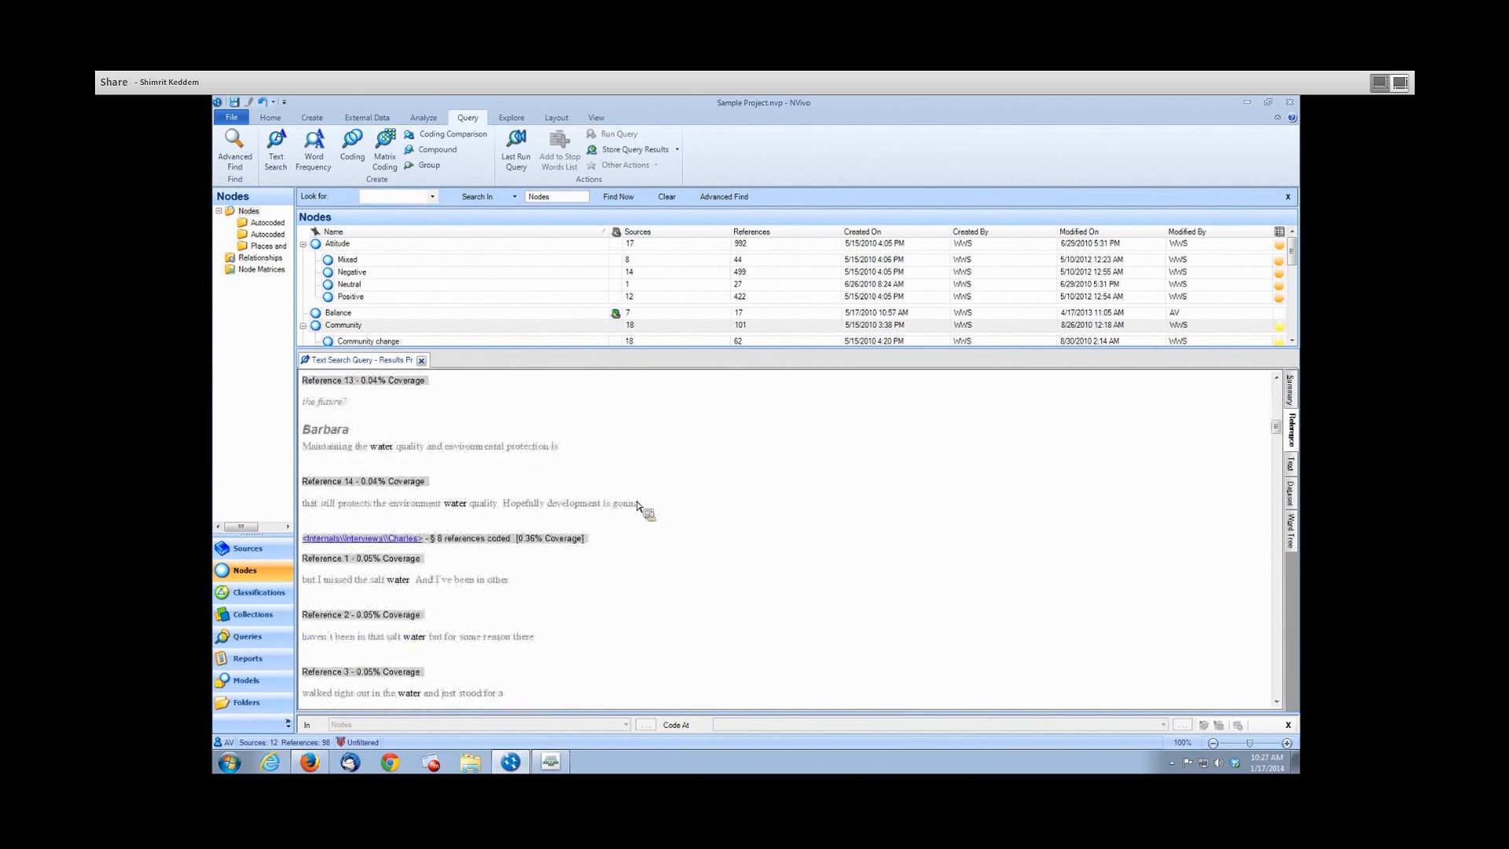
# Open the second interview from its source link, check the highlighted "water" passages, and return to the text search results.
pyautogui.click(403, 540)
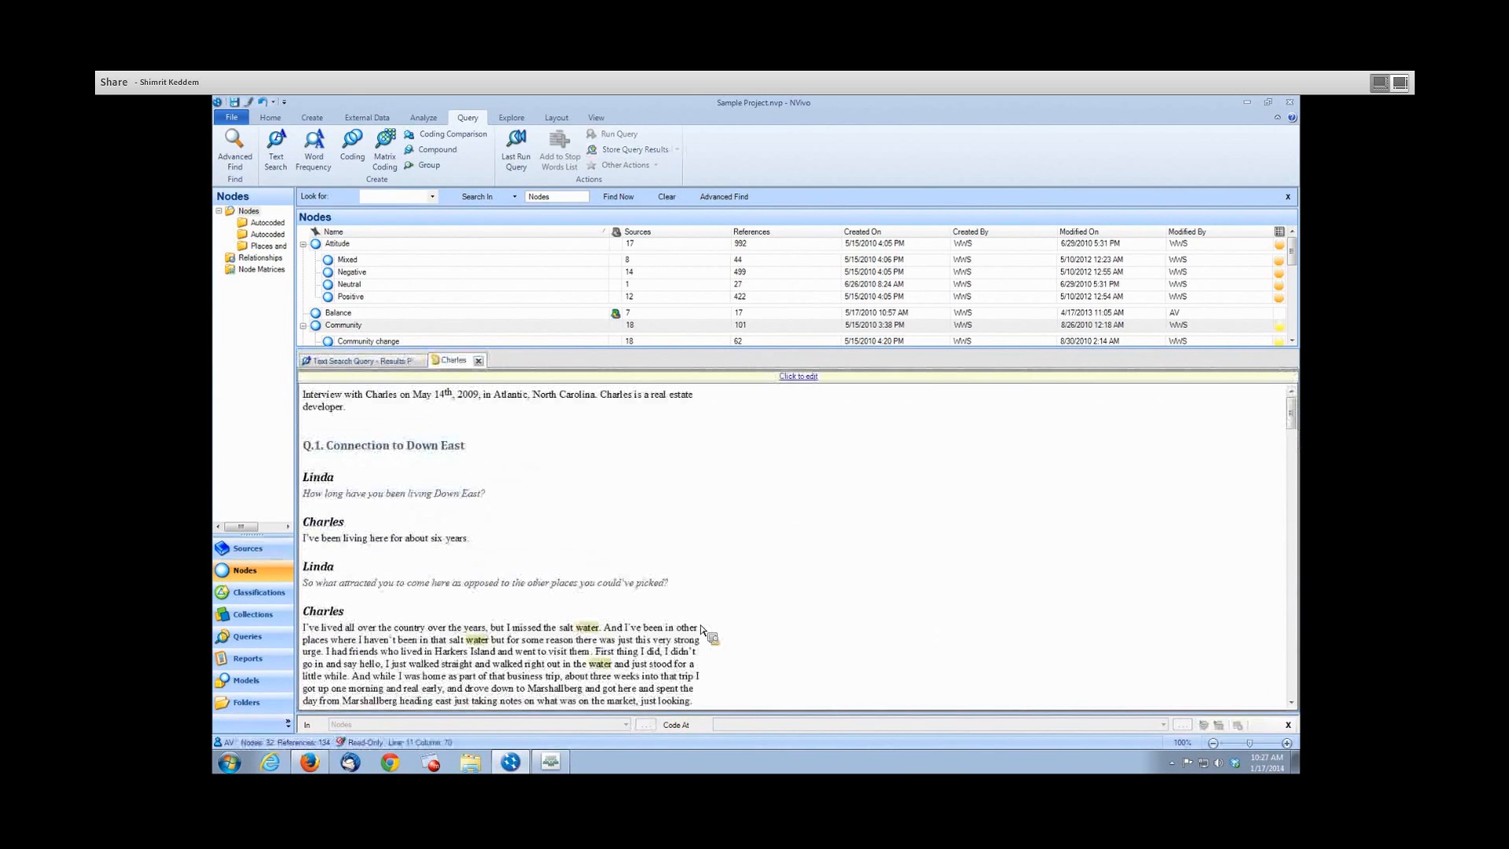
pyautogui.scroll(-2, 699, 621)
pyautogui.scroll(1, 695, 613)
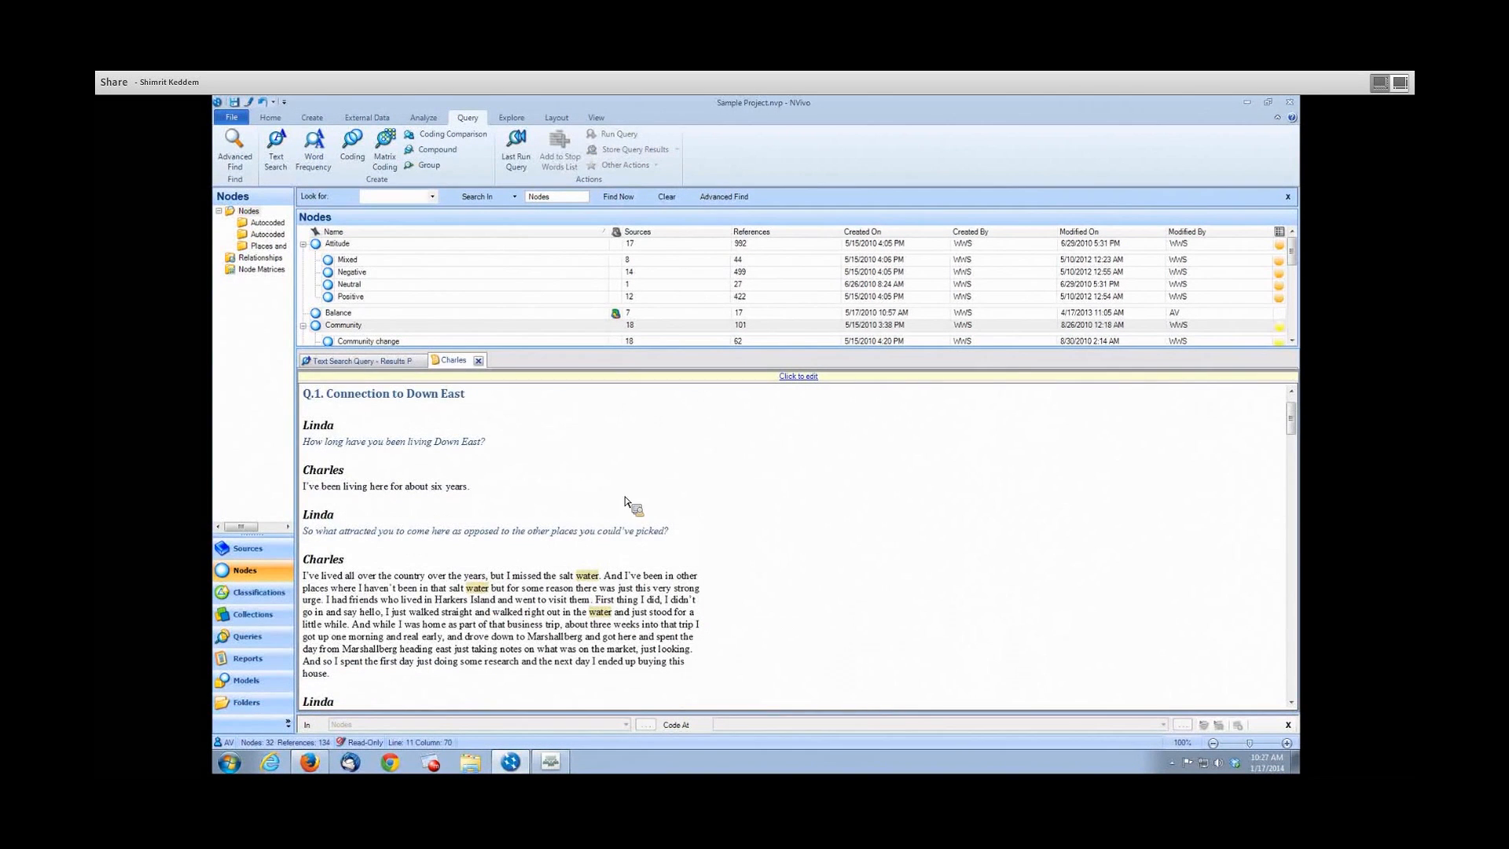
pyautogui.click(369, 360)
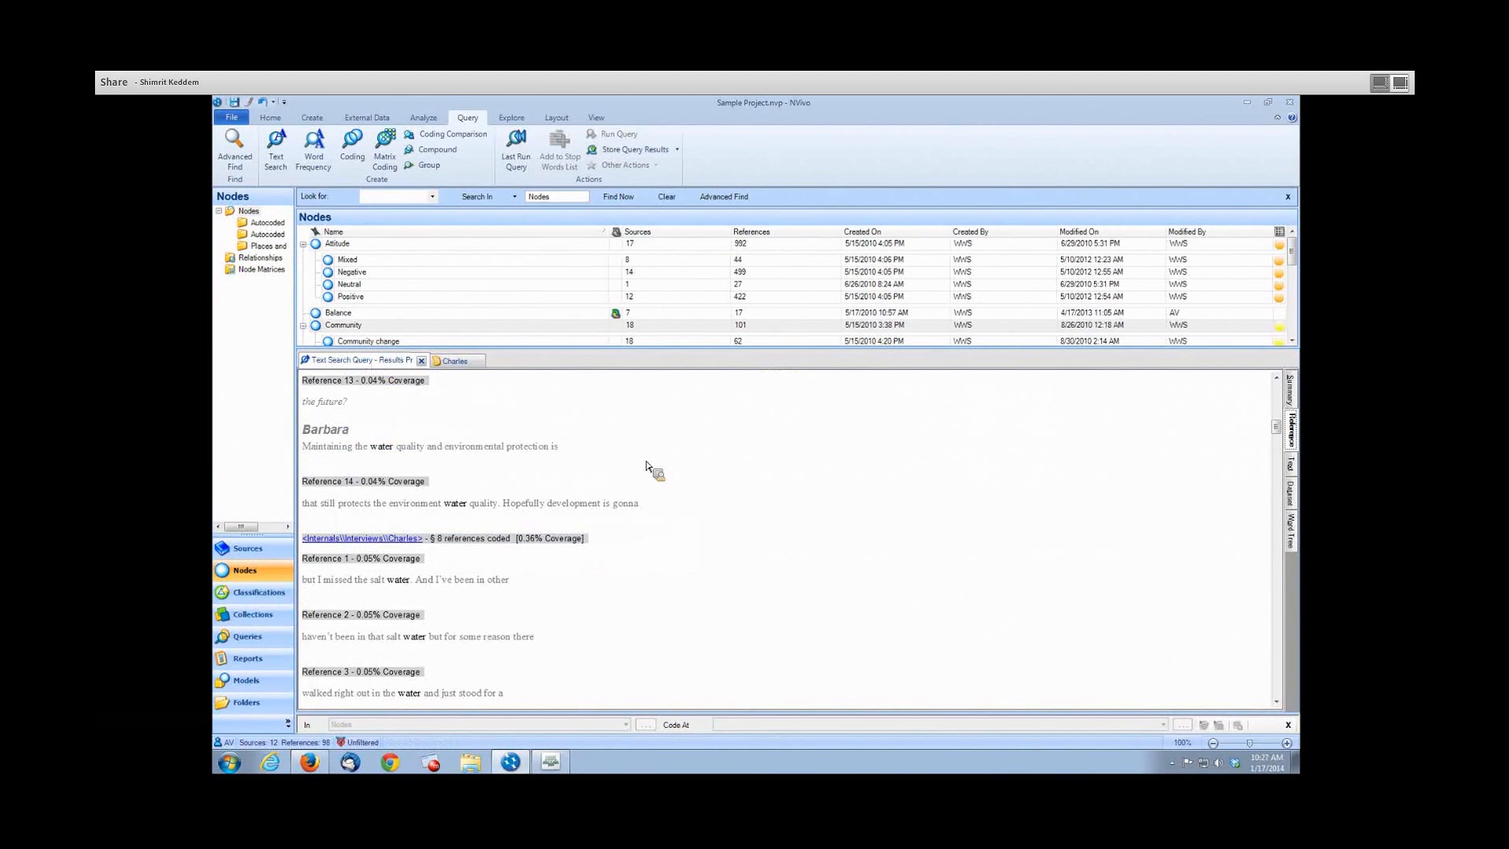
# View the "water" results by text document and examine the references for the second and third interviews.
pyautogui.click(1293, 468)
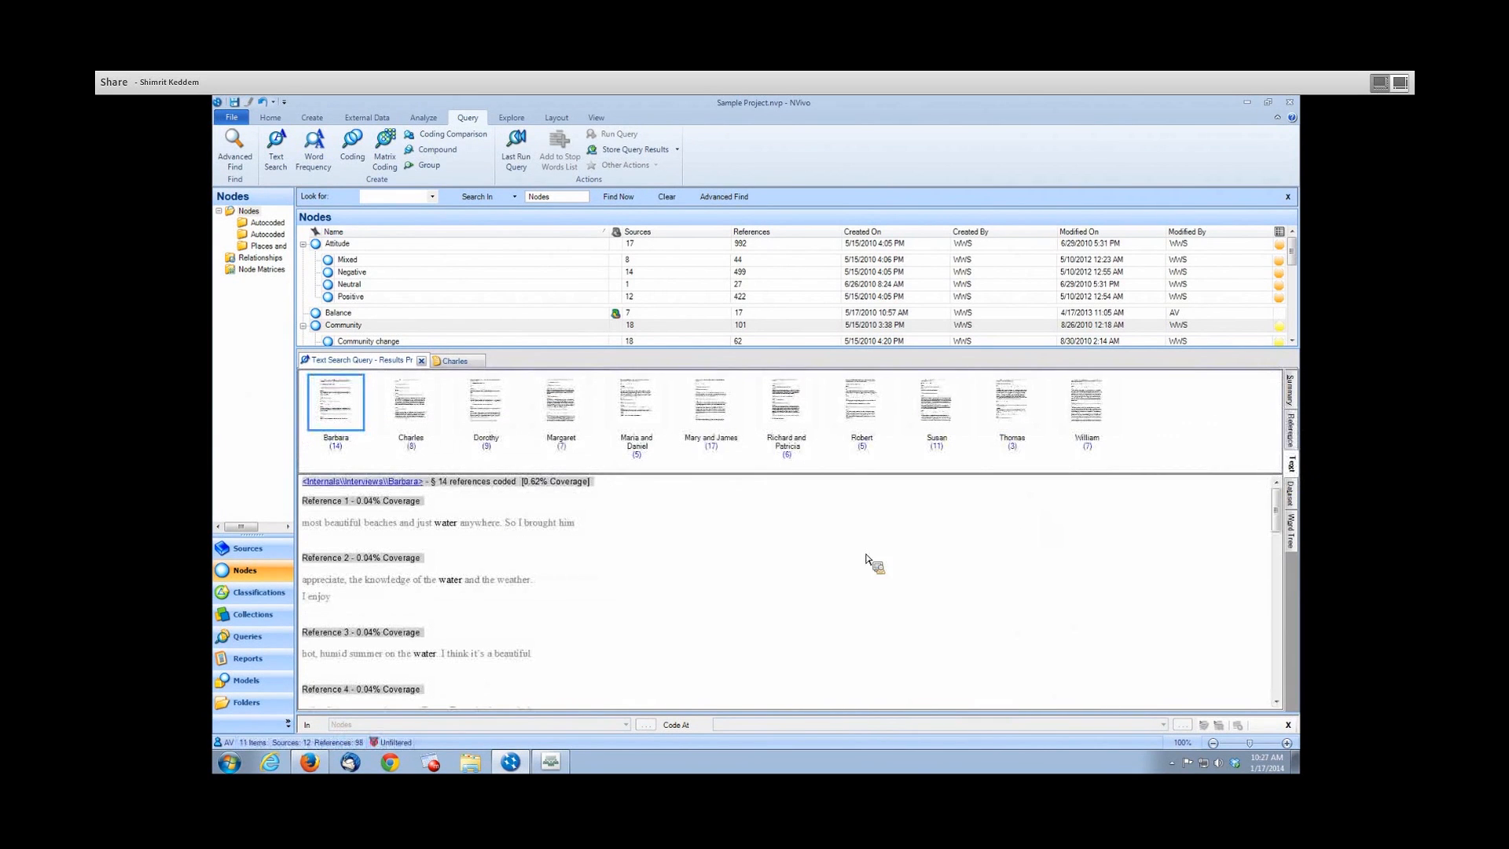
pyautogui.click(428, 426)
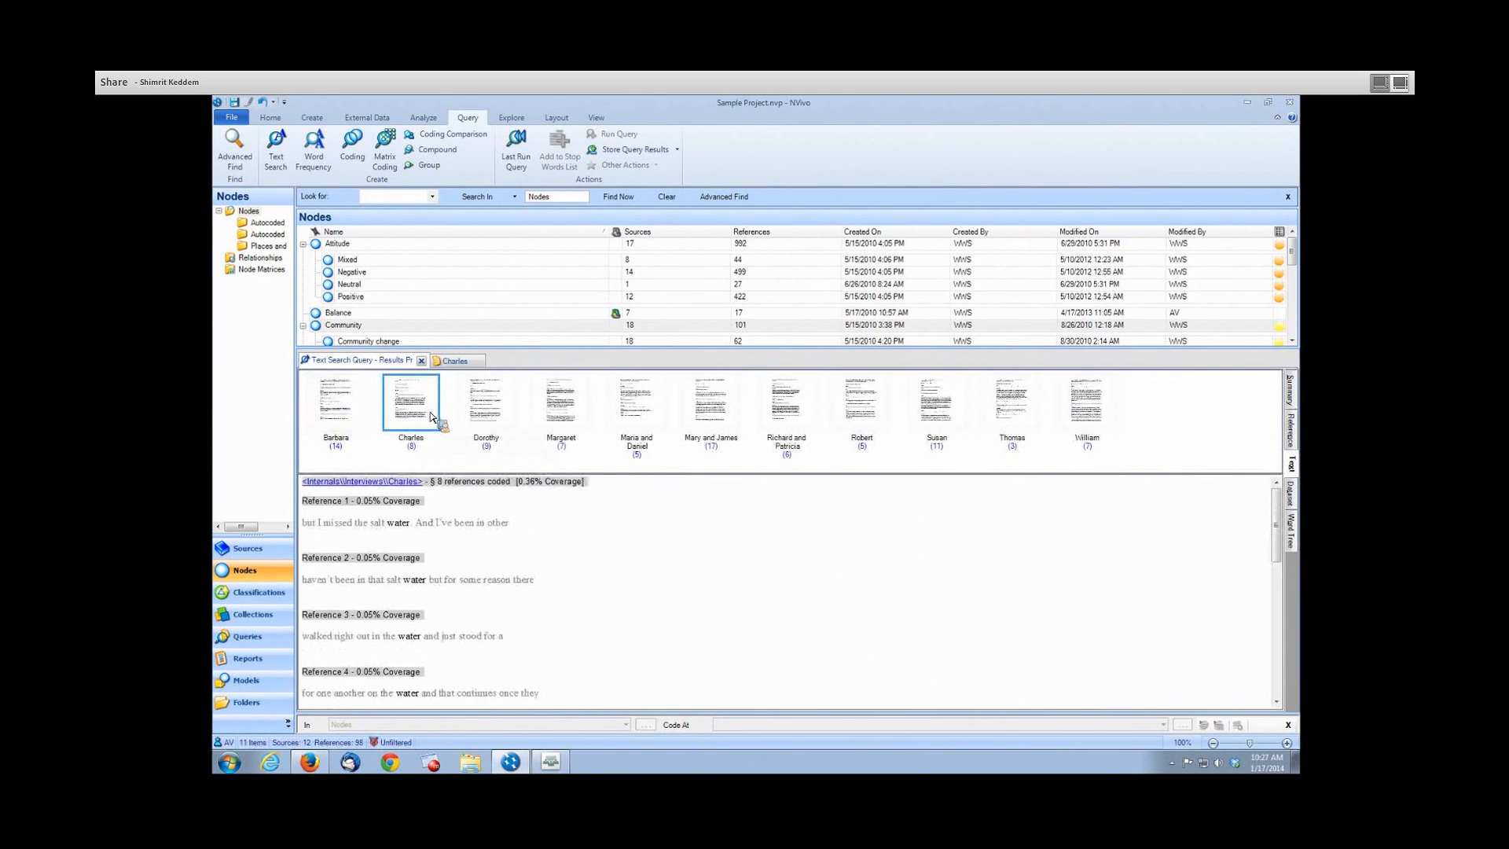
pyautogui.click(520, 418)
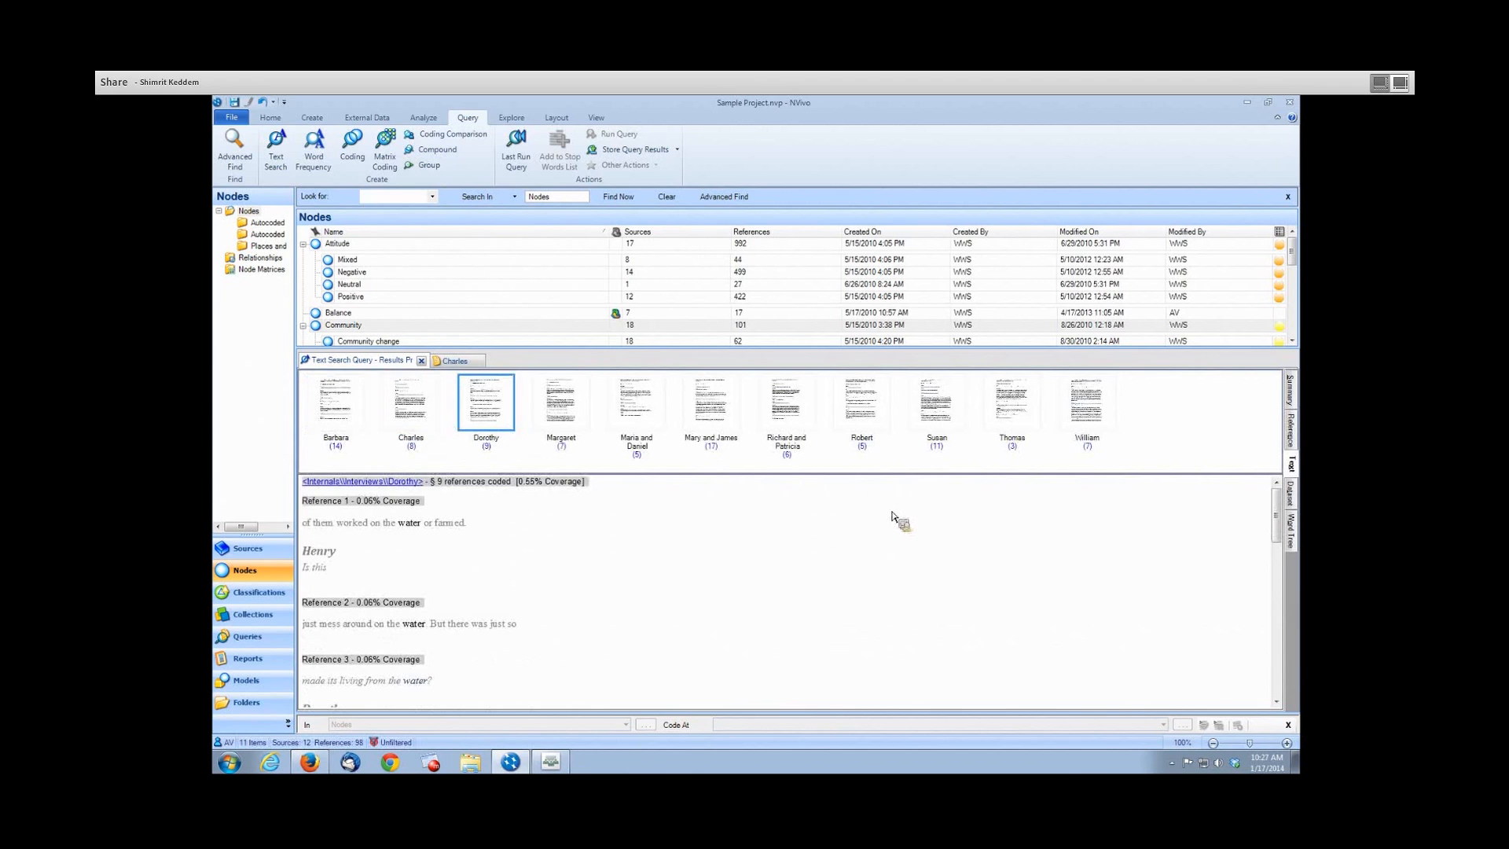
# Open the CarteretCounty on Twitter dataset from the dataset results, examine its tweet columns, and return to the search results.
pyautogui.click(1290, 503)
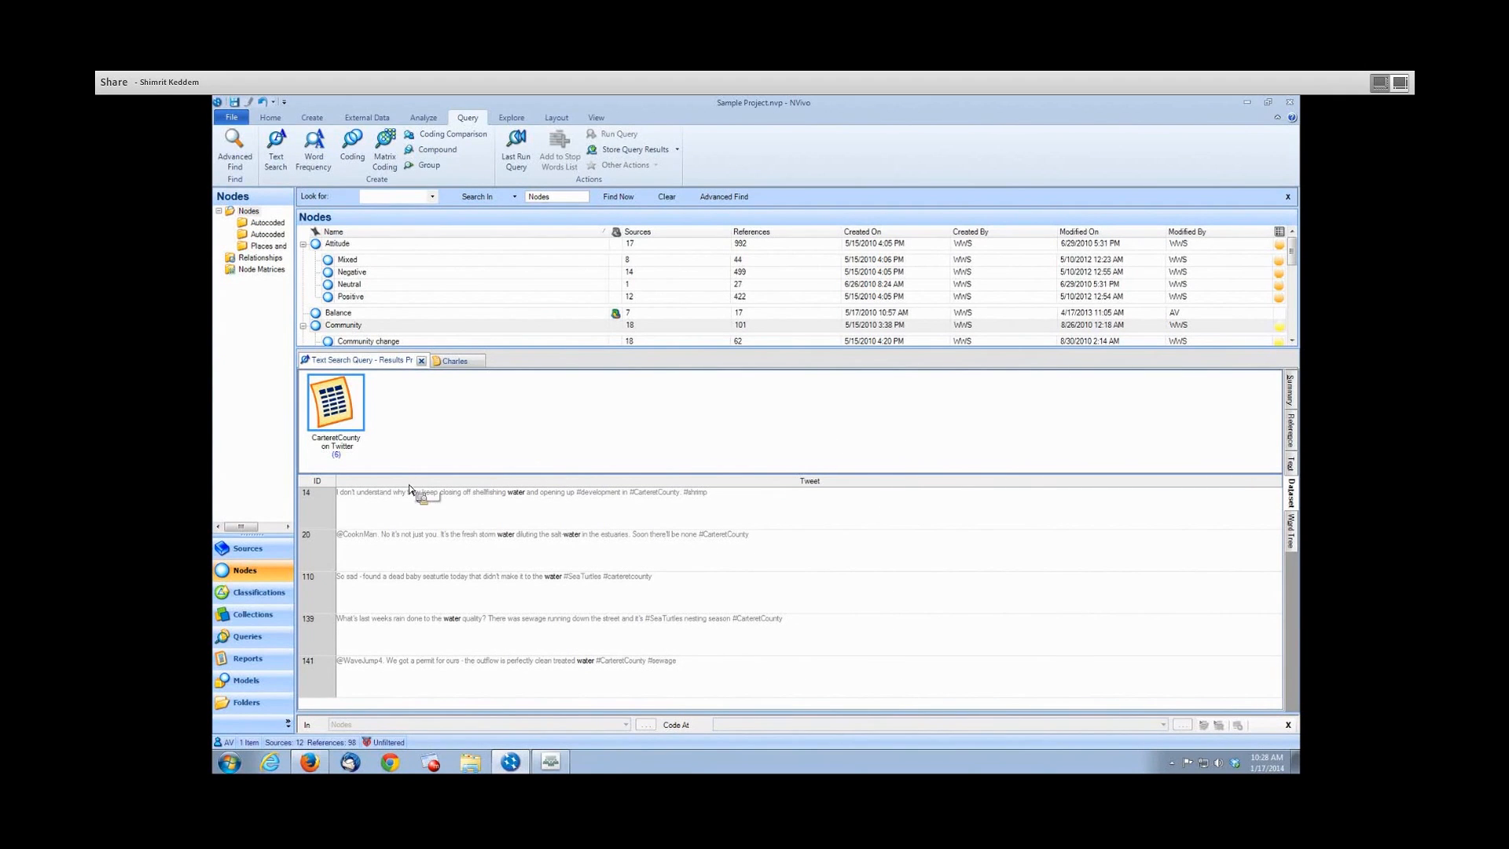
pyautogui.moveTo(417, 474); pyautogui.dragTo(341, 407)
pyautogui.doubleClick(342, 407)
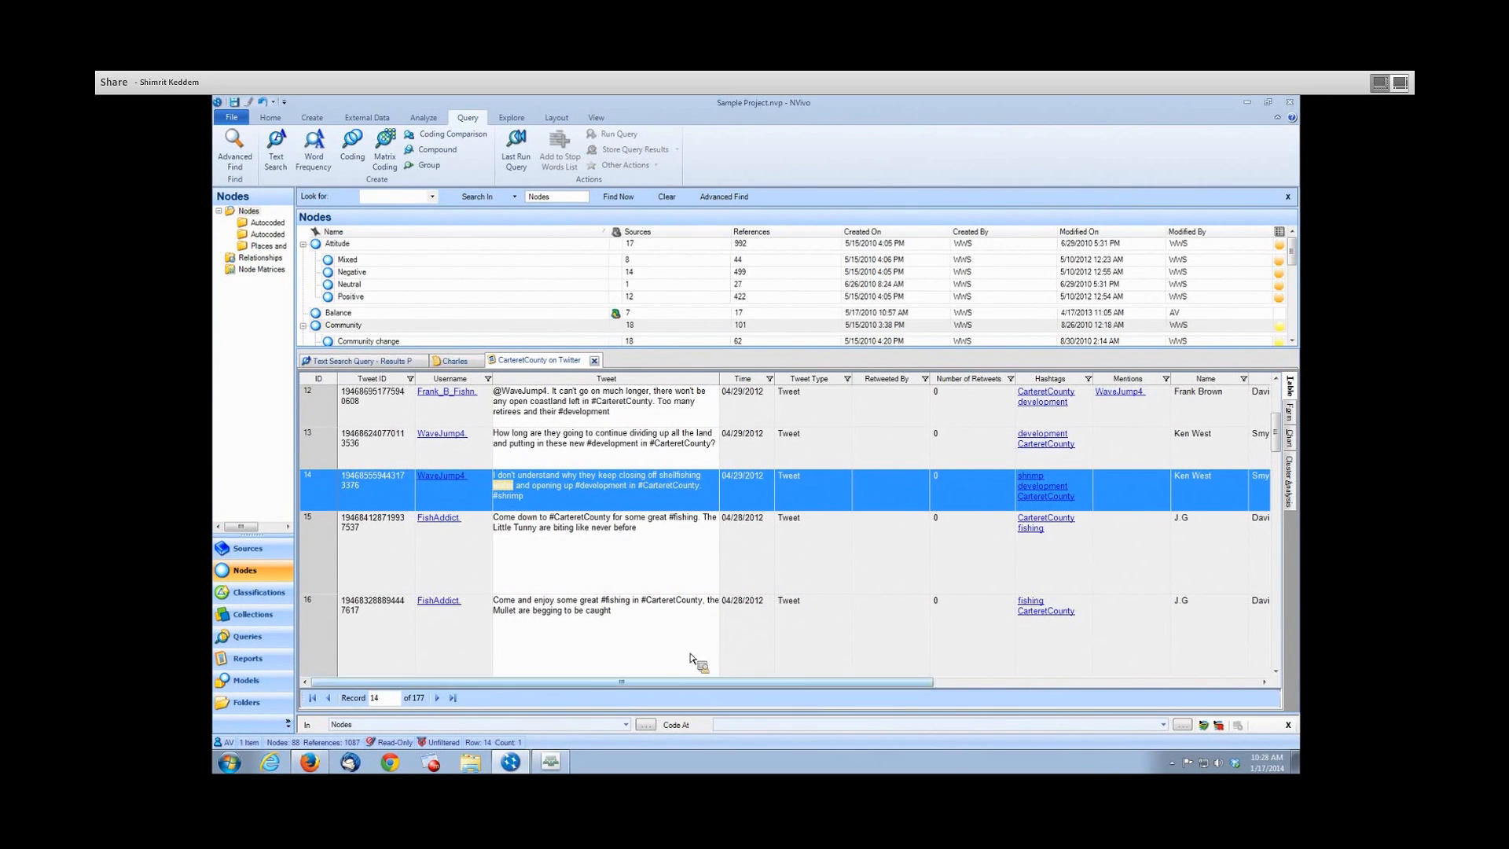
pyautogui.moveTo(809, 683); pyautogui.dragTo(1171, 692)
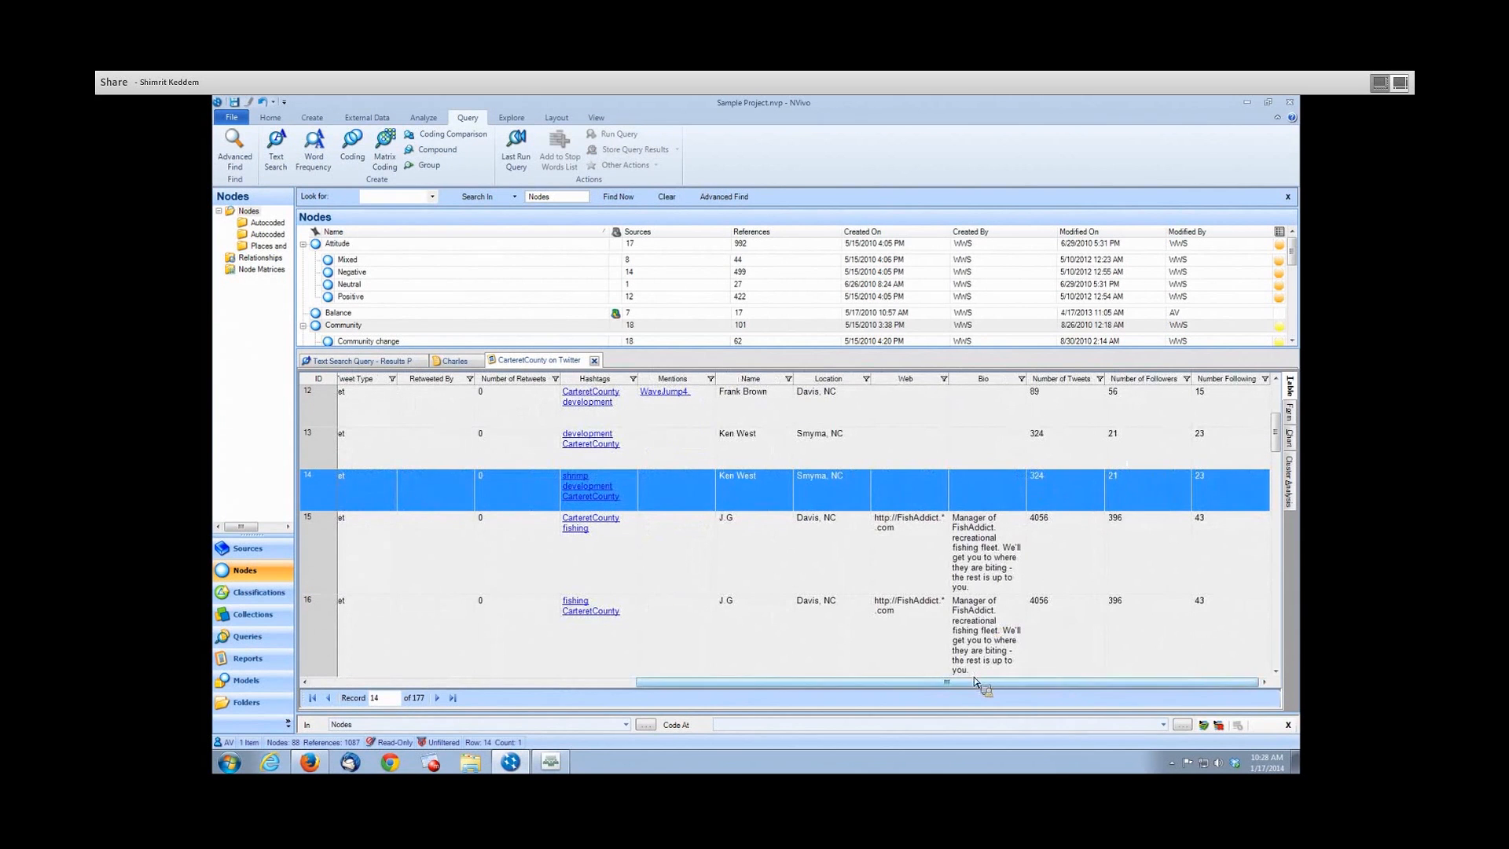
pyautogui.moveTo(977, 687); pyautogui.dragTo(643, 682)
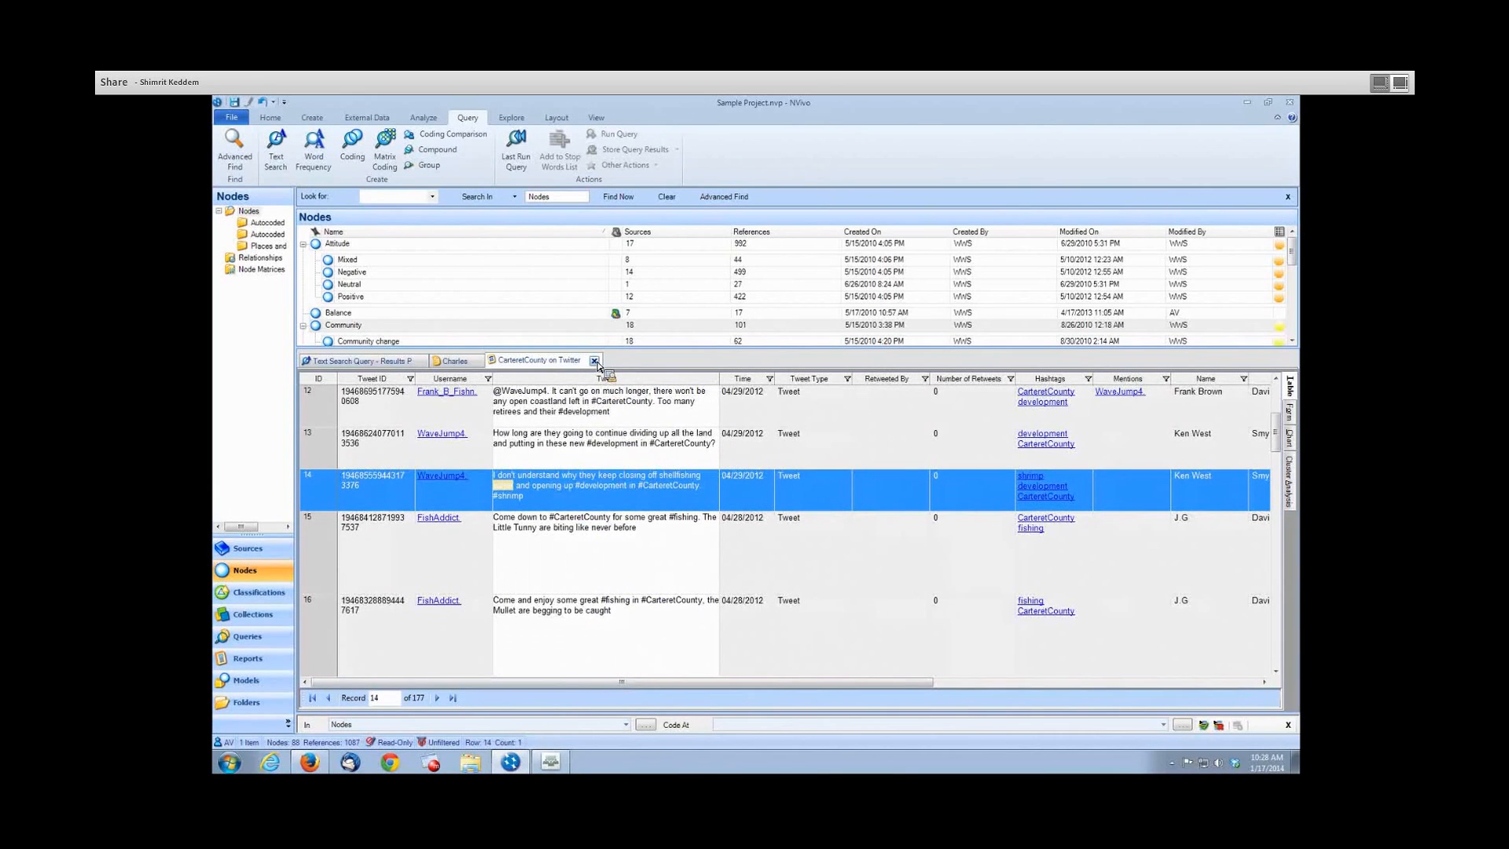
pyautogui.click(369, 361)
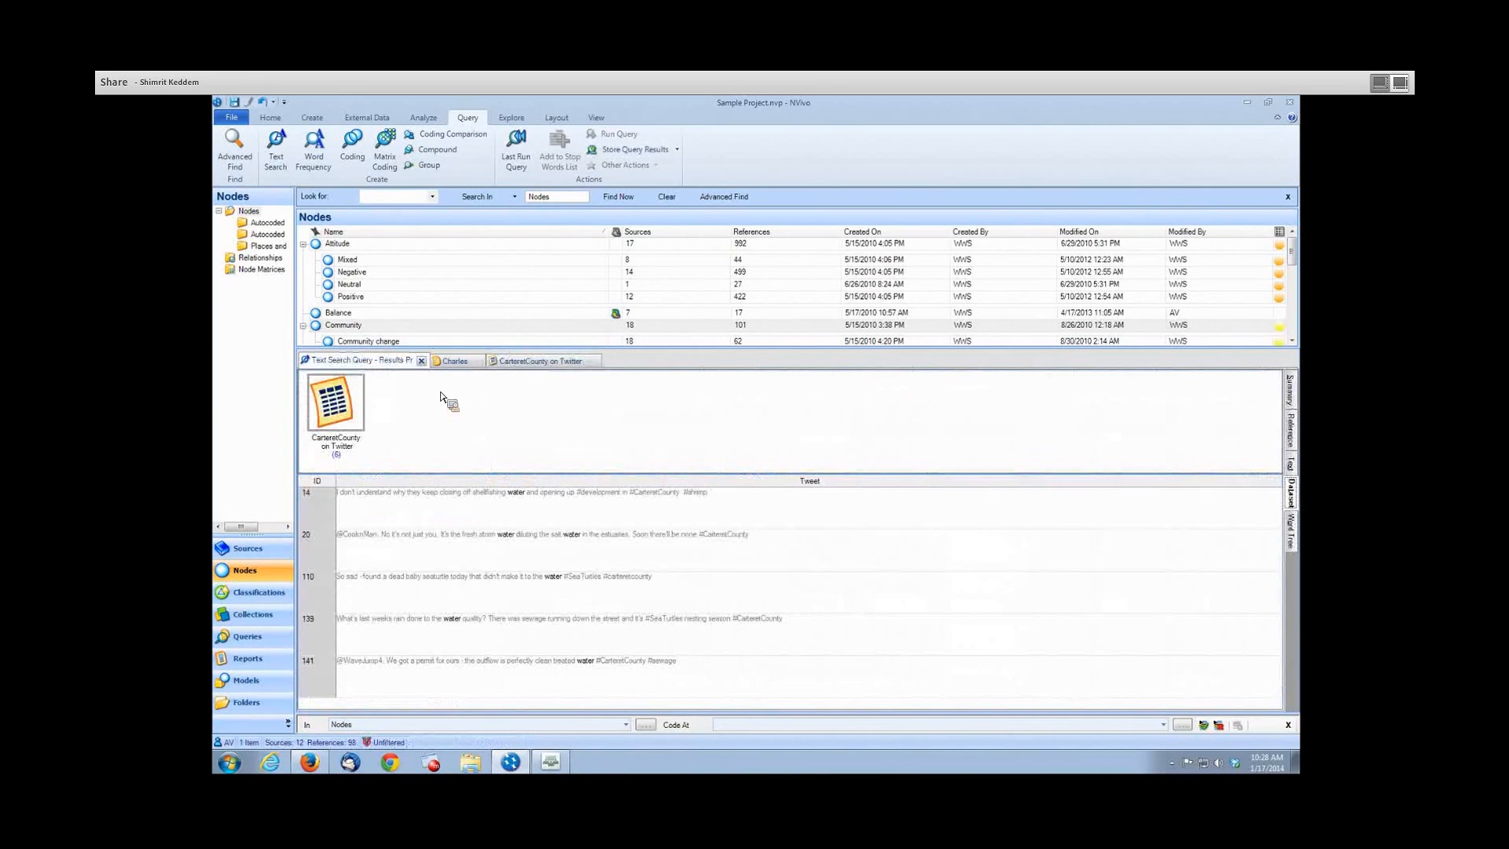
# Examine the word tree for "water" at different zoom levels, highlighting the "appreciate, the knowledge" branch.
pyautogui.click(1291, 540)
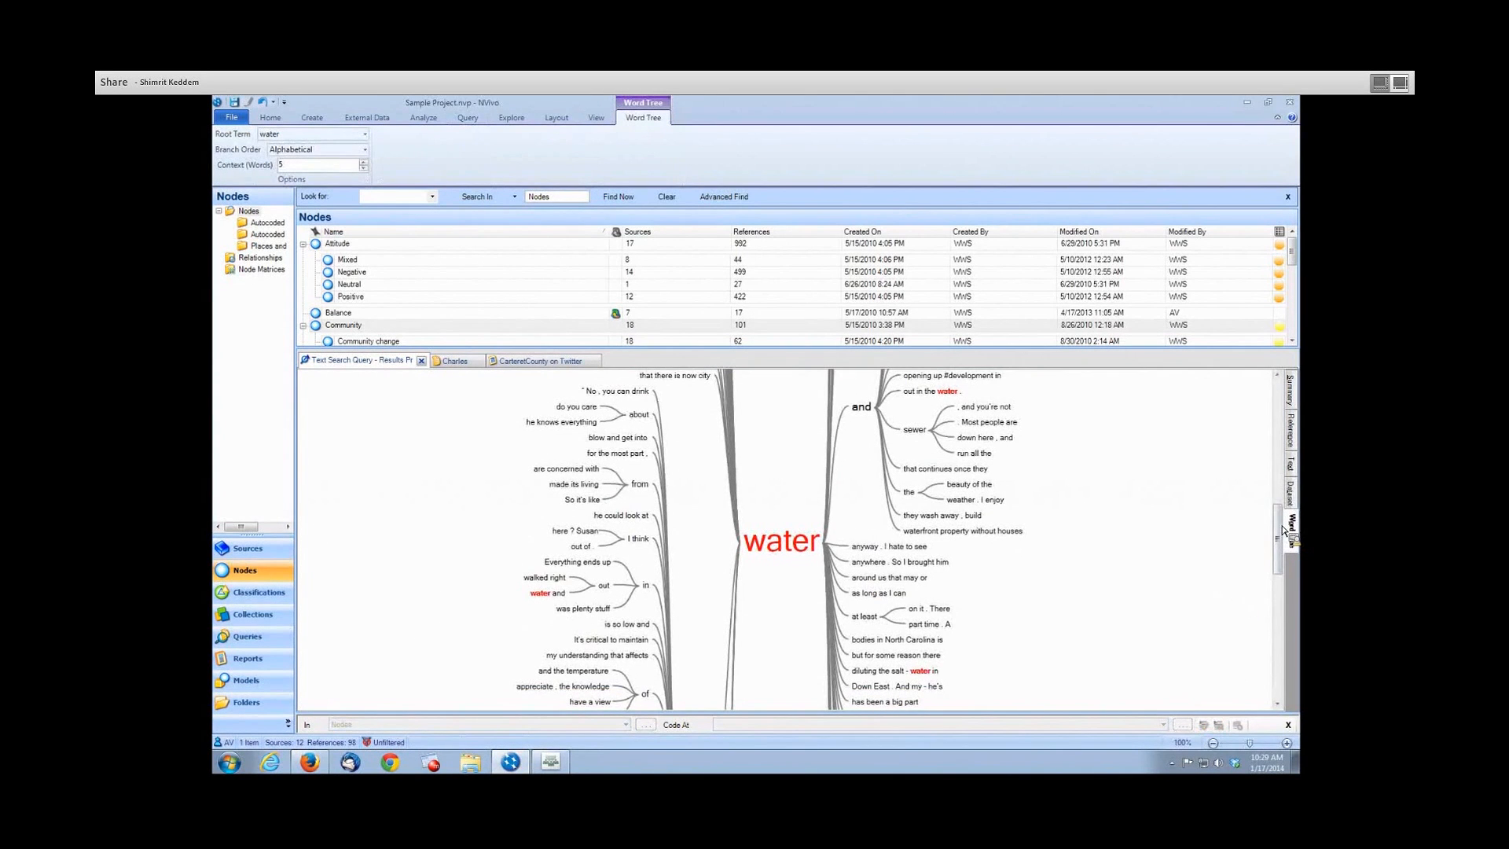
pyautogui.click(1214, 744)
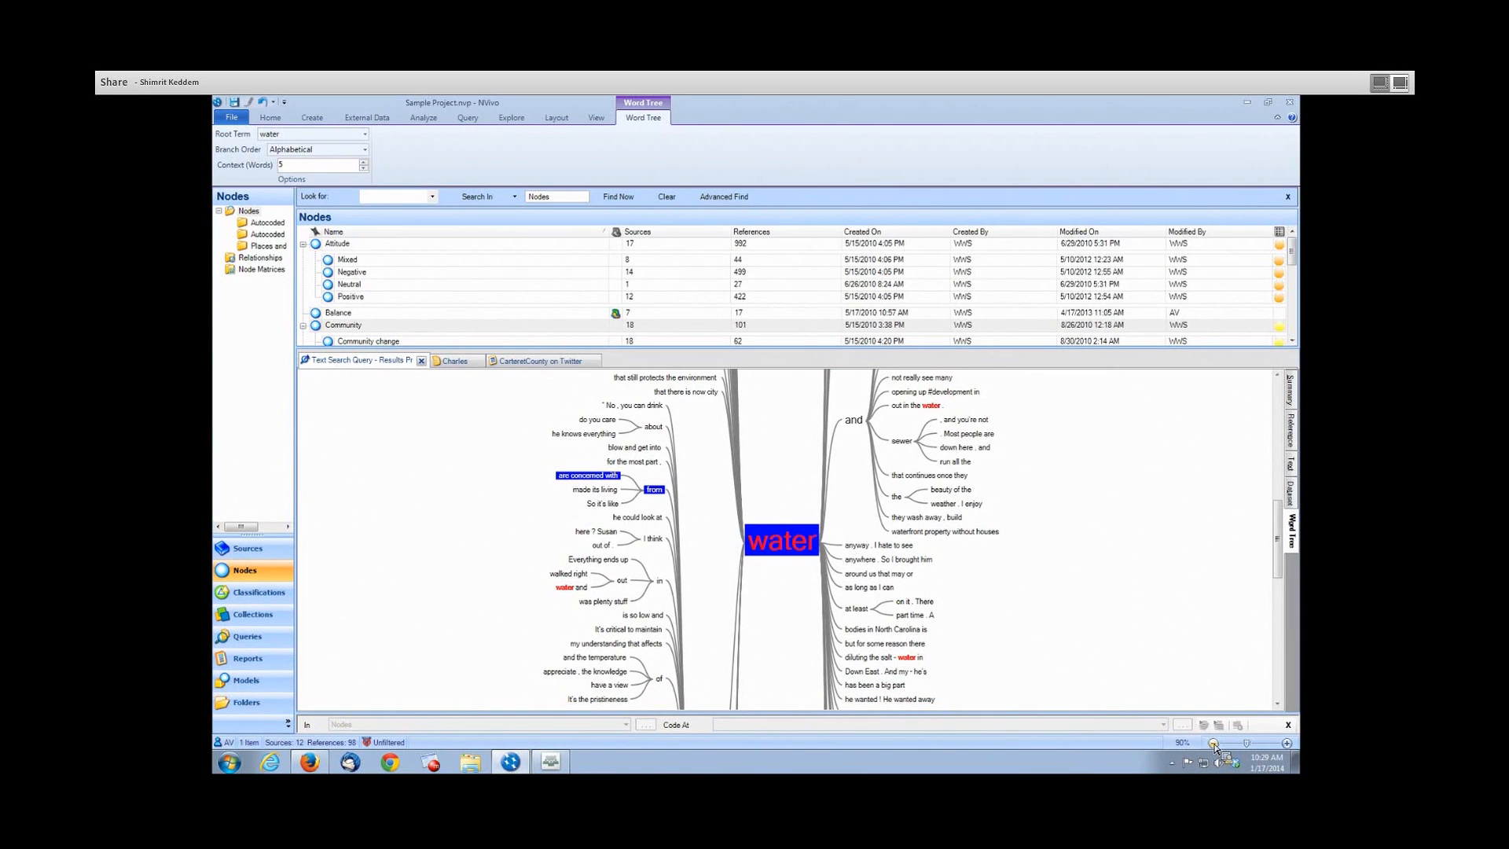
pyautogui.click(1214, 743)
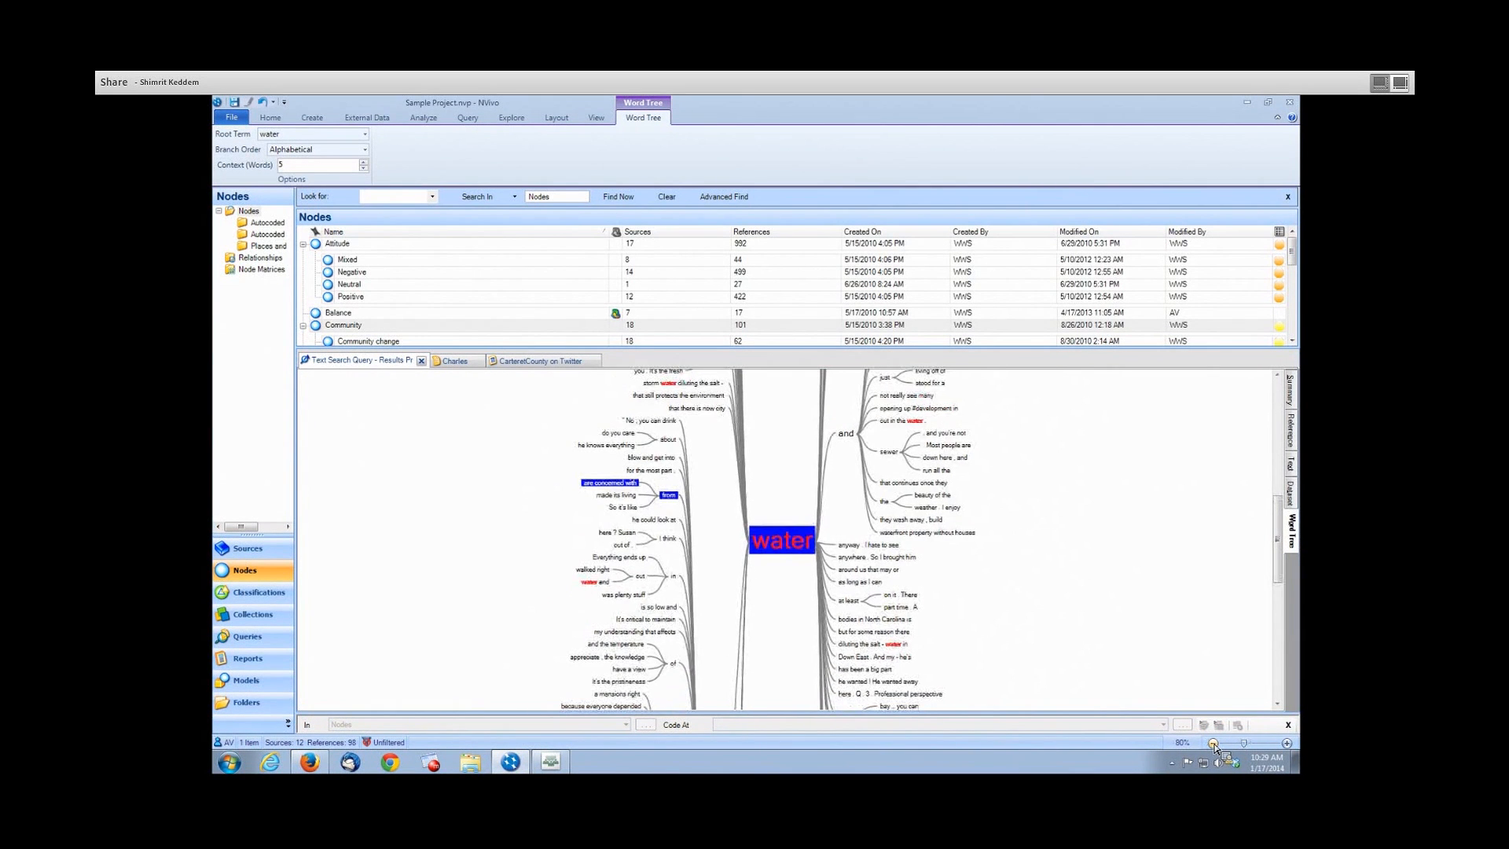
pyautogui.click(1213, 744)
pyautogui.click(1213, 744)
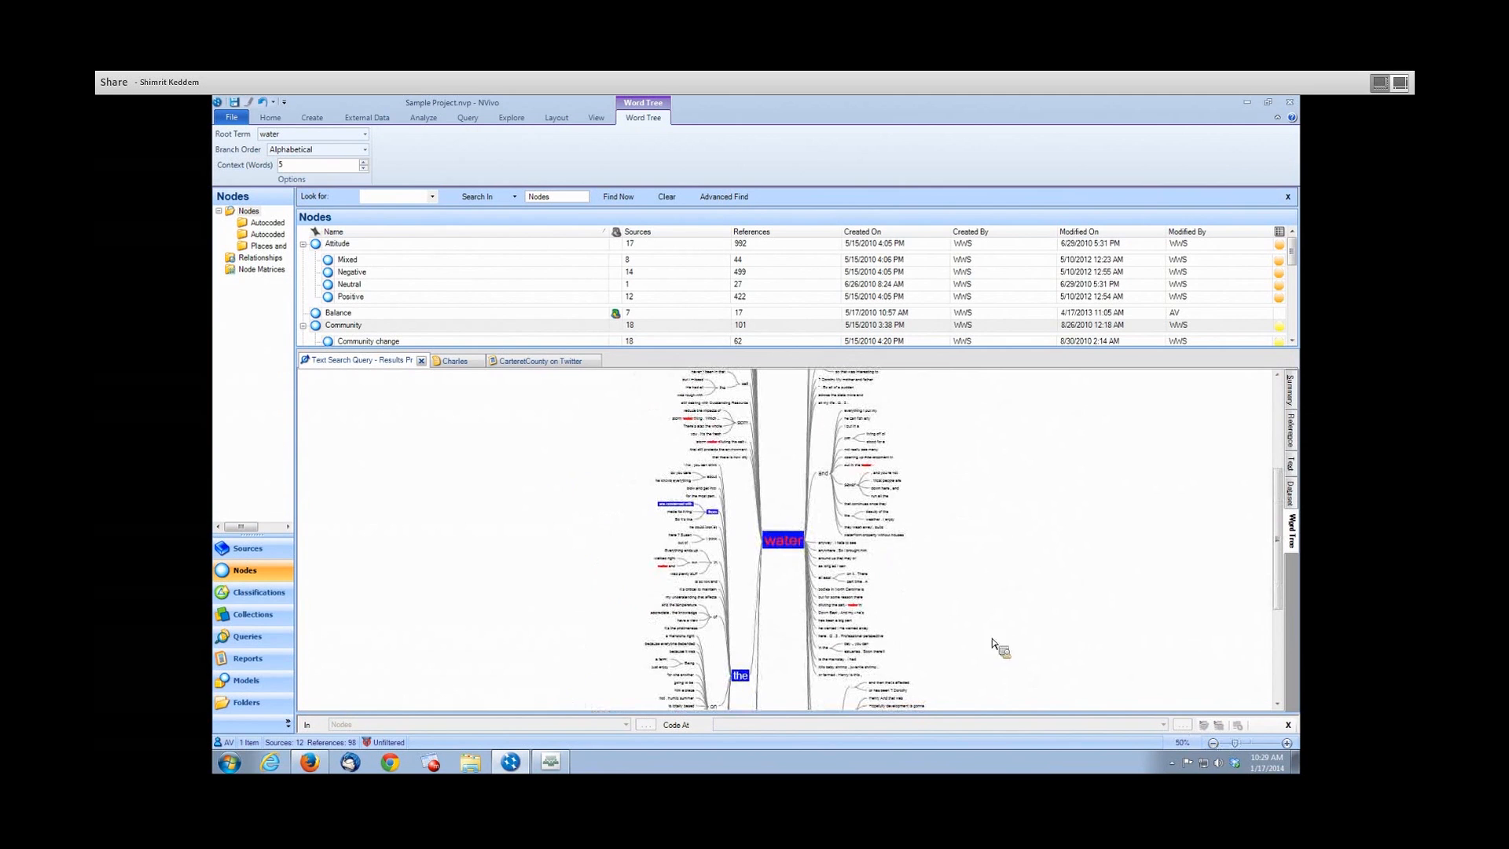
pyautogui.click(676, 615)
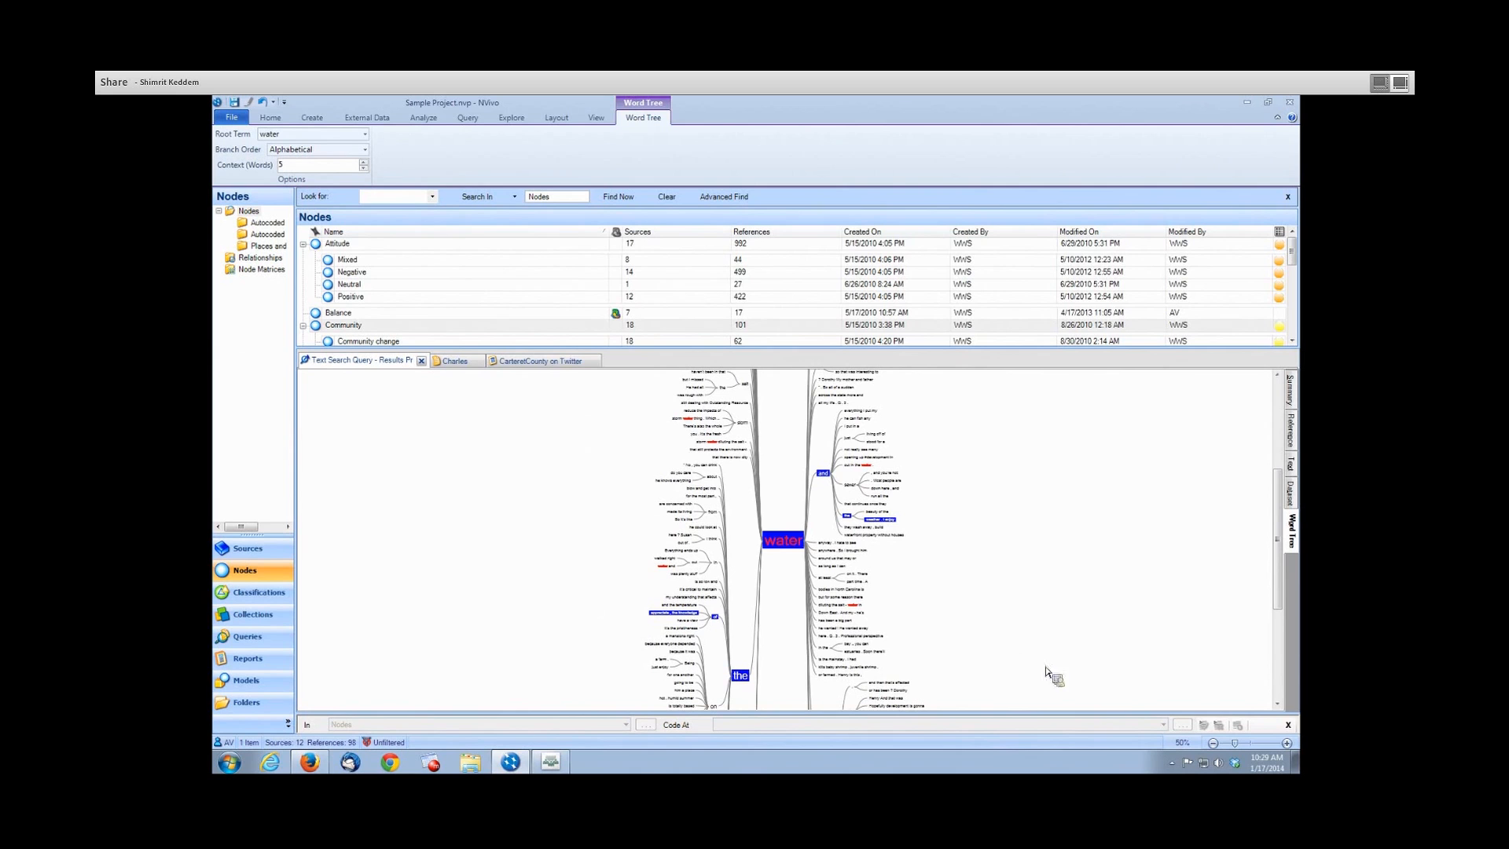
pyautogui.click(1294, 742)
pyautogui.click(1401, 735)
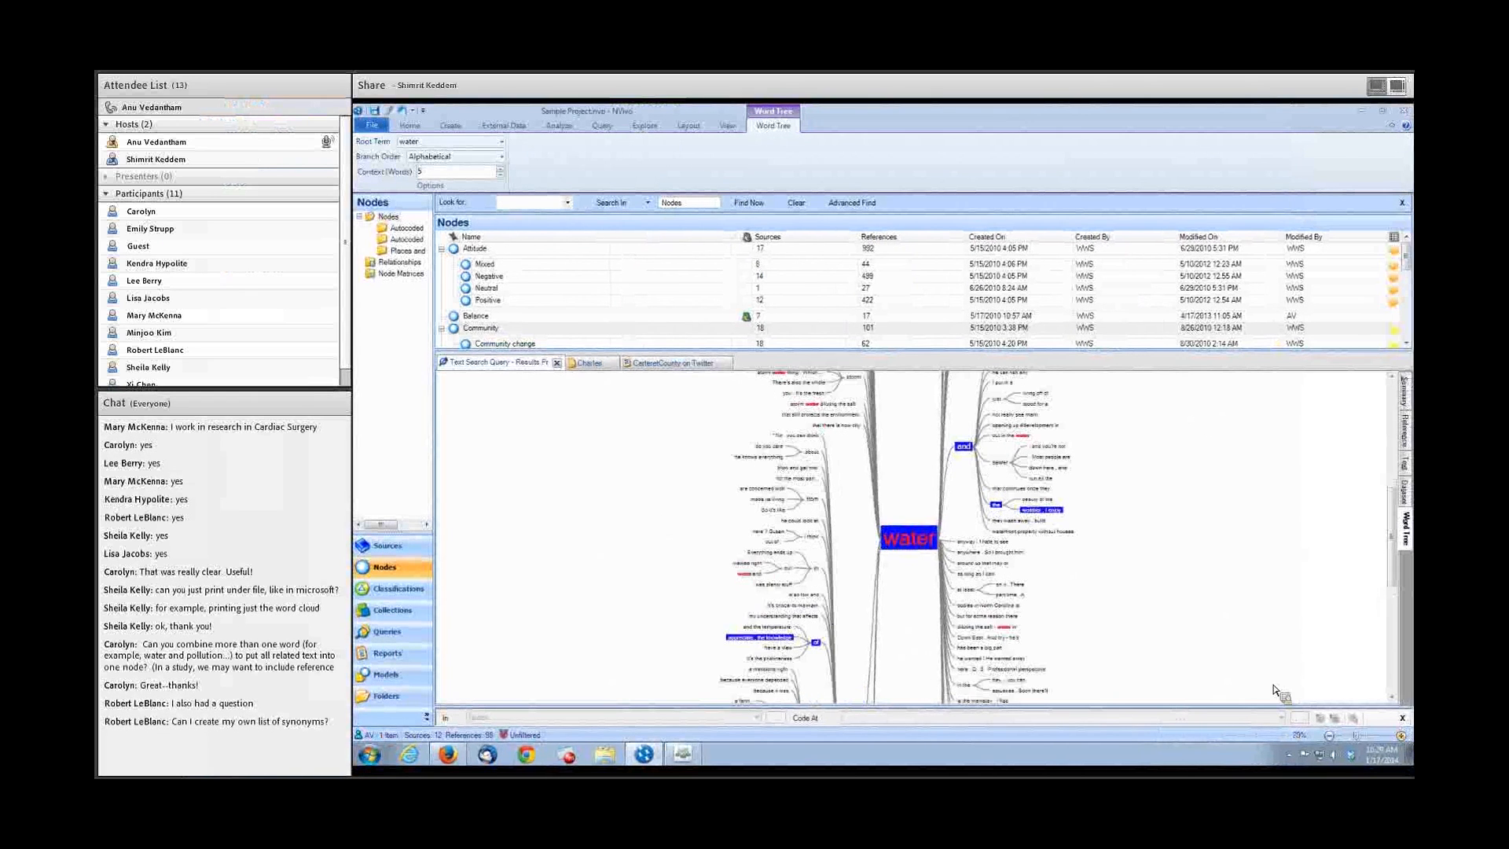
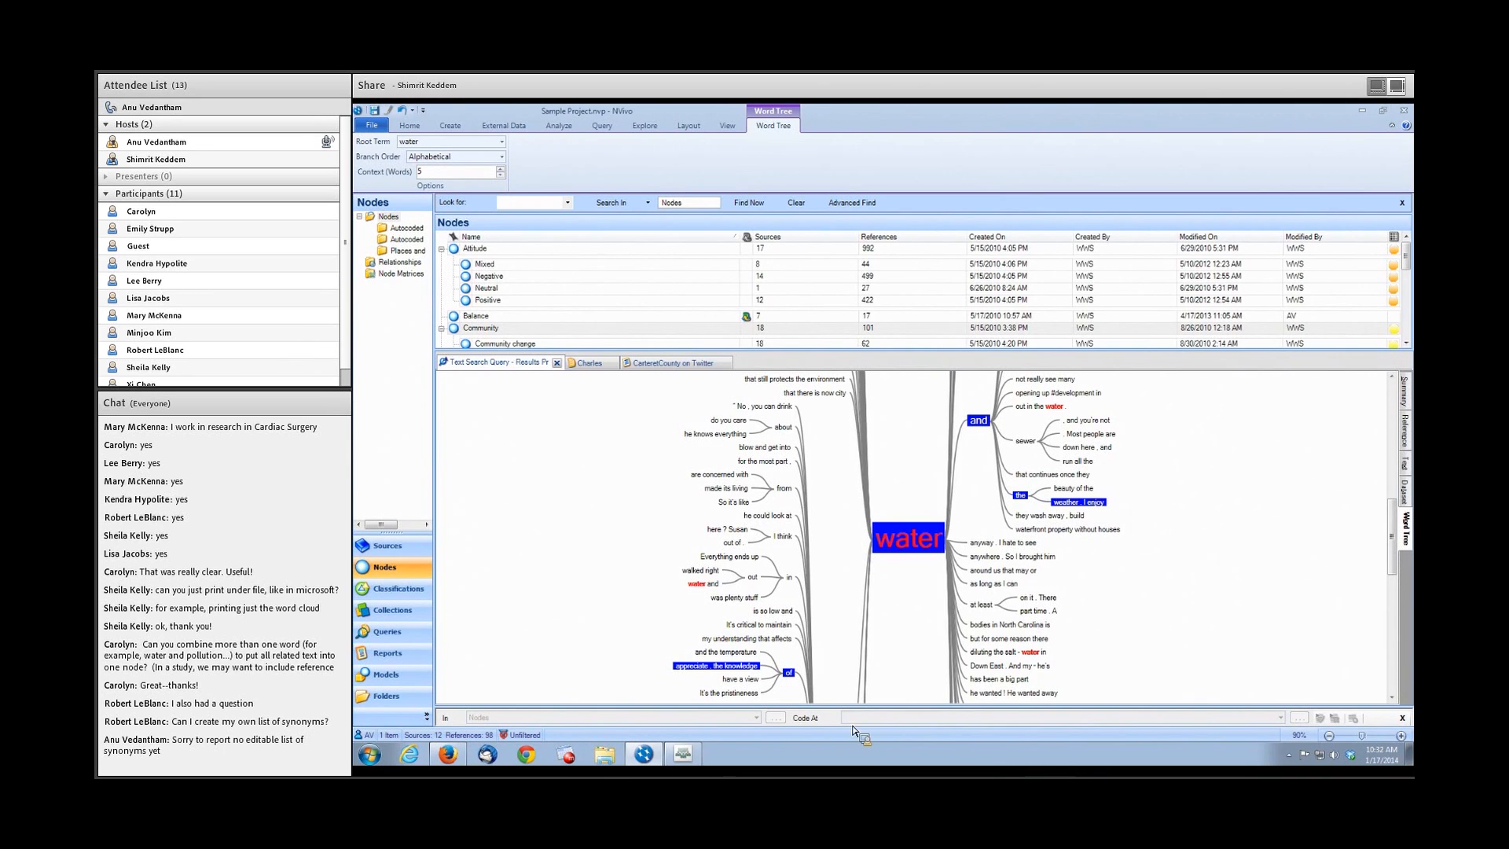
# Close the CarteretCounty on Twitter dataset, the opened interview, and the text search results.
pyautogui.click(660, 364)
pyautogui.click(725, 362)
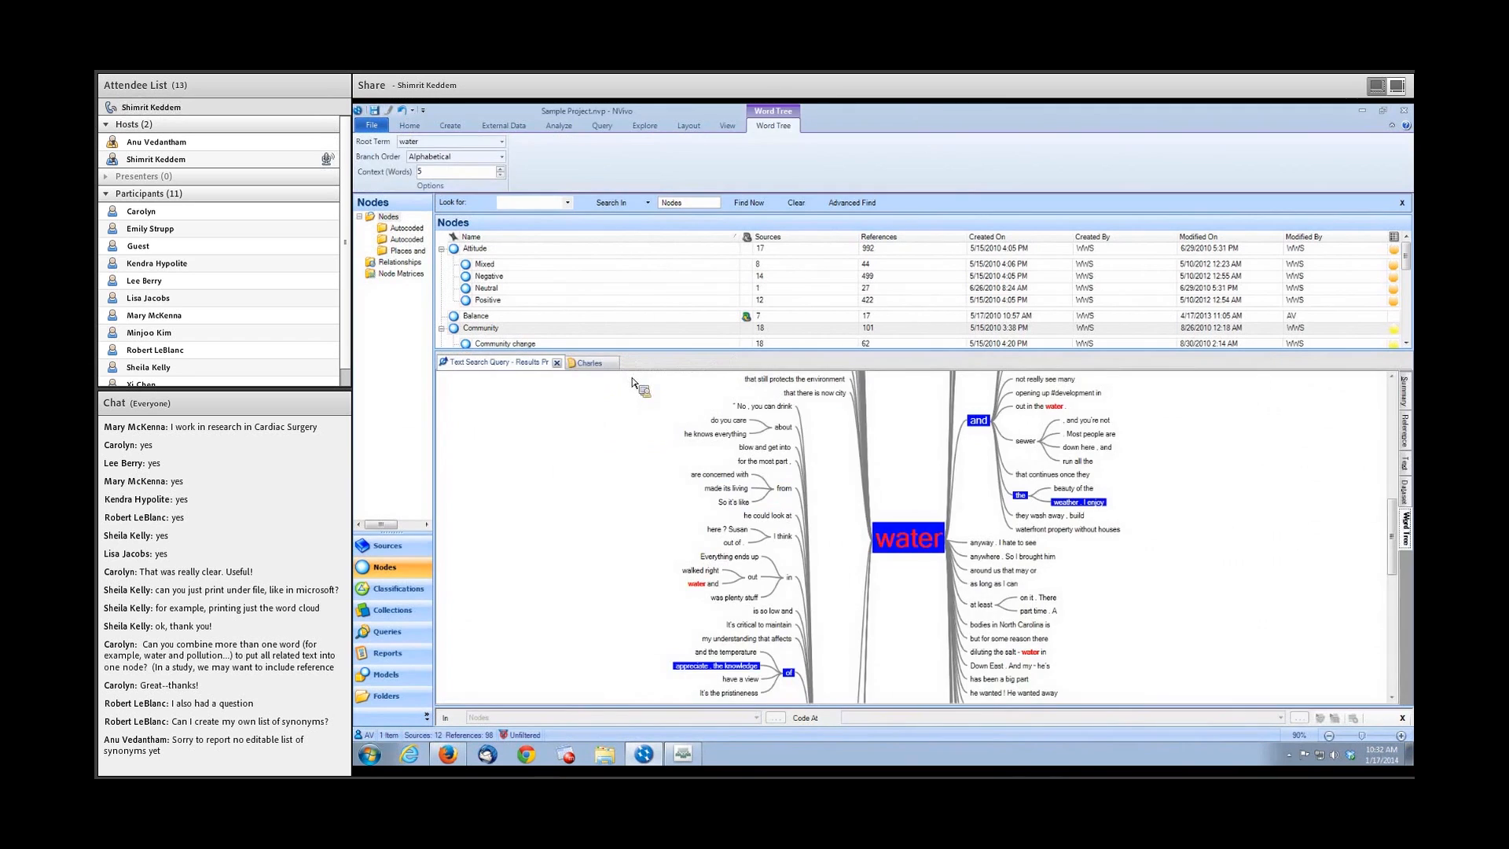
pyautogui.click(589, 363)
pyautogui.click(612, 362)
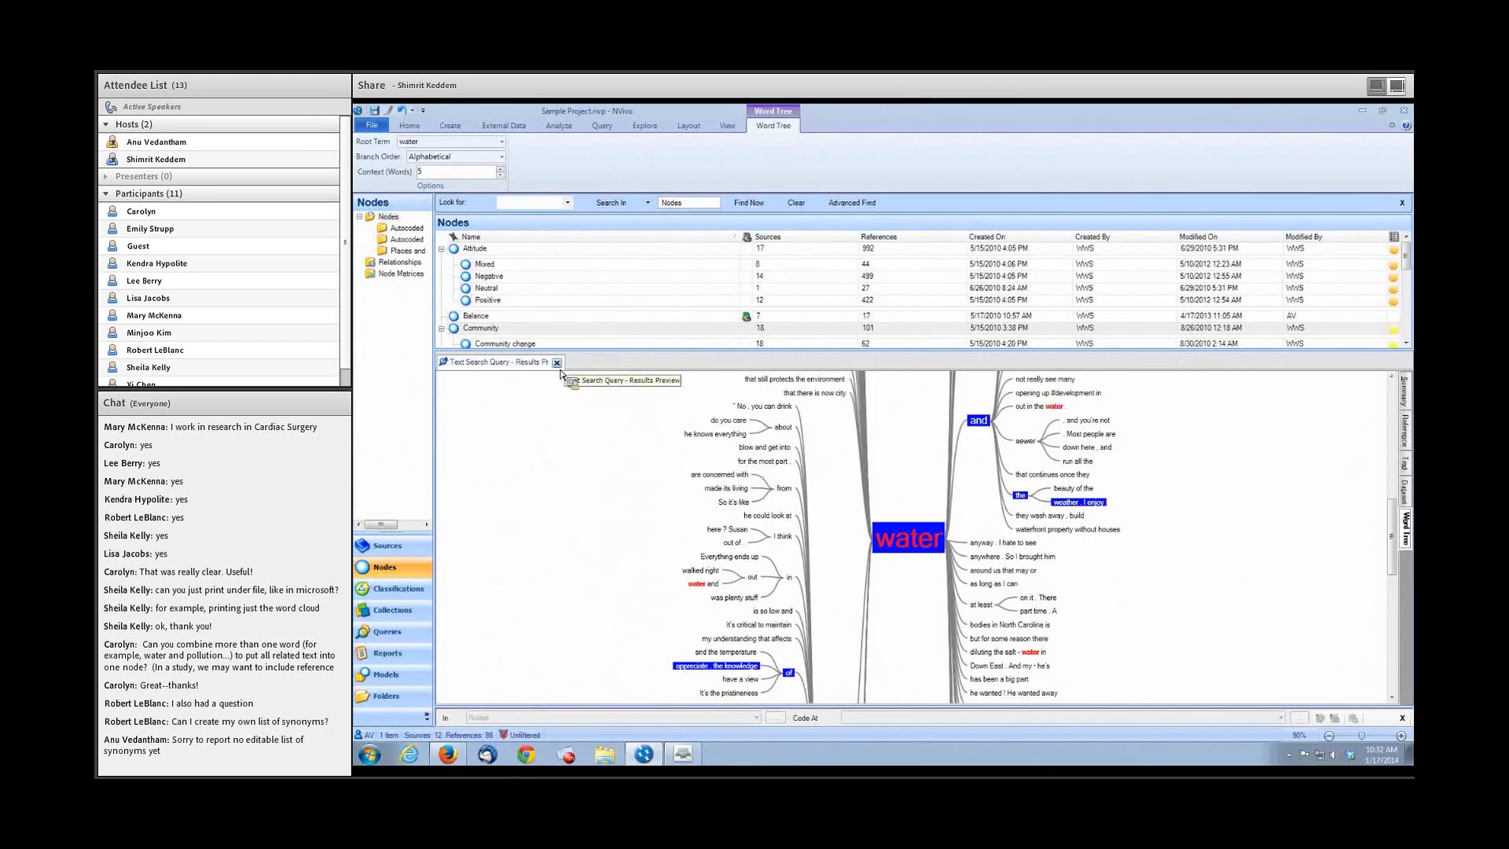
pyautogui.click(556, 362)
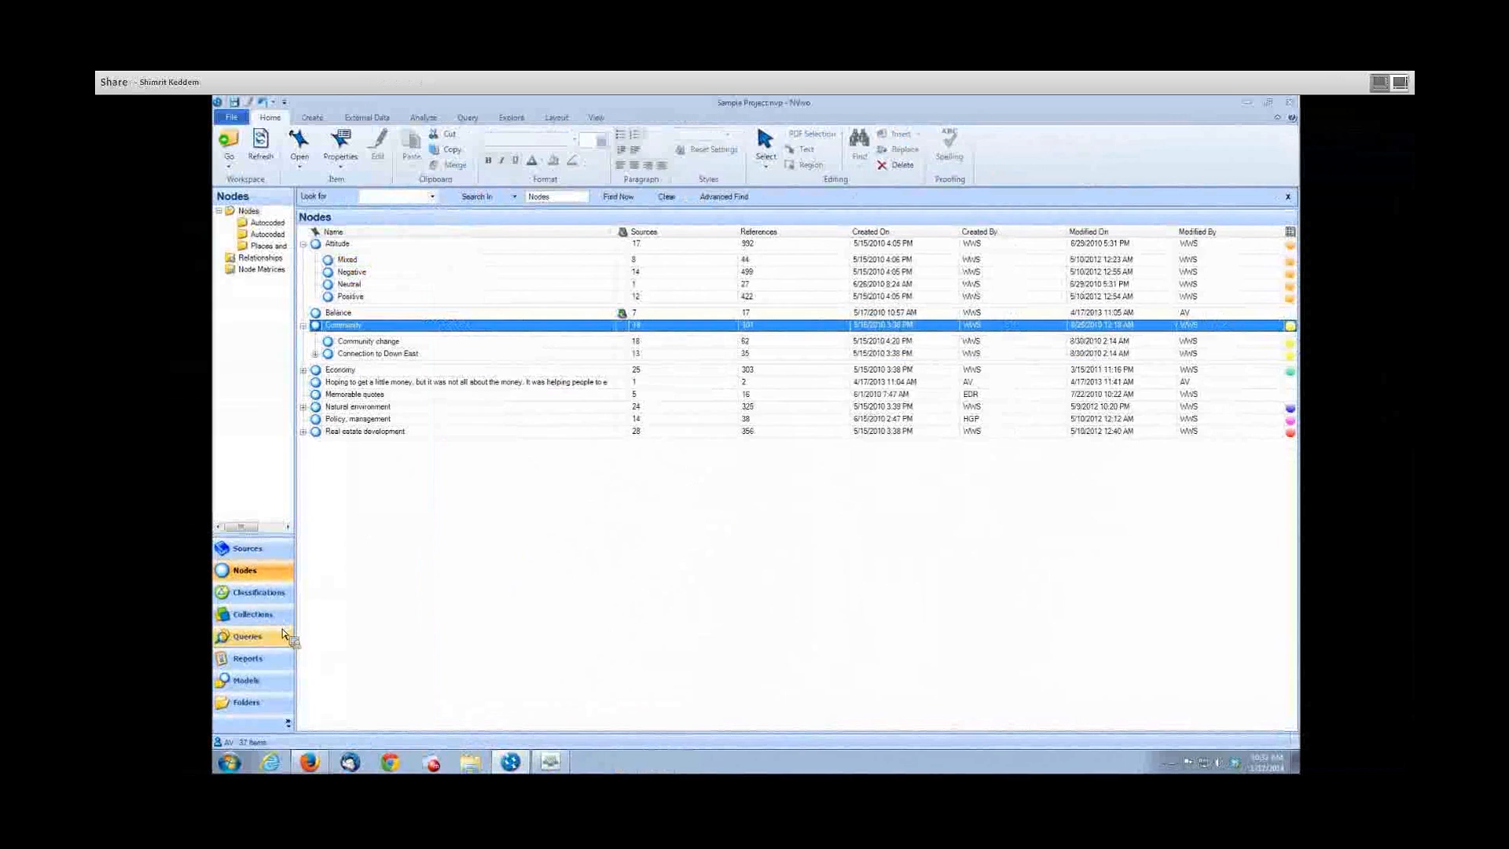
# Run the saved query "Reasons for fishing decline by connection to fishing" from the project's queries.
pyautogui.click(284, 635)
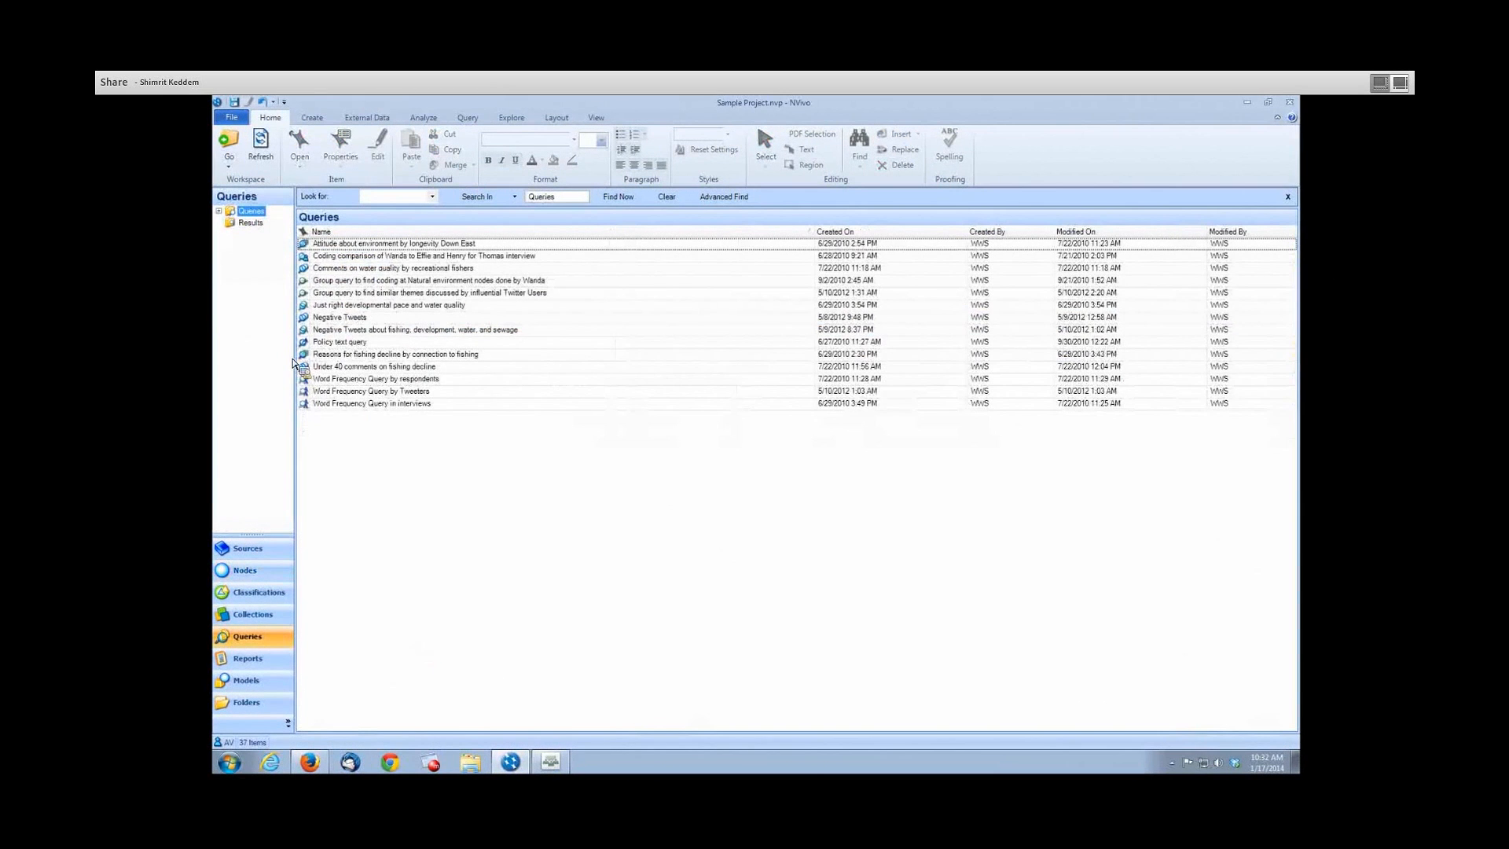
pyautogui.moveTo(295, 363); pyautogui.dragTo(307, 362)
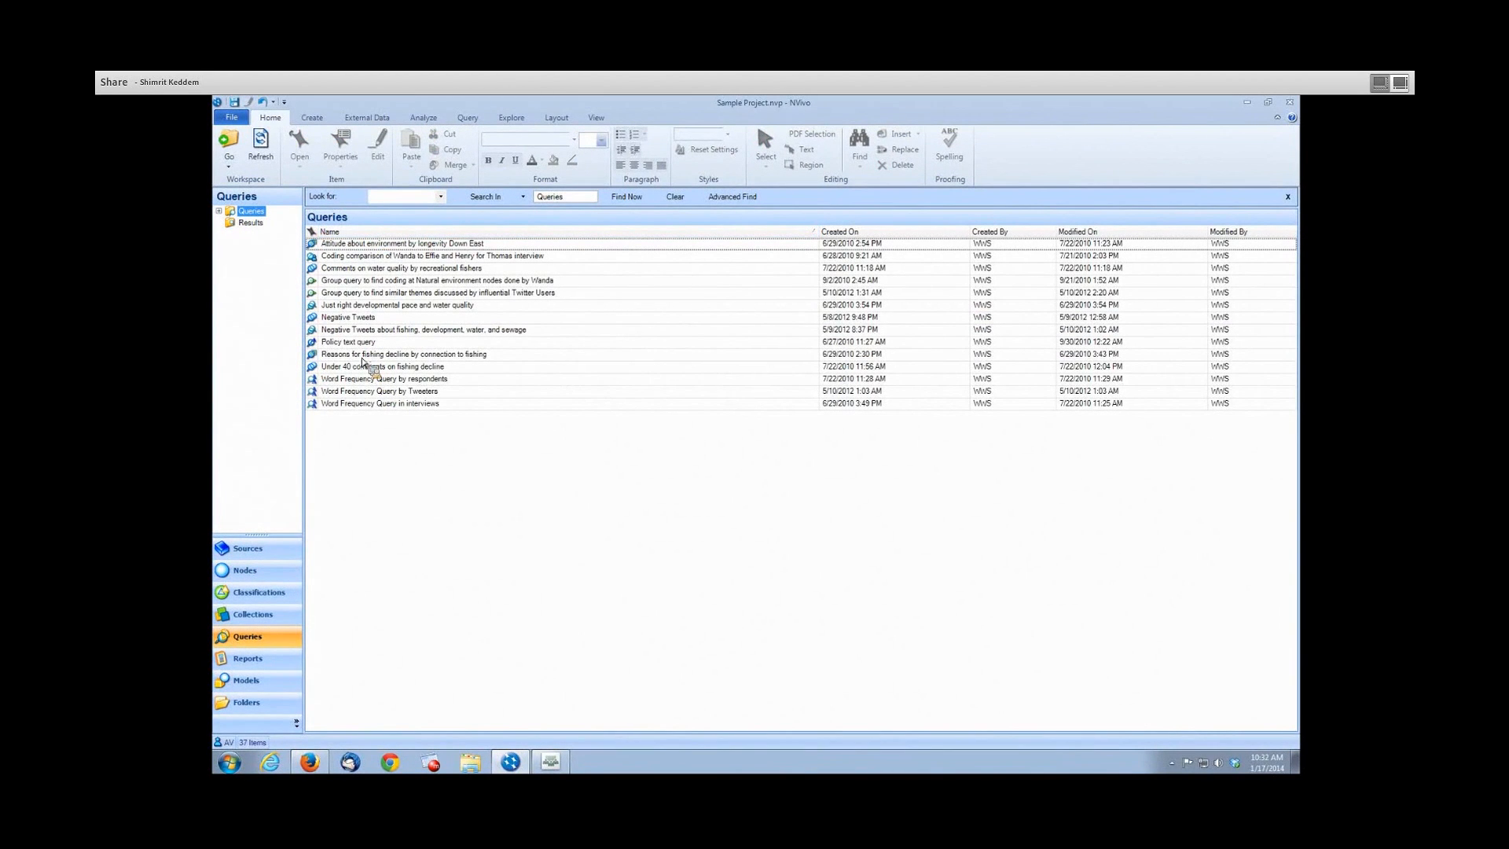
pyautogui.click(330, 355)
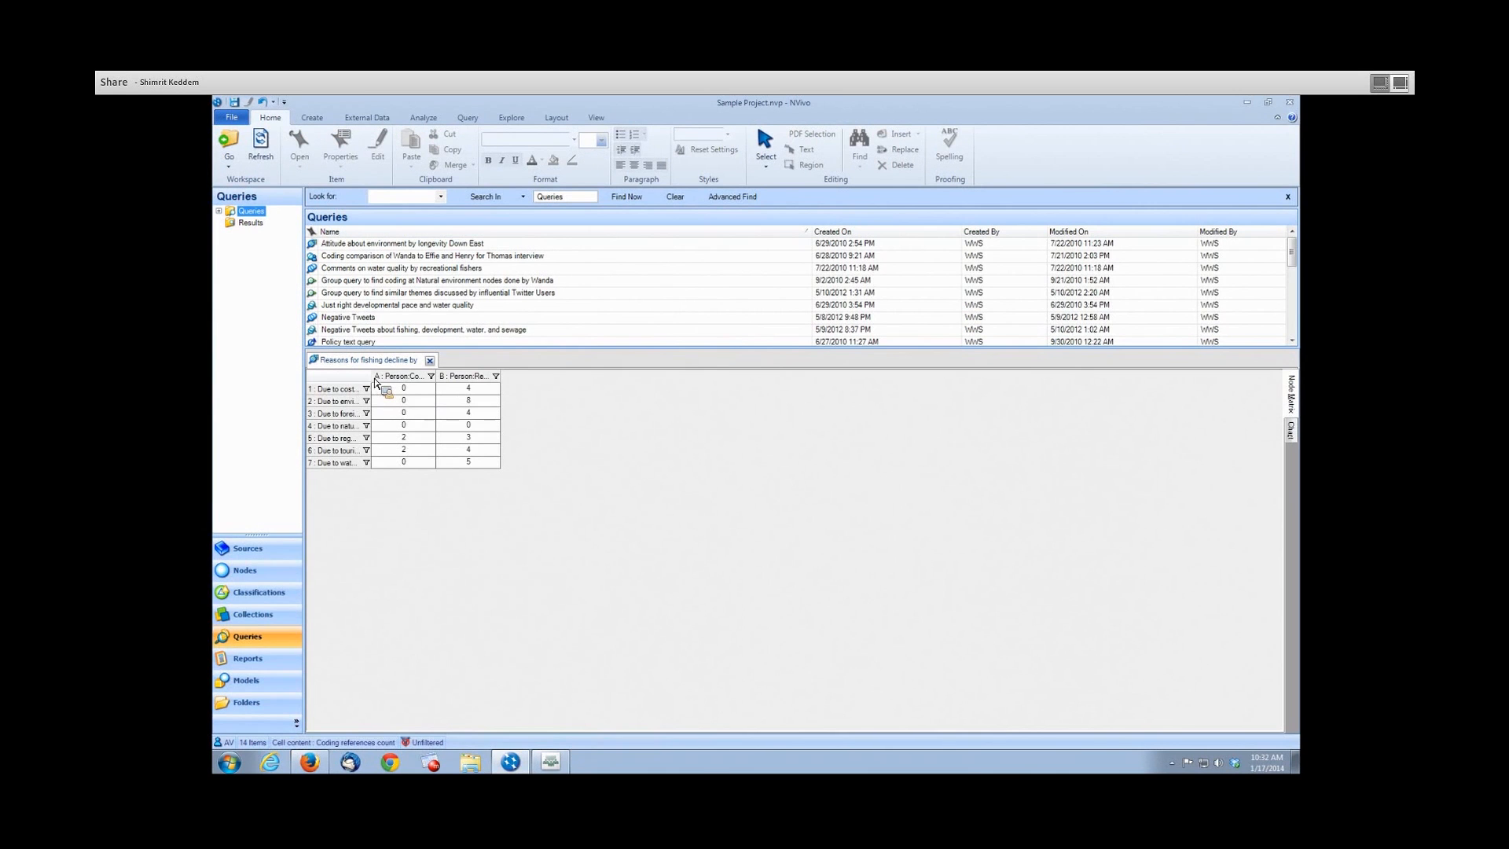
# Widen the matrix's row labels and the Commercial Fishing and Recreational Fishing columns so their headings can be read.
pyautogui.doubleClick(372, 377)
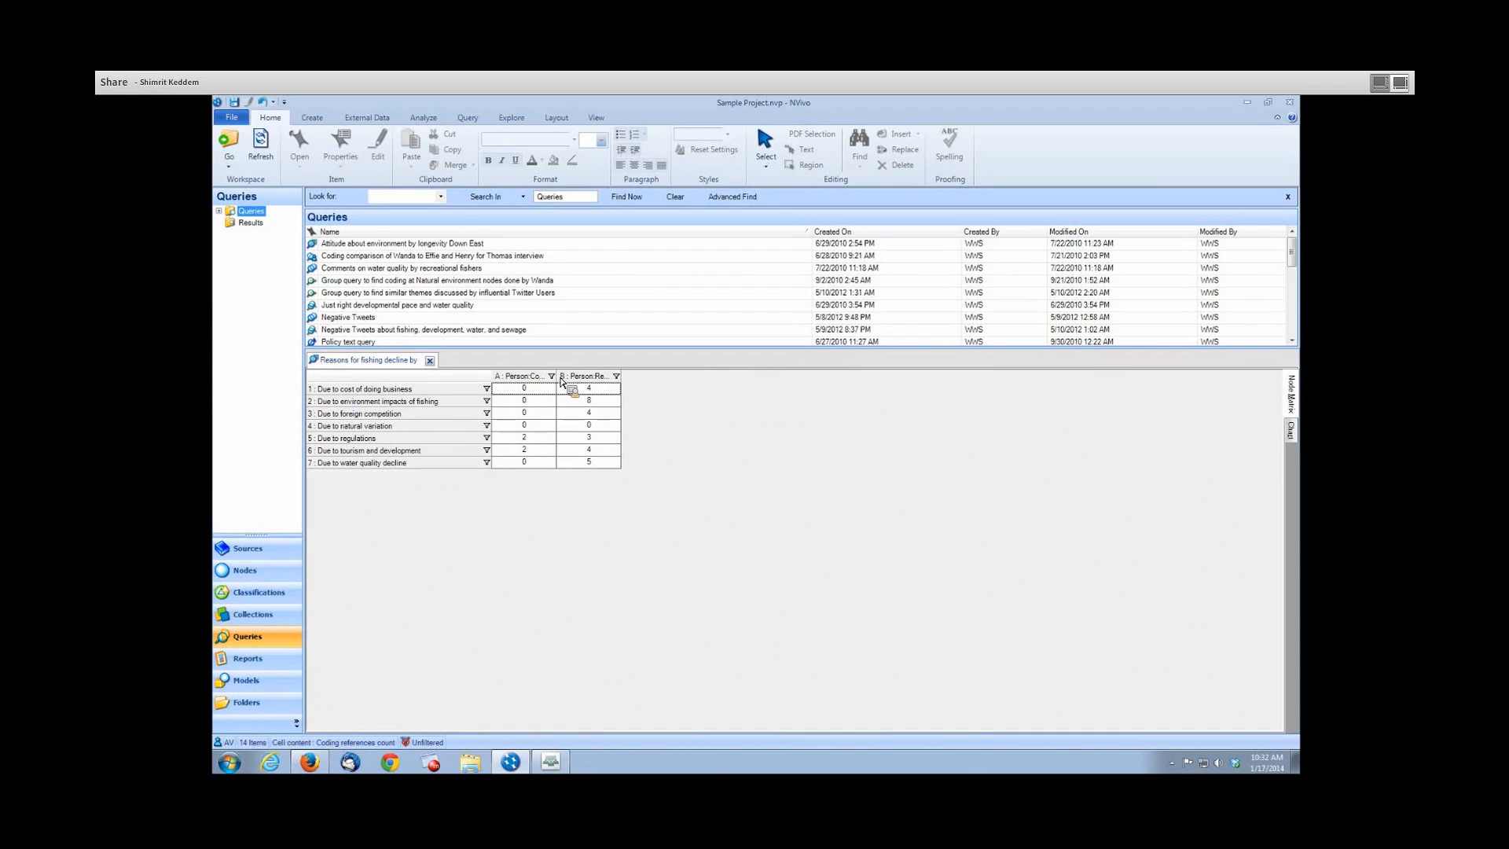
pyautogui.moveTo(560, 382); pyautogui.dragTo(596, 382)
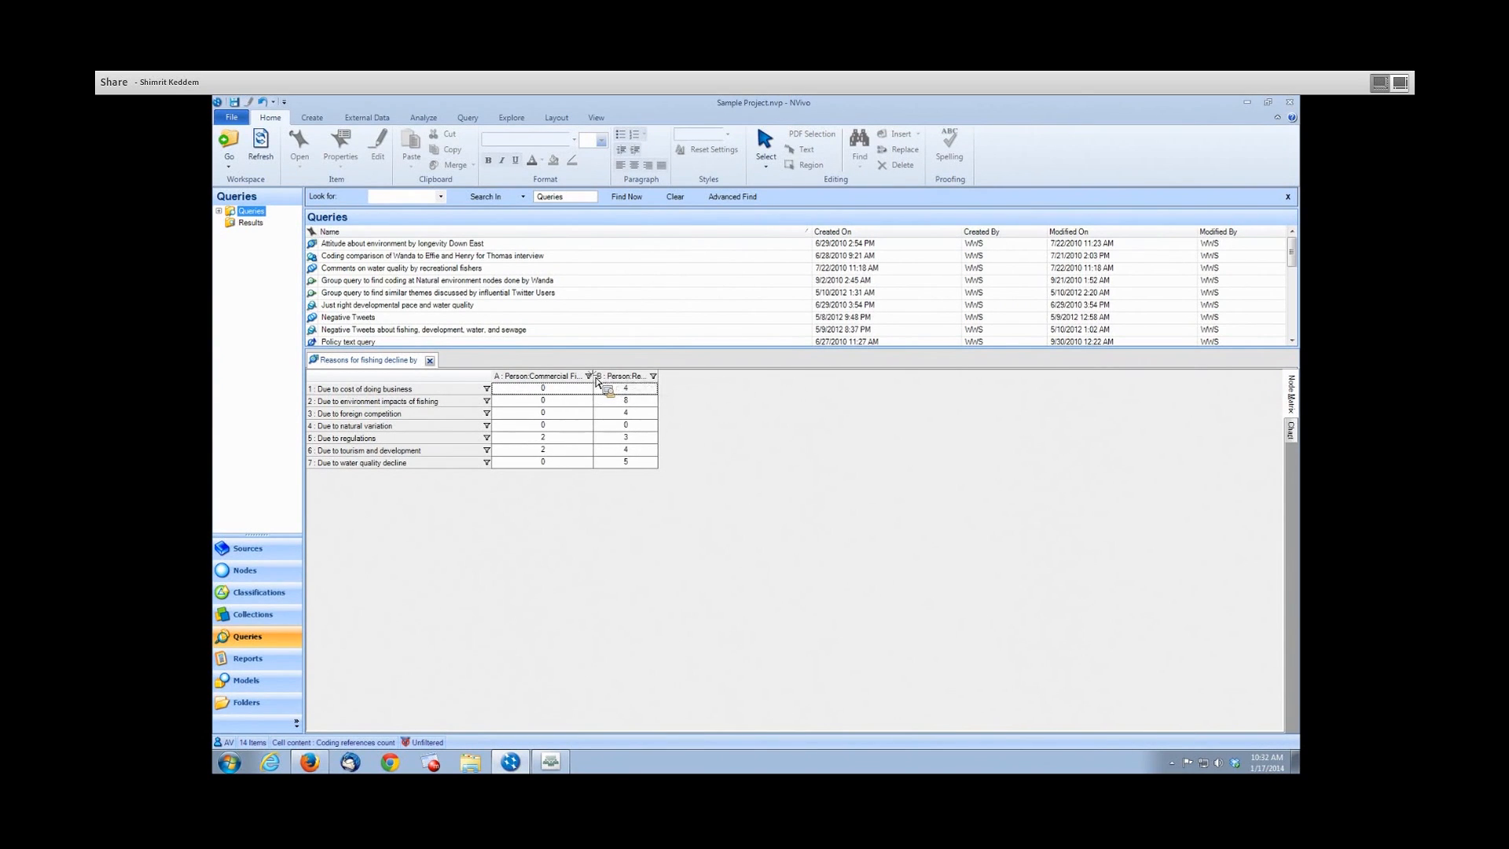
pyautogui.moveTo(599, 382); pyautogui.dragTo(754, 383)
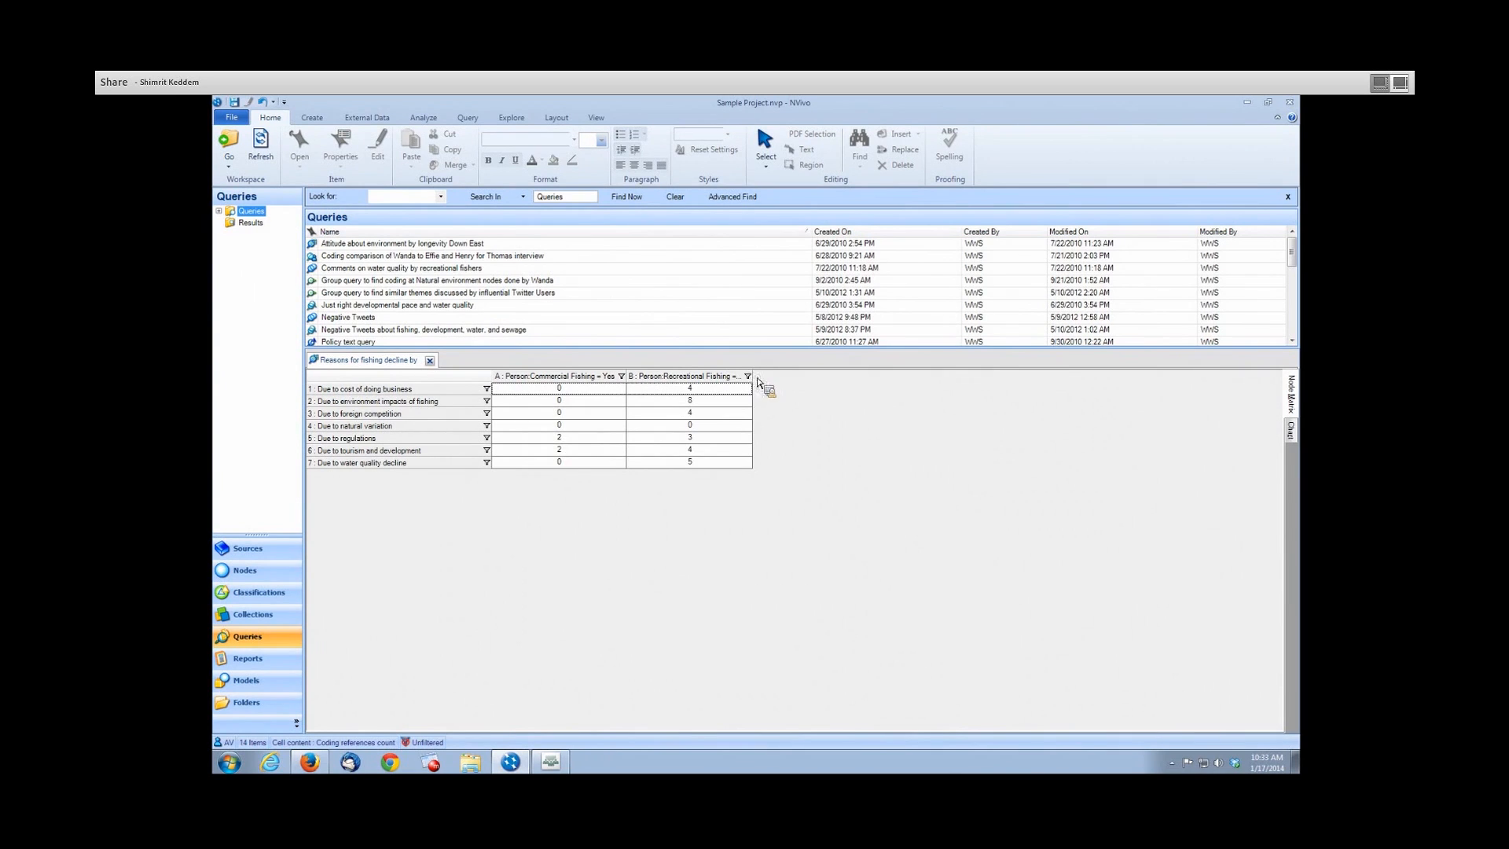
# Widen the matrix's Recreational Fishing column further and open the coded references behind its "Due to cost of doing business" cell.
pyautogui.moveTo(755, 383); pyautogui.dragTo(801, 387)
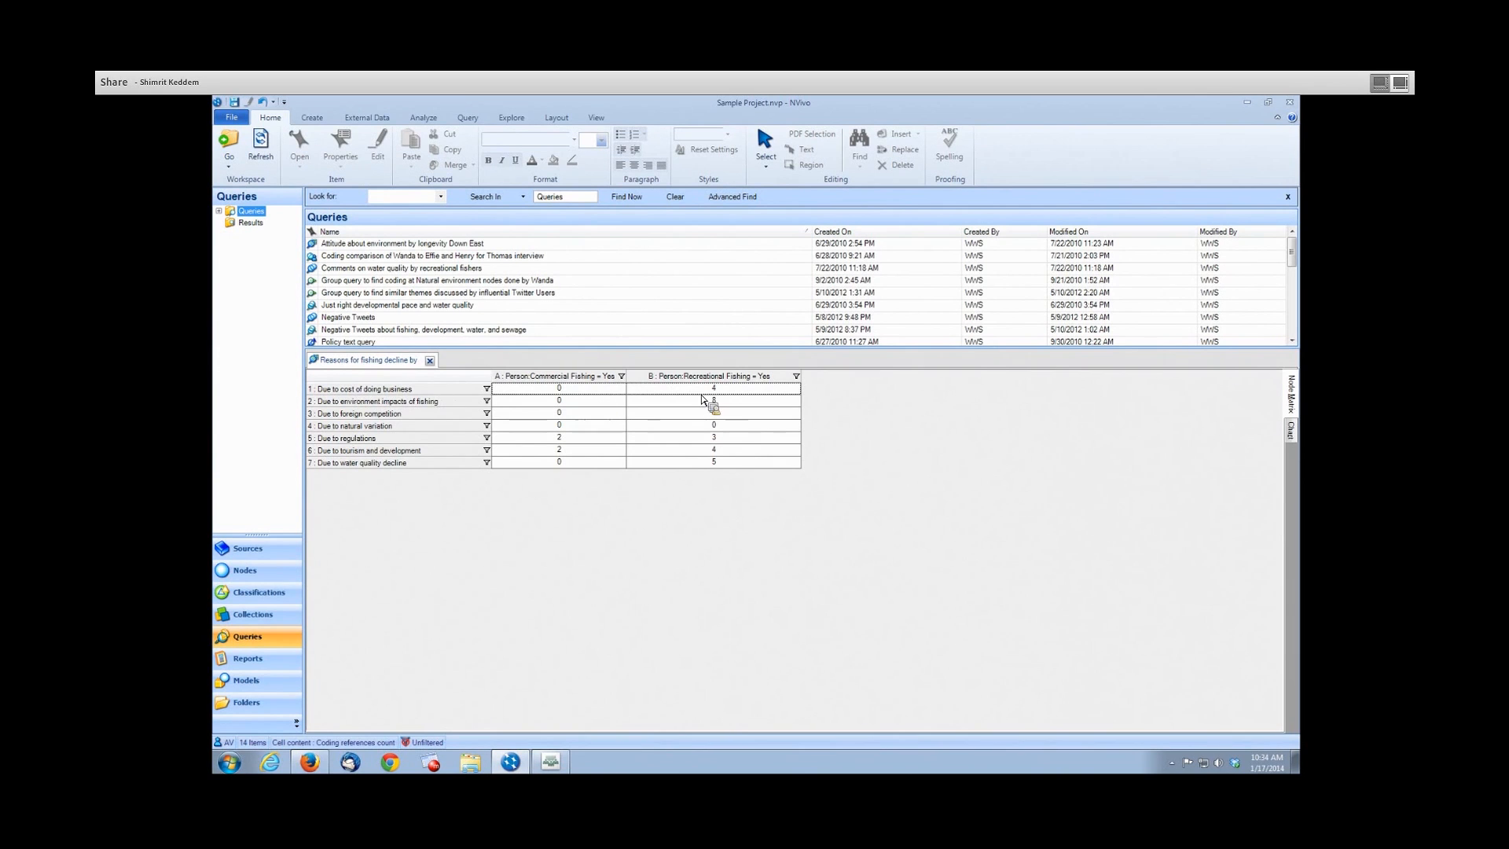
pyautogui.click(713, 389)
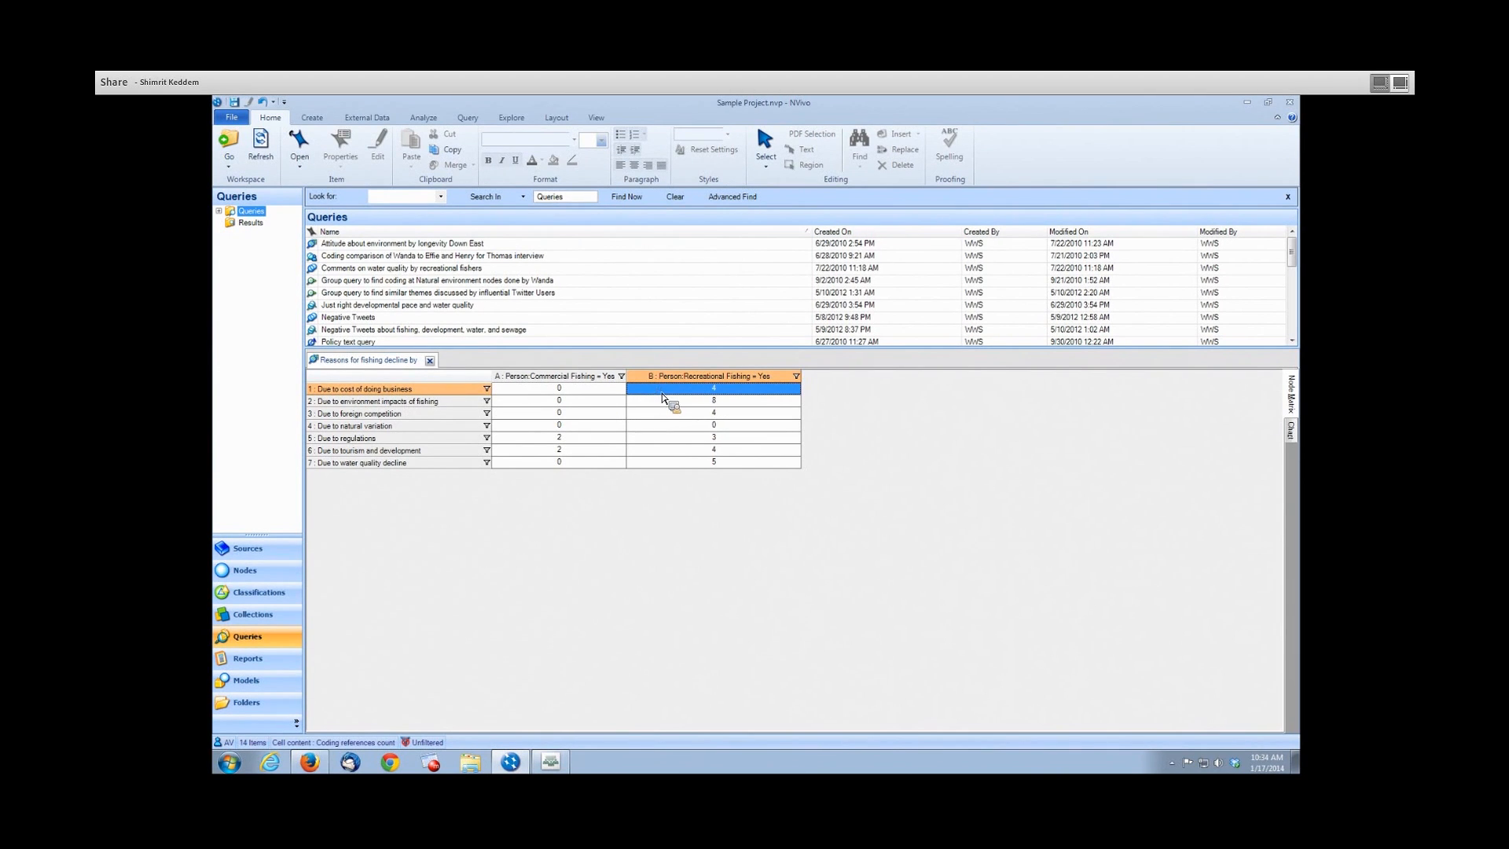
pyautogui.doubleClick(662, 393)
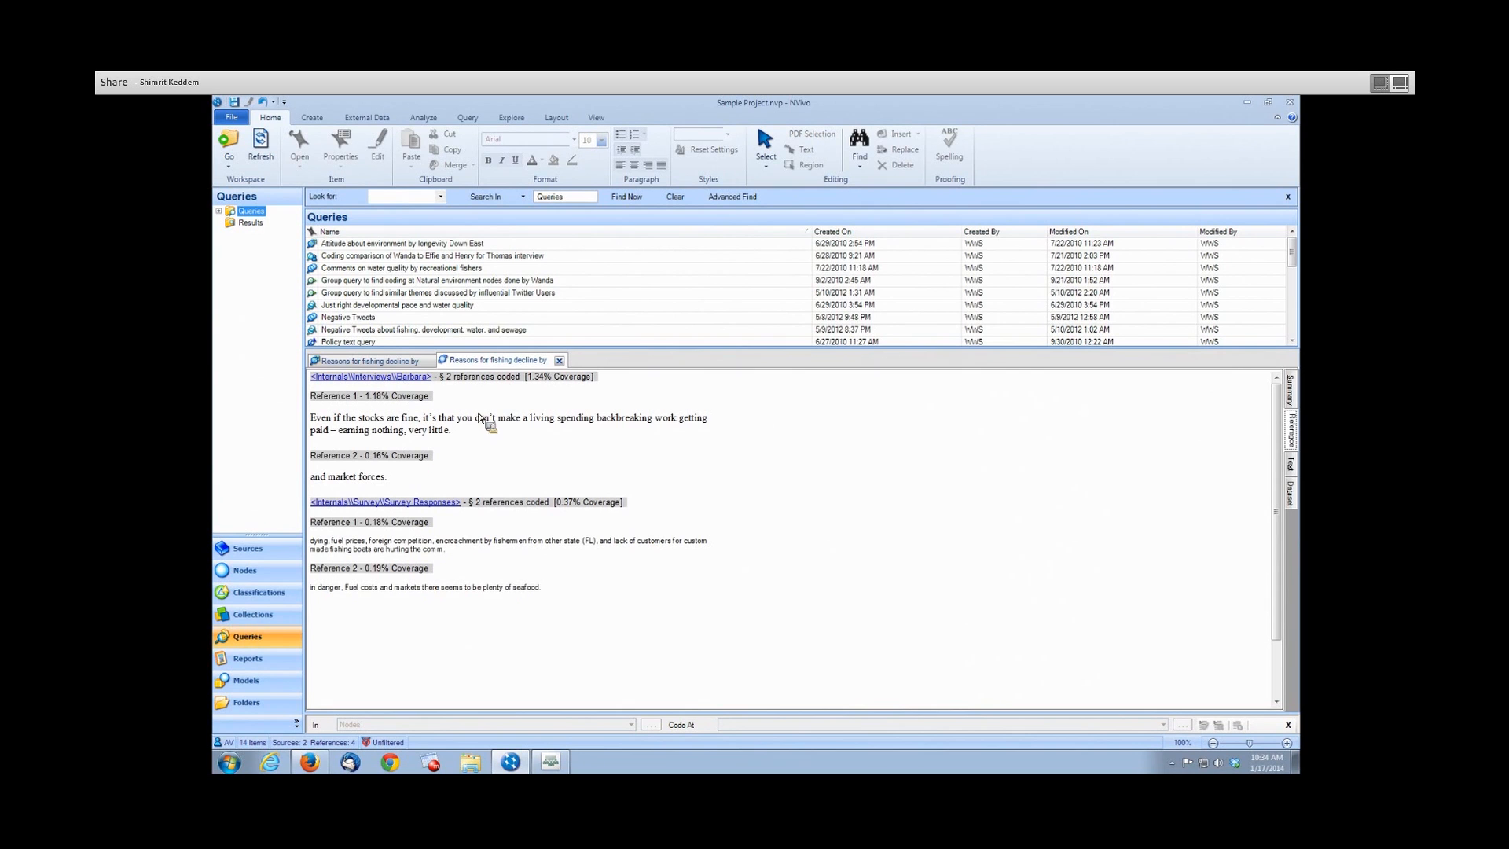
# From the matrix, open the Recreational Fishing cell for "Due to environment impacts of fishing" and look through its coded references.
pyautogui.click(364, 364)
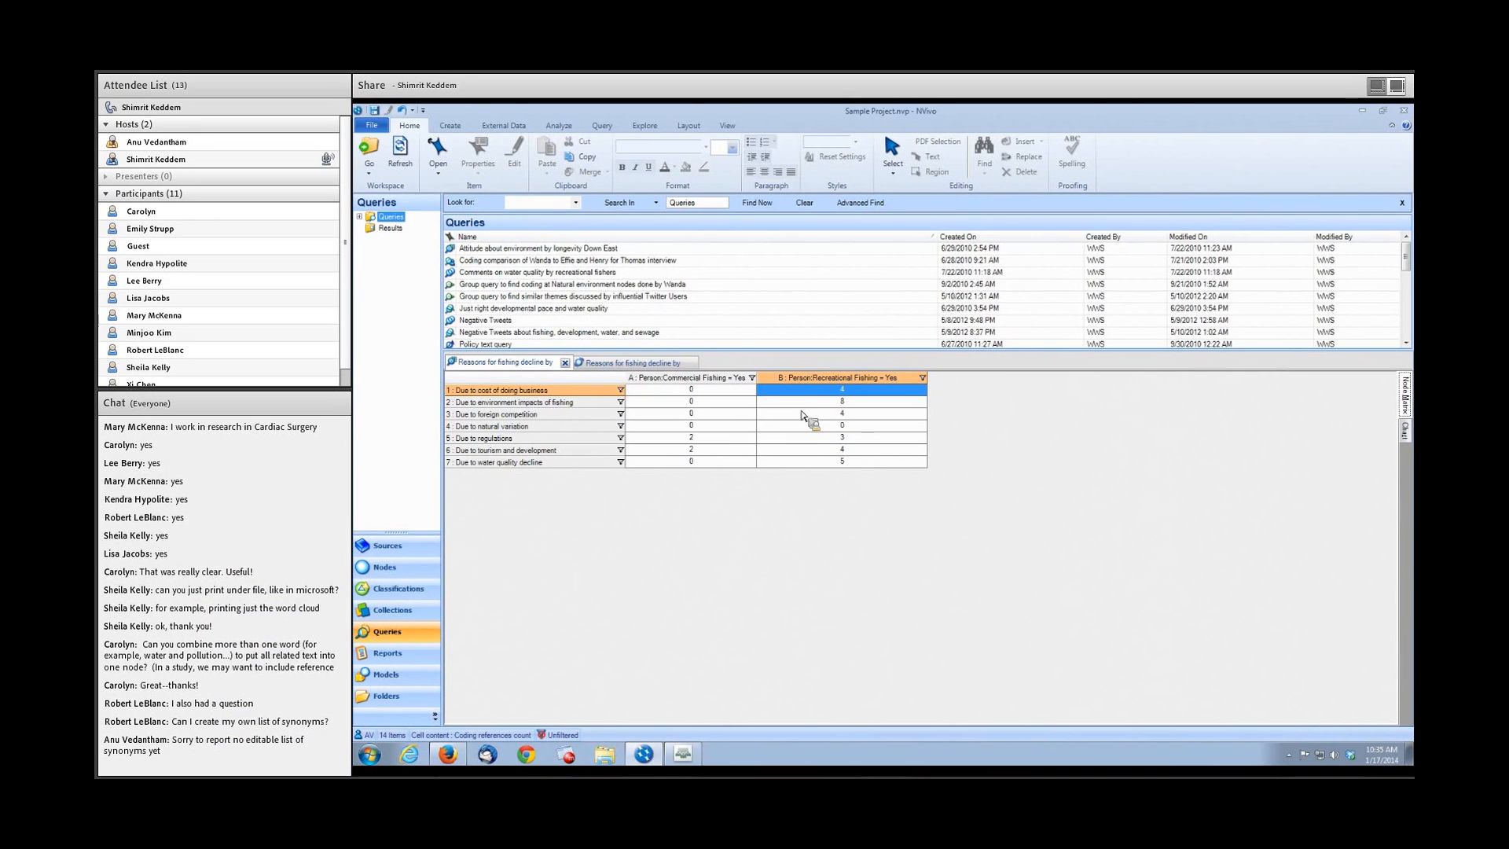
pyautogui.doubleClick(827, 408)
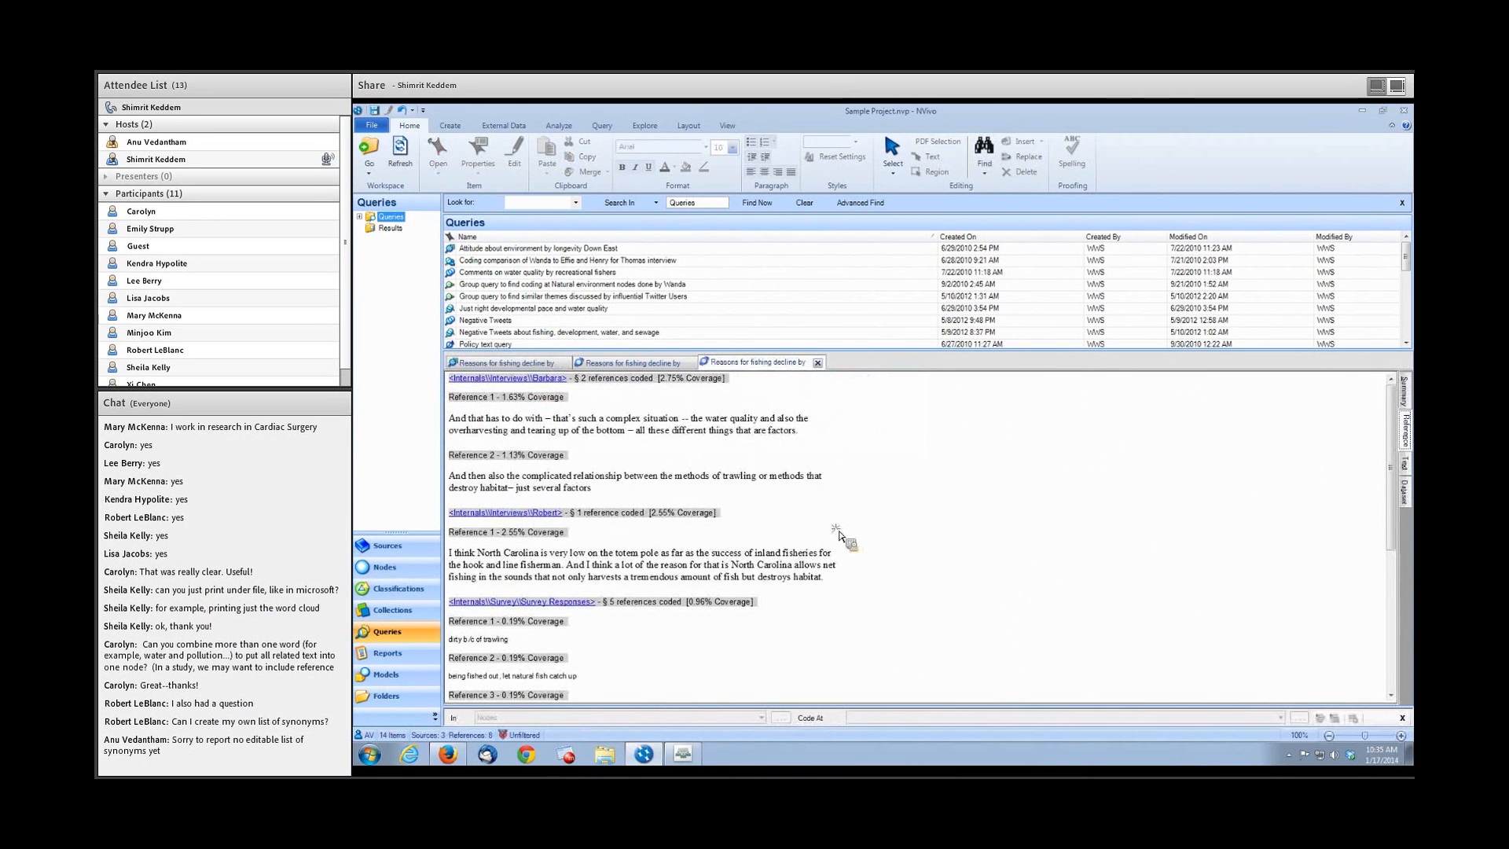
pyautogui.click(841, 536)
pyautogui.scroll(-4, 841, 536)
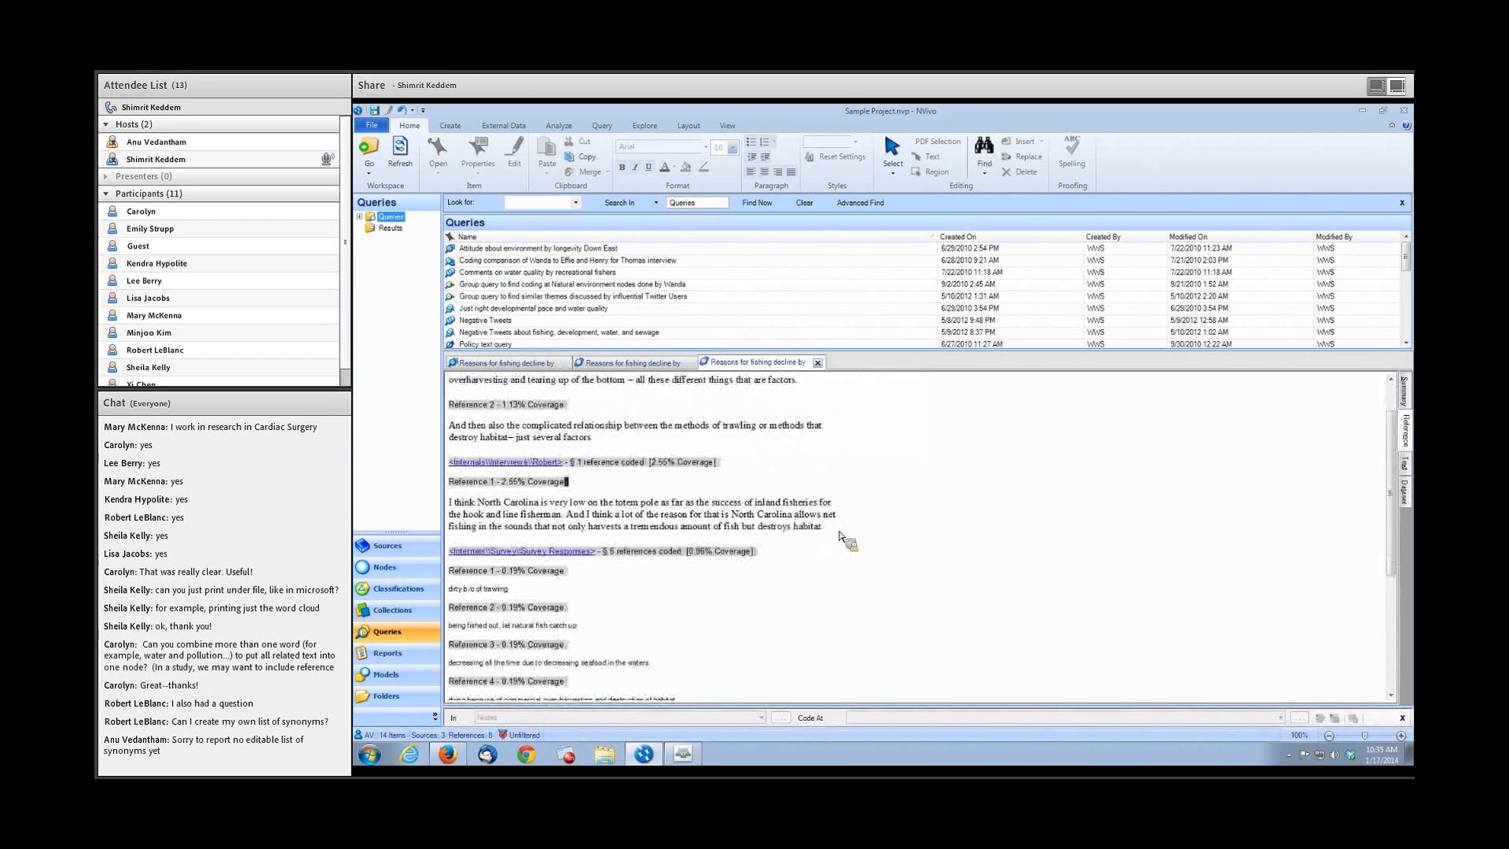
pyautogui.scroll(4, 841, 537)
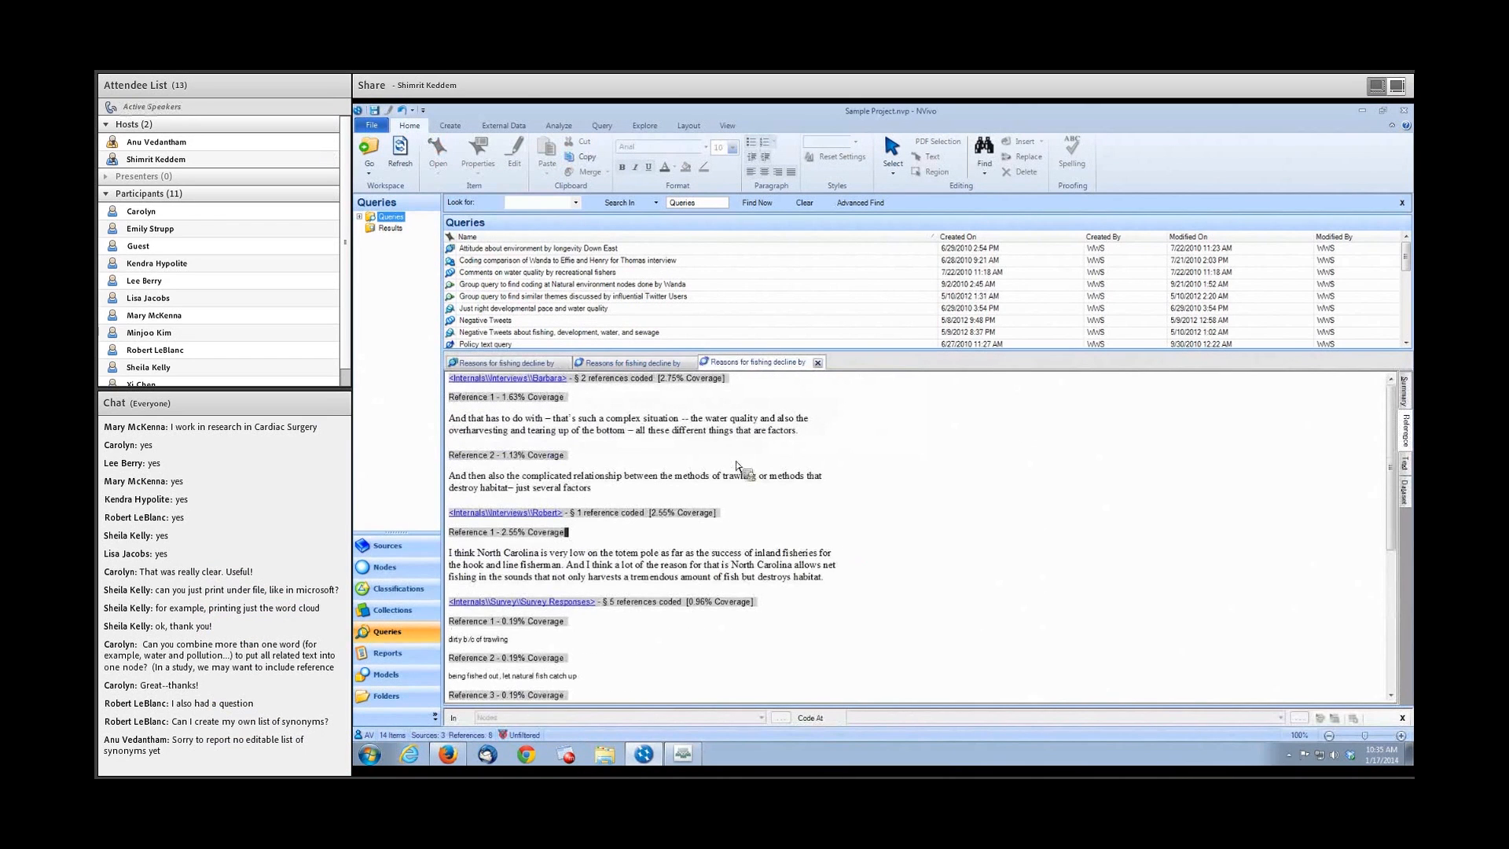
# Return to the matrix and change its cell content to nodes coded for the Person classification.
pyautogui.click(503, 362)
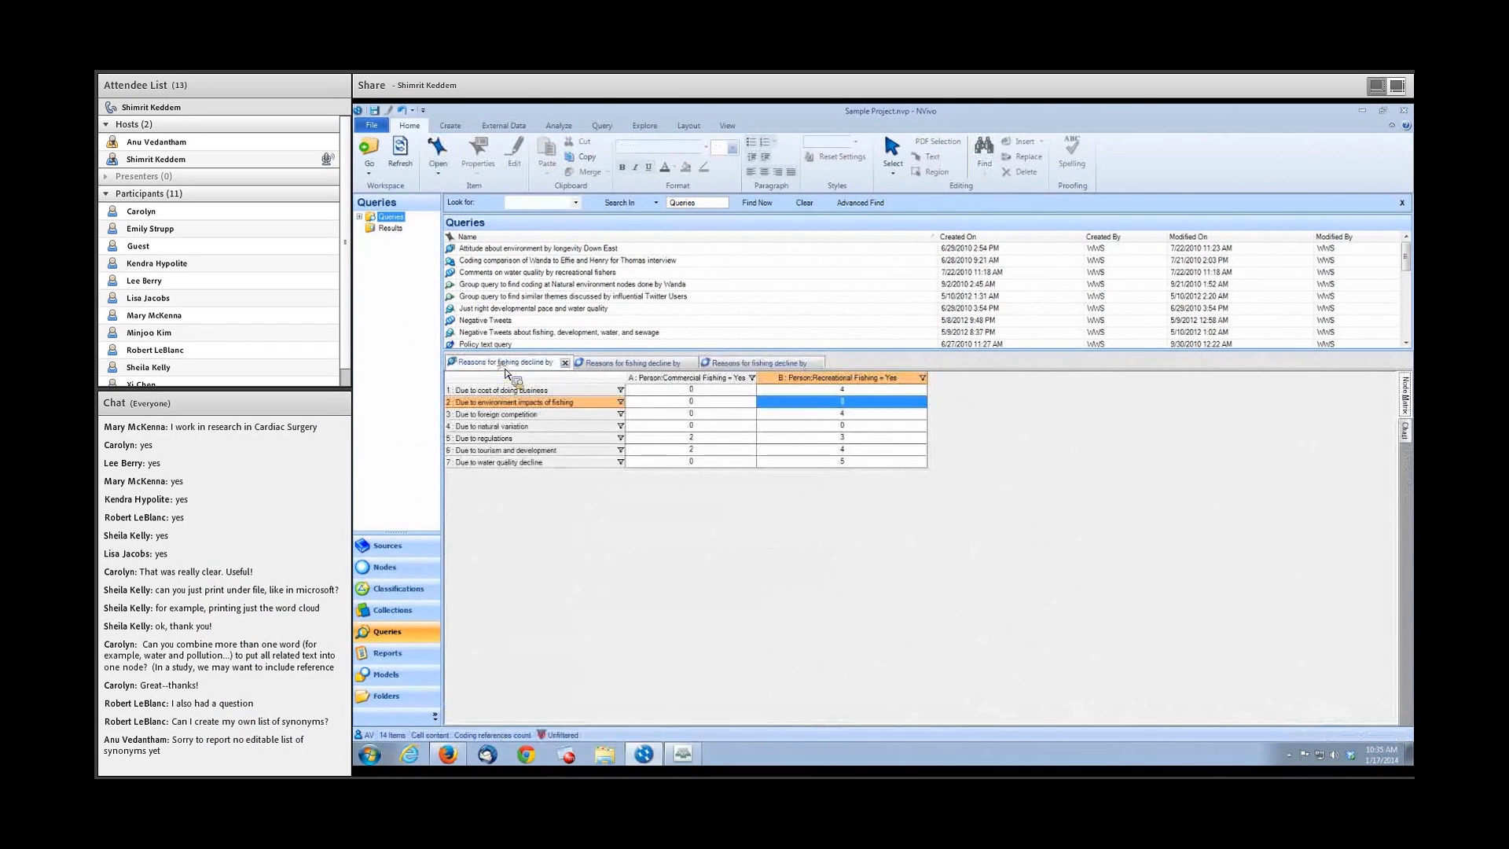
pyautogui.click(767, 524)
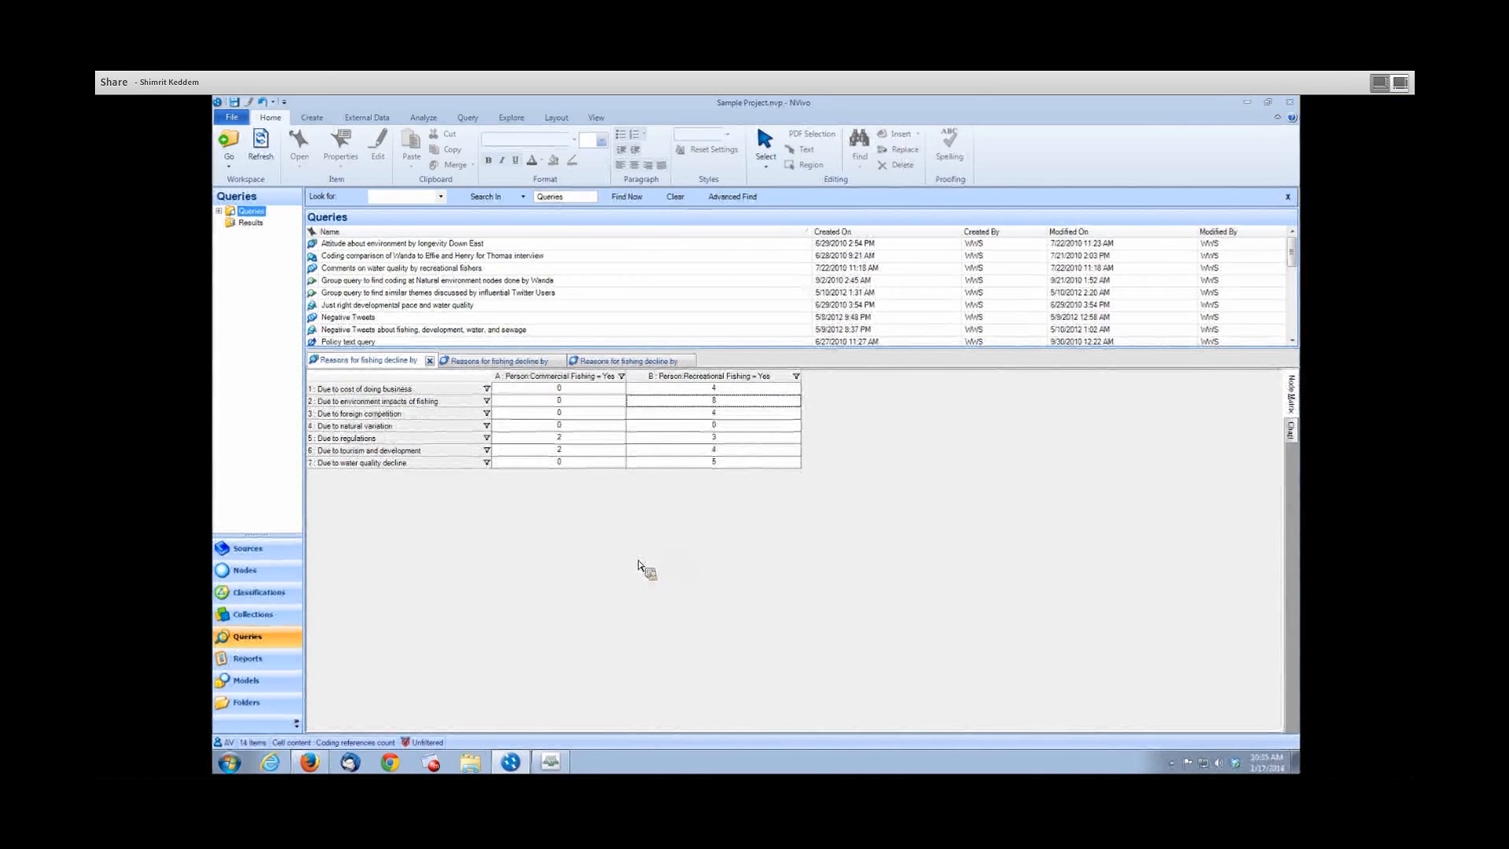
pyautogui.rightClick(660, 555)
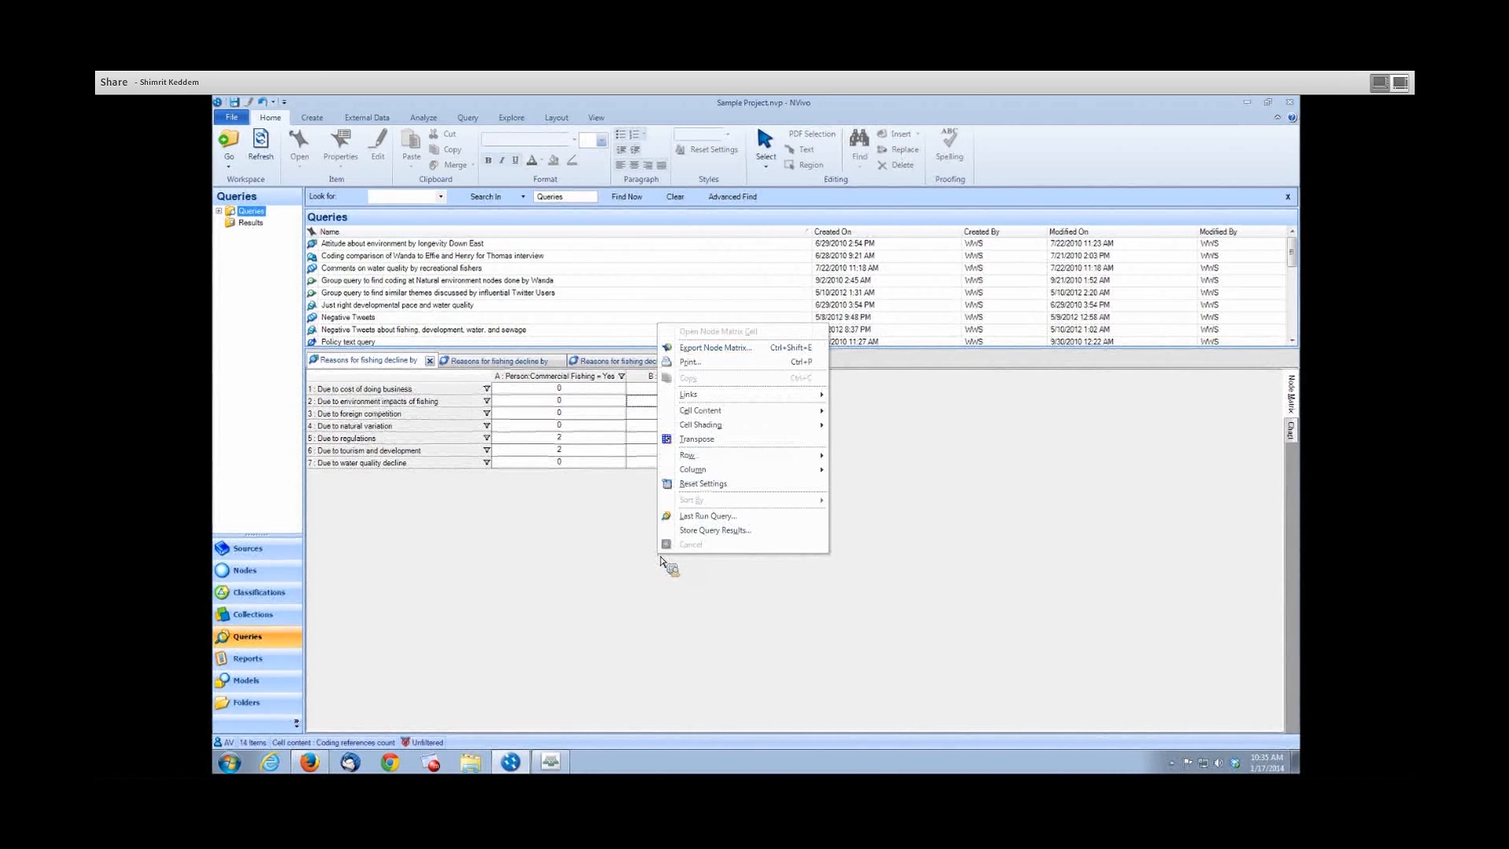
pyautogui.moveTo(771, 417)
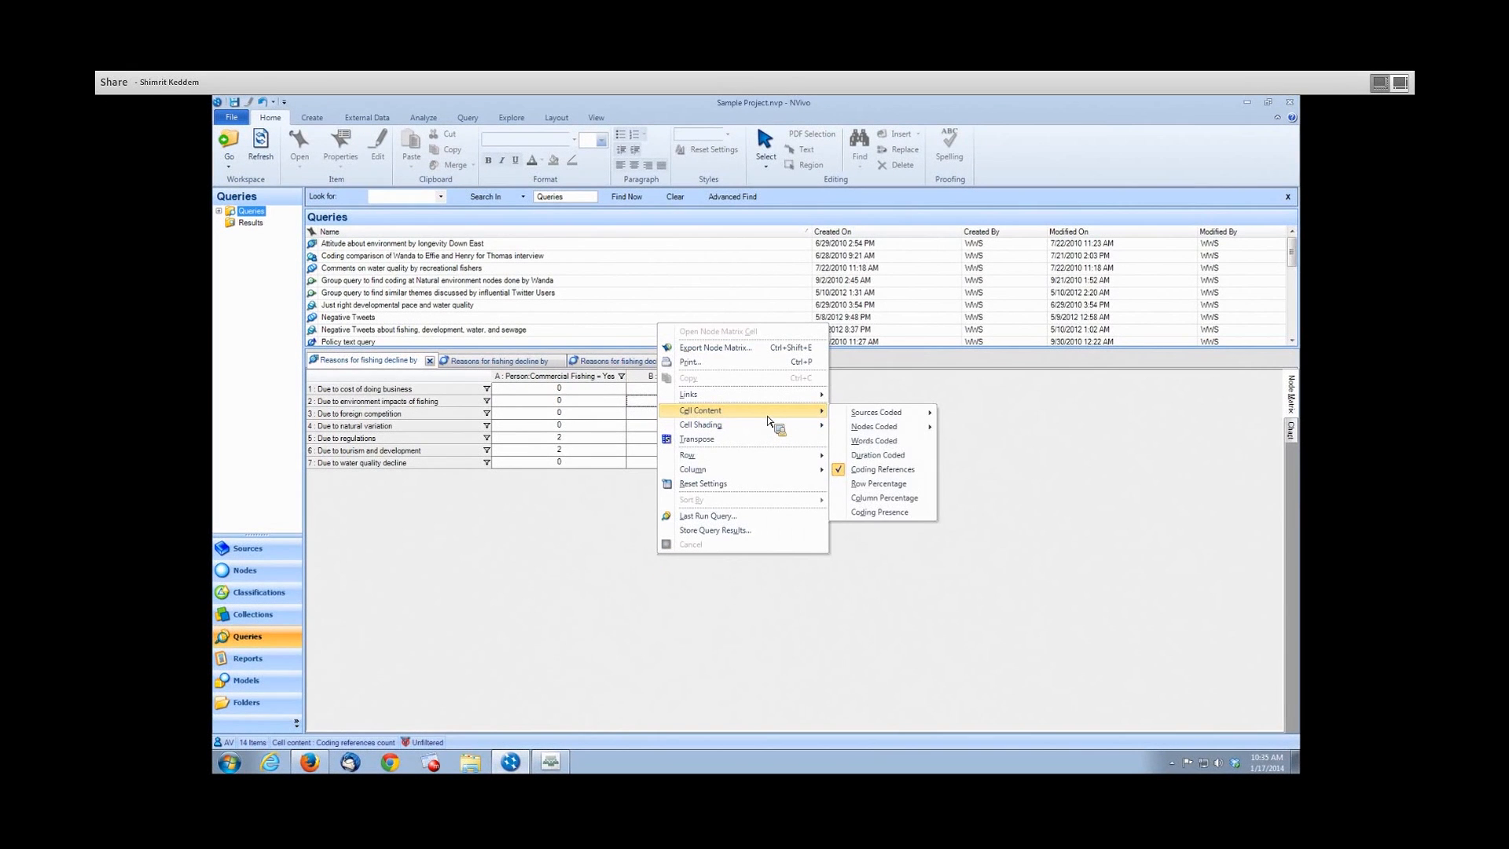
pyautogui.moveTo(924, 428)
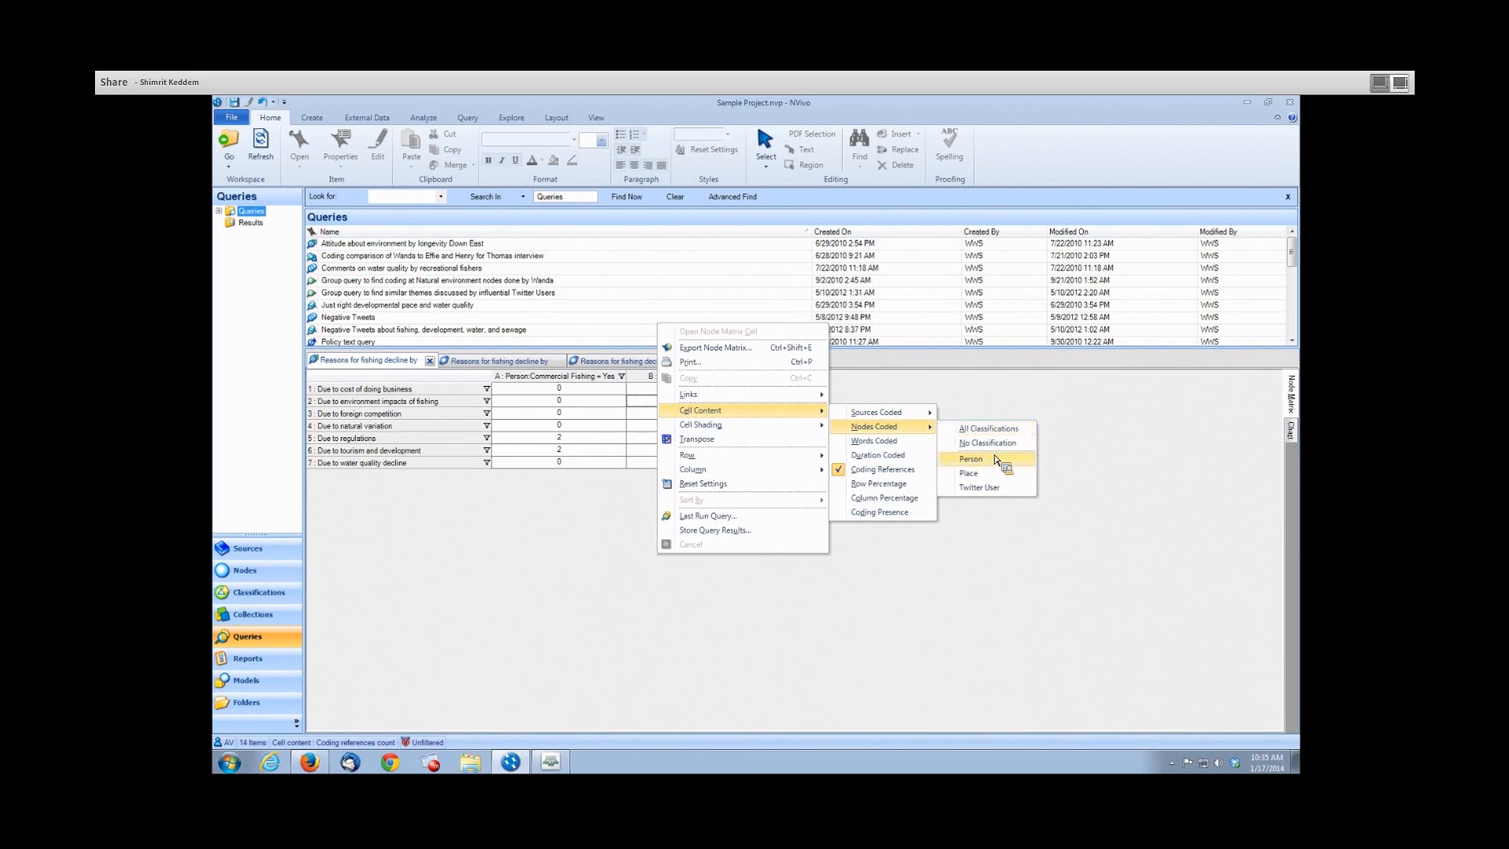
pyautogui.click(994, 463)
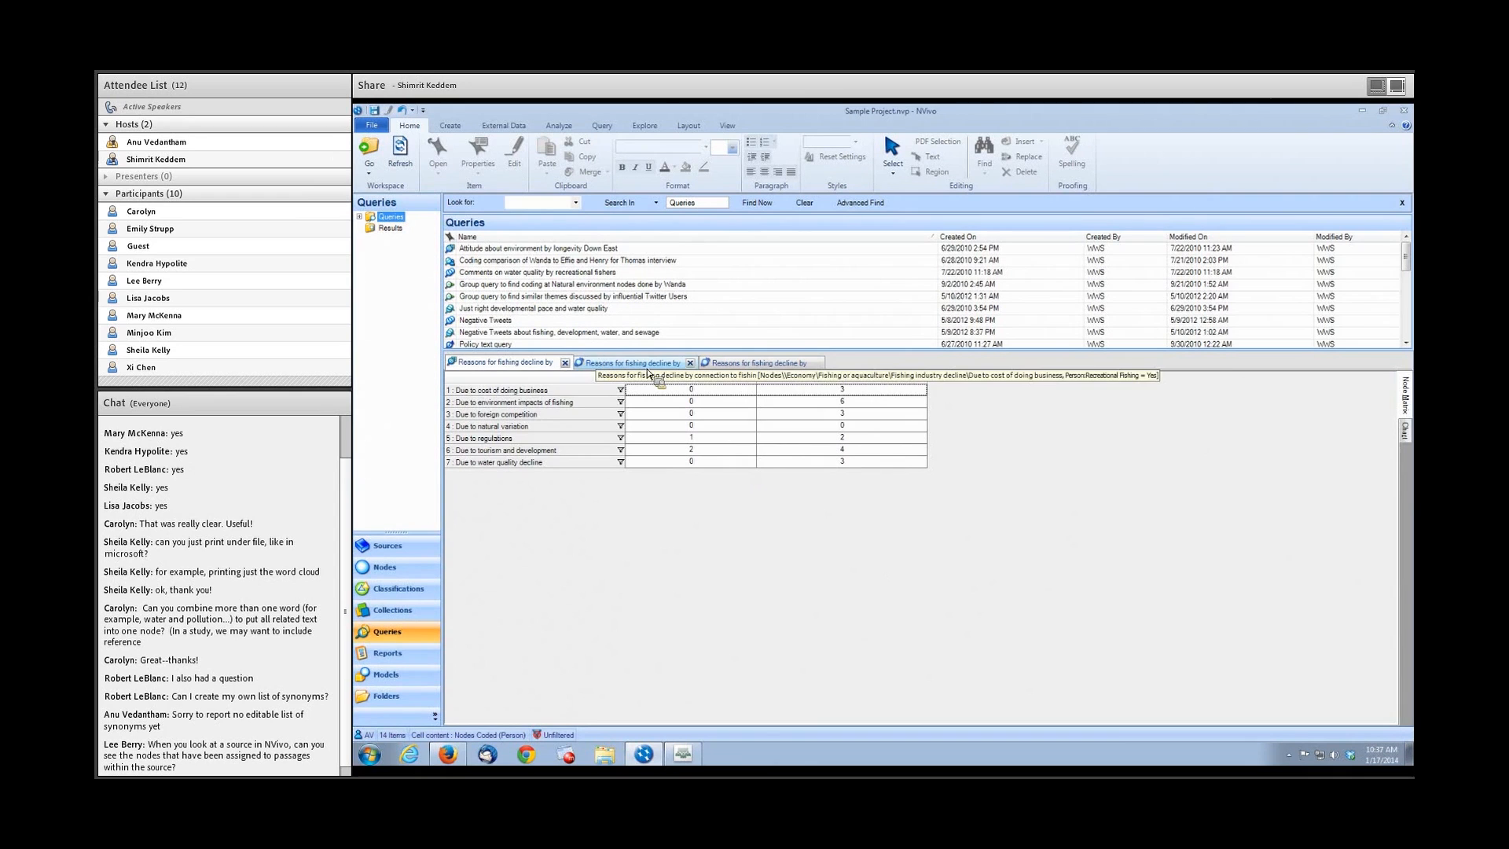
# Show Nodes Recently Coding stripes beside the "Due to cost of doing business" references and widen the stripes area.
pyautogui.click(648, 369)
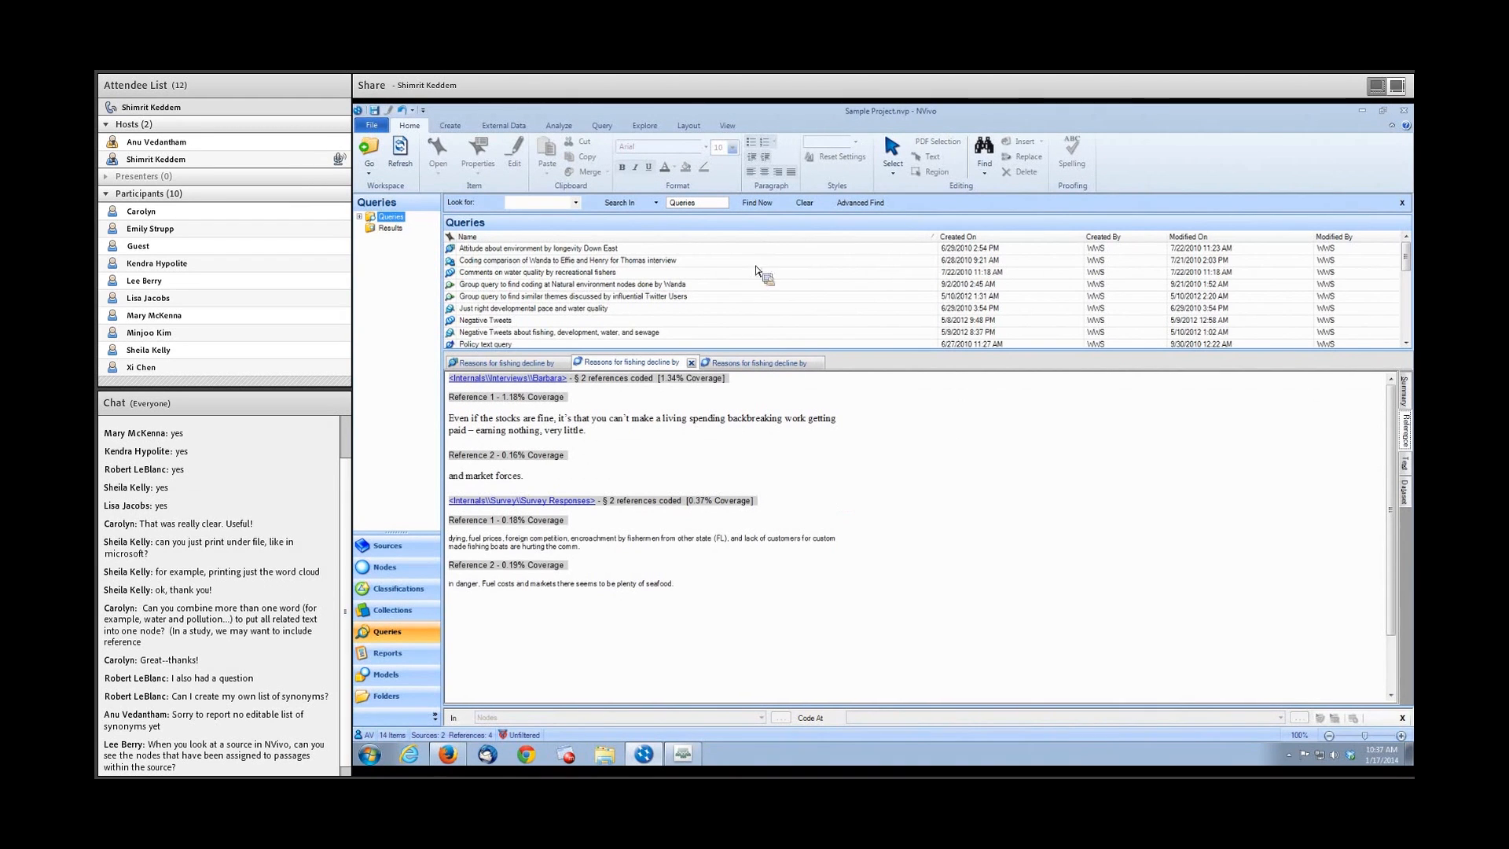
pyautogui.click(733, 124)
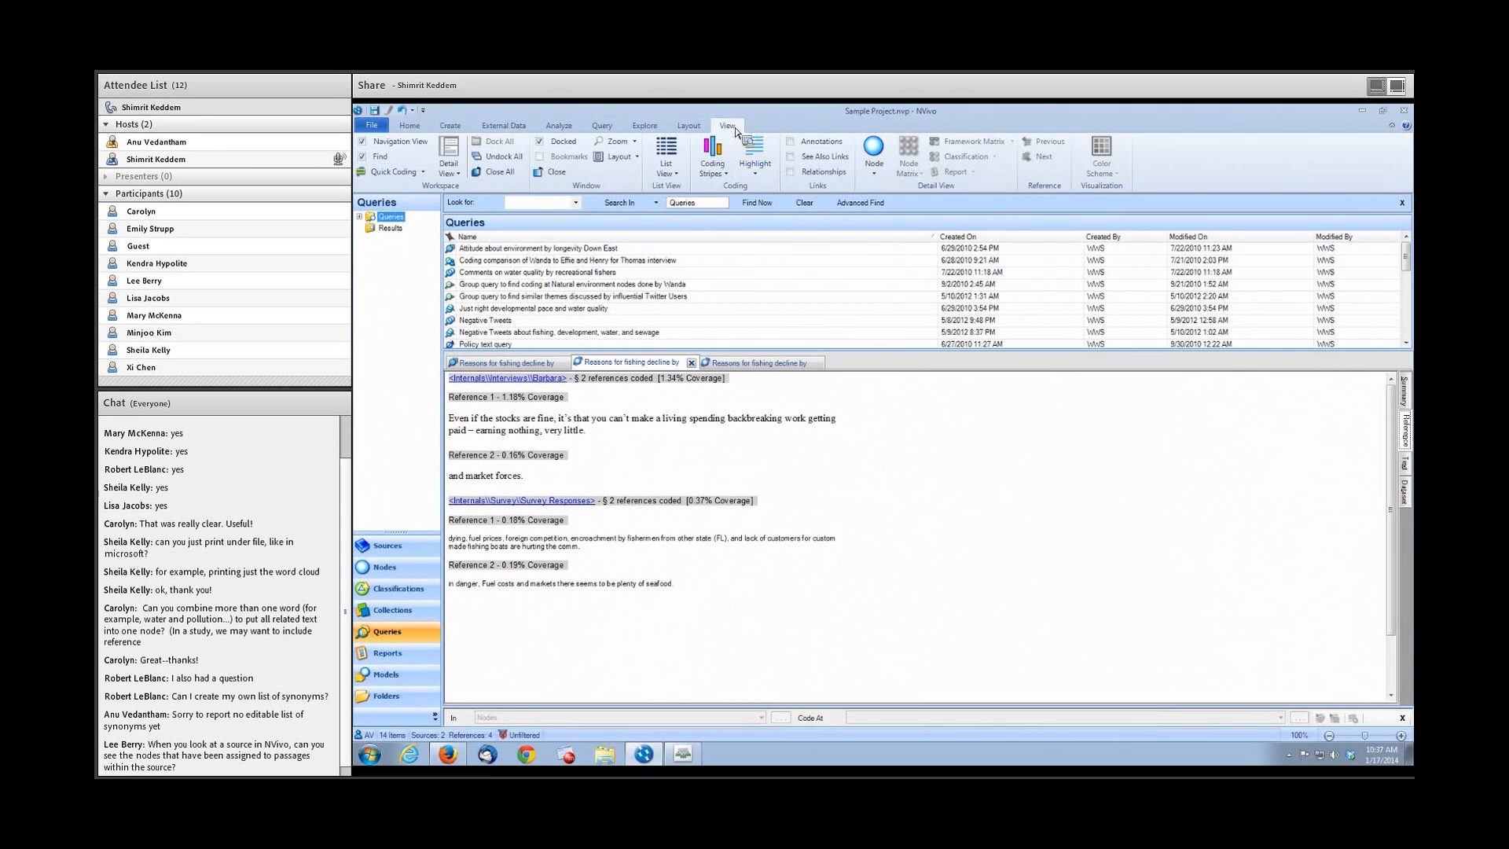
pyautogui.click(709, 168)
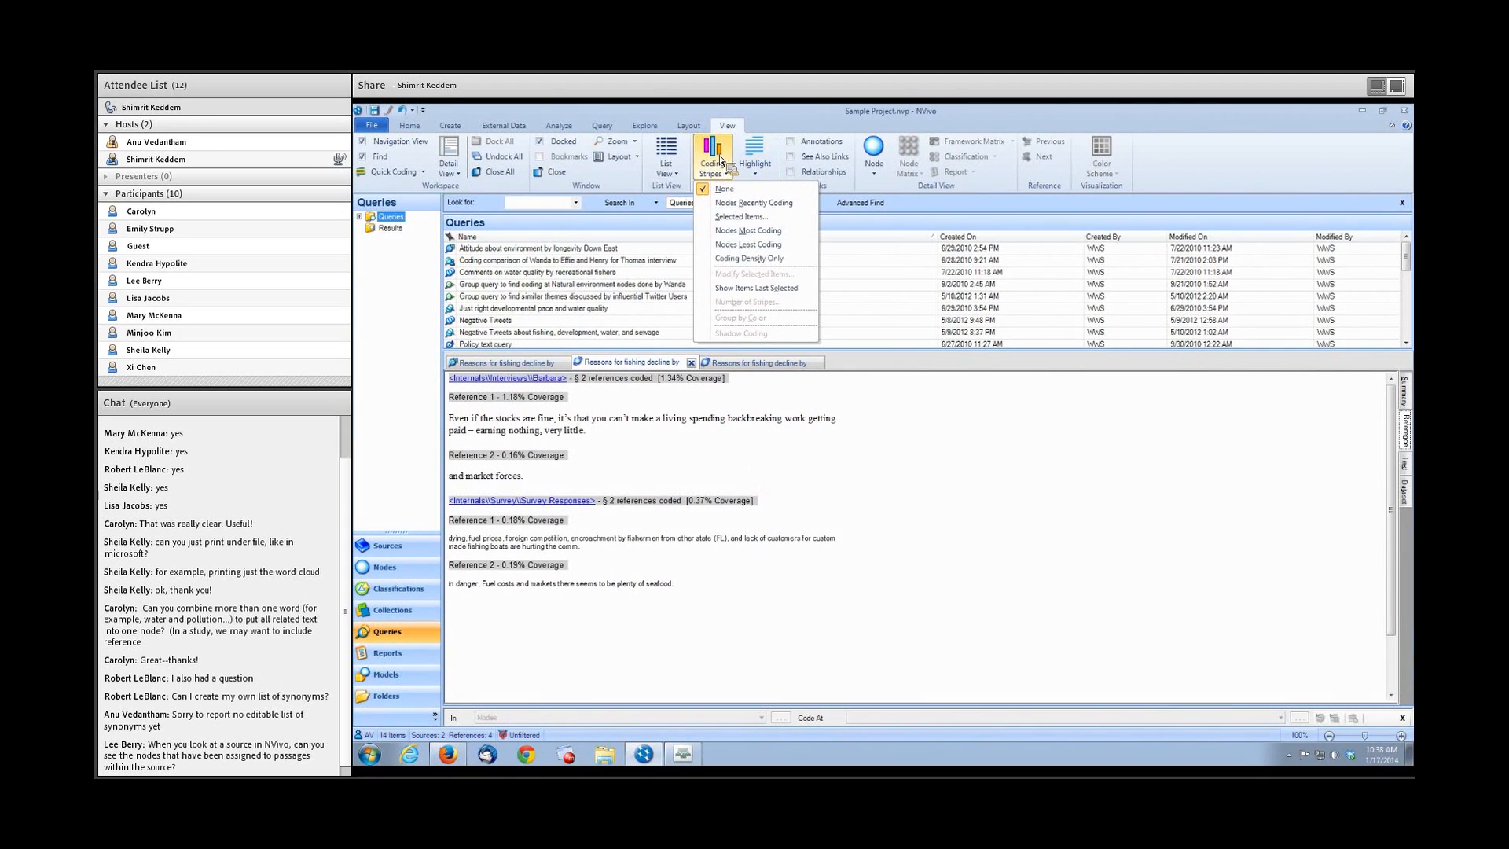
pyautogui.click(740, 206)
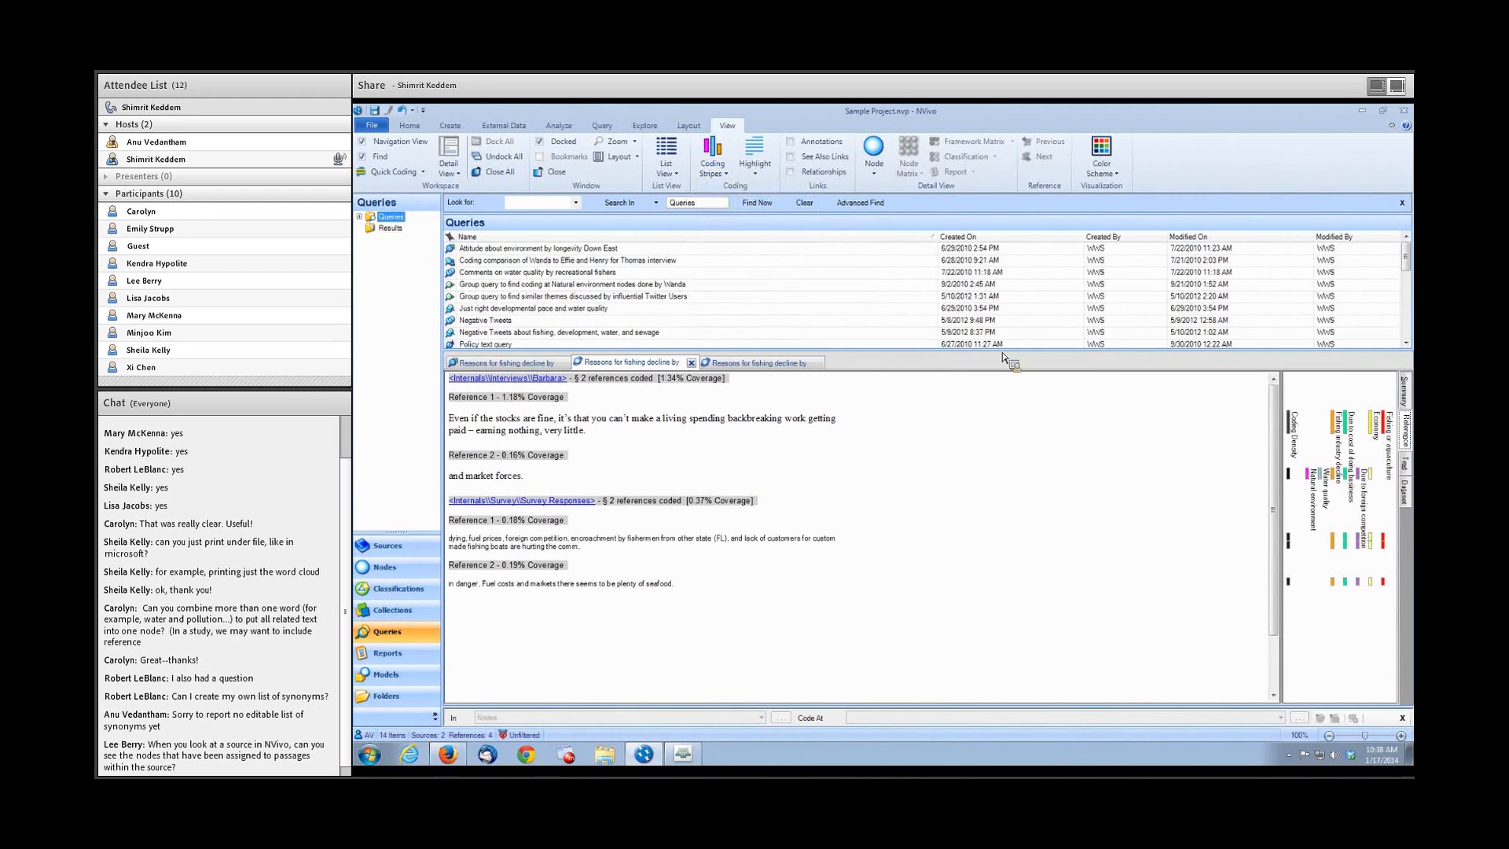
pyautogui.moveTo(1279, 425); pyautogui.dragTo(1102, 424)
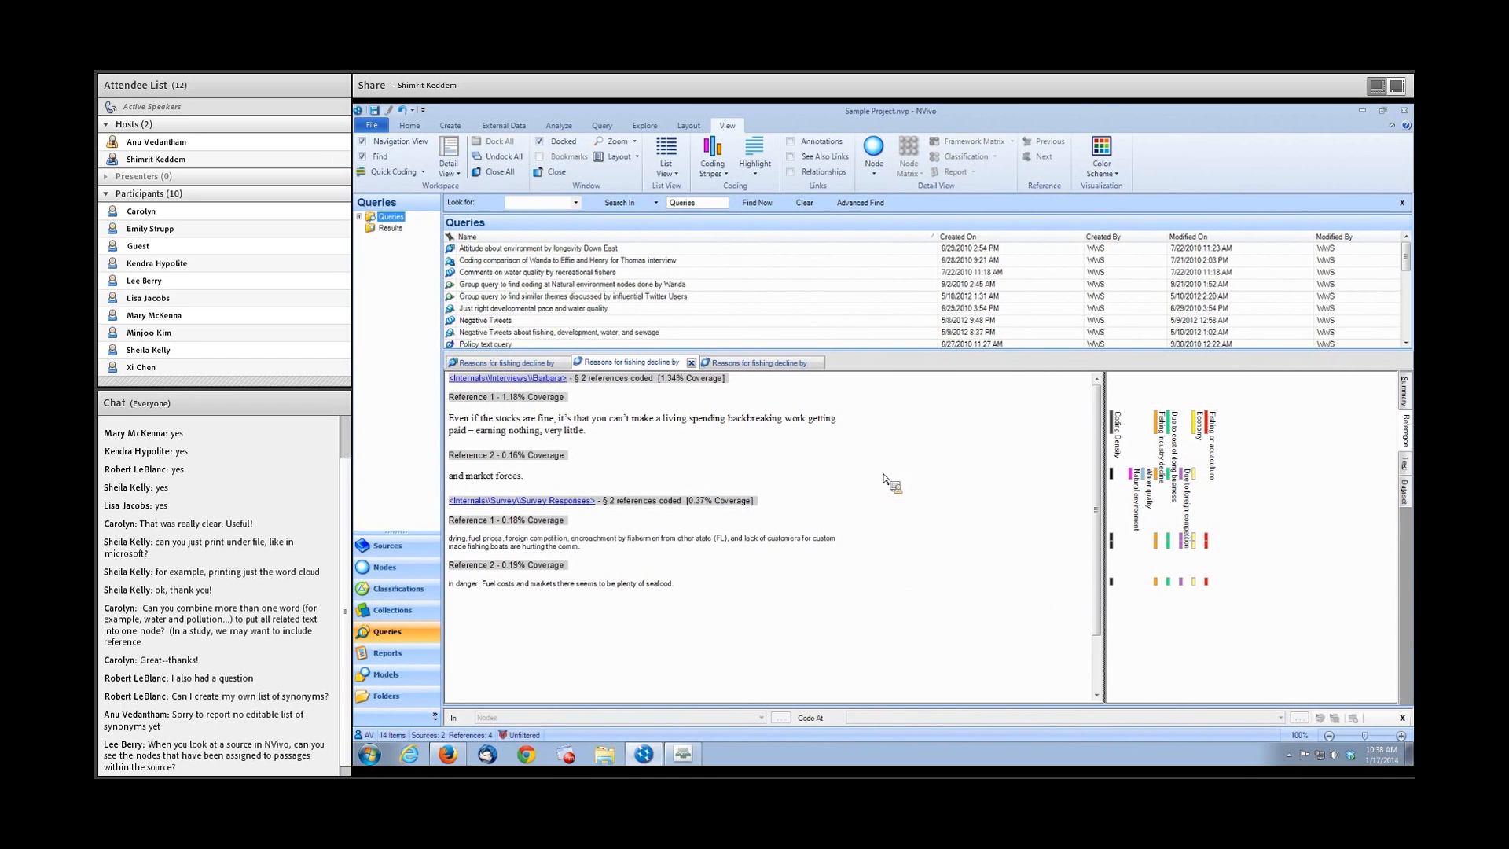
# Open the first interview linked in the references and show its Nodes Recently Coding stripes.
pyautogui.click(541, 379)
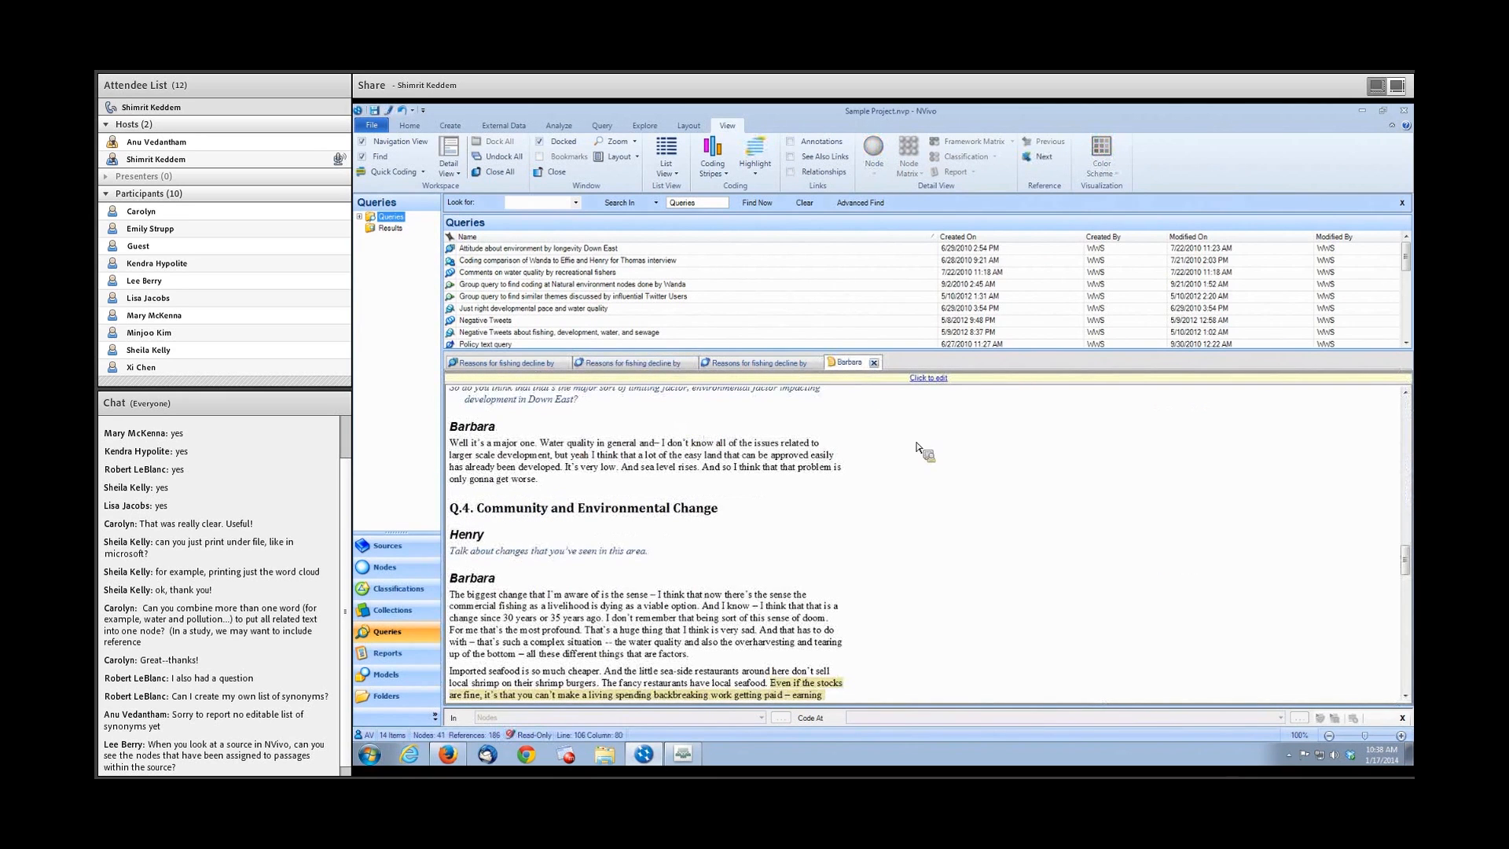
pyautogui.click(727, 171)
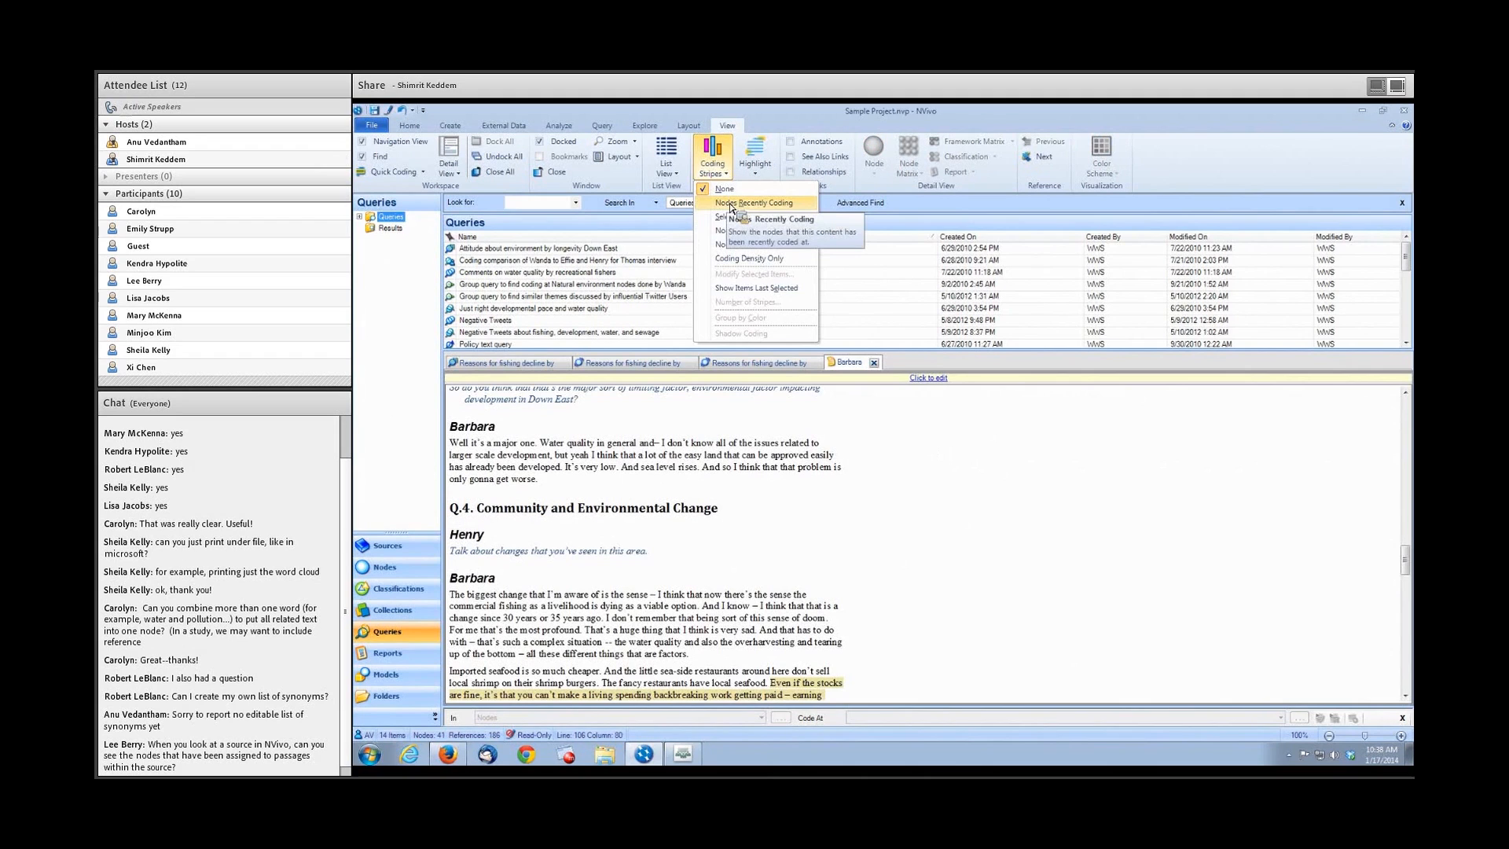
pyautogui.click(730, 204)
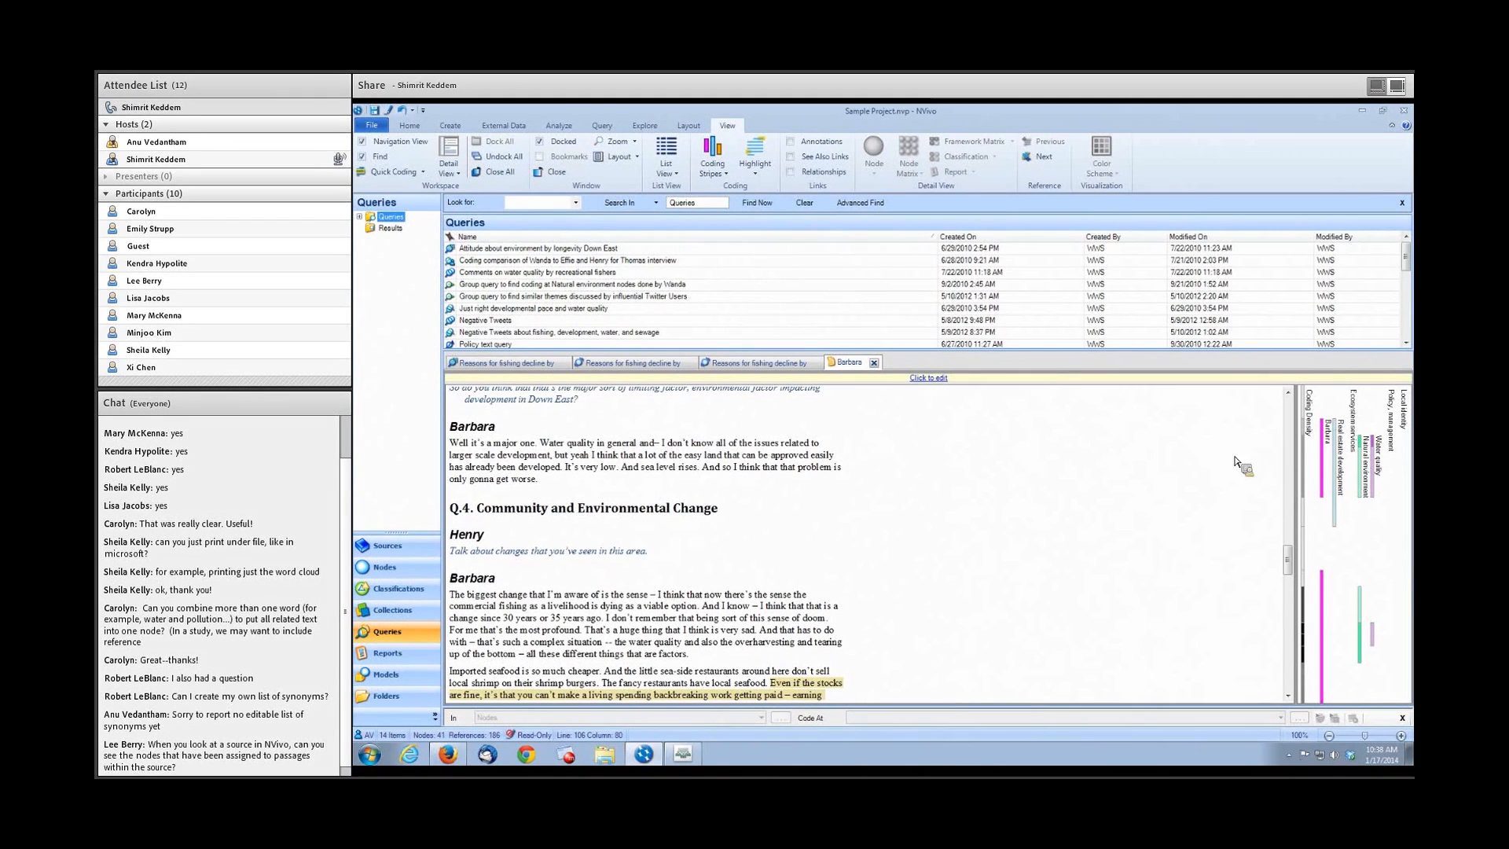